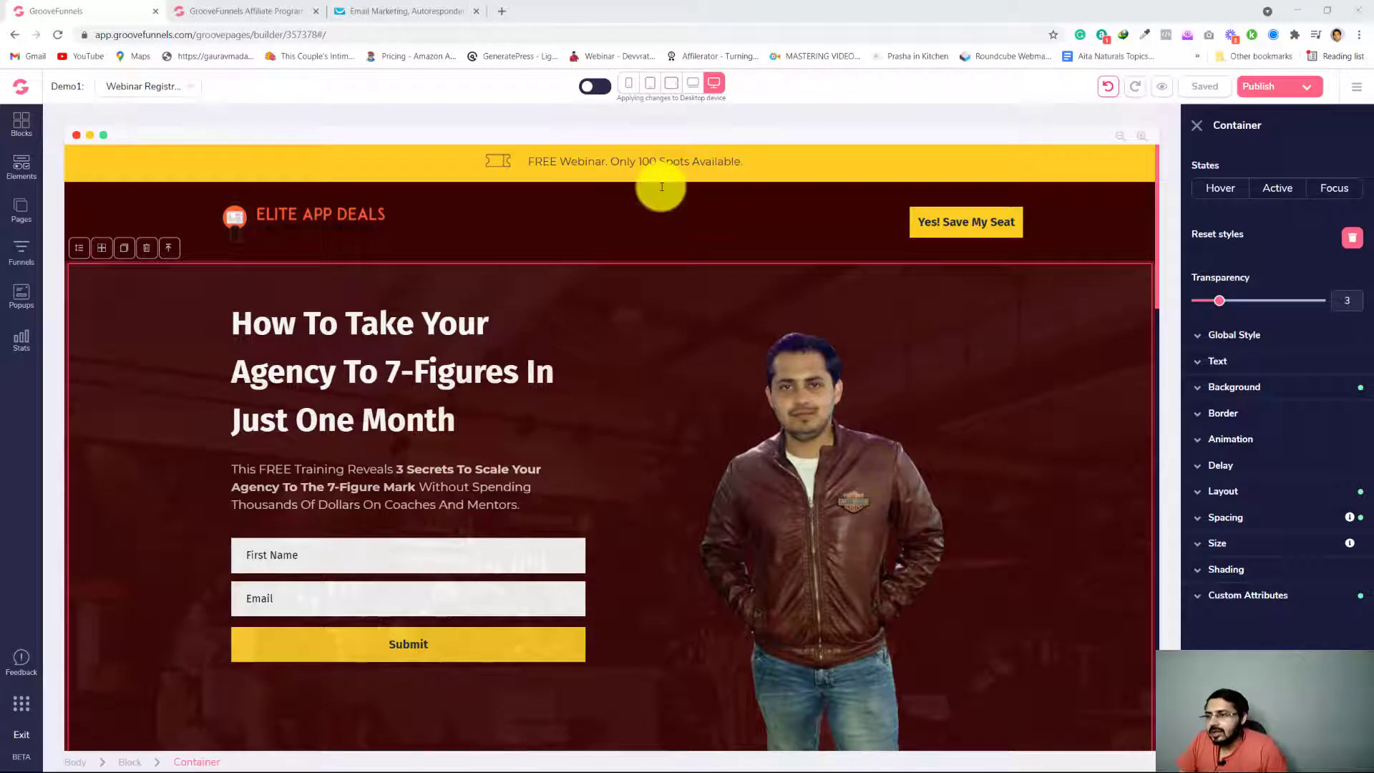
# Examine the webinar registration page from the hero opt-in form through to the keynote speaker and training sections
pyautogui.scroll(-6, 418, 426)
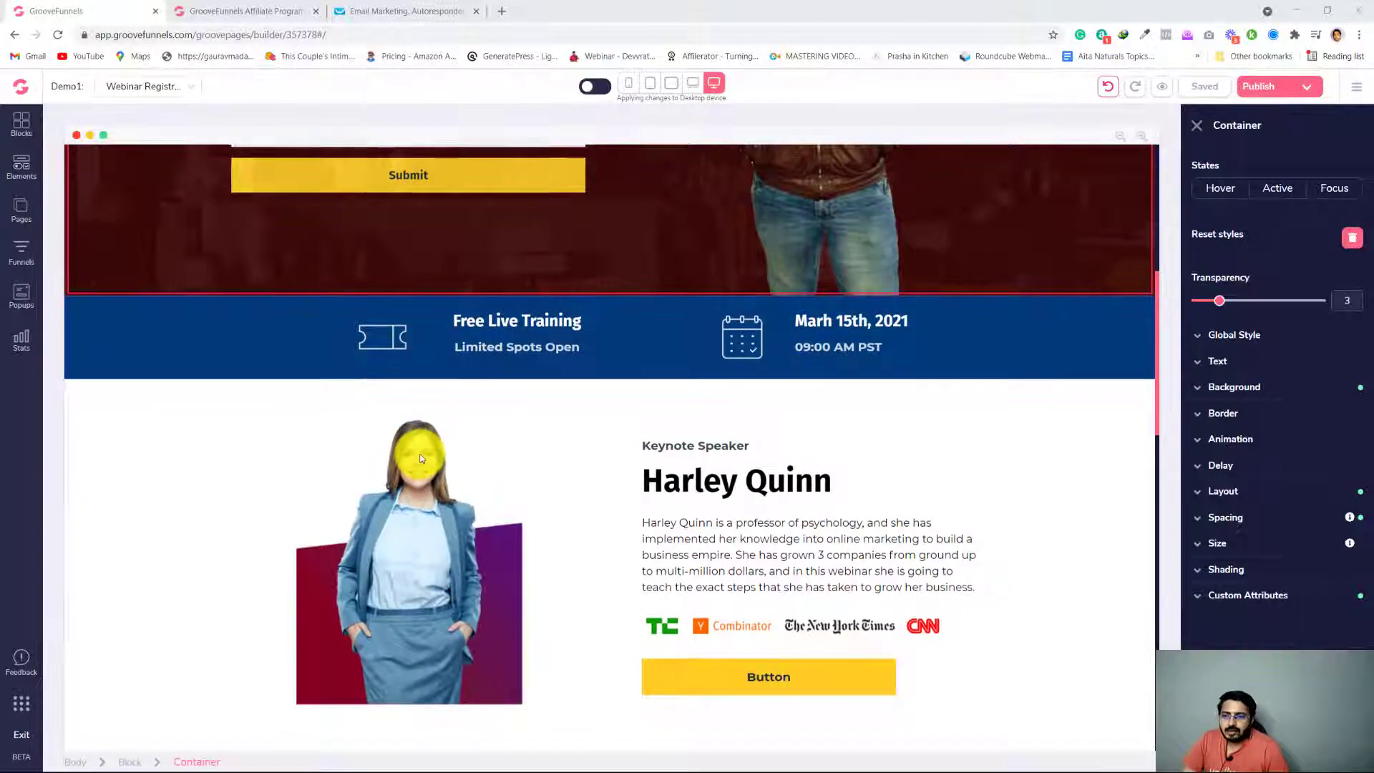
pyautogui.scroll(7, 419, 436)
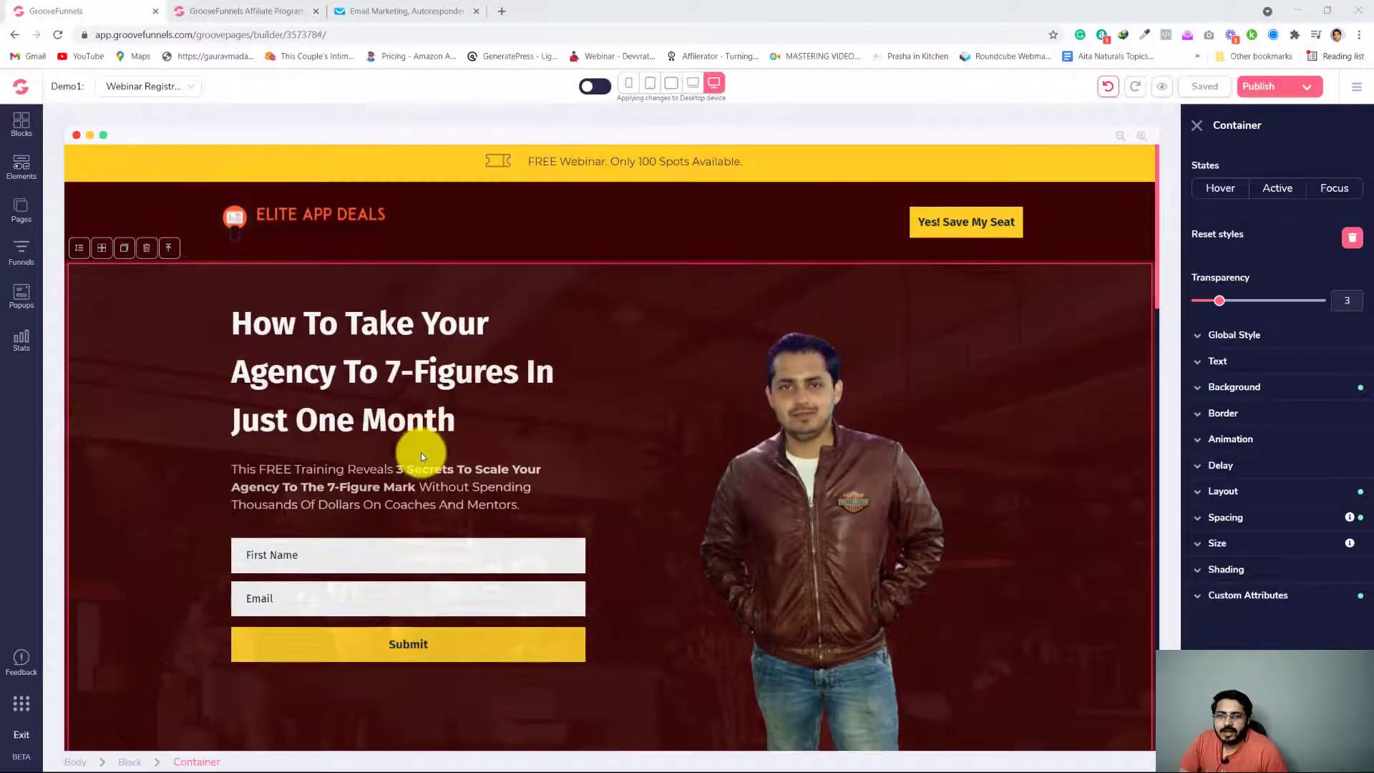
pyautogui.scroll(-4, 421, 452)
pyautogui.scroll(-4, 416, 462)
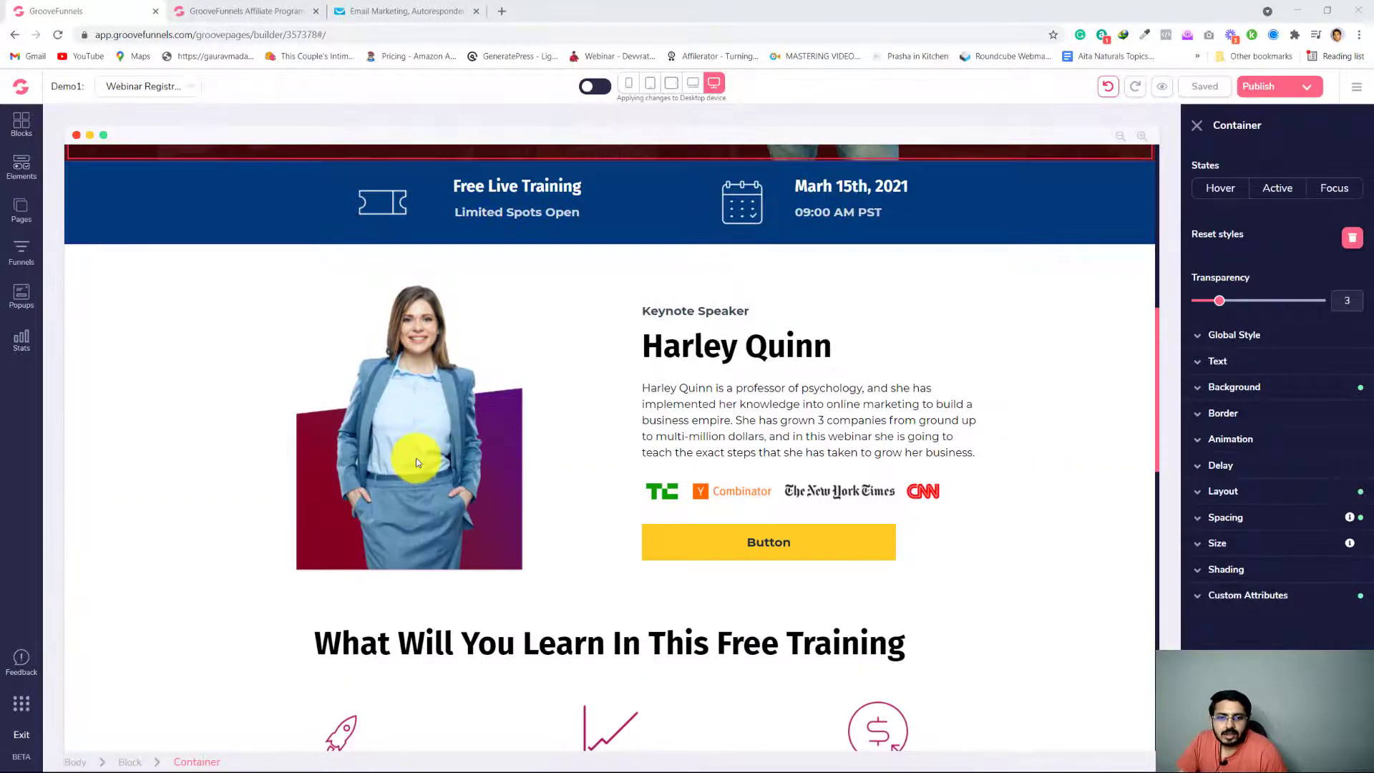
pyautogui.scroll(8, 417, 461)
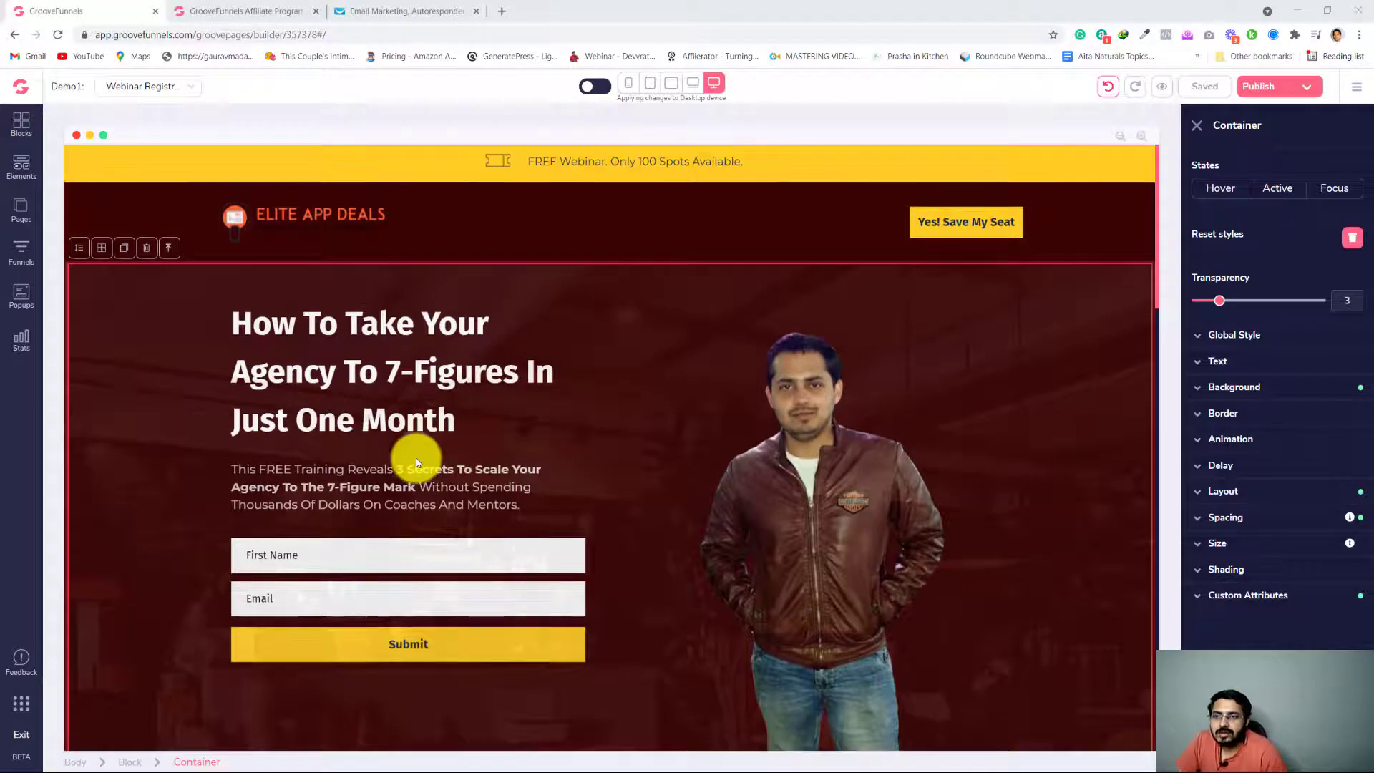
pyautogui.scroll(-3, 273, 464)
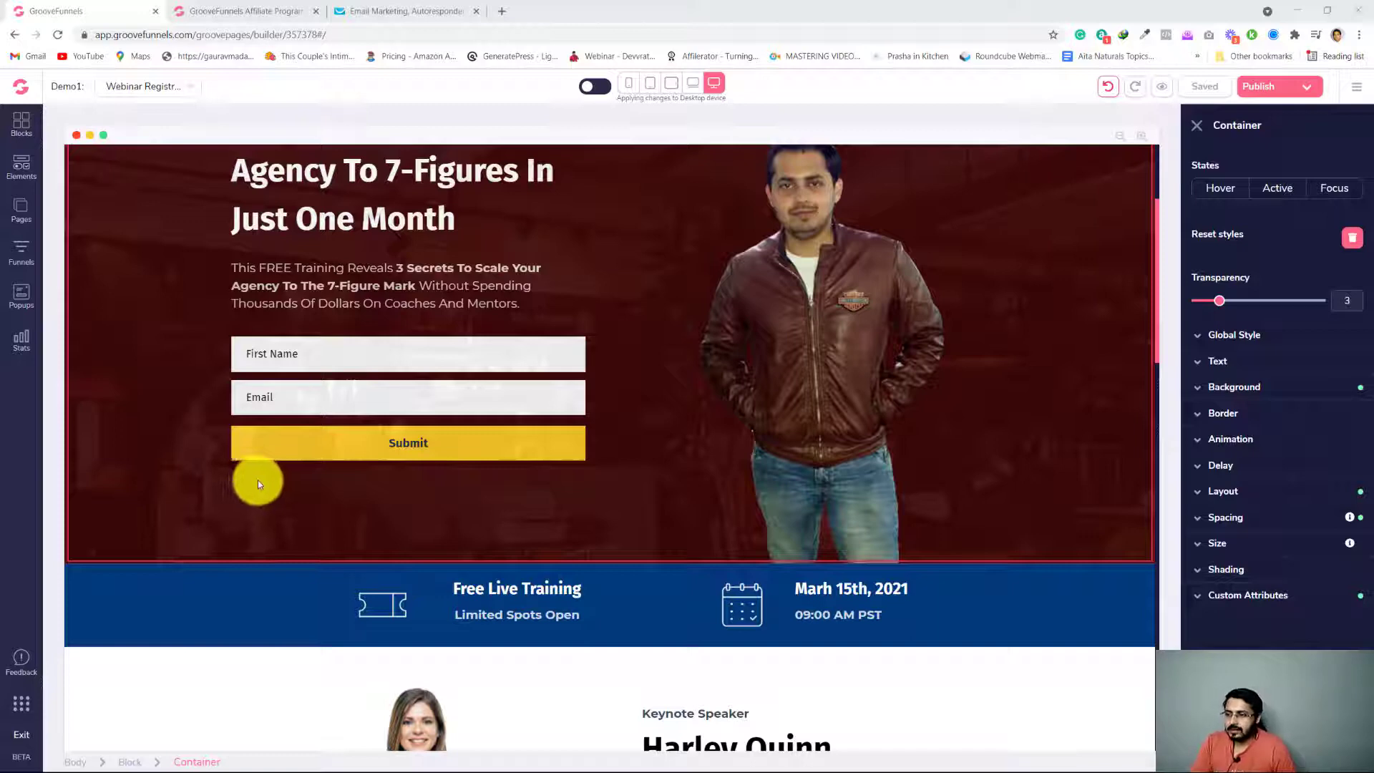
pyautogui.scroll(3, 258, 479)
pyautogui.scroll(-4, 258, 476)
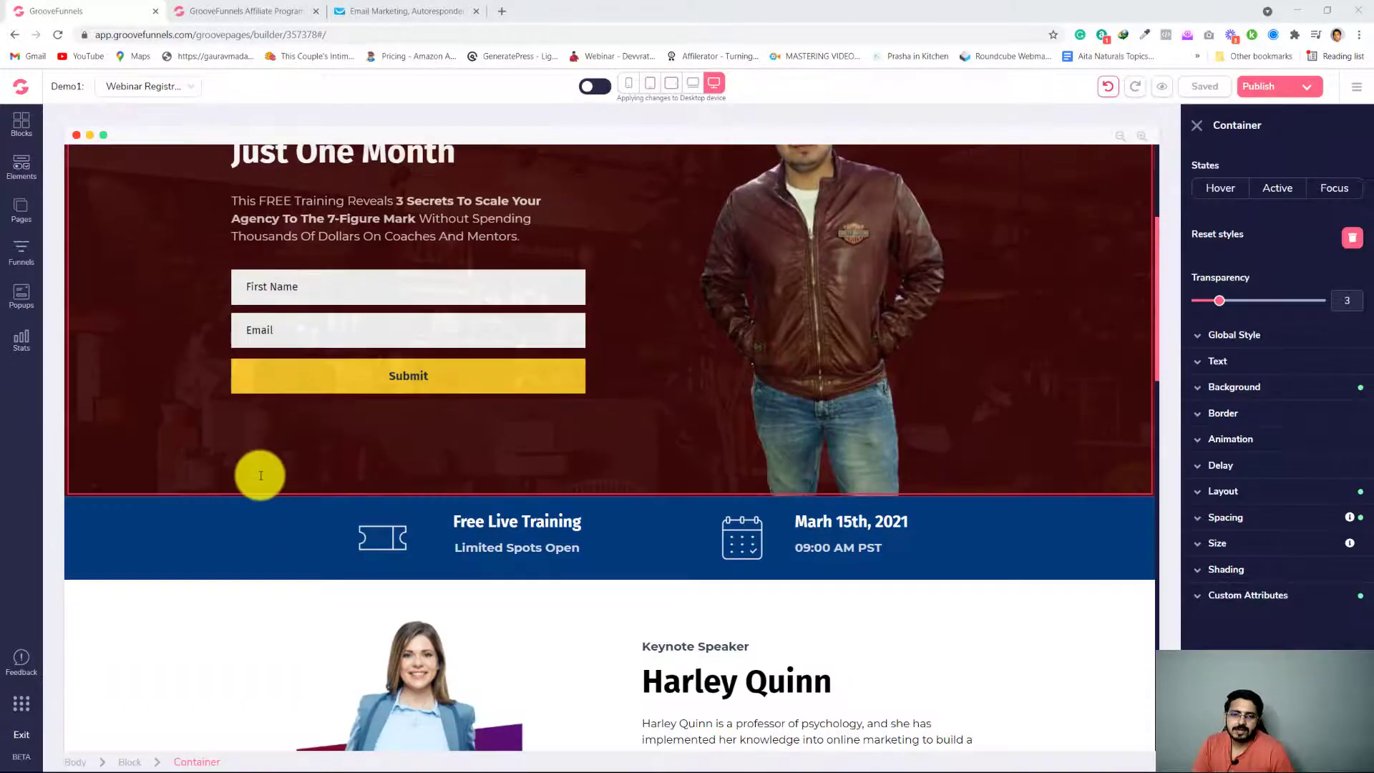
# Check the form action, email integration, list and thank-you redirect configured for the hero opt-in form container
pyautogui.click(331, 284)
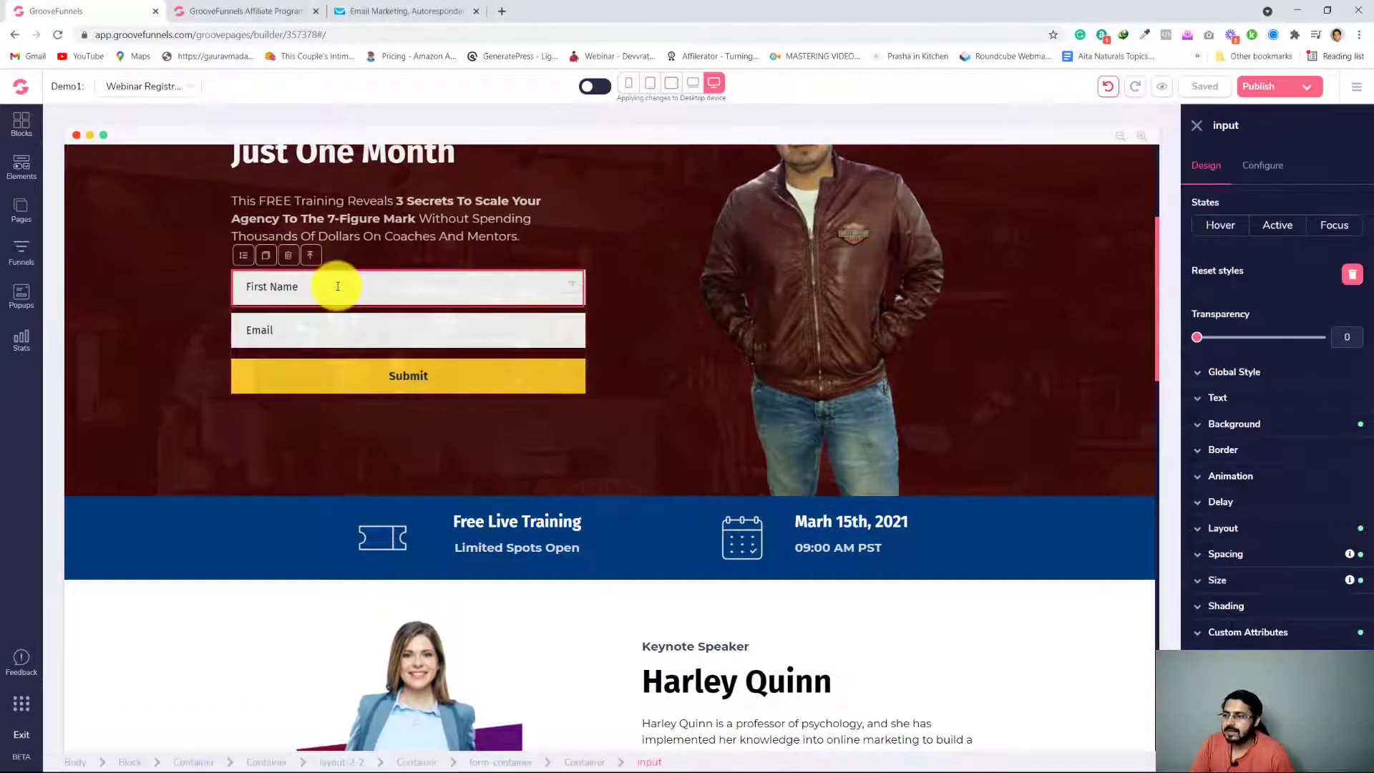
pyautogui.click(313, 258)
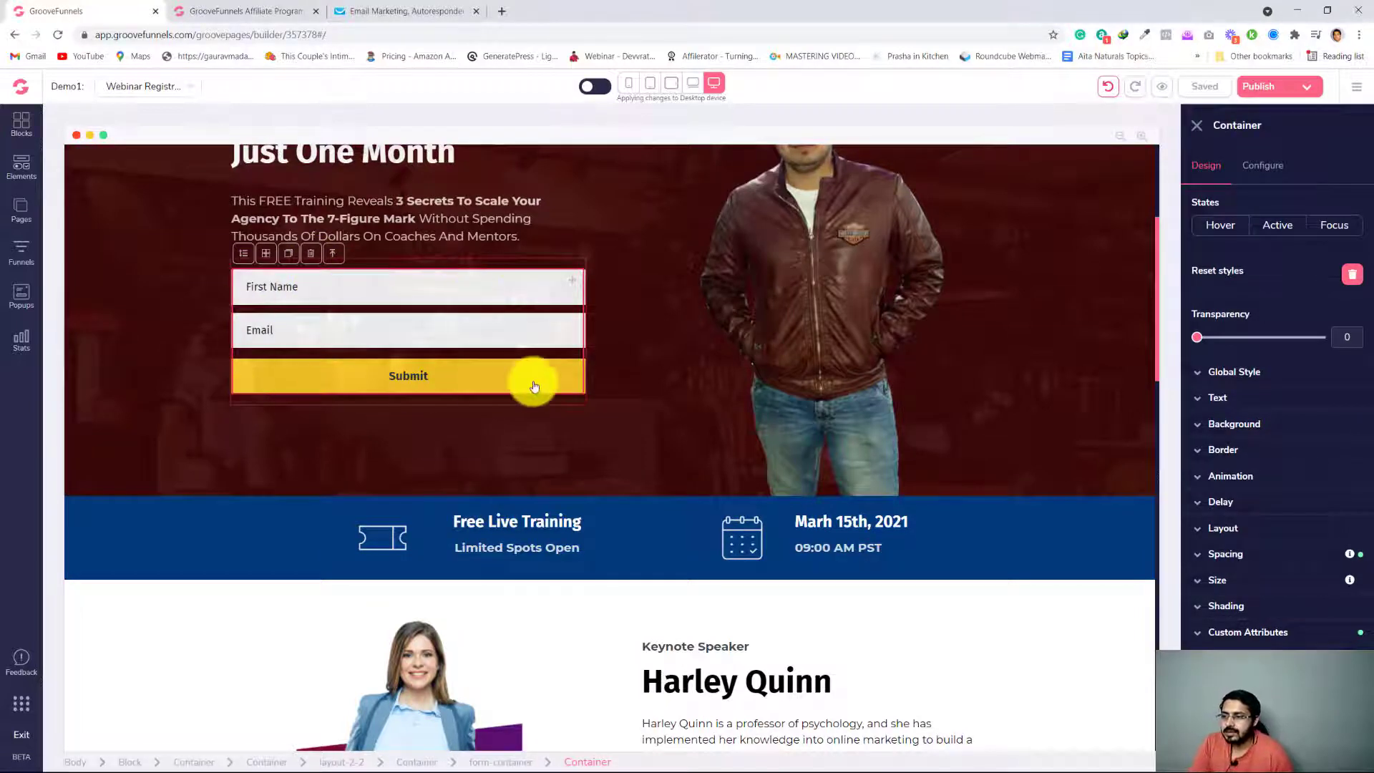
pyautogui.click(1261, 166)
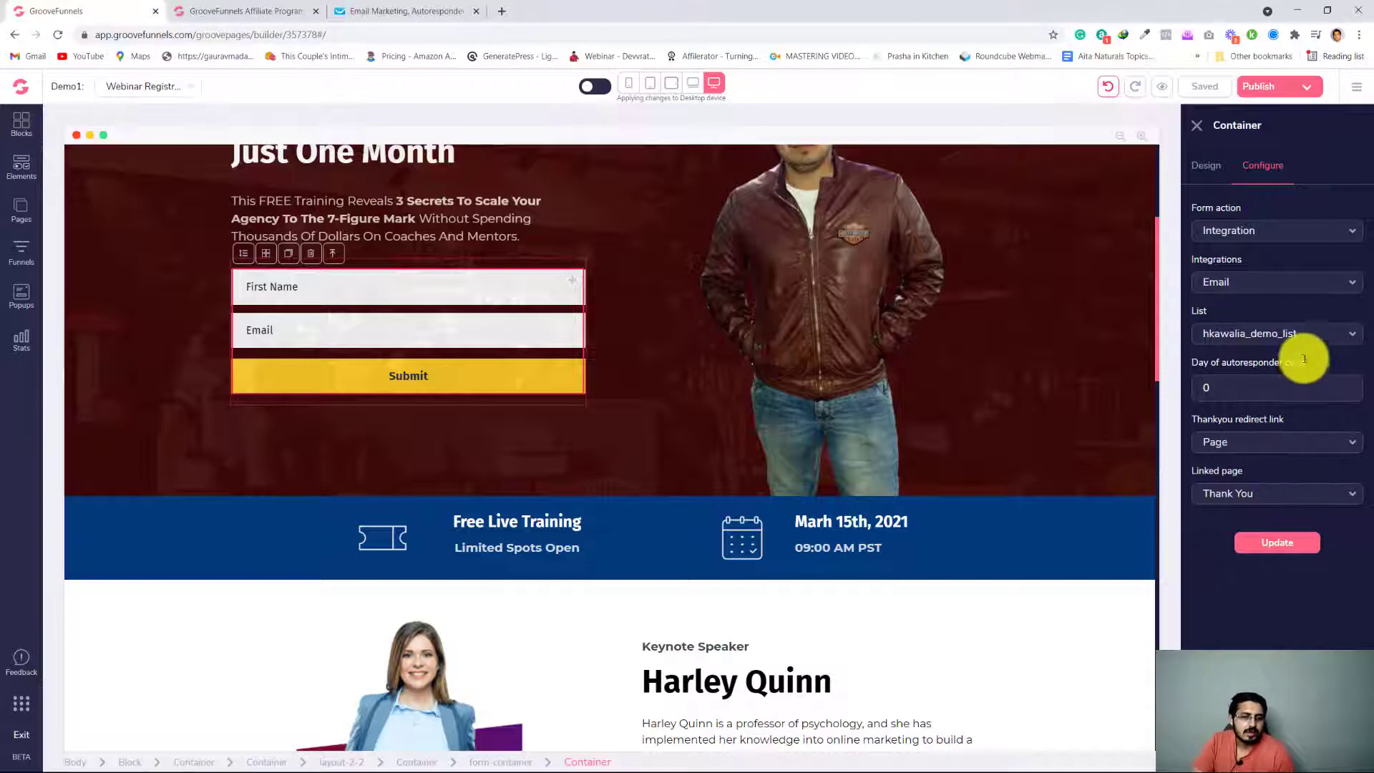
# Show the First Name field's configuration and apply its input settings
pyautogui.click(347, 285)
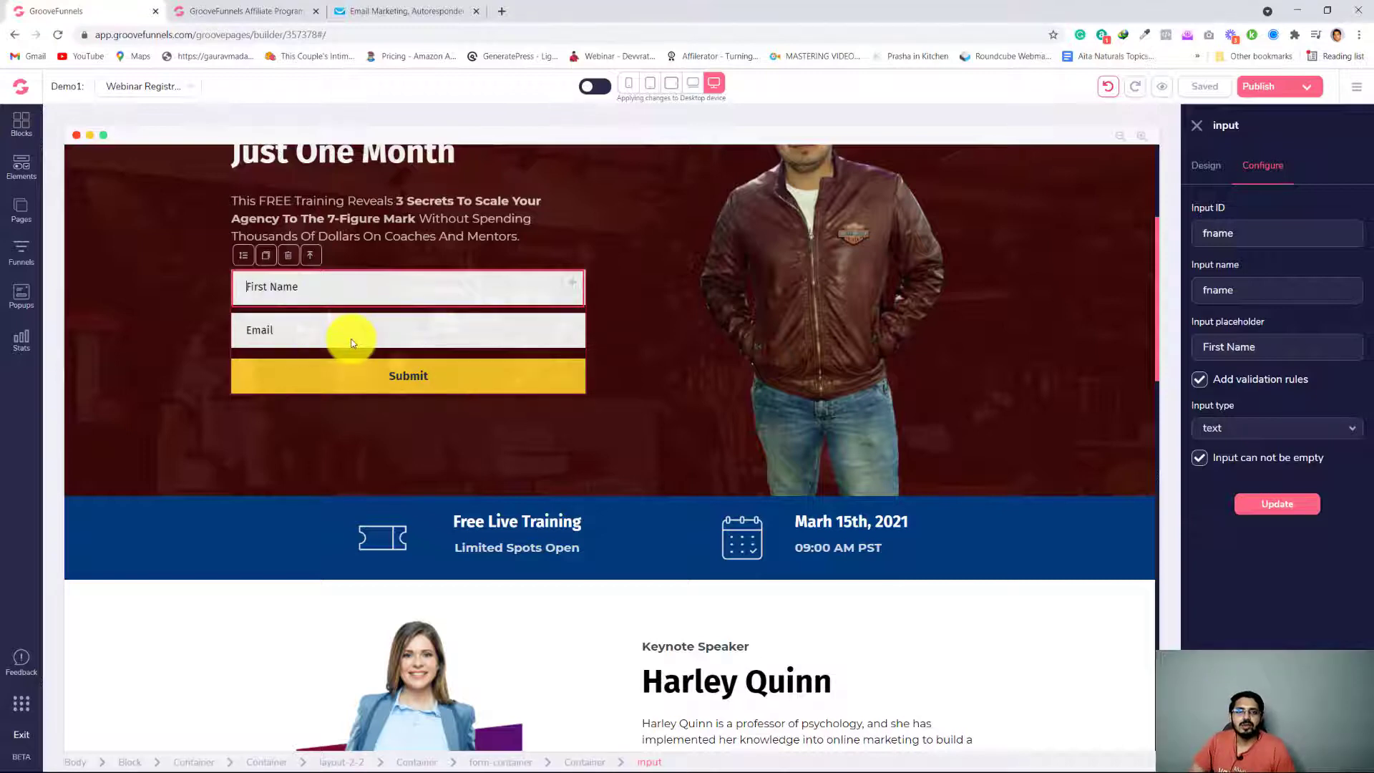
pyautogui.click(357, 298)
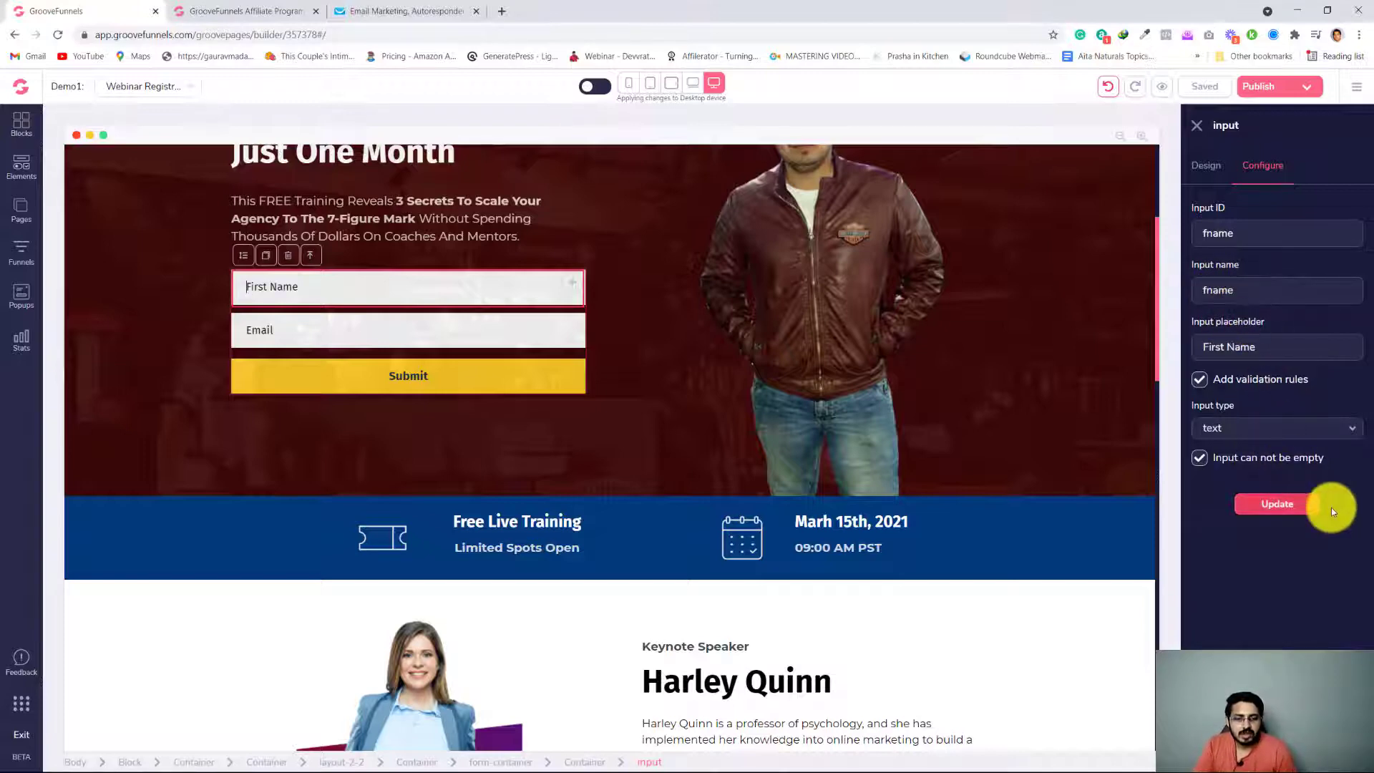
pyautogui.click(1278, 506)
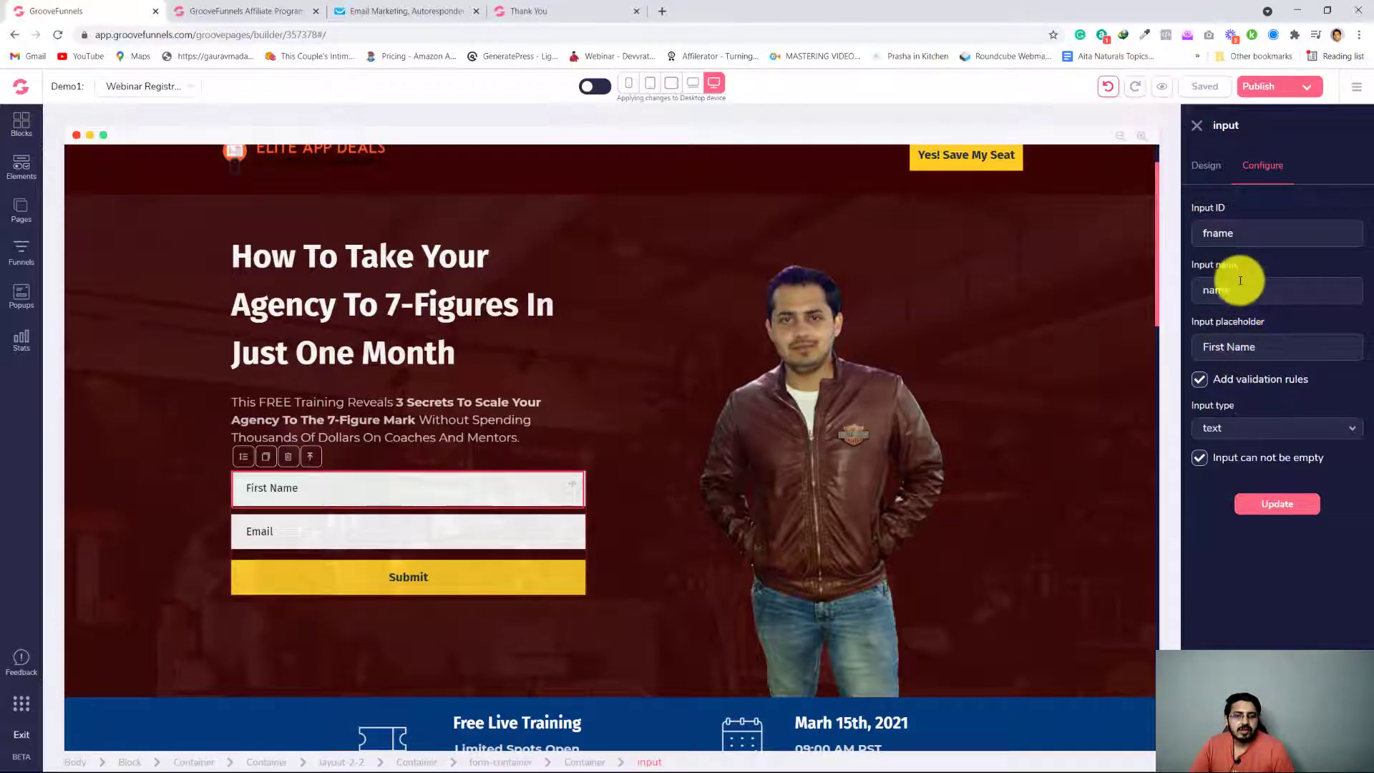
# Set the First Name field's placeholder to "Full Name" and apply the update
pyautogui.click(1210, 238)
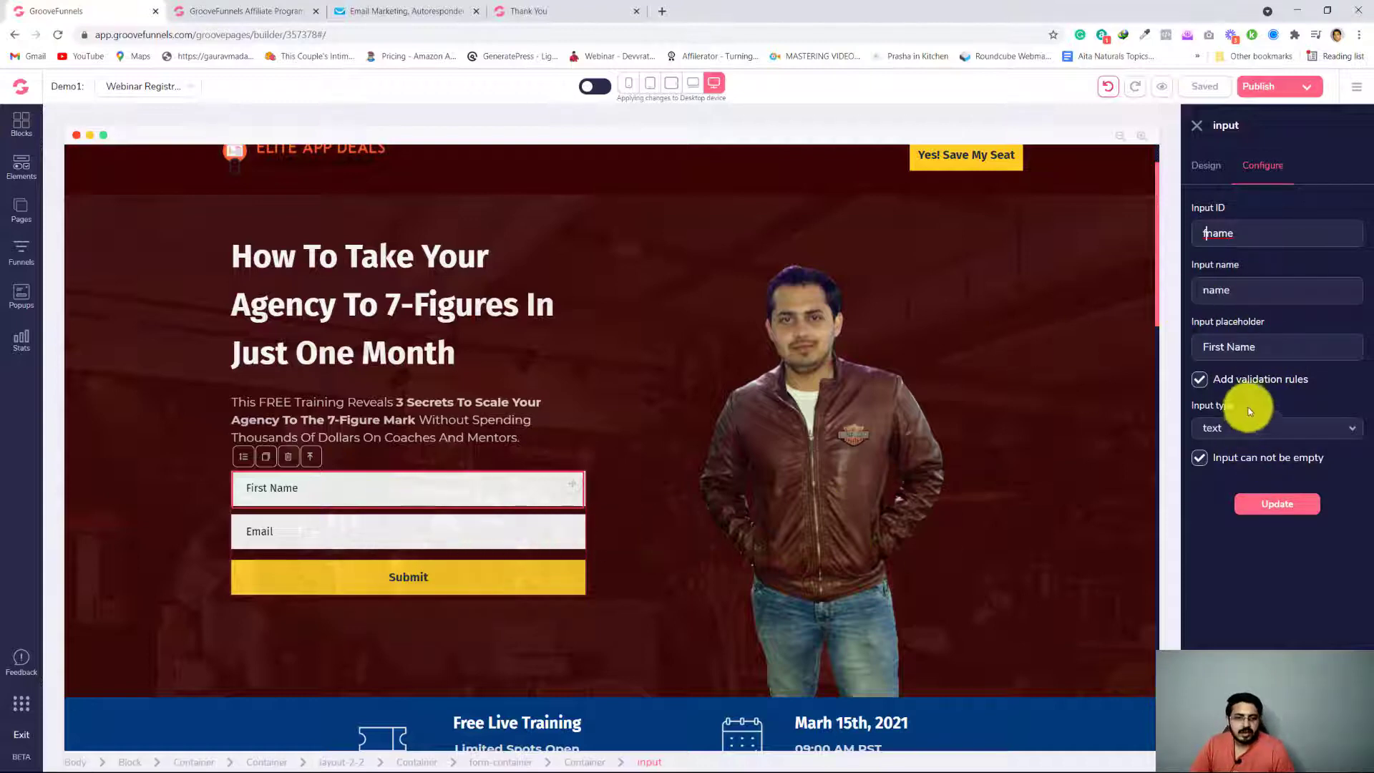
pyautogui.click(1226, 346)
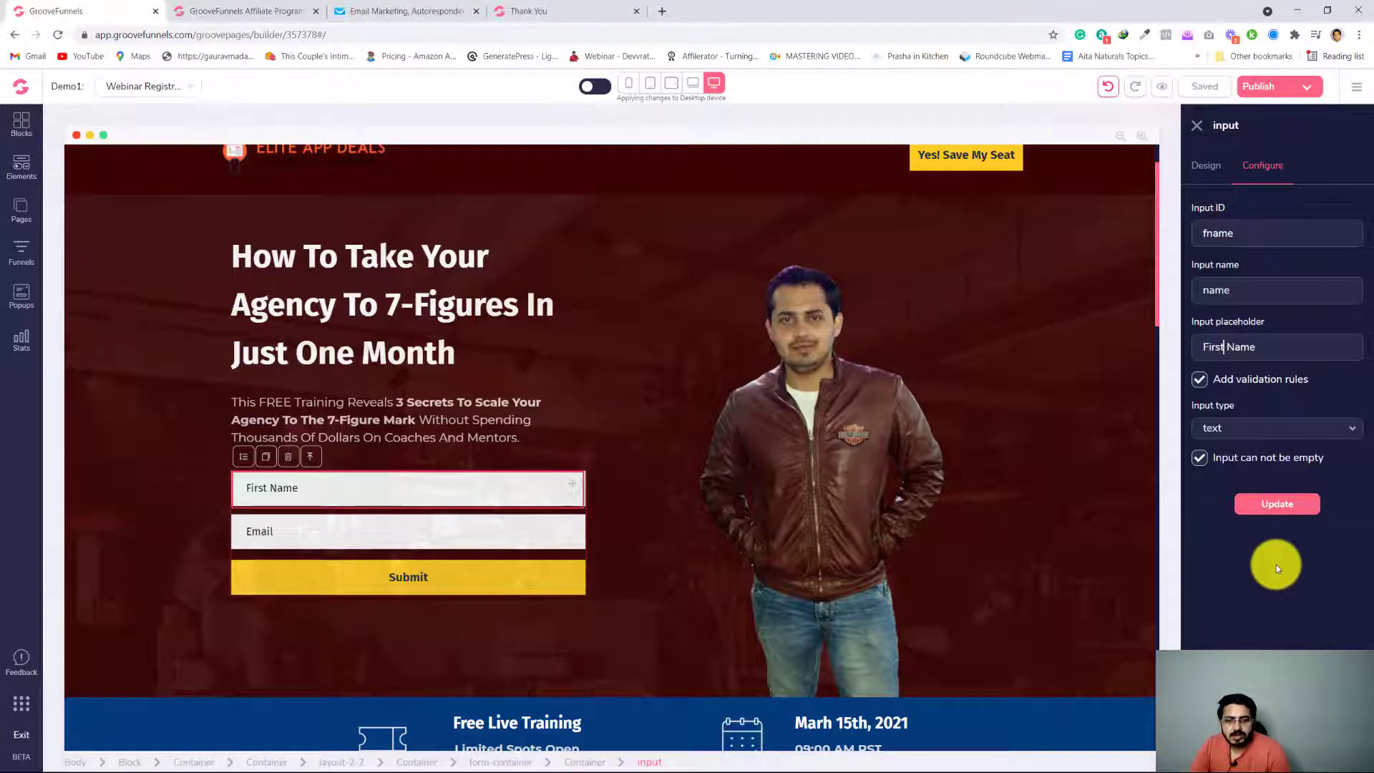
pyautogui.press('BackSpace')
pyautogui.press('BackSpace')
pyautogui.press('BackSpace')
pyautogui.press('BackSpace')
pyautogui.press('BackSpace')
pyautogui.write('ull')
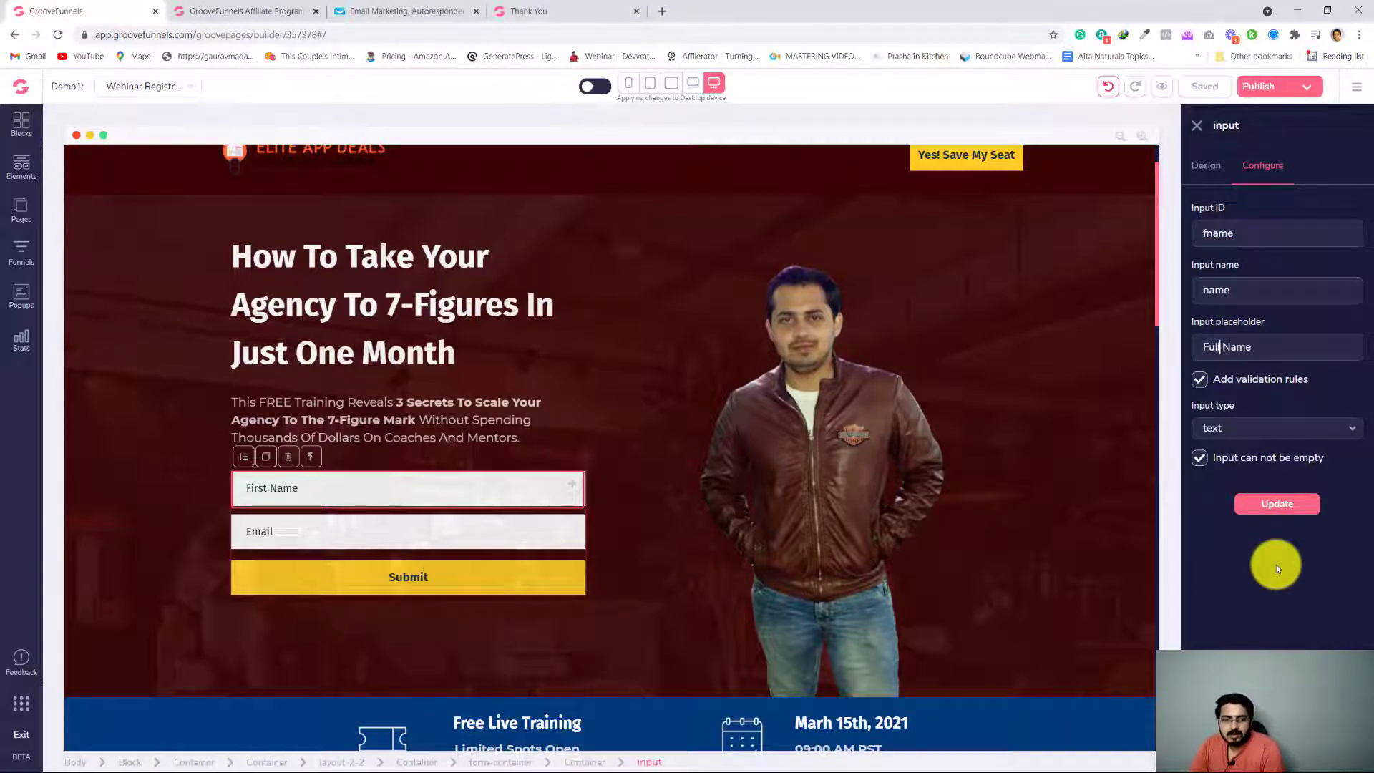
pyautogui.click(1289, 506)
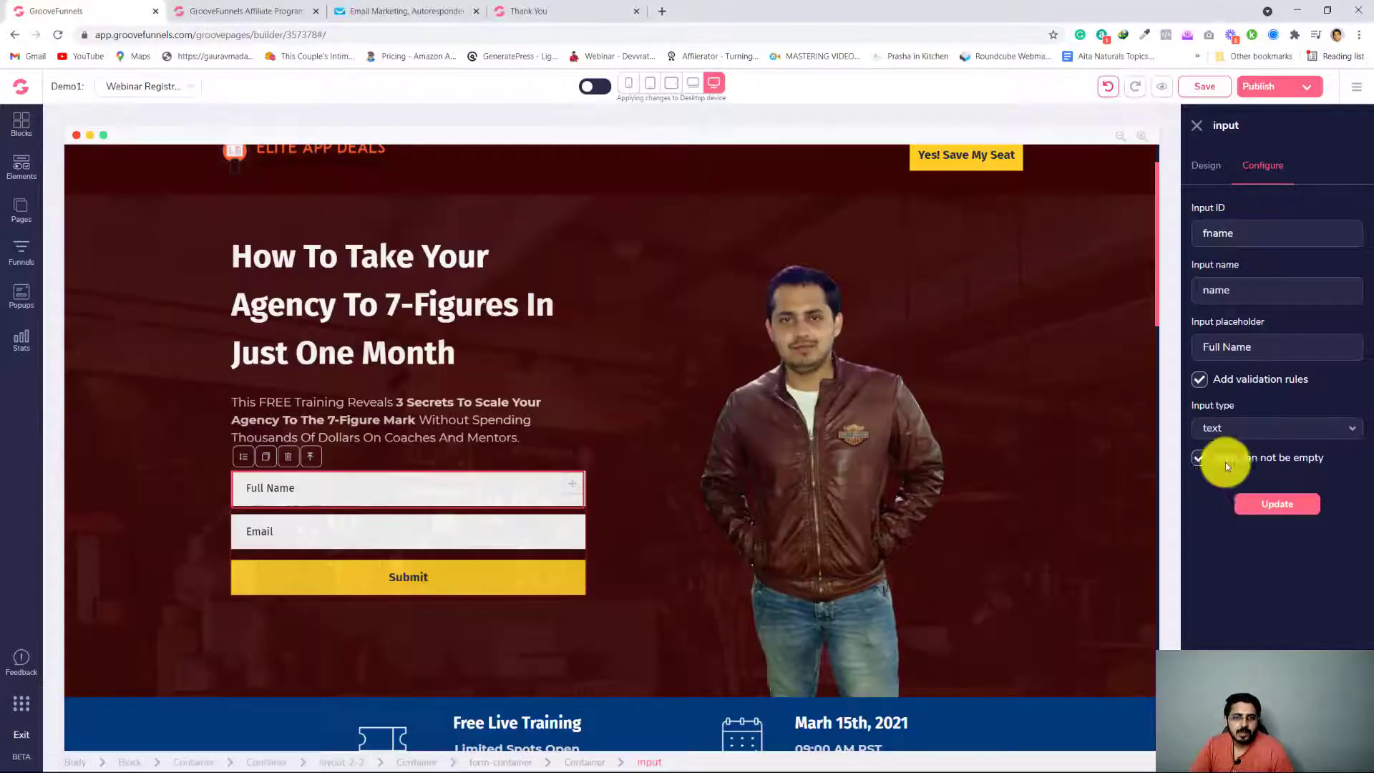
# Save the page and publish the whole website to the GroovePages subdomain in the demo folder
pyautogui.click(1205, 88)
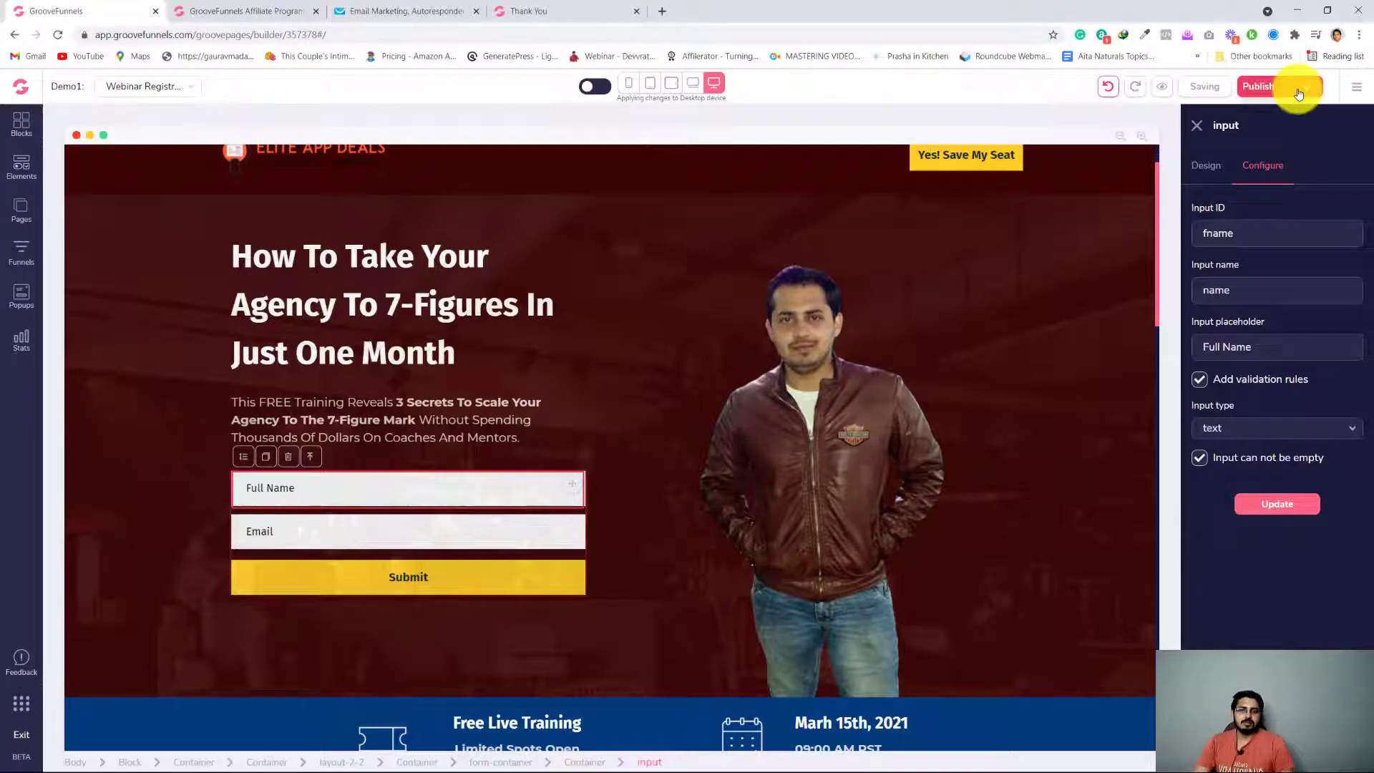
pyautogui.click(1299, 89)
pyautogui.moveTo(1209, 413)
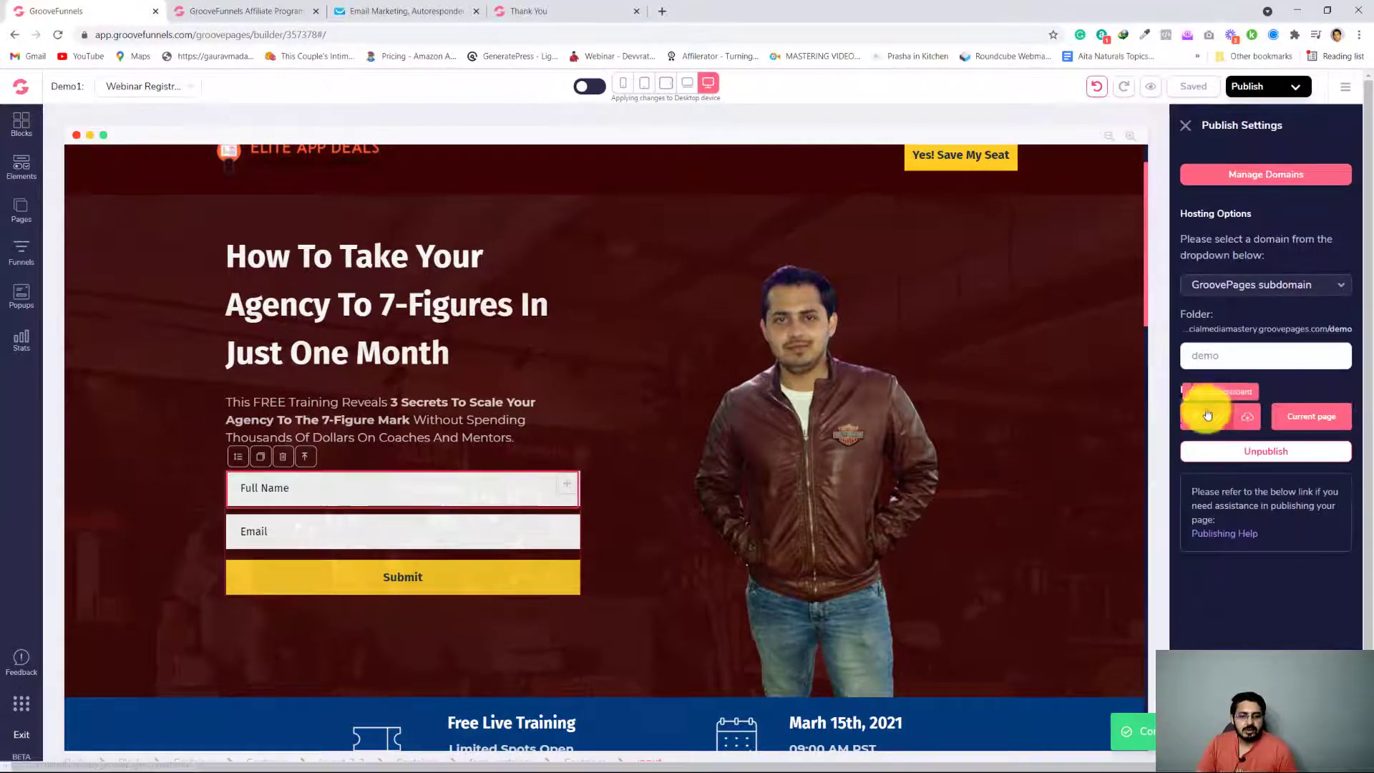
pyautogui.click(1243, 426)
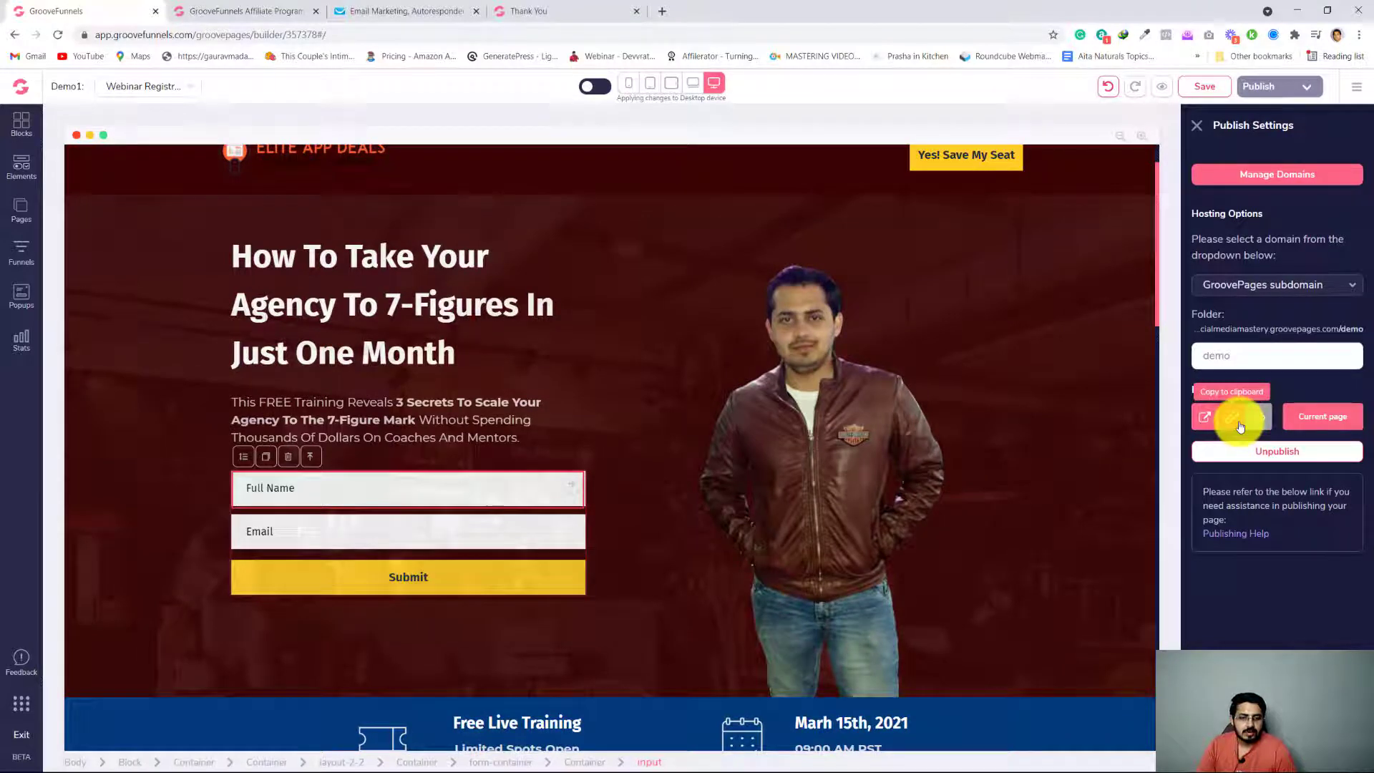
# Copy the published website's link and open it in the existing Thank You browser tab
pyautogui.click(1240, 426)
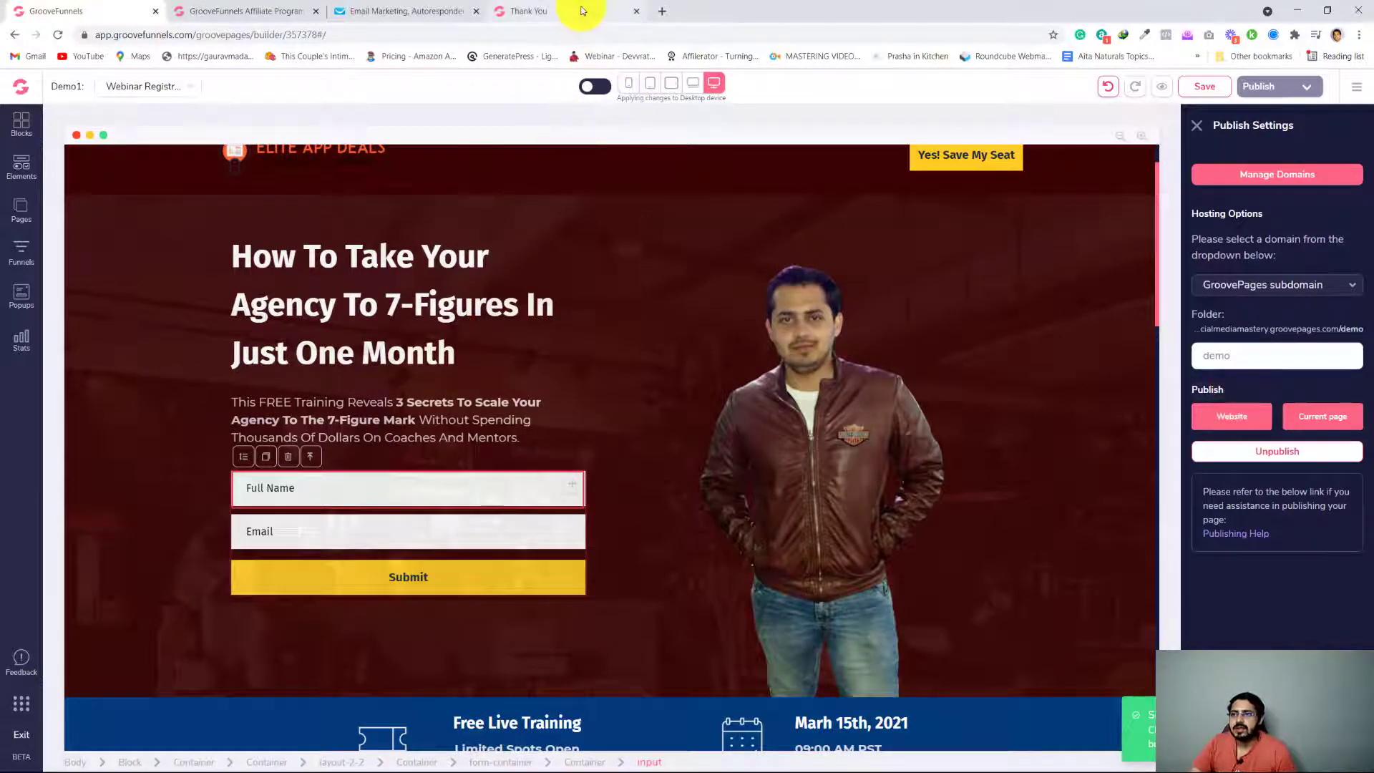
pyautogui.click(583, 11)
pyautogui.click(586, 34)
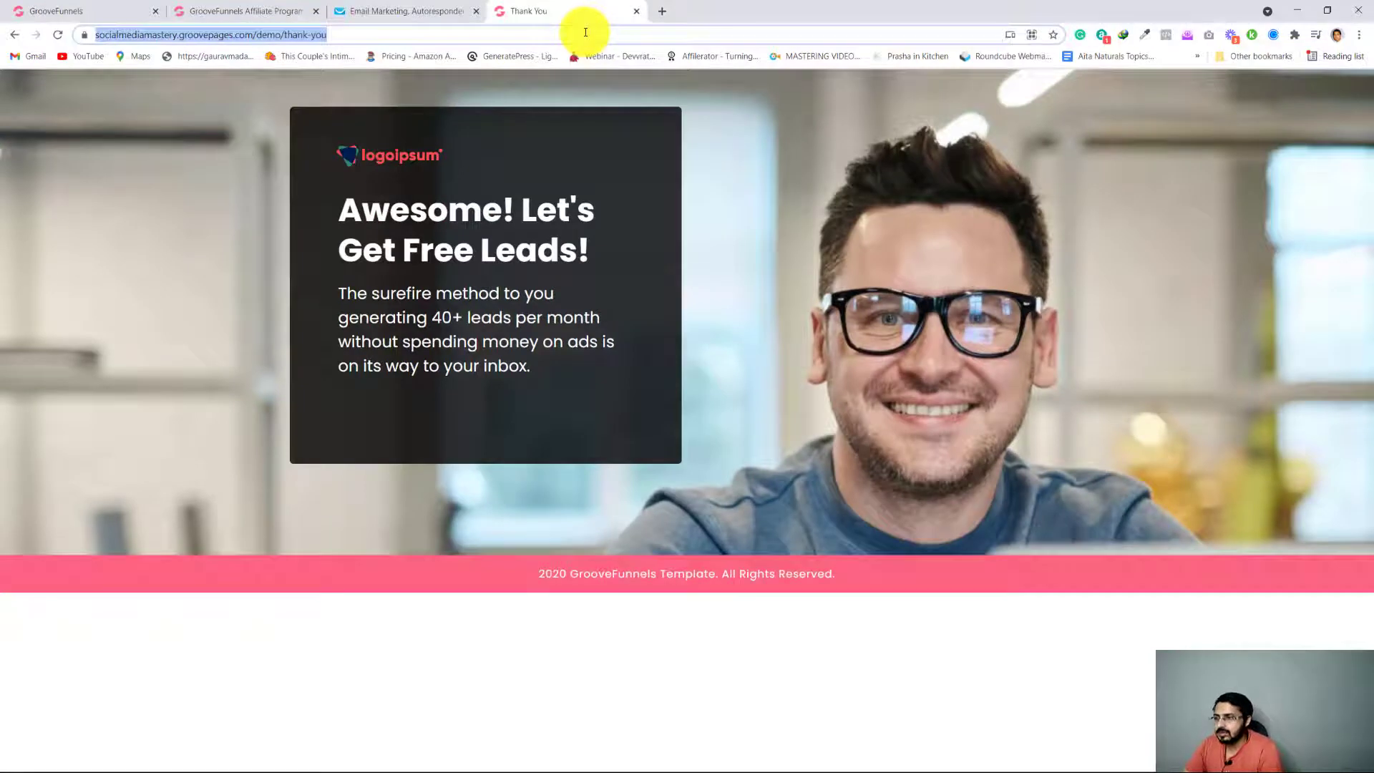
pyautogui.hotkey('ctrl', 'v')
pyautogui.press('Return')
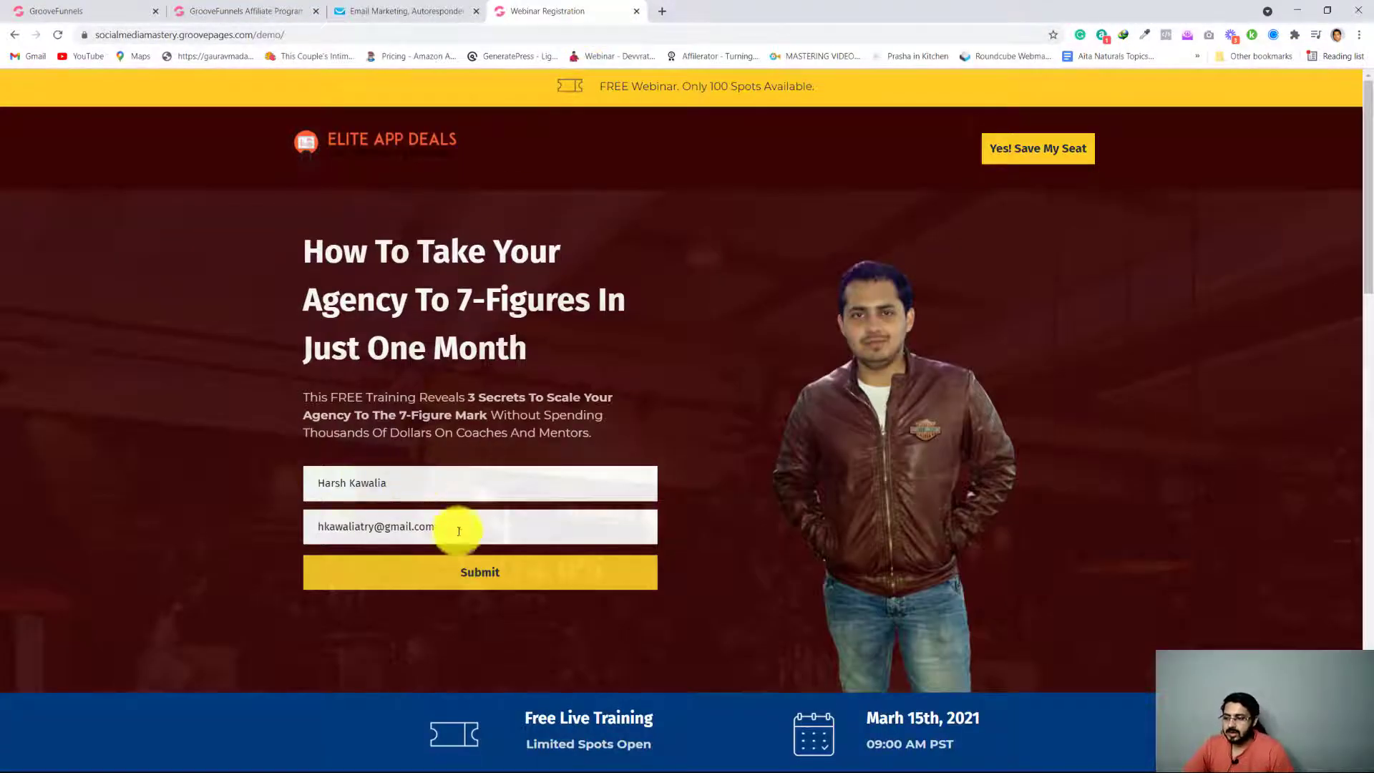
# Add a 1 before the @ in the prefilled email address and submit the registration form
pyautogui.moveTo(457, 529); pyautogui.dragTo(315, 529)
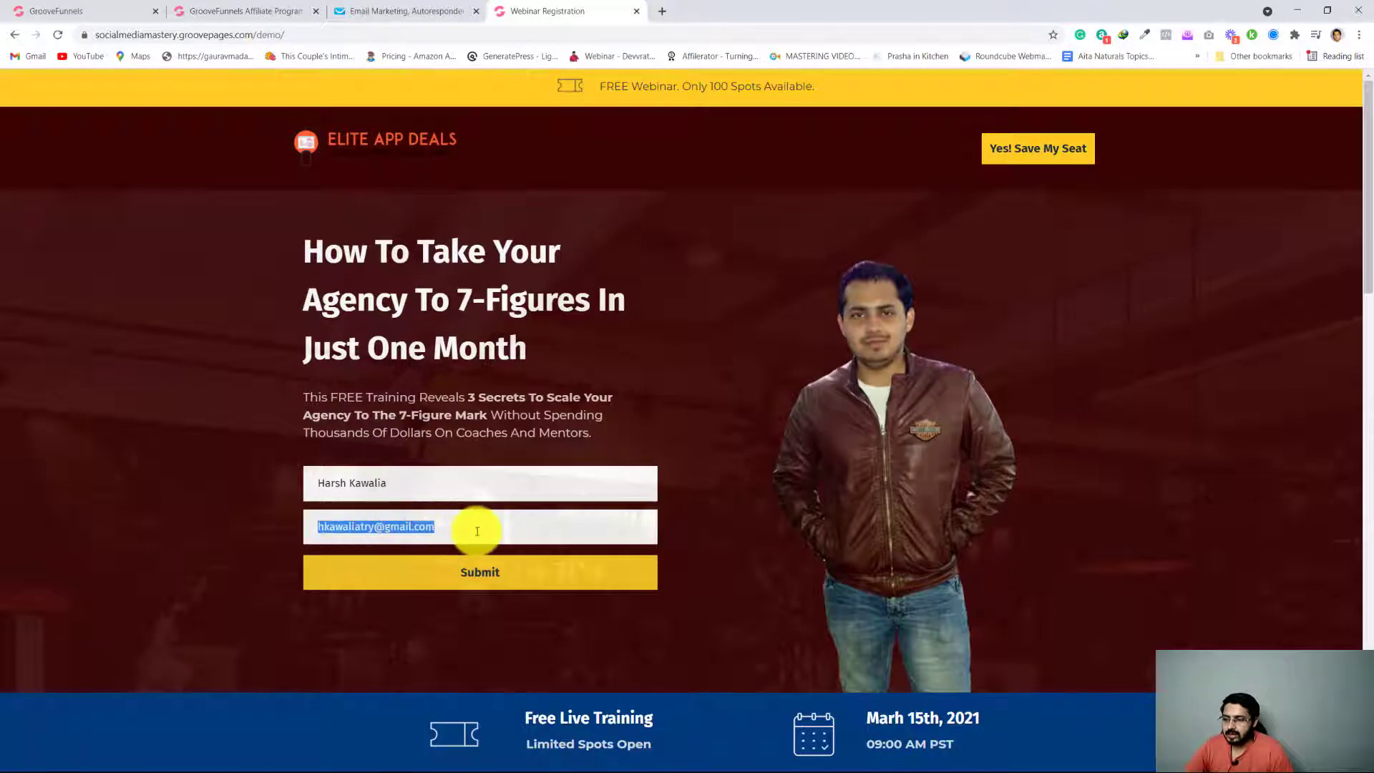
pyautogui.click(420, 491)
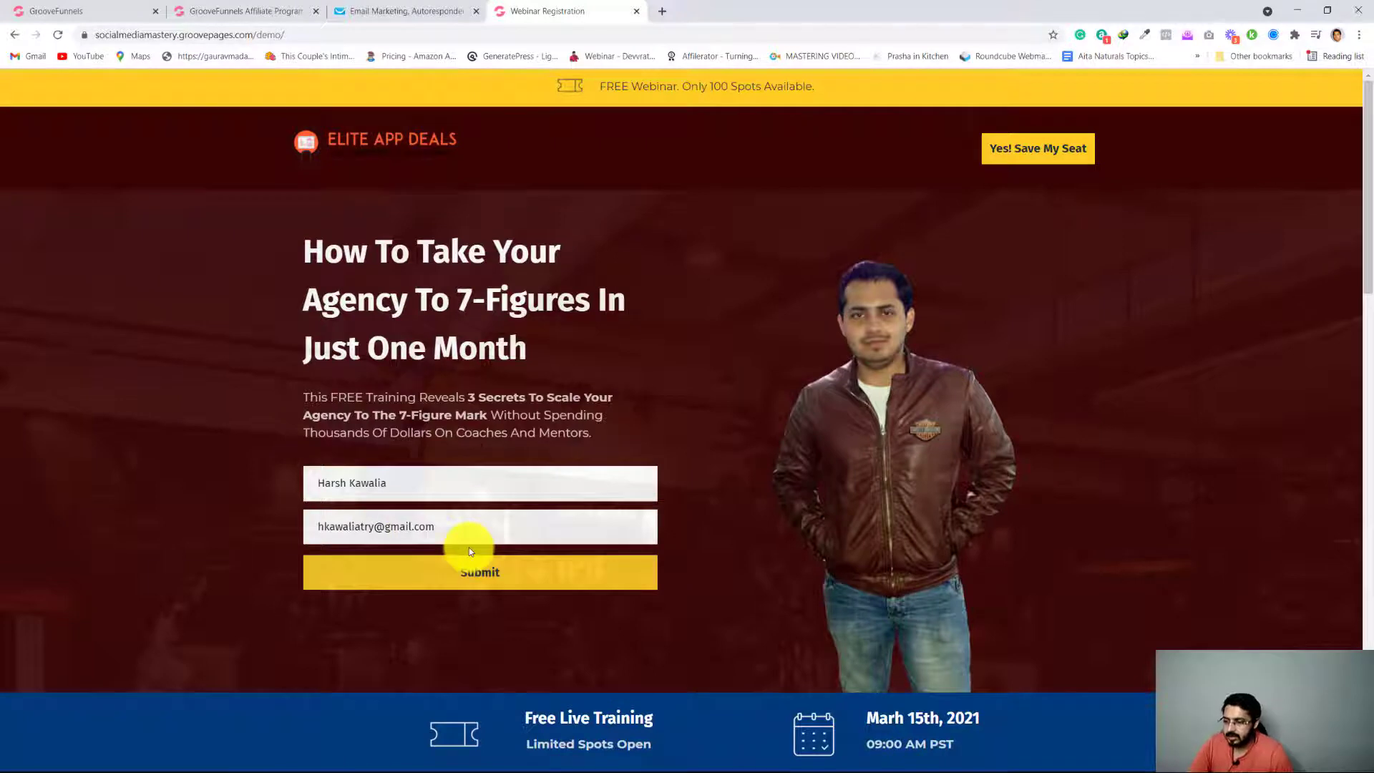
pyautogui.write('1')
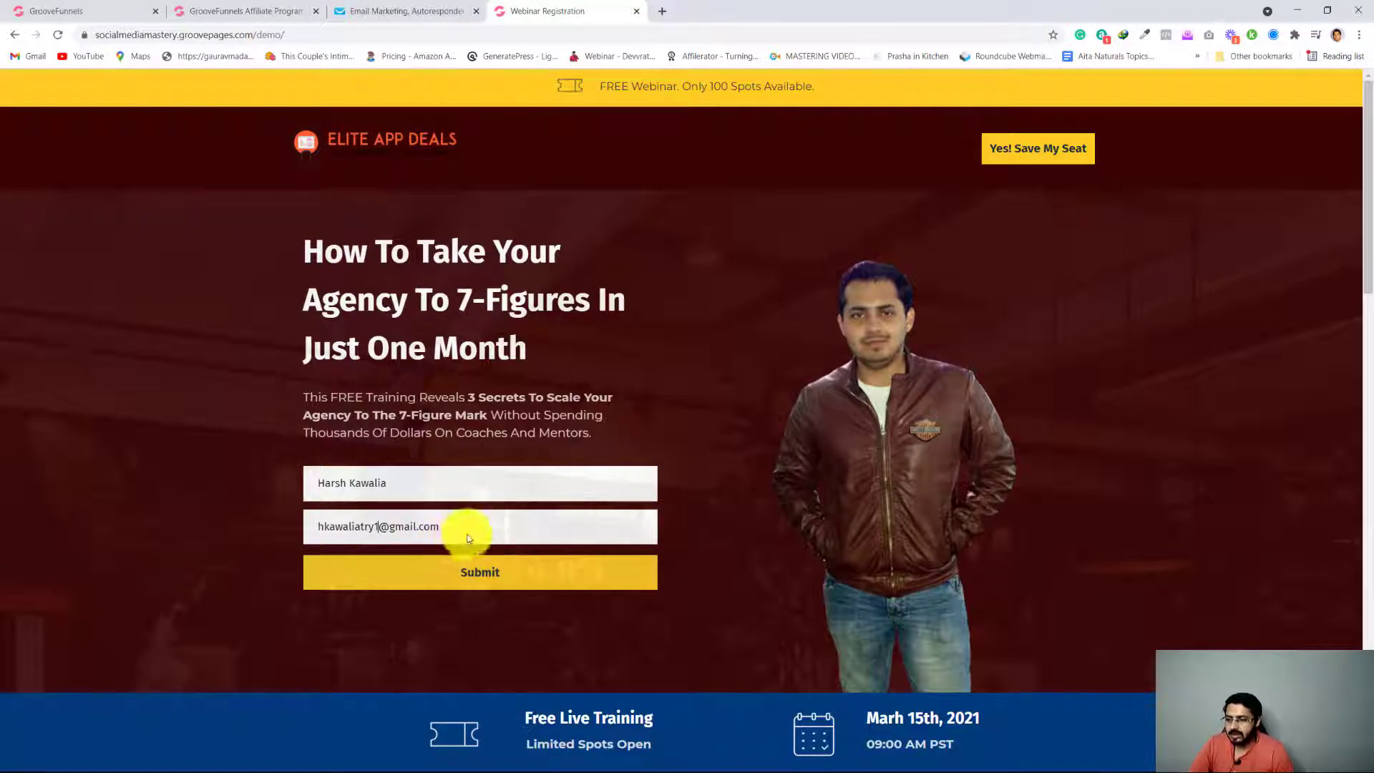
pyautogui.click(505, 582)
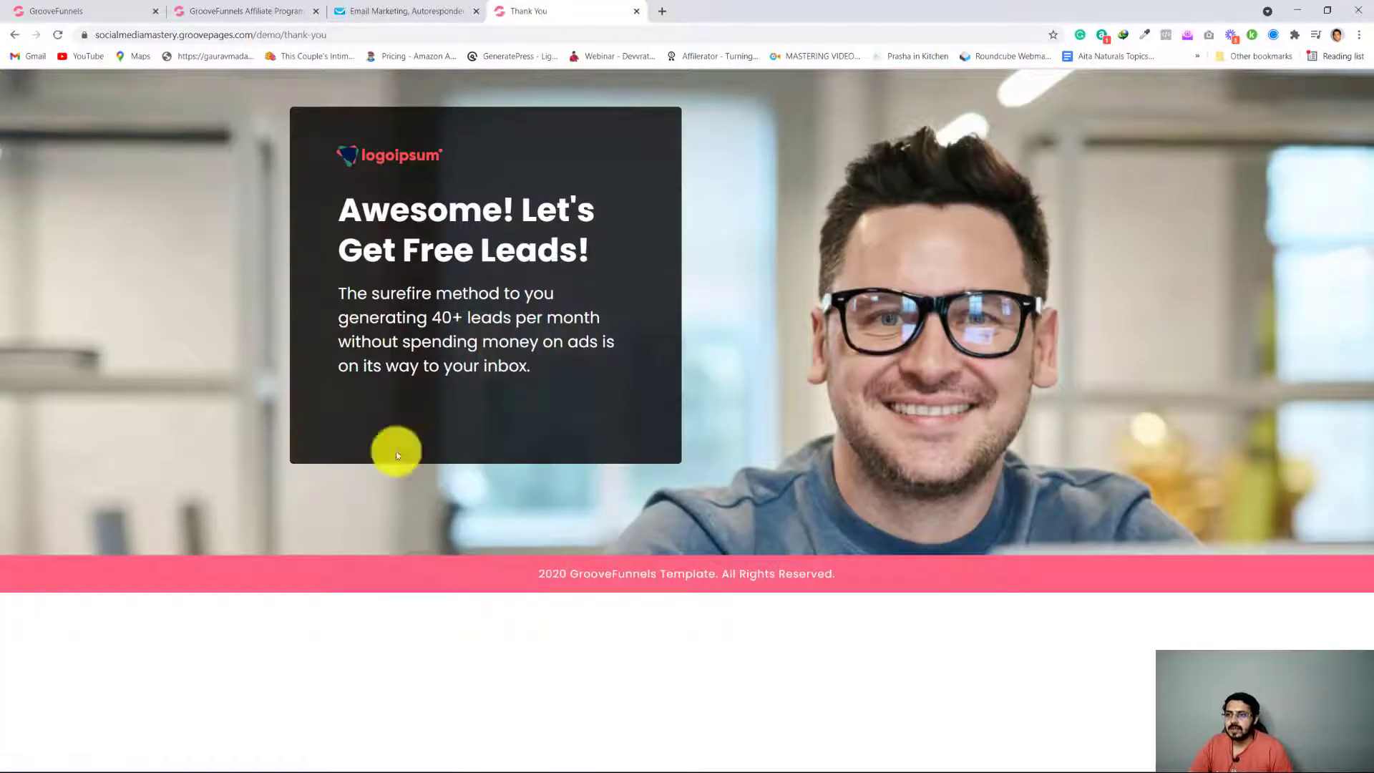
# Switch to GetResponse and check the demo list's contacts for the test submission
pyautogui.click(382, 8)
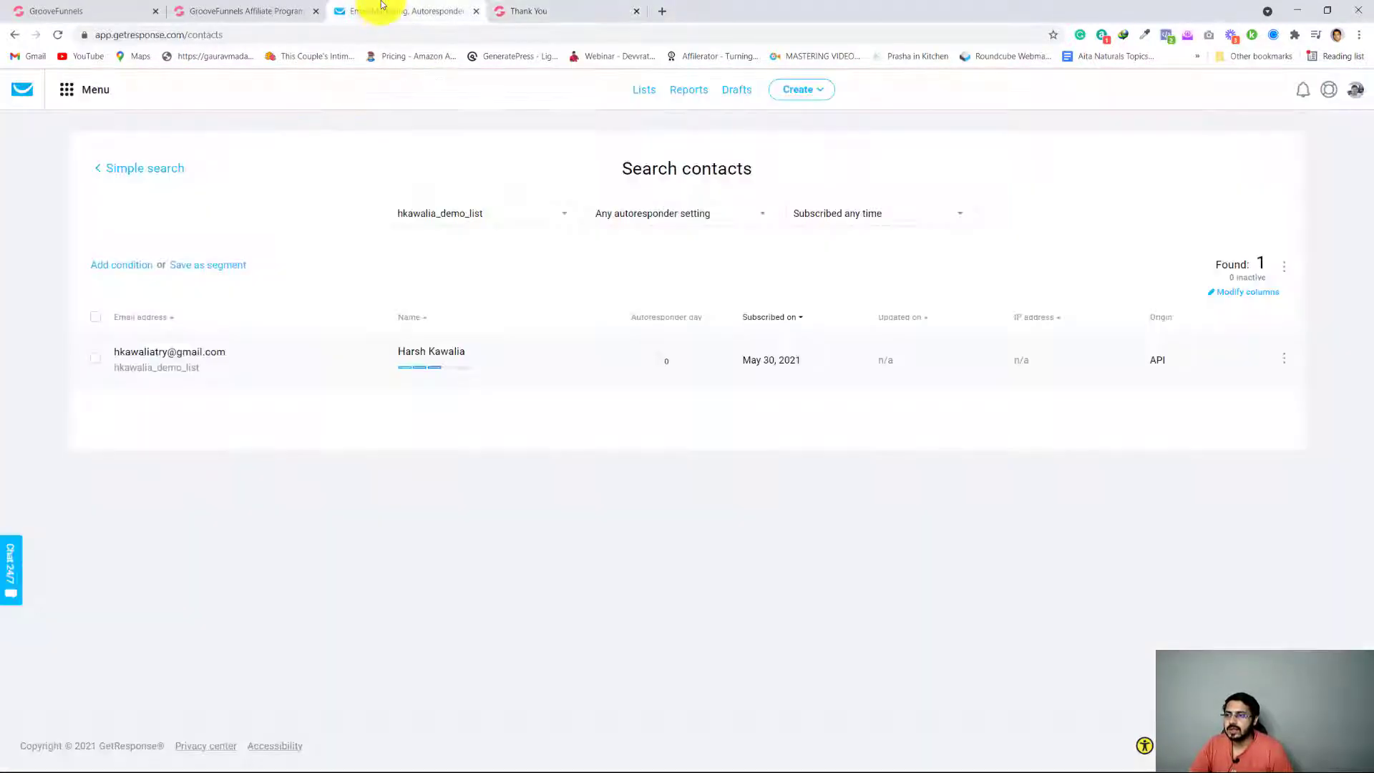
pyautogui.click(645, 91)
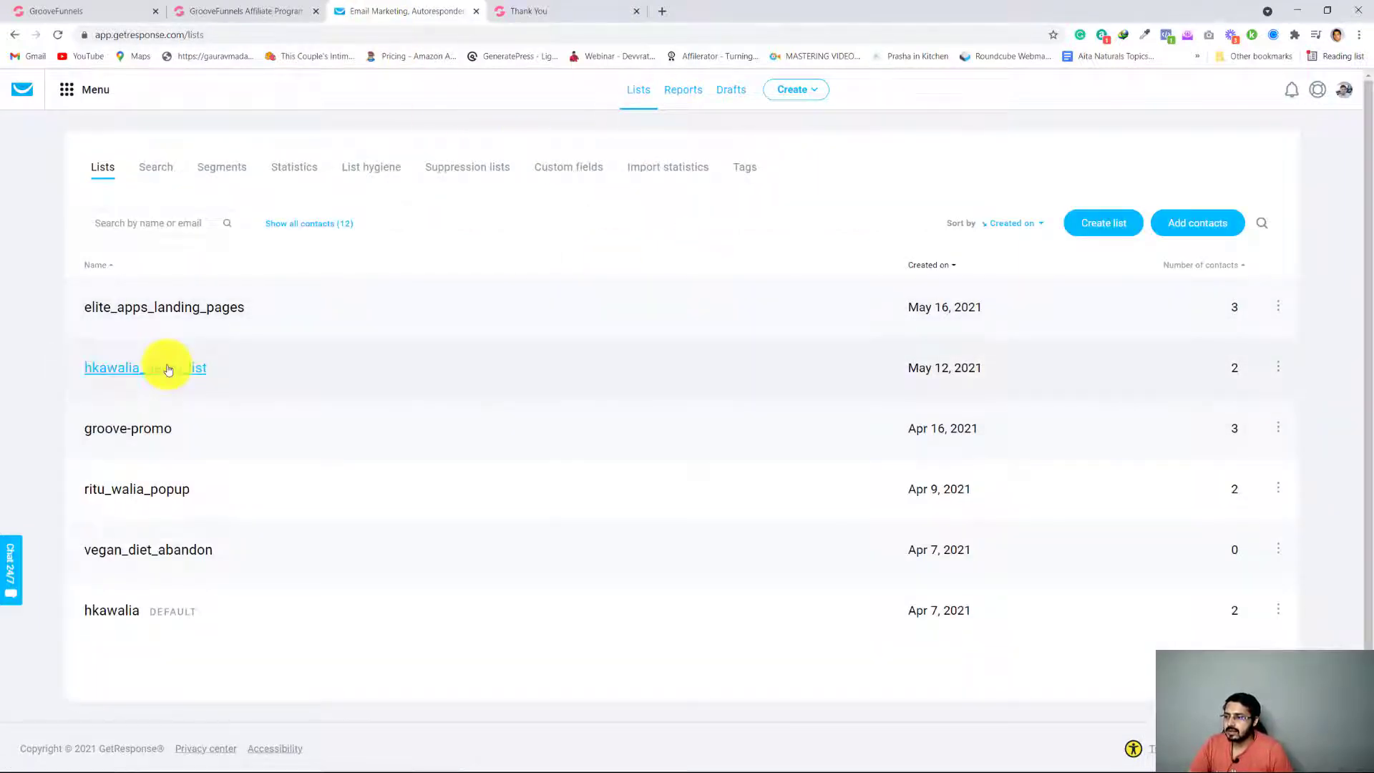
pyautogui.click(168, 369)
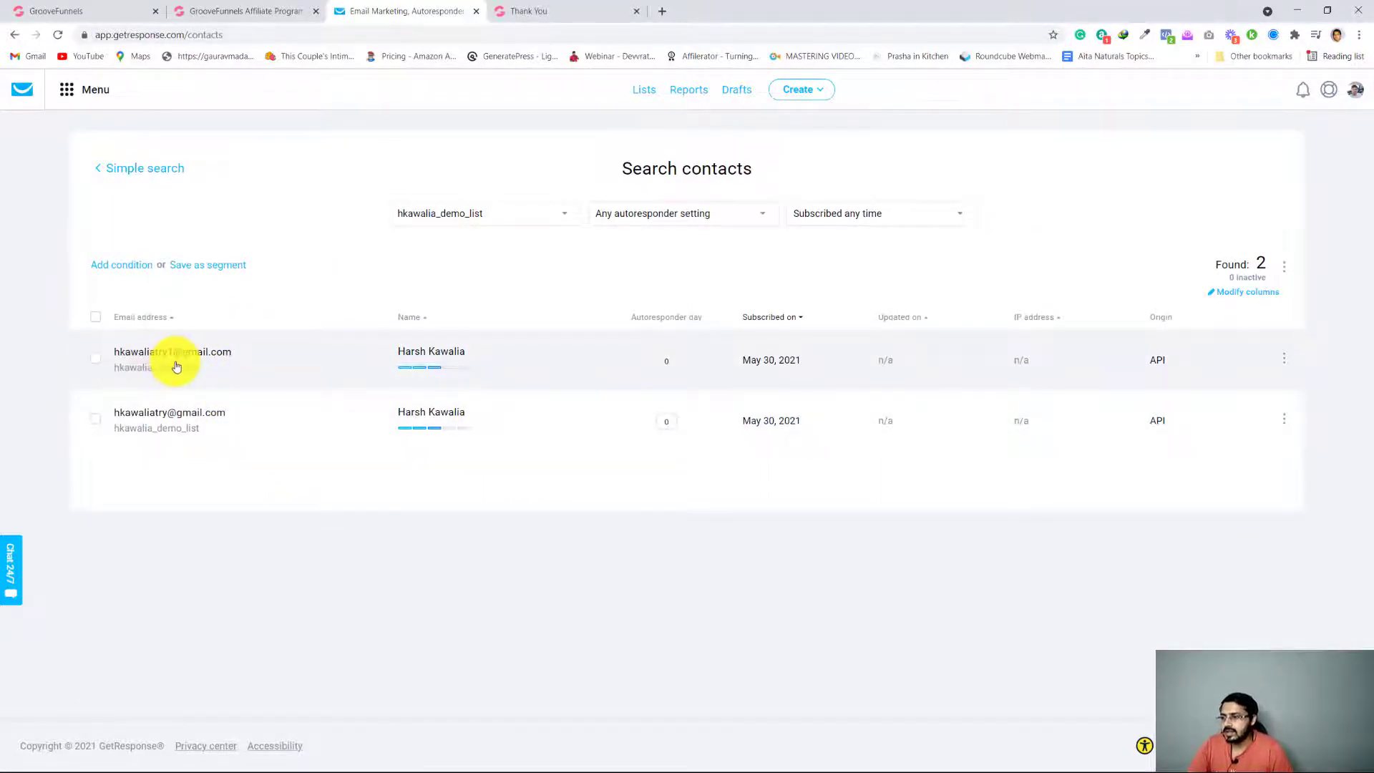
pyautogui.moveTo(402, 360)
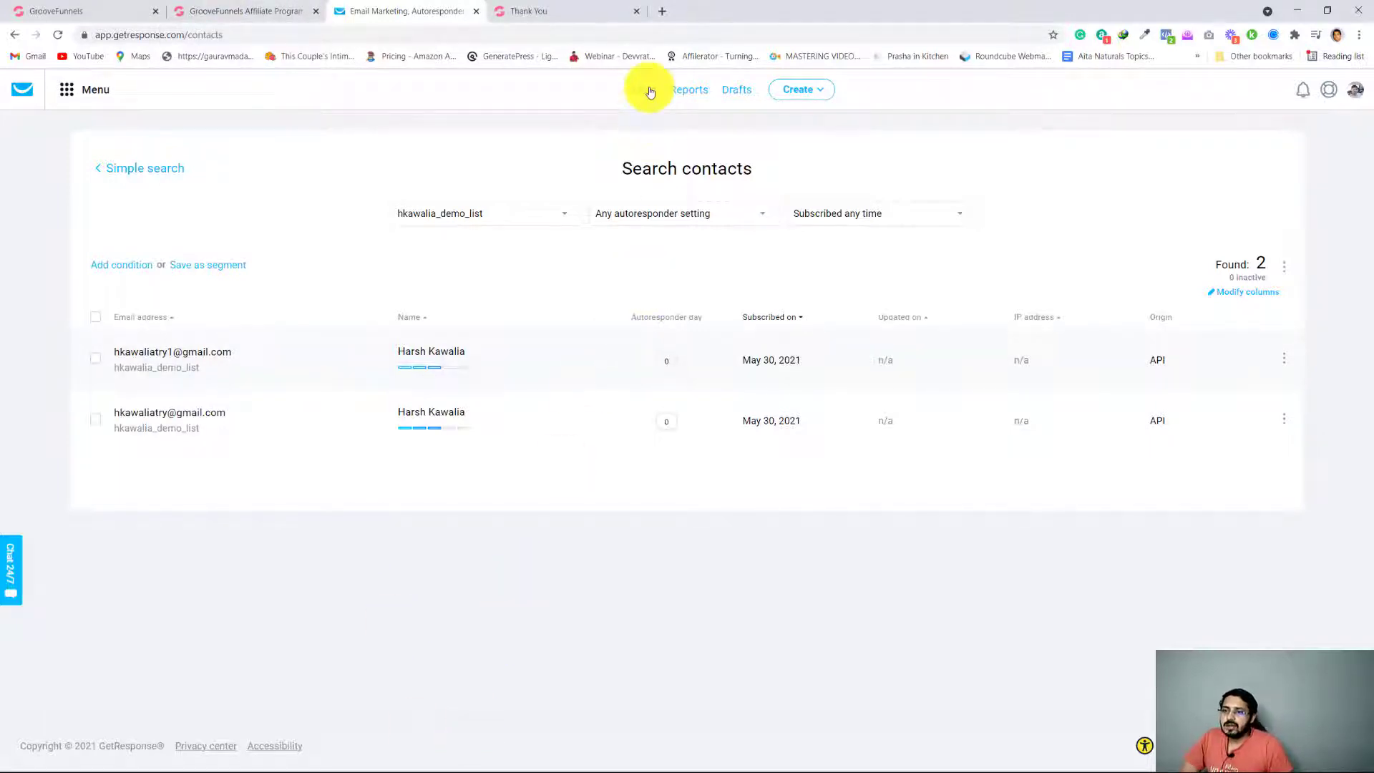
# Create a new autoresponder in GetResponse and link it to the demo list
pyautogui.click(69, 89)
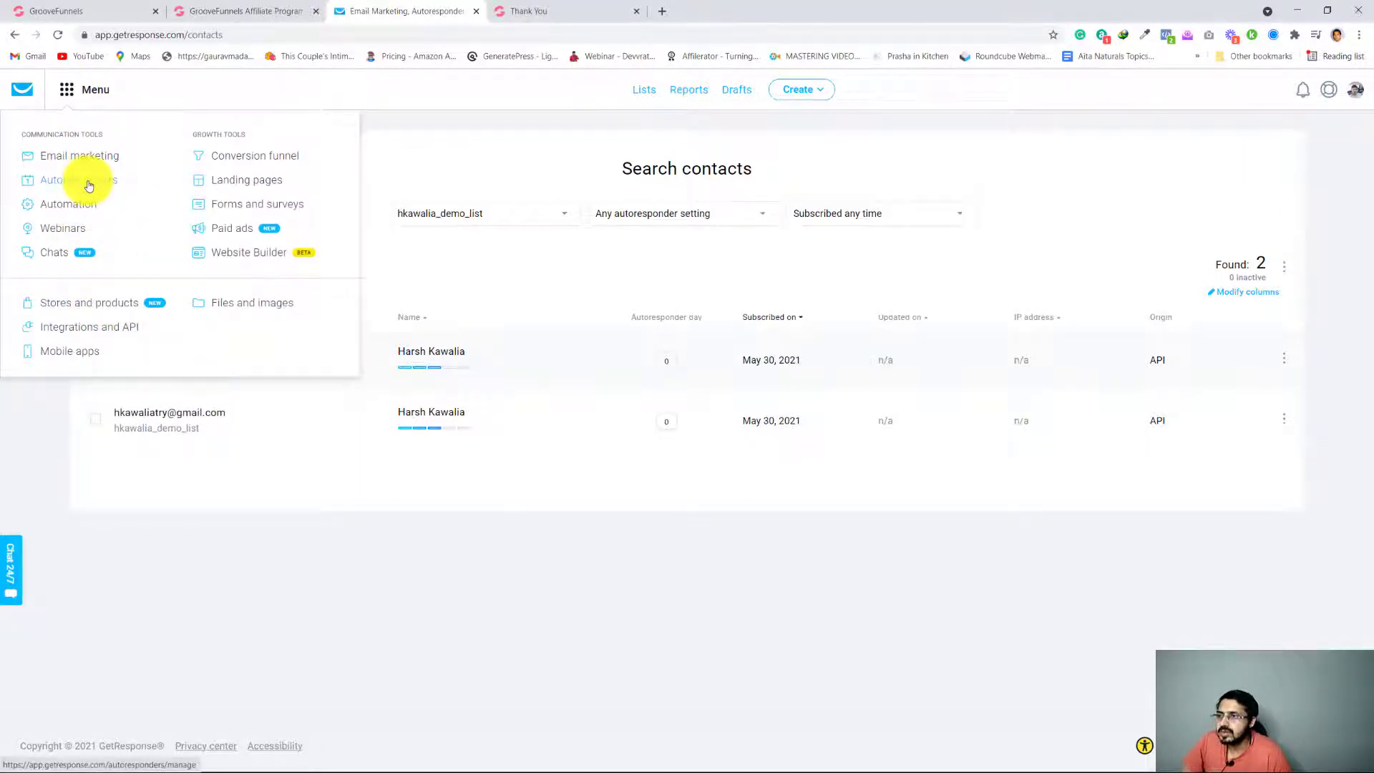
pyautogui.click(88, 188)
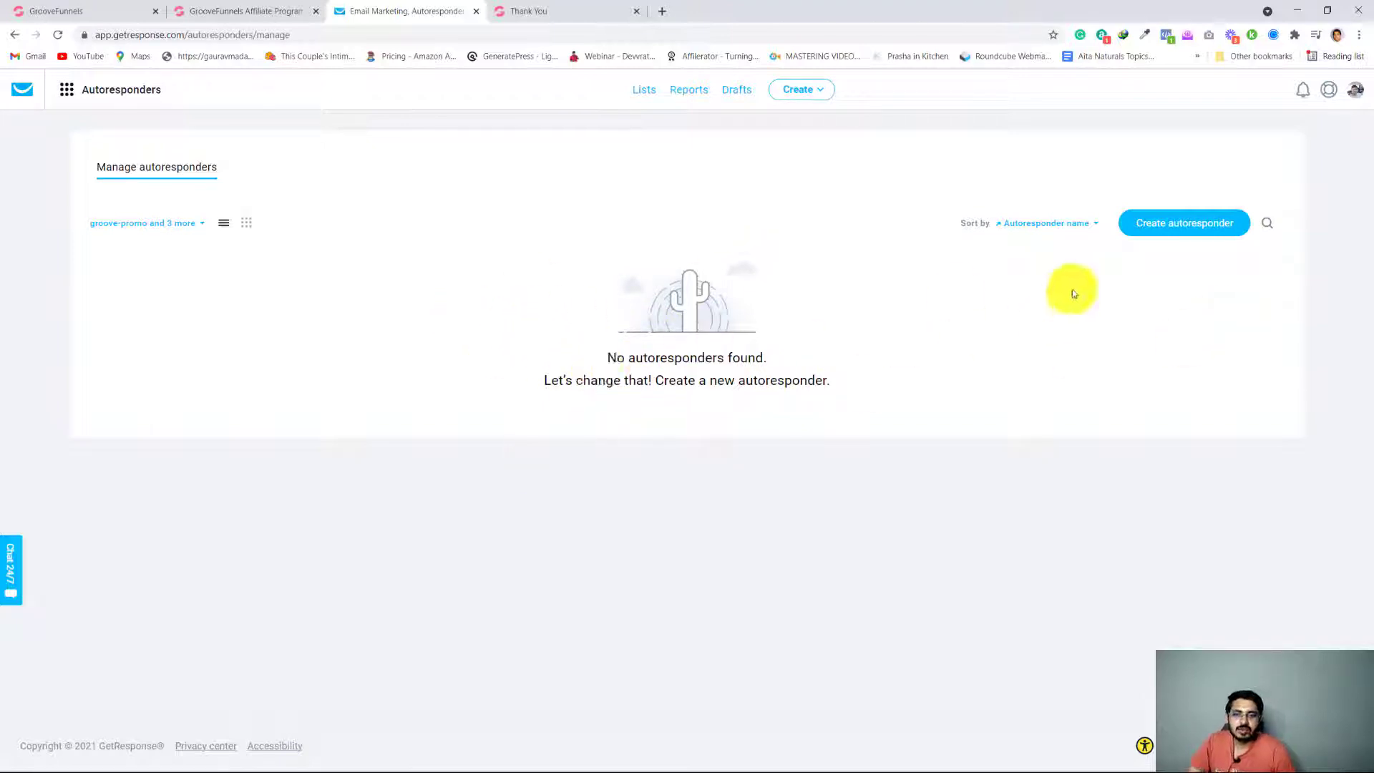
pyautogui.click(1197, 220)
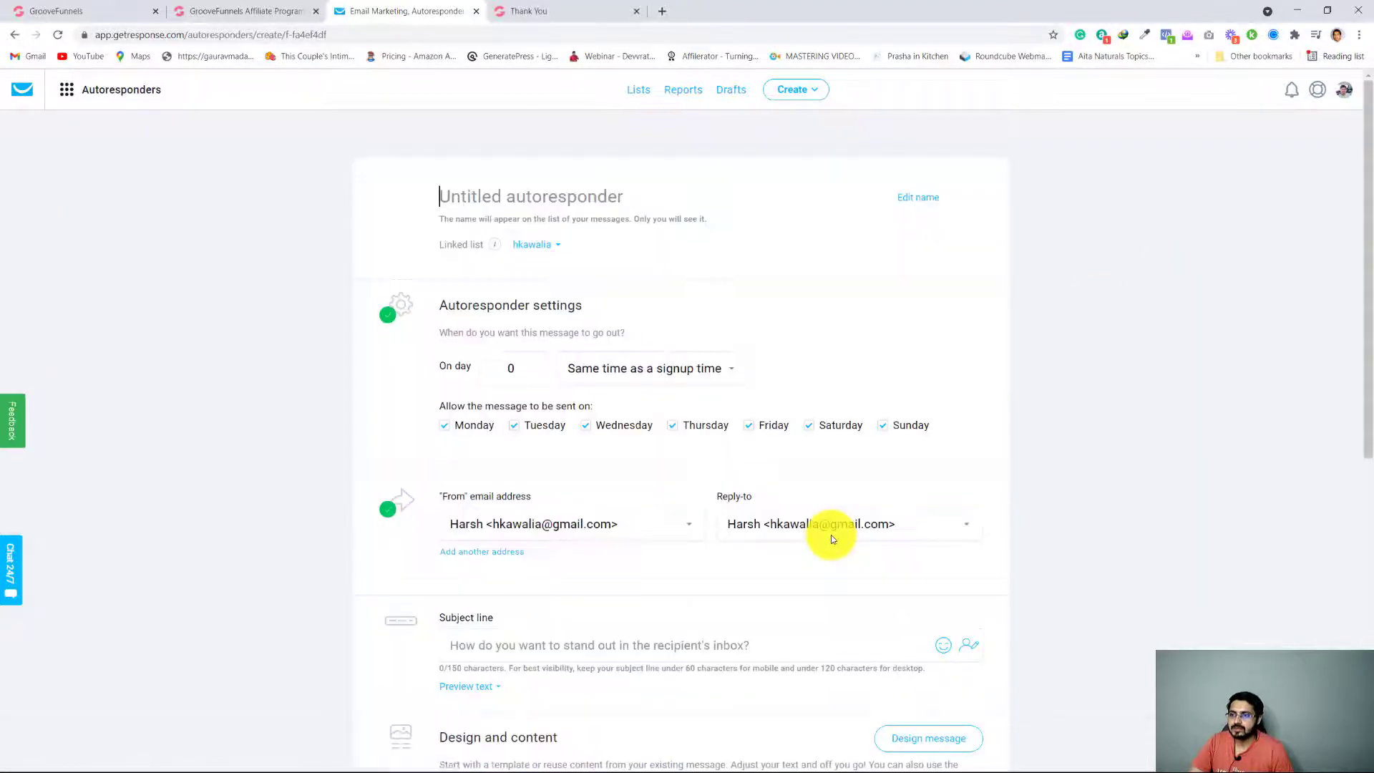
pyautogui.scroll(-2, 115, 340)
pyautogui.scroll(2, 115, 339)
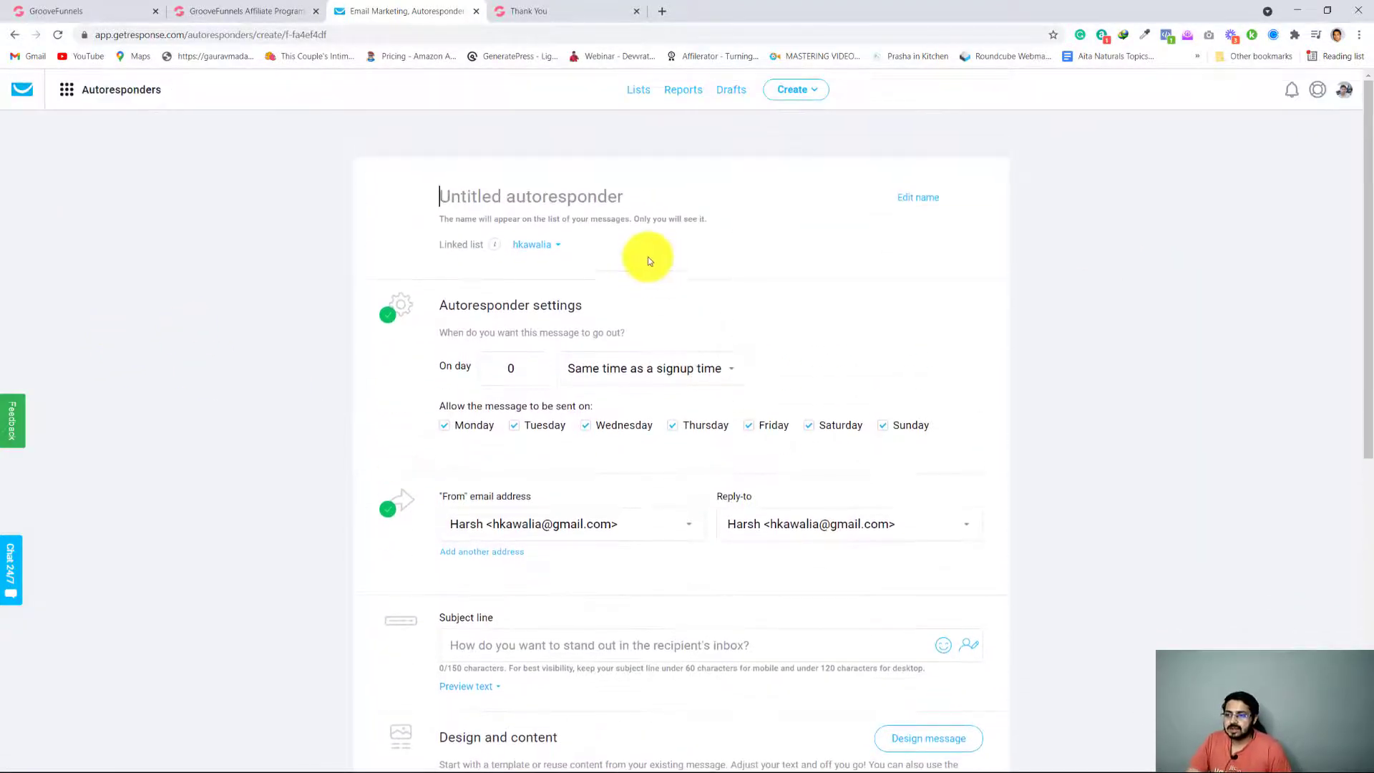
pyautogui.click(556, 246)
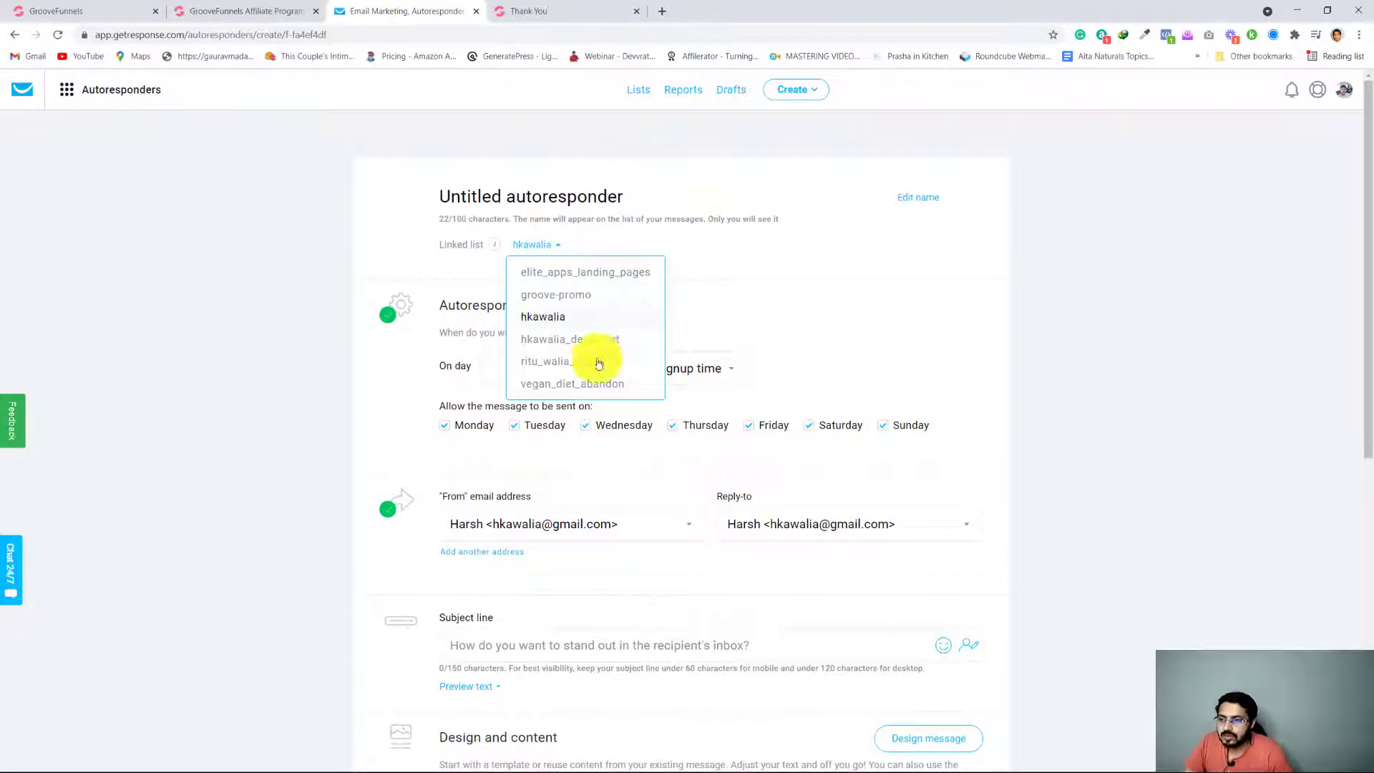
pyautogui.click(587, 338)
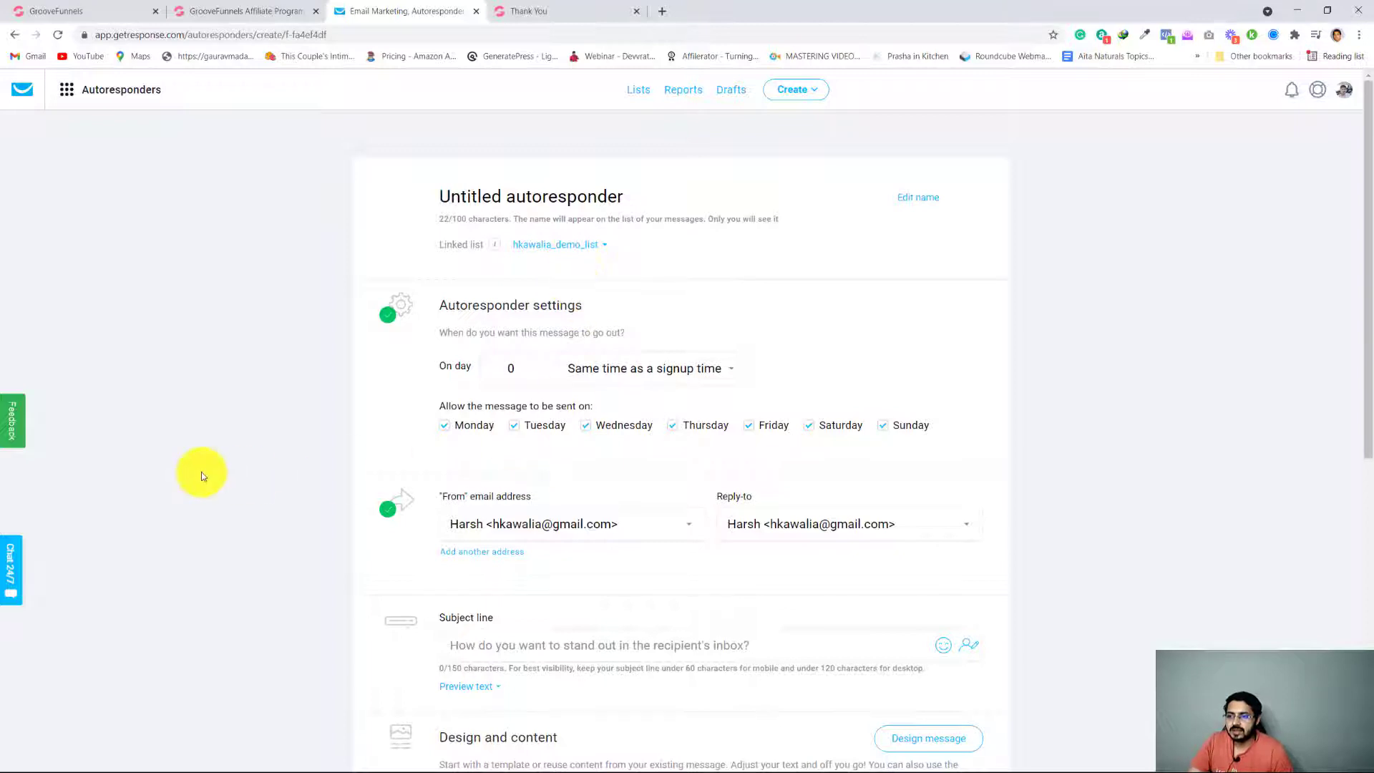
# Close the Thank You browser tab and review the autoresponder's send timing settings
pyautogui.scroll(-2, 202, 470)
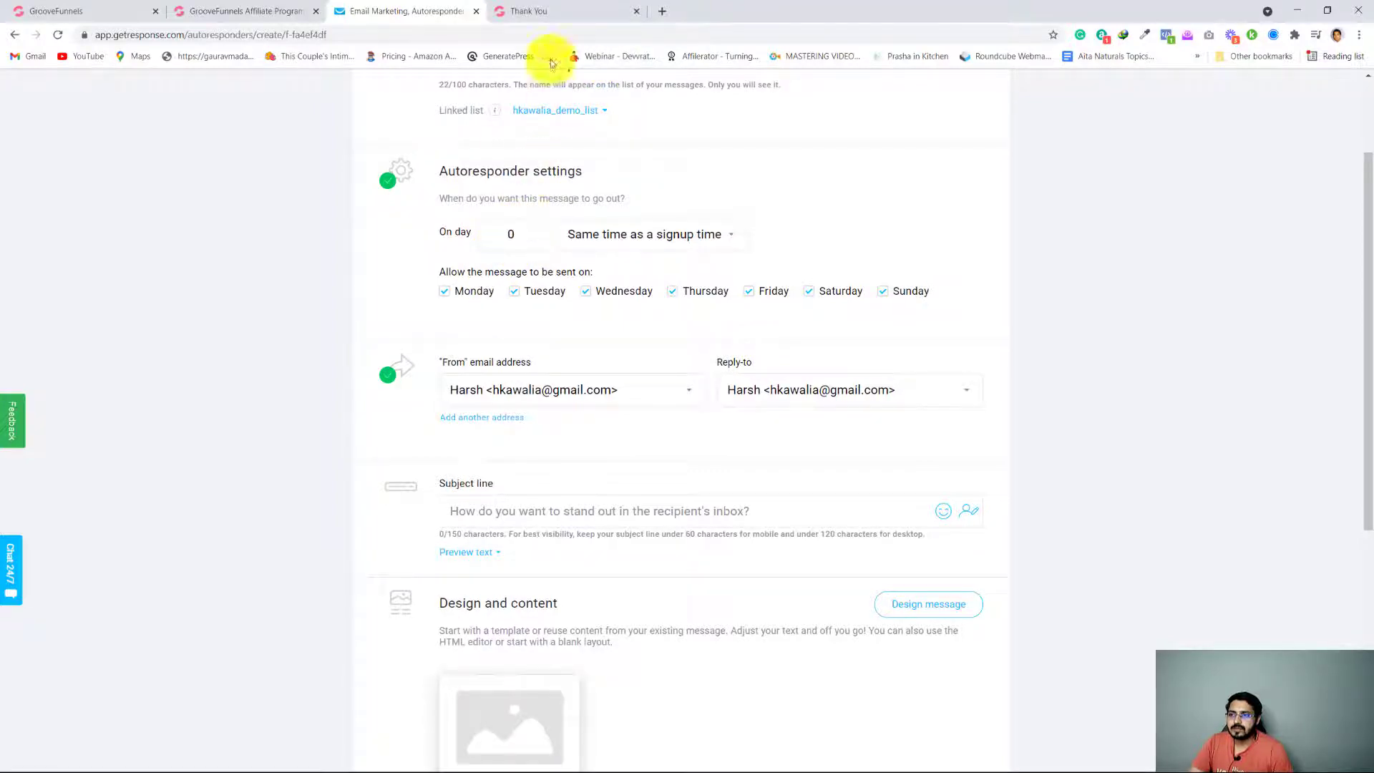
pyautogui.click(551, 12)
pyautogui.click(637, 10)
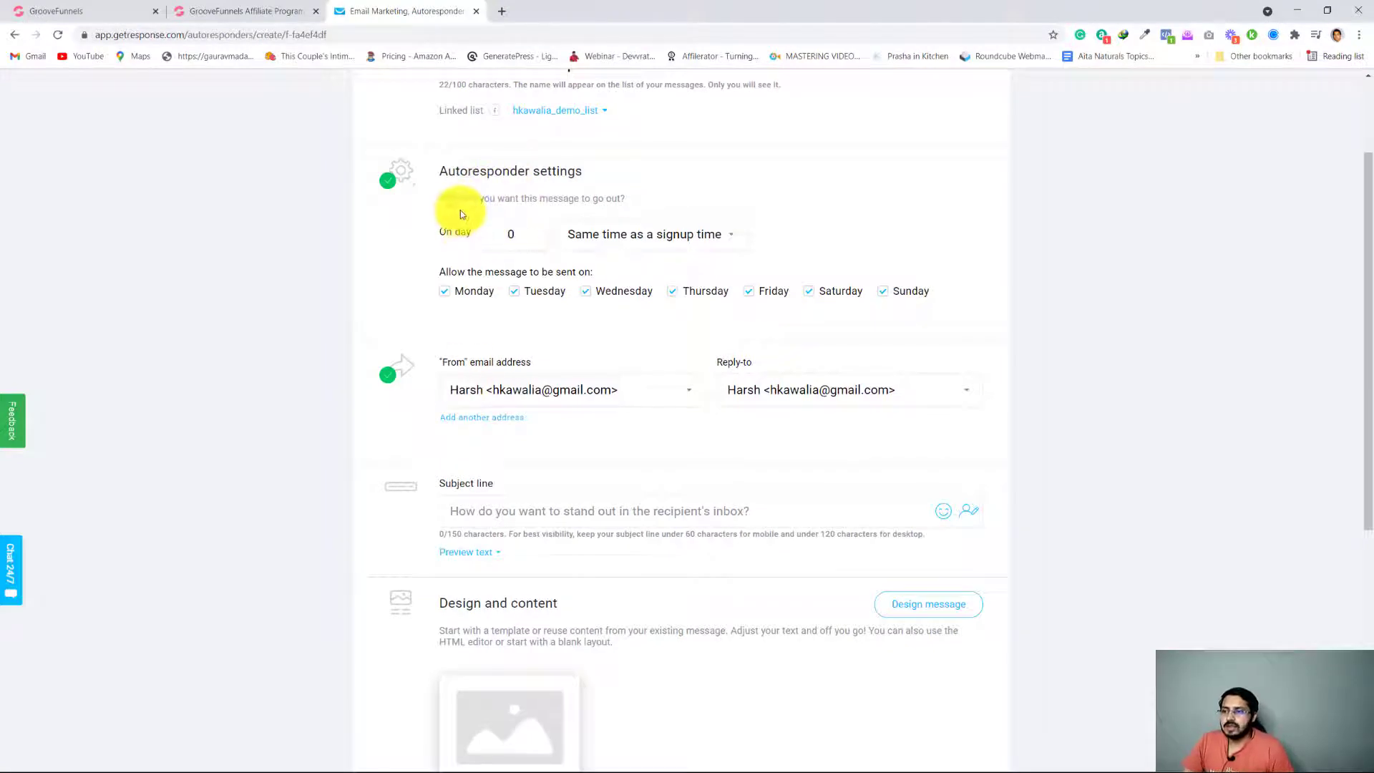
pyautogui.moveTo(454, 200); pyautogui.dragTo(612, 198)
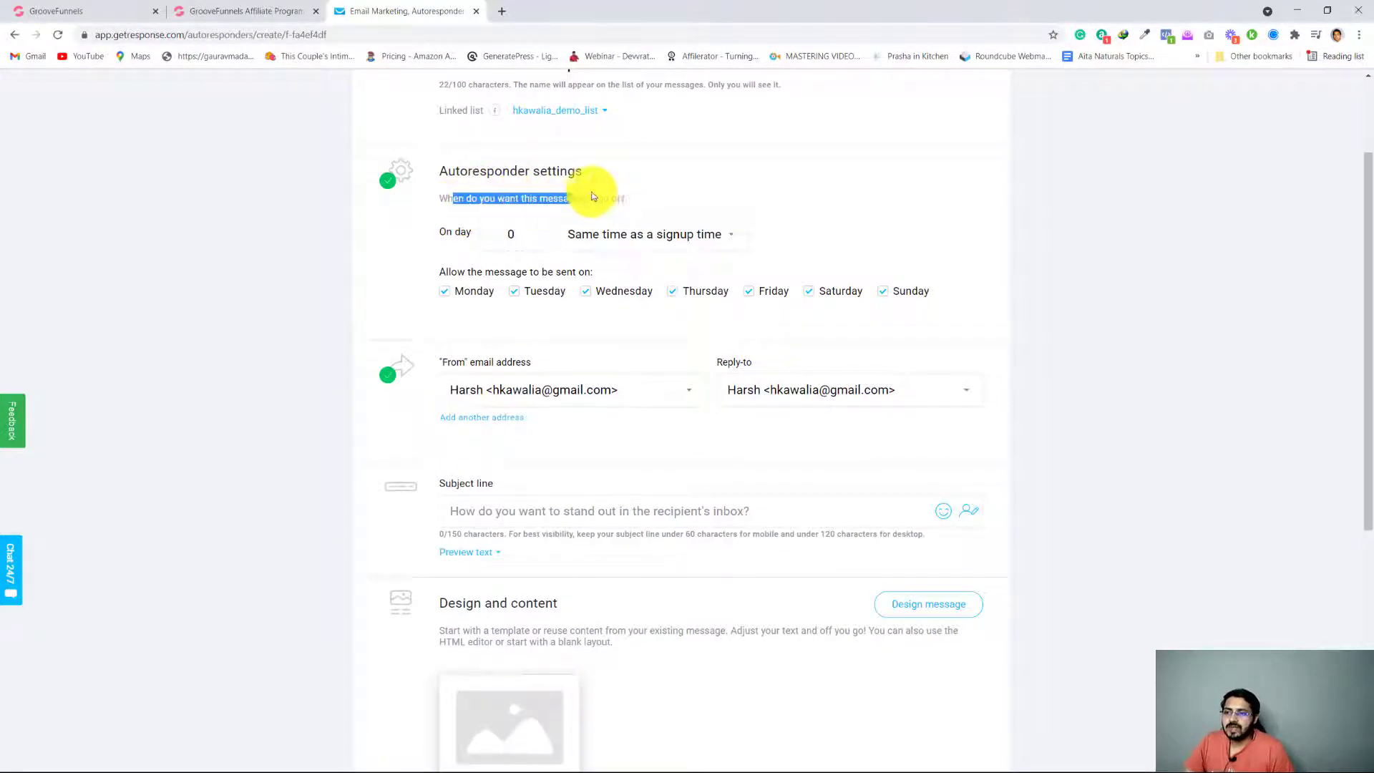
pyautogui.click(109, 375)
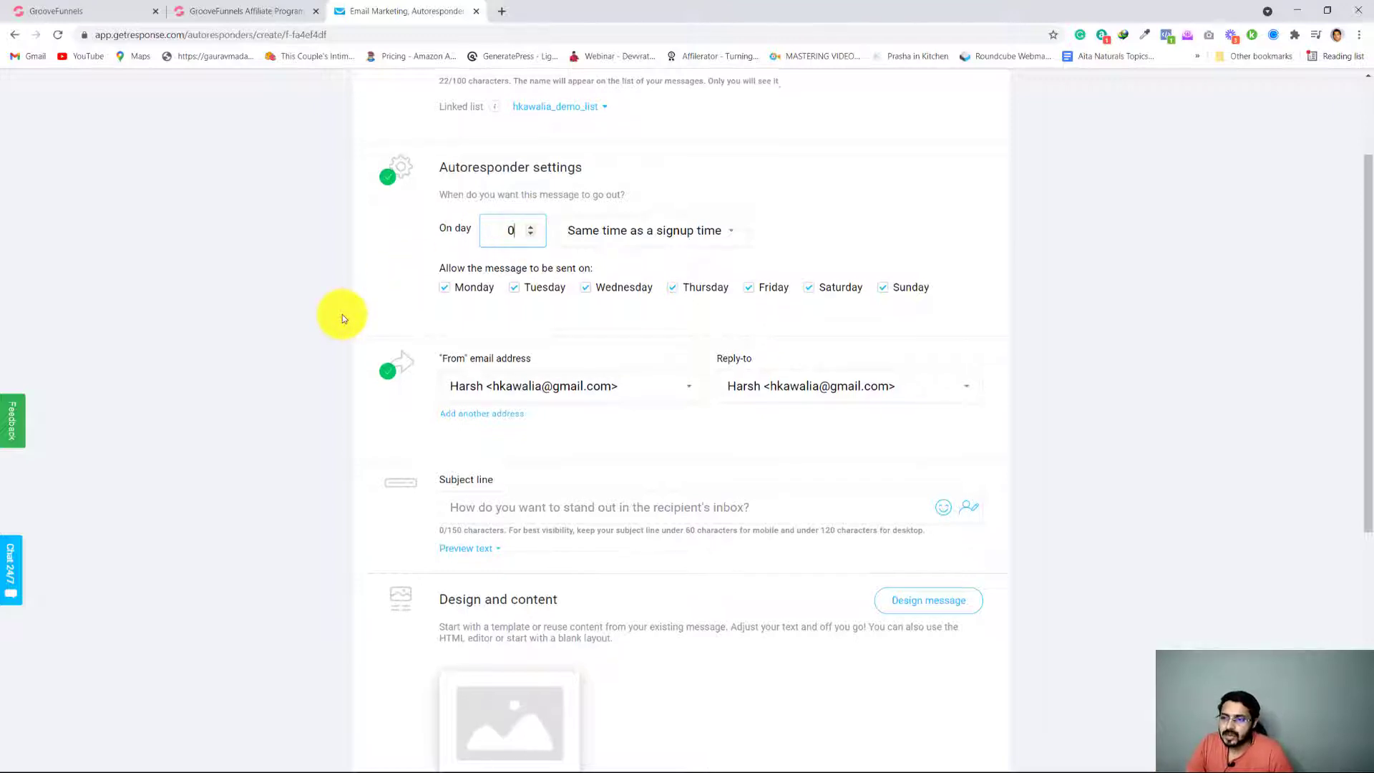
# Set both the autoresponder's From and Reply-to addresses to the Elite App Deals sender
pyautogui.scroll(-2, 342, 315)
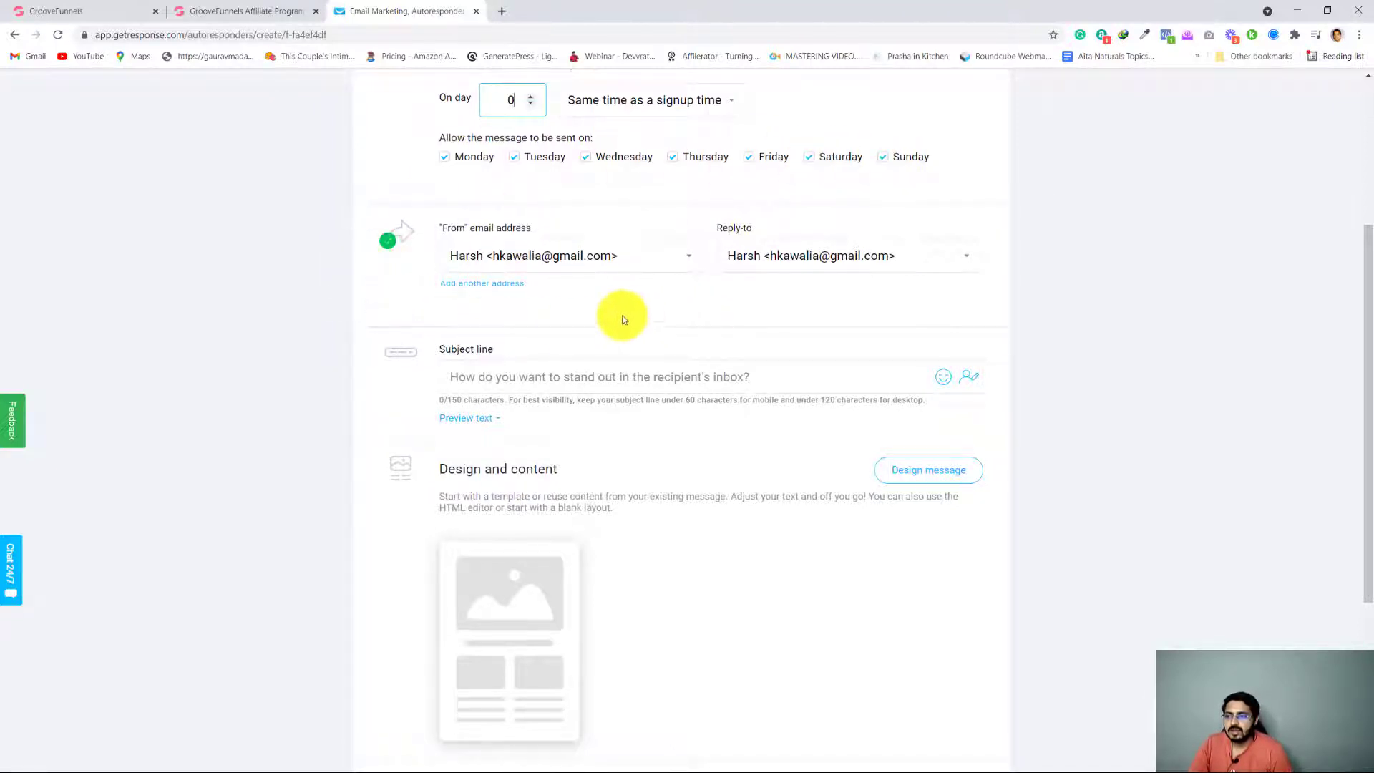
pyautogui.scroll(-1, 622, 316)
pyautogui.scroll(1, 621, 315)
pyautogui.click(598, 254)
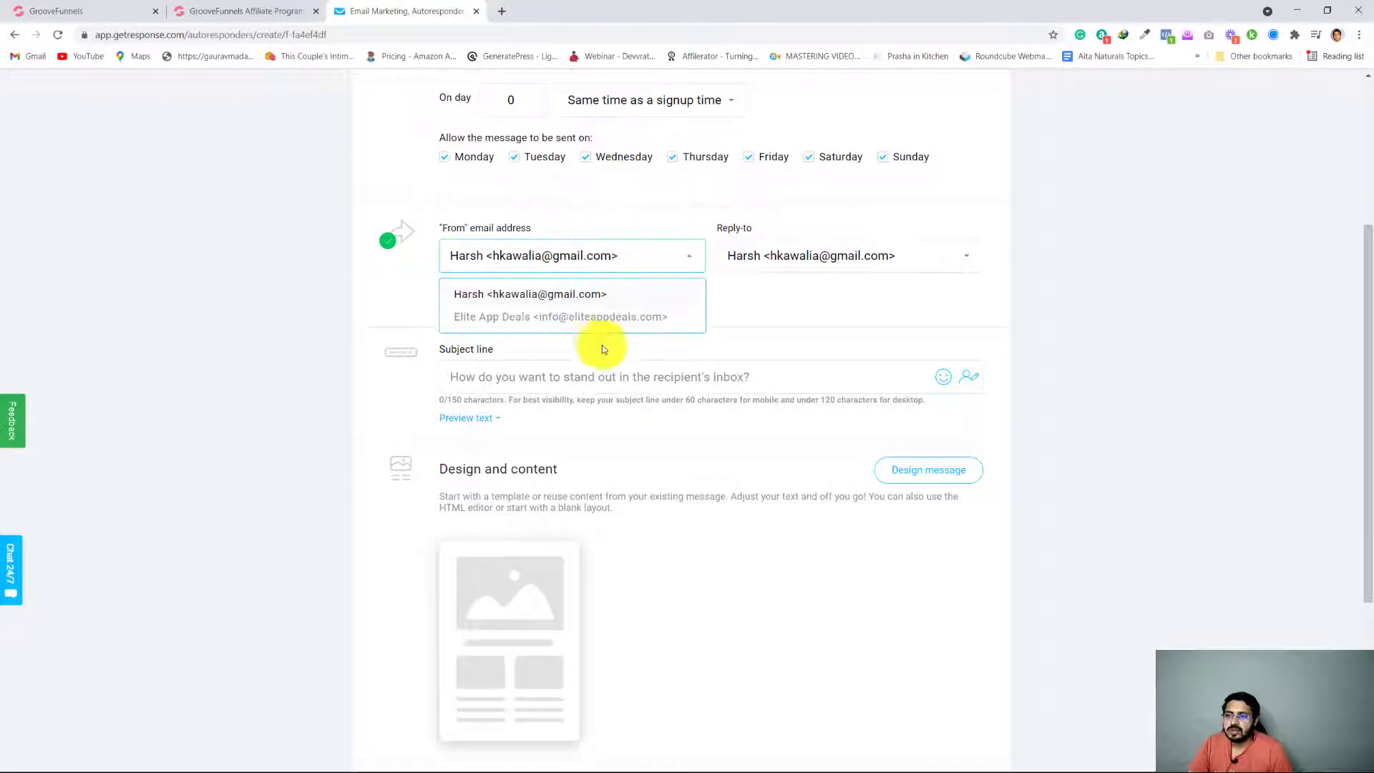
pyautogui.click(605, 318)
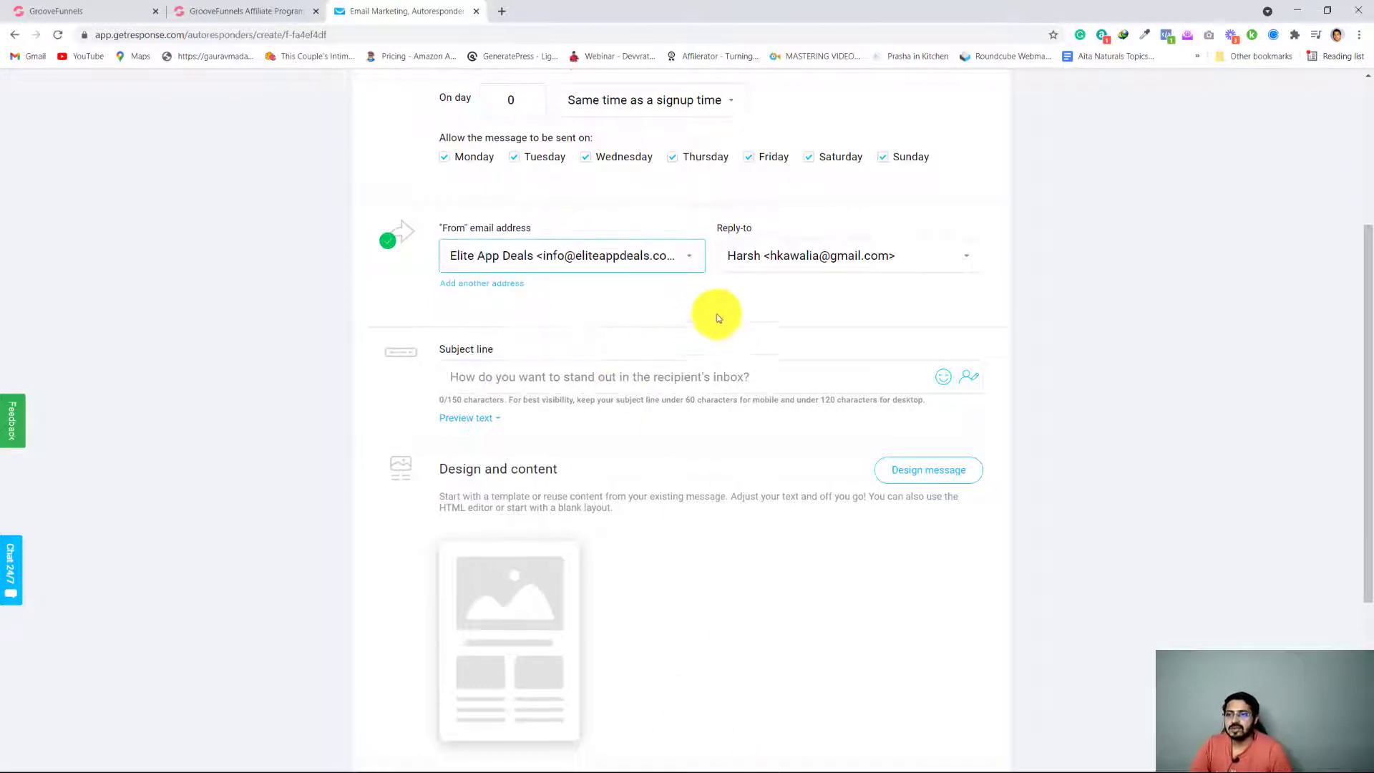
pyautogui.click(843, 265)
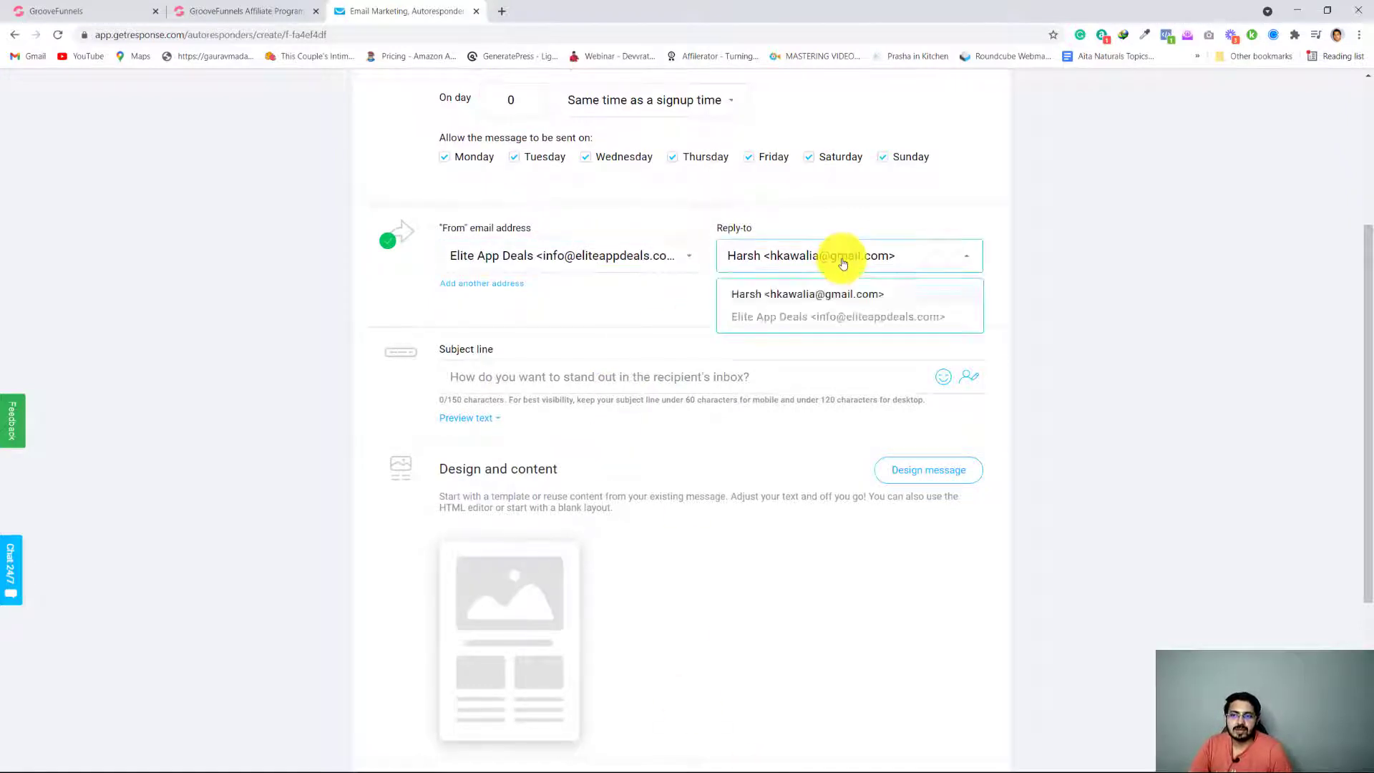
pyautogui.click(847, 320)
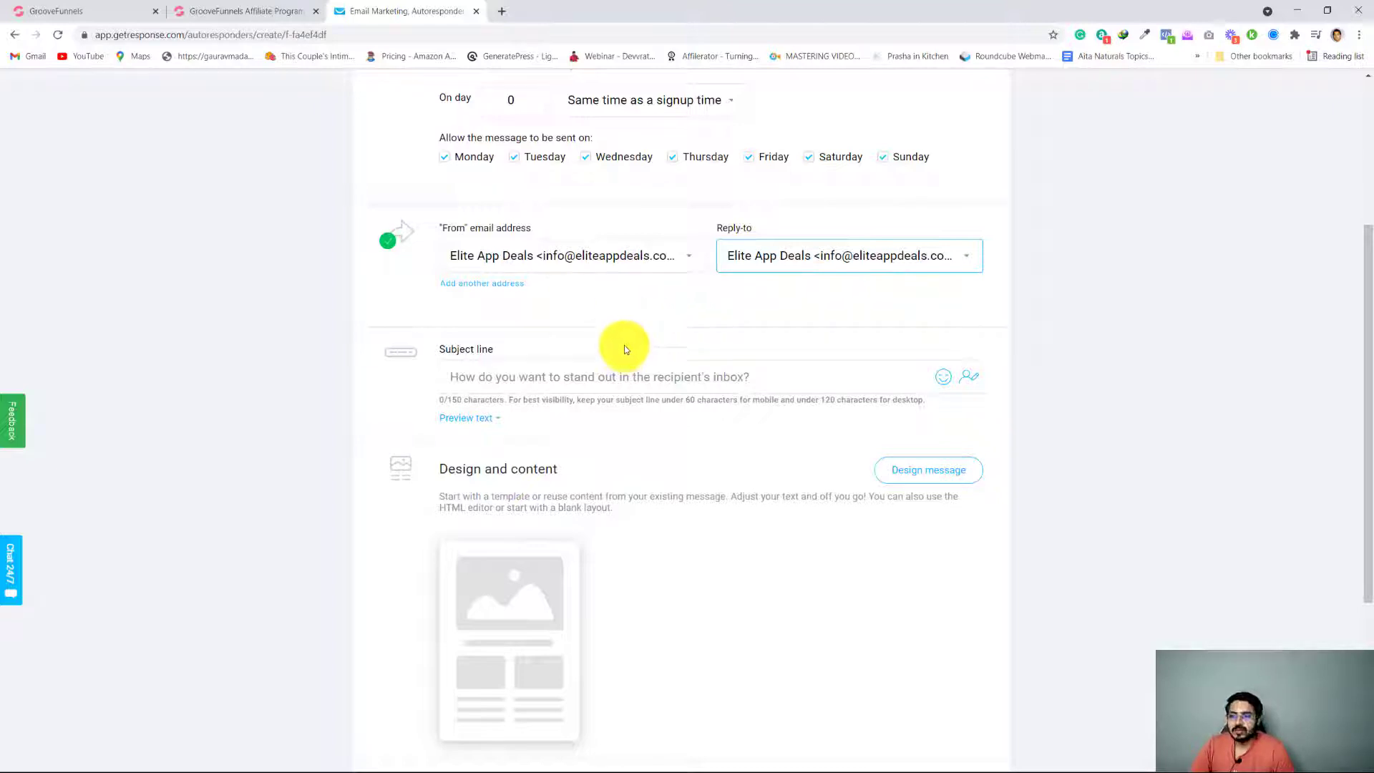
# Place the cursor in the autoresponder's subject line and open the email swipes on the GrooveFunnels affiliate page
pyautogui.scroll(1, 625, 334)
pyautogui.scroll(-3, 647, 393)
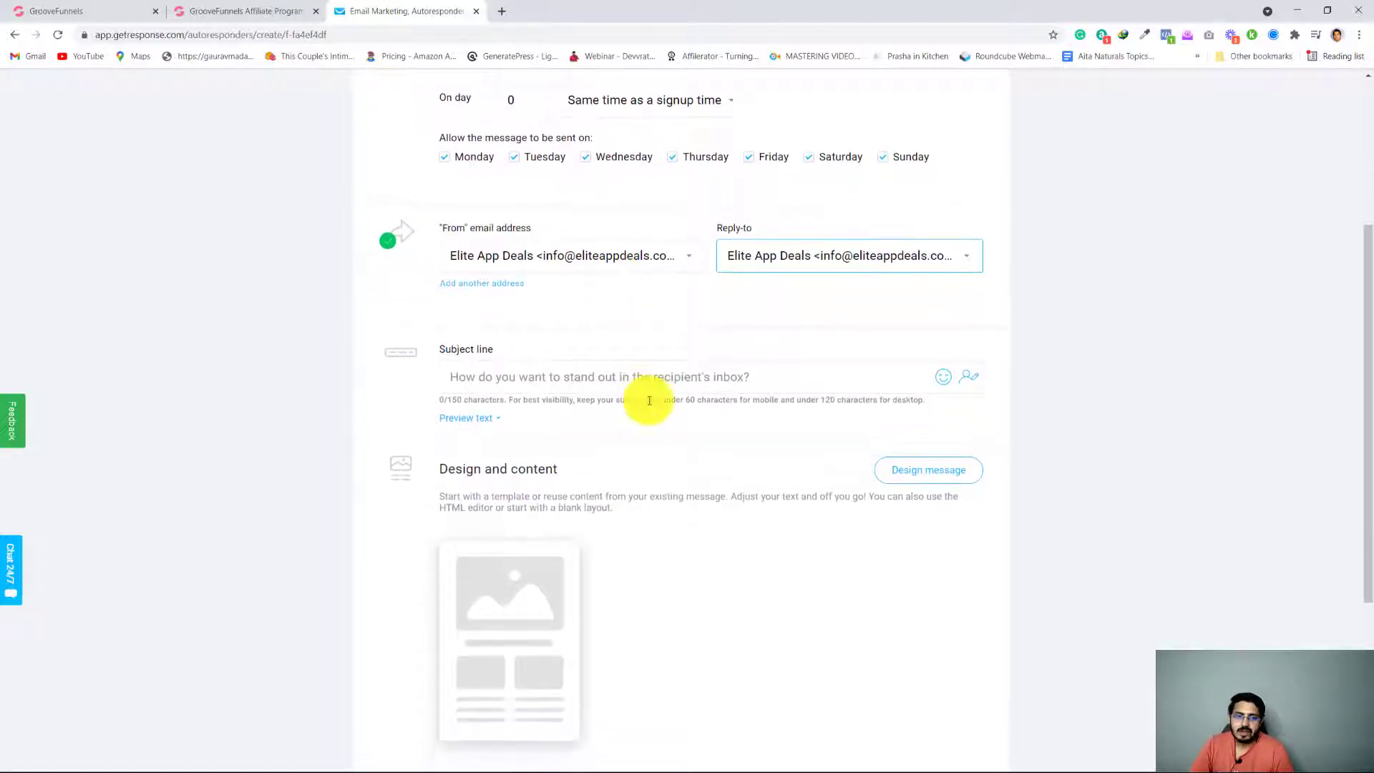
pyautogui.scroll(4, 647, 401)
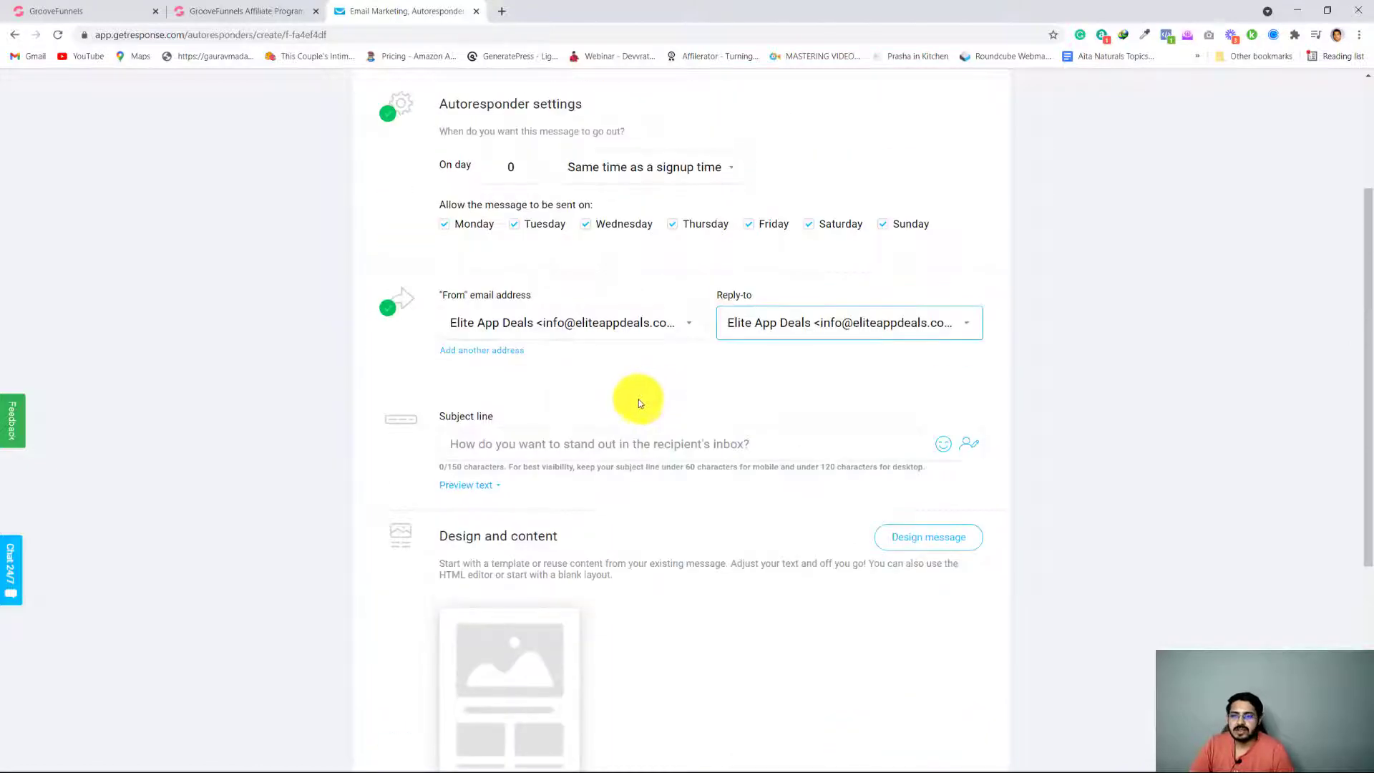
pyautogui.scroll(-4, 637, 408)
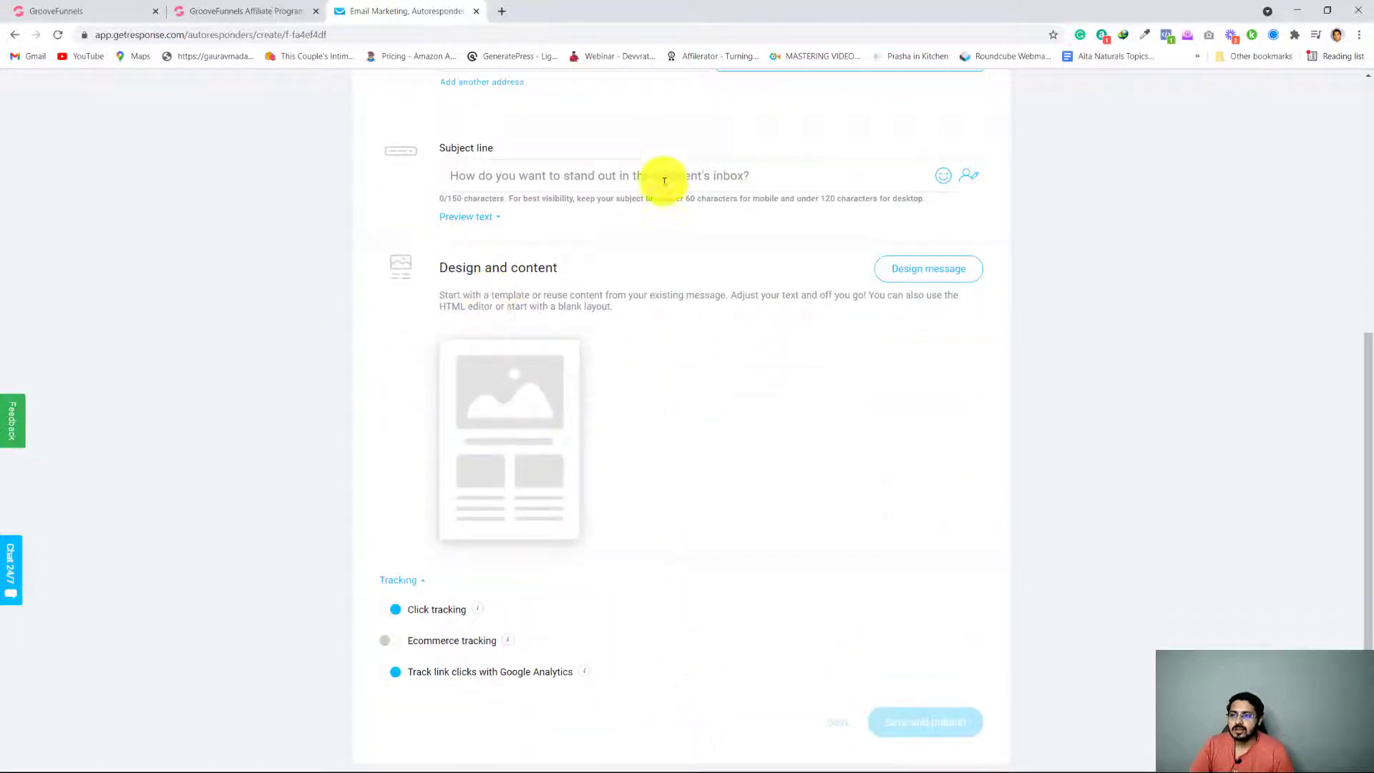
pyautogui.click(659, 178)
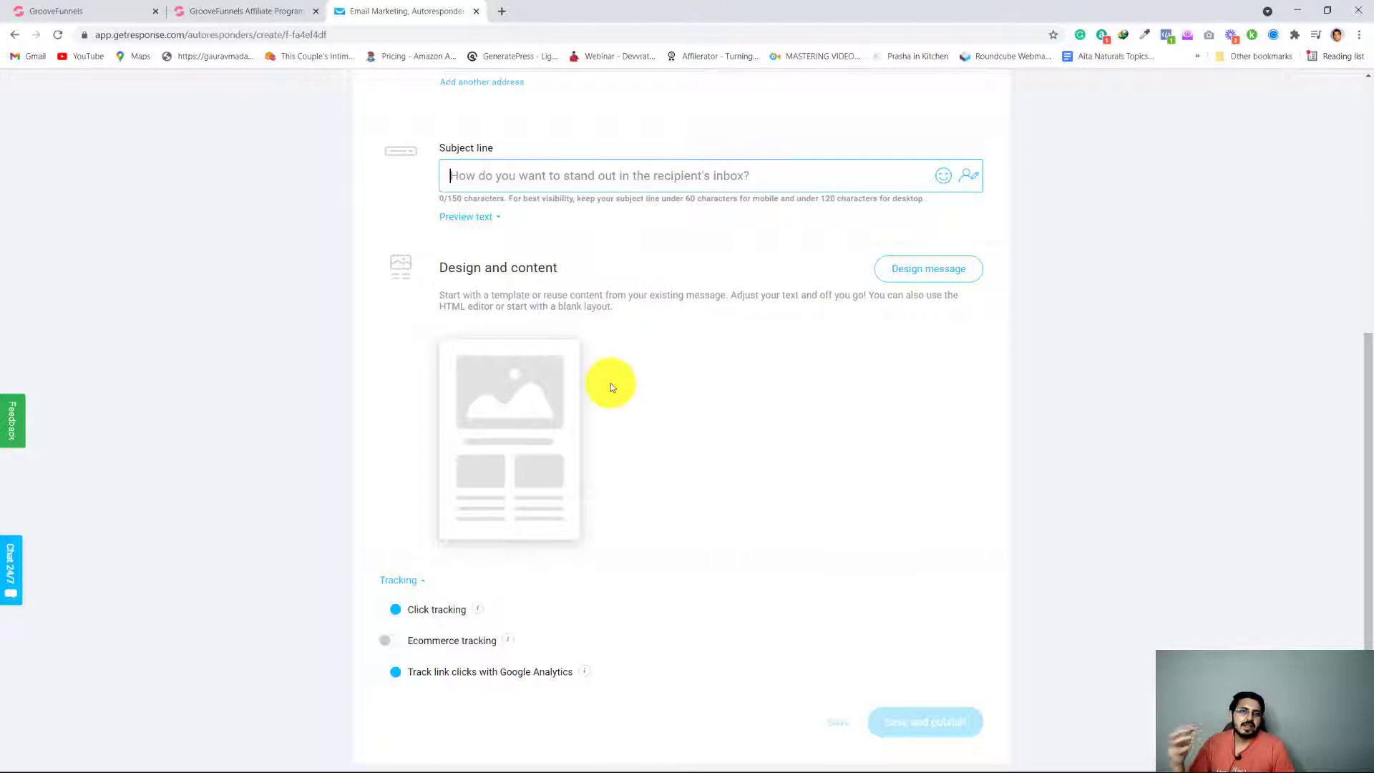
pyautogui.click(192, 11)
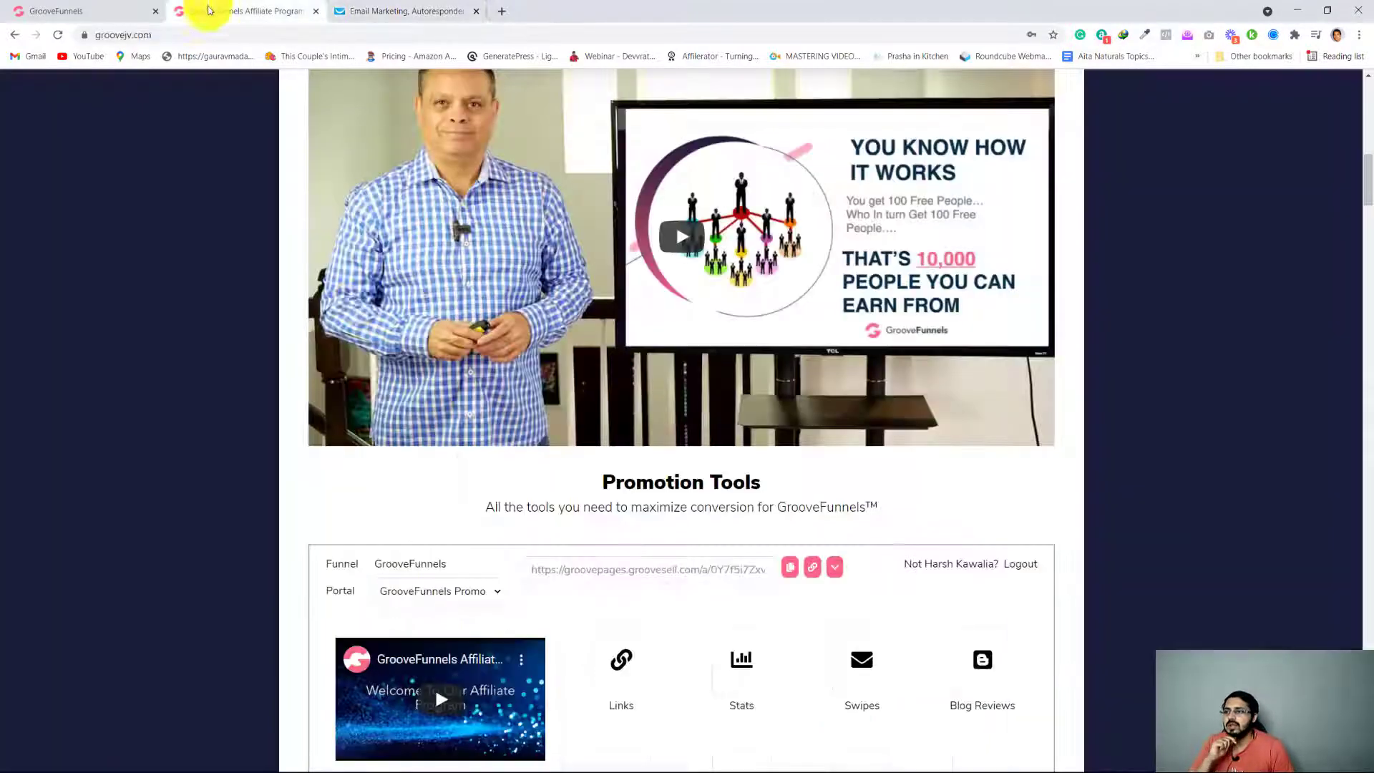
pyautogui.scroll(5, 345, 569)
pyautogui.scroll(-8, 186, 512)
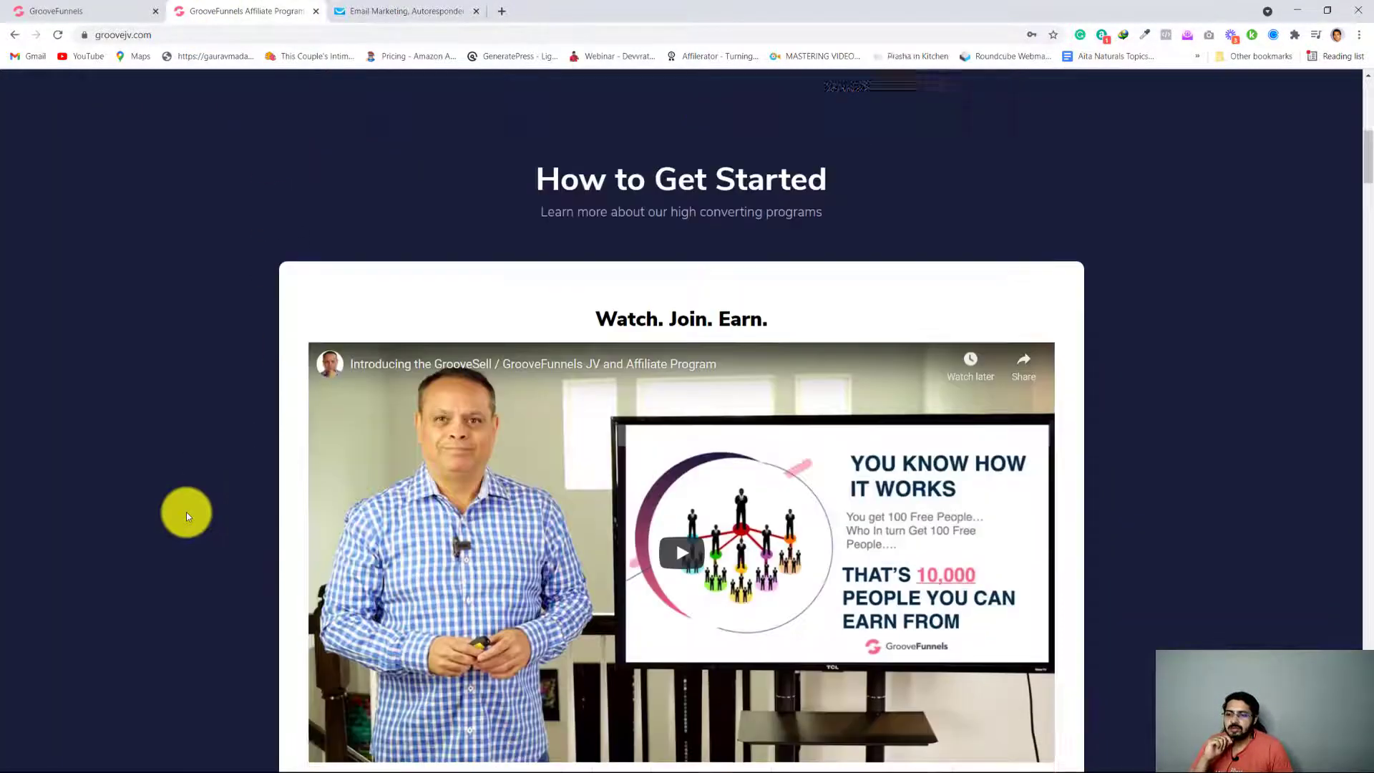
pyautogui.scroll(-3, 186, 512)
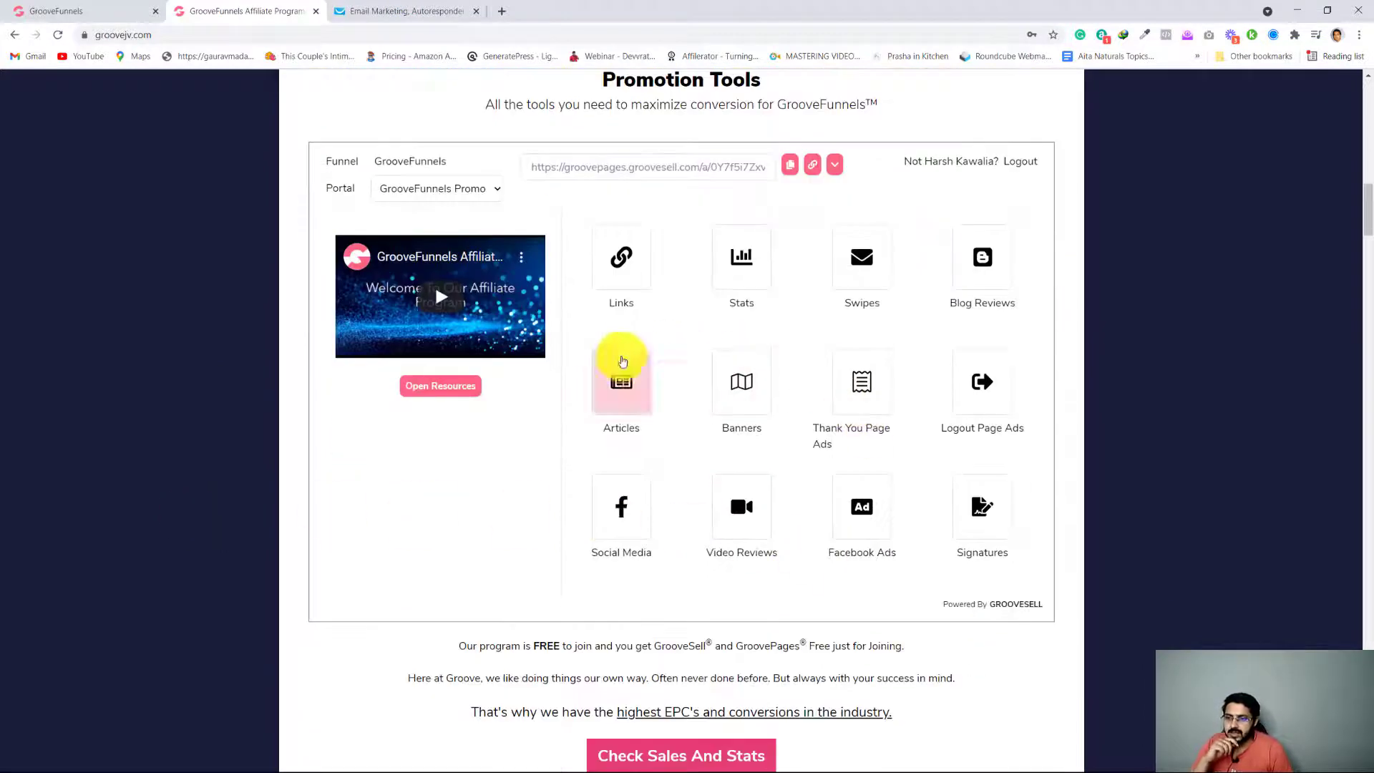
pyautogui.click(862, 254)
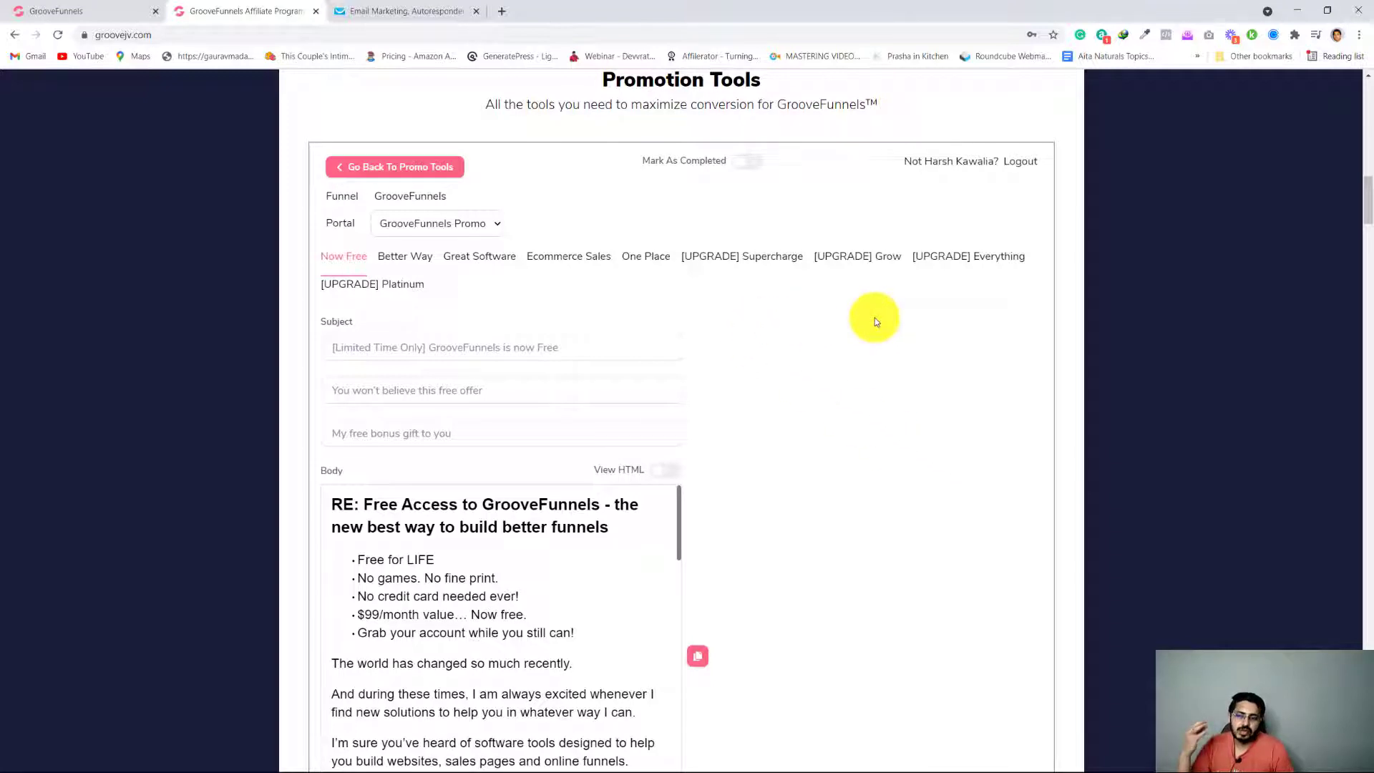
# Copy the Now Free swipe's subject "[Limited Time Only] GrooveFunnels is now Free" into the GetResponse autoresponder's subject line
pyautogui.scroll(-2, 433, 464)
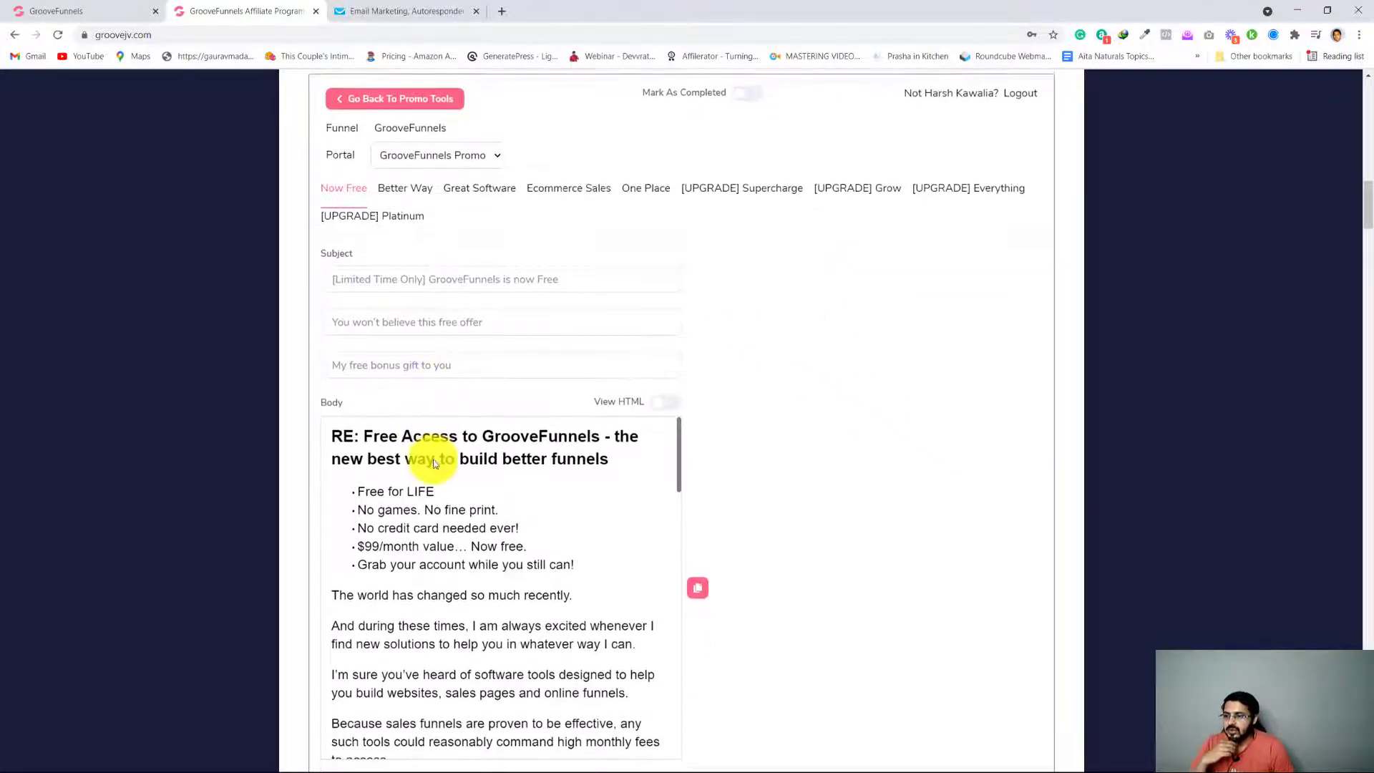
pyautogui.scroll(-2, 431, 458)
pyautogui.scroll(2, 437, 465)
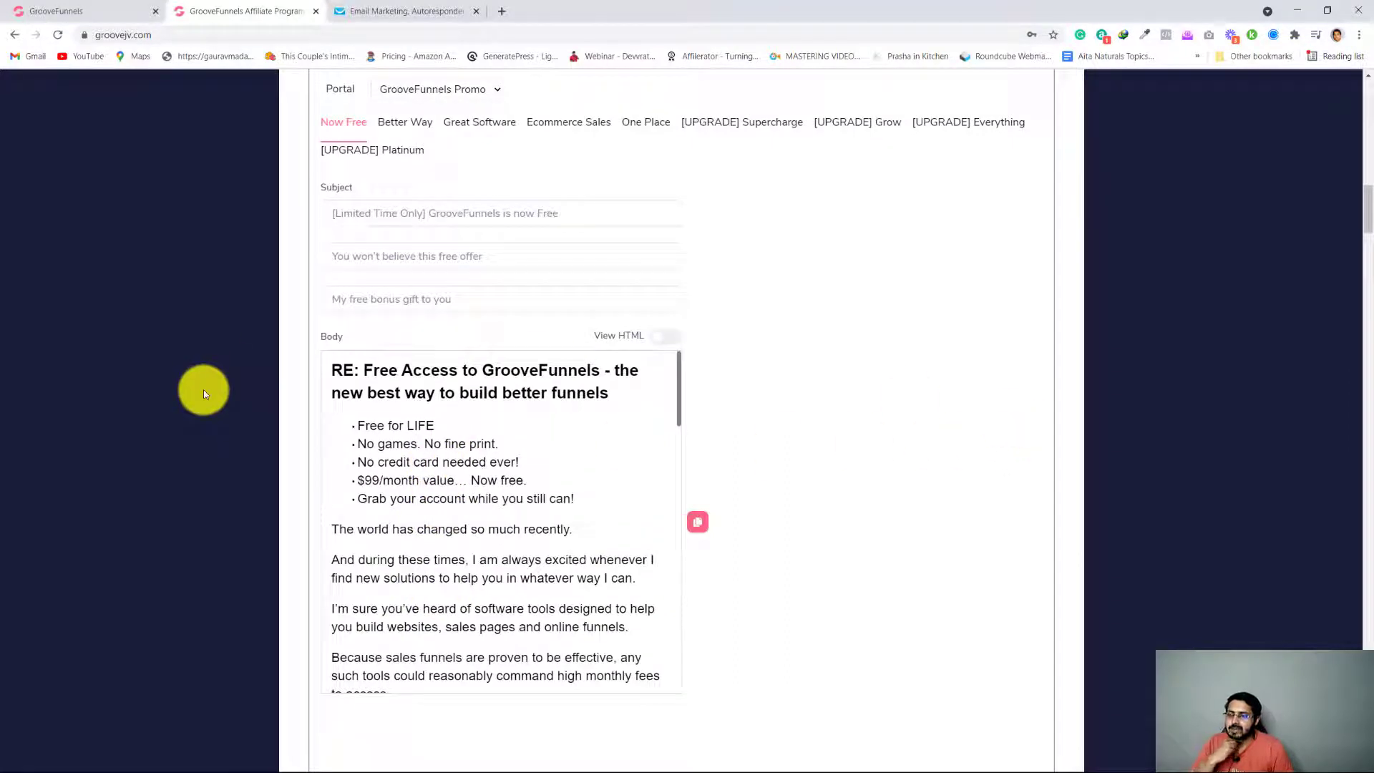
pyautogui.tripleClick(561, 223)
pyautogui.hotkey('ctrl', 'c')
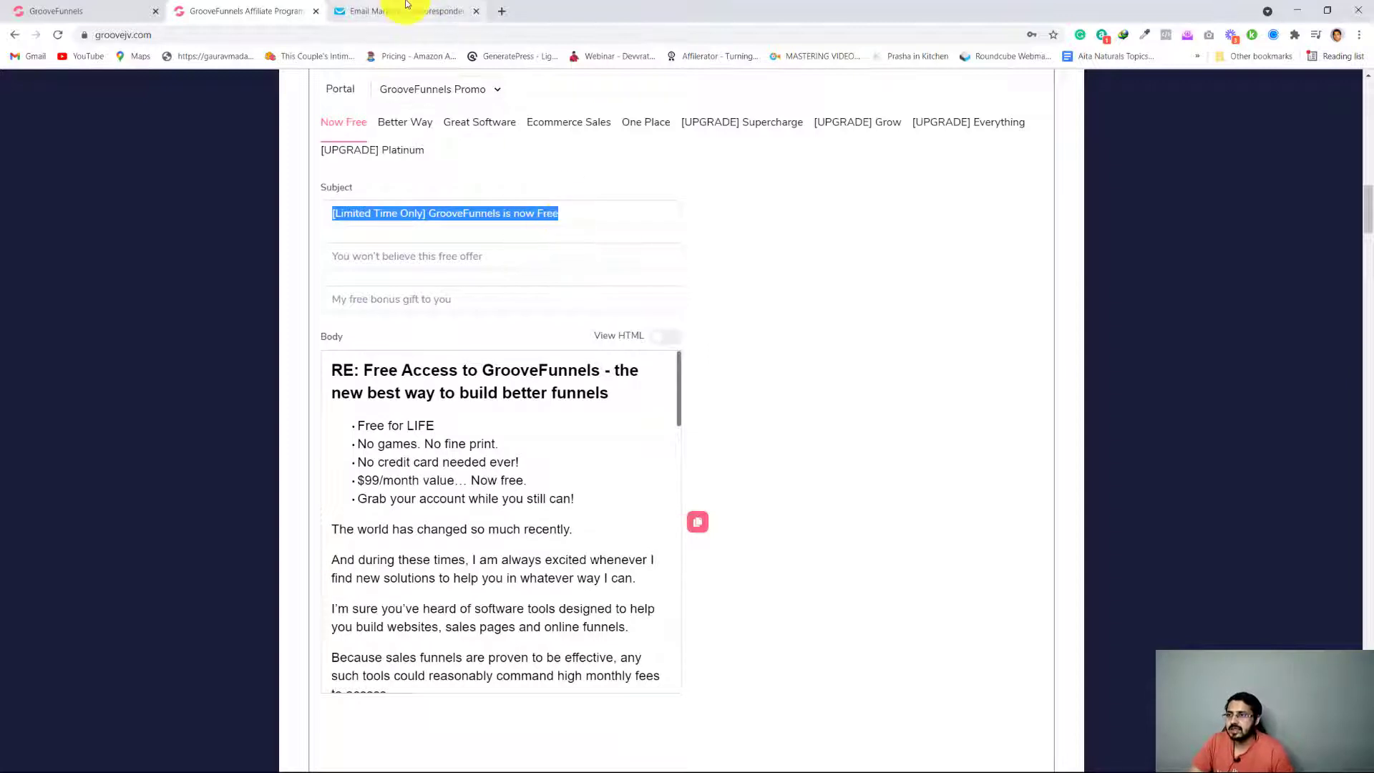
pyautogui.hotkey('ctrl', 'Tab')
pyautogui.hotkey('ctrl', 'v')
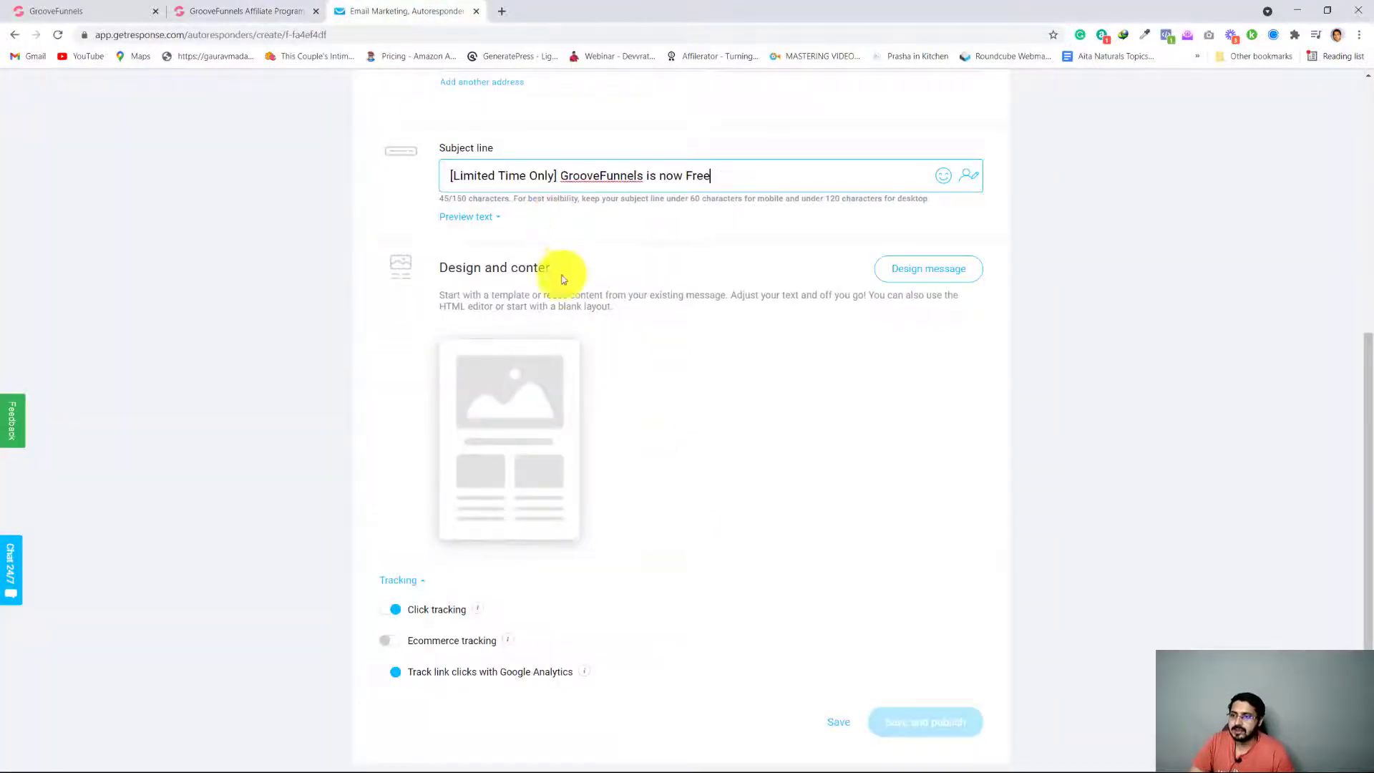
# Switch back to the affiliate page and examine the Now Free swipe's email body
pyautogui.click(248, 8)
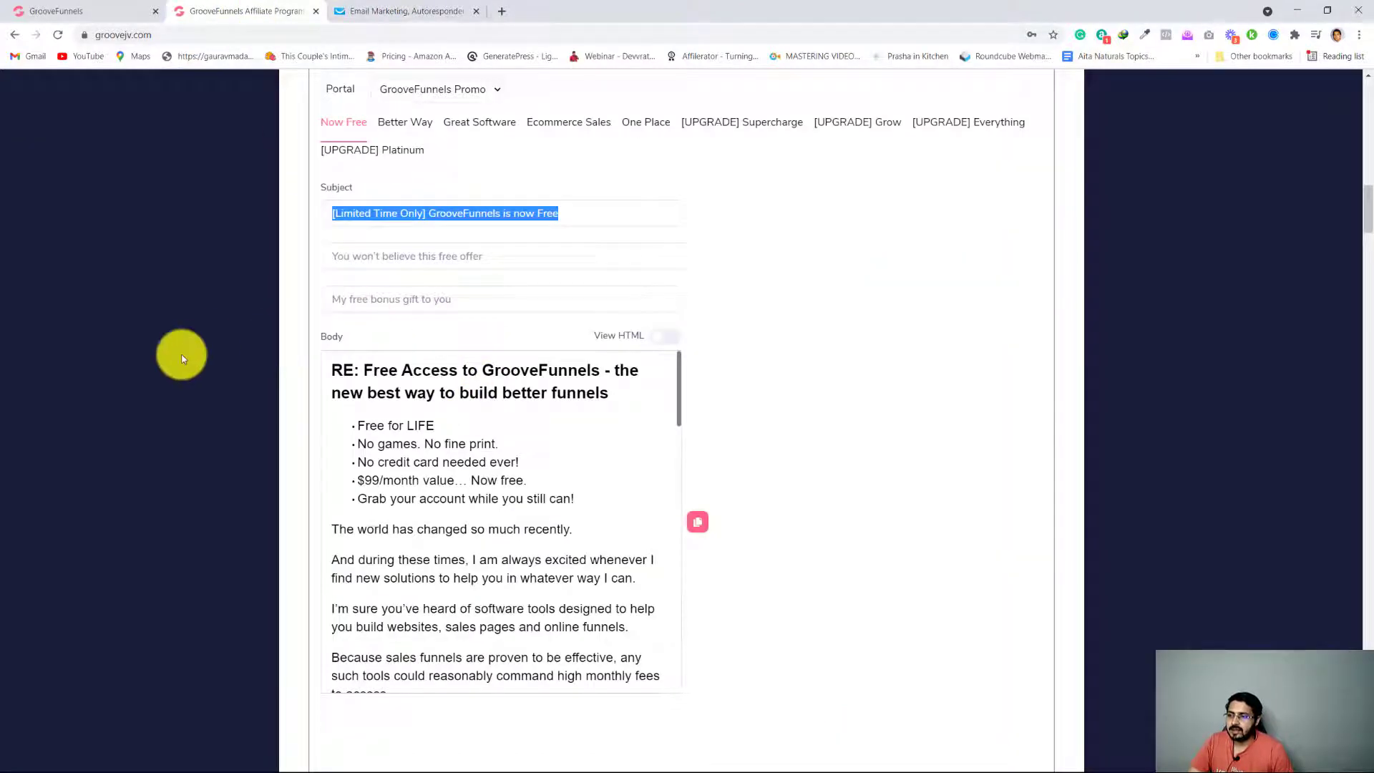
pyautogui.scroll(-3, 648, 554)
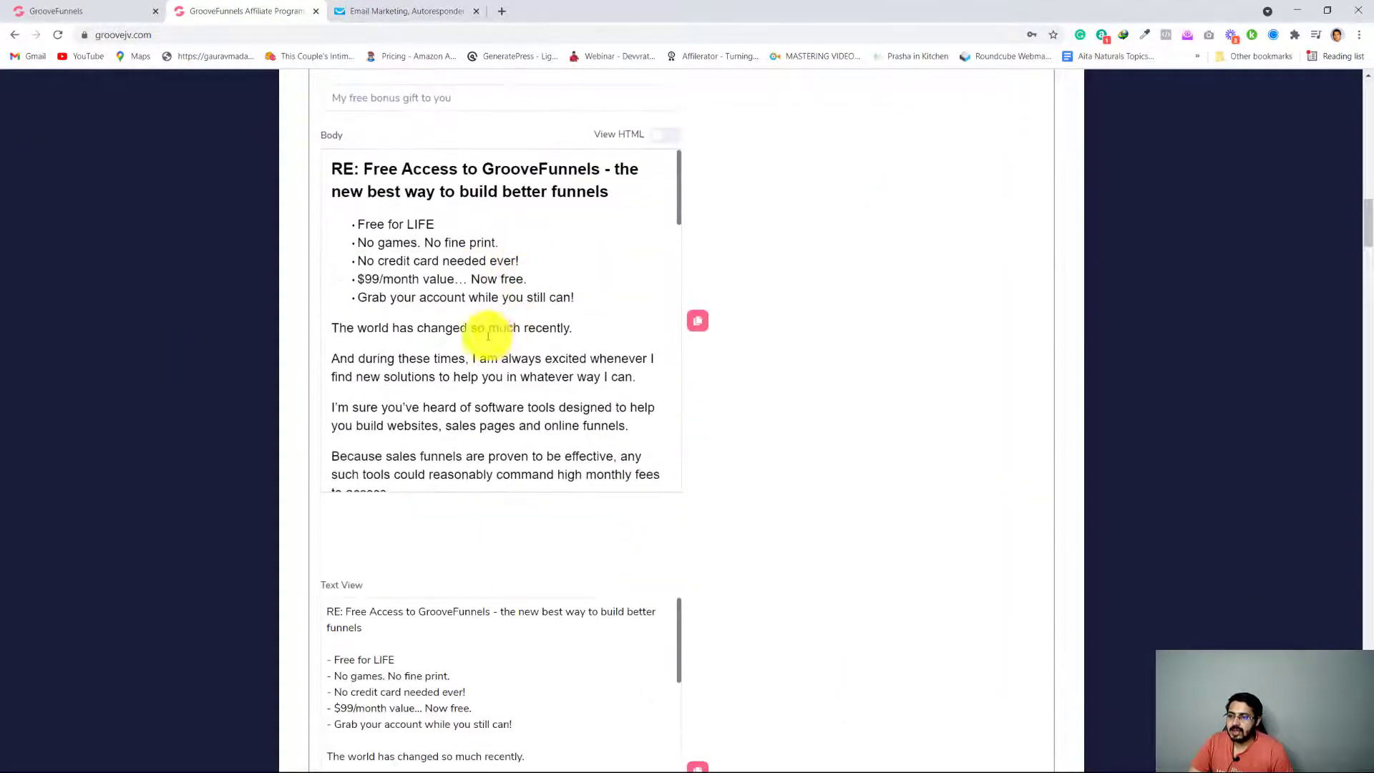
pyautogui.scroll(1, 521, 392)
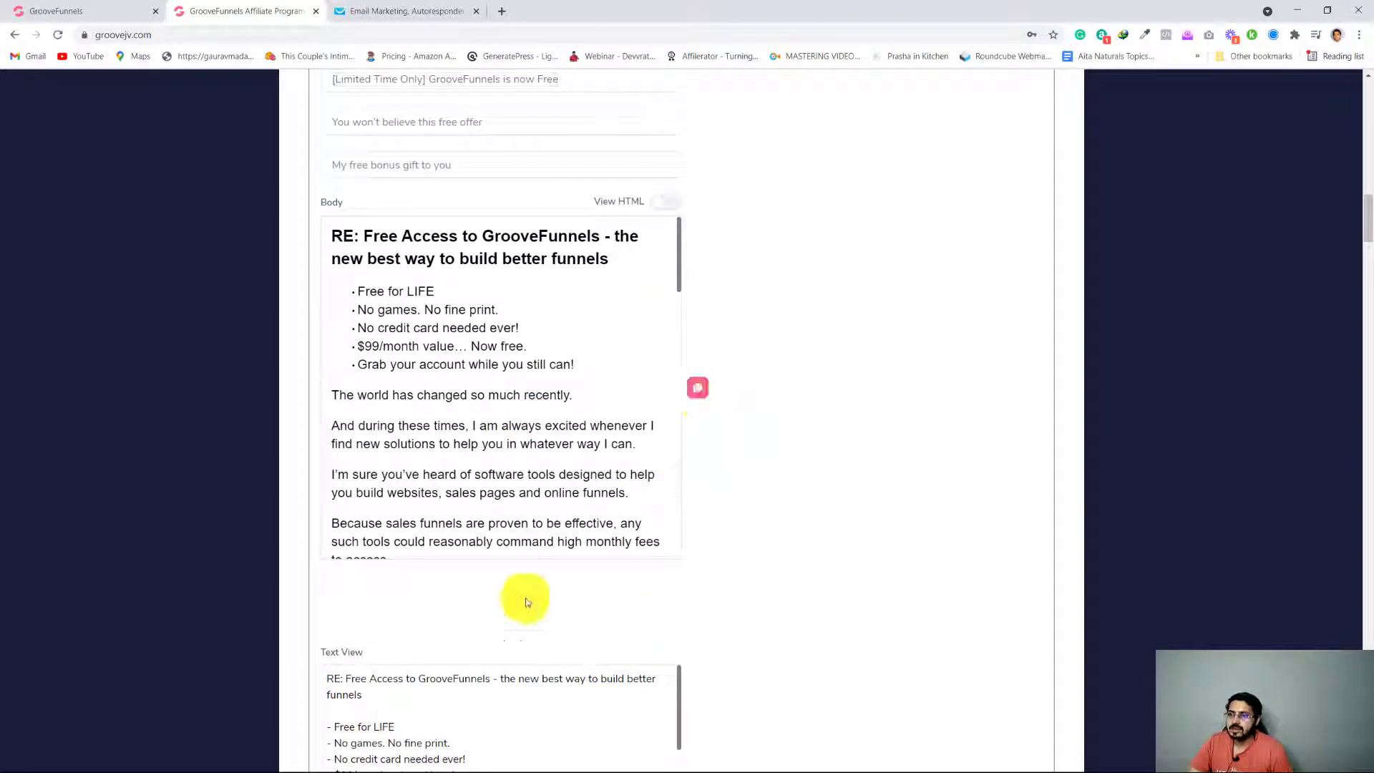
# Return to the GetResponse autoresponder, open its message design and browse the predesigned templates
pyautogui.click(379, 11)
pyautogui.scroll(-1, 603, 482)
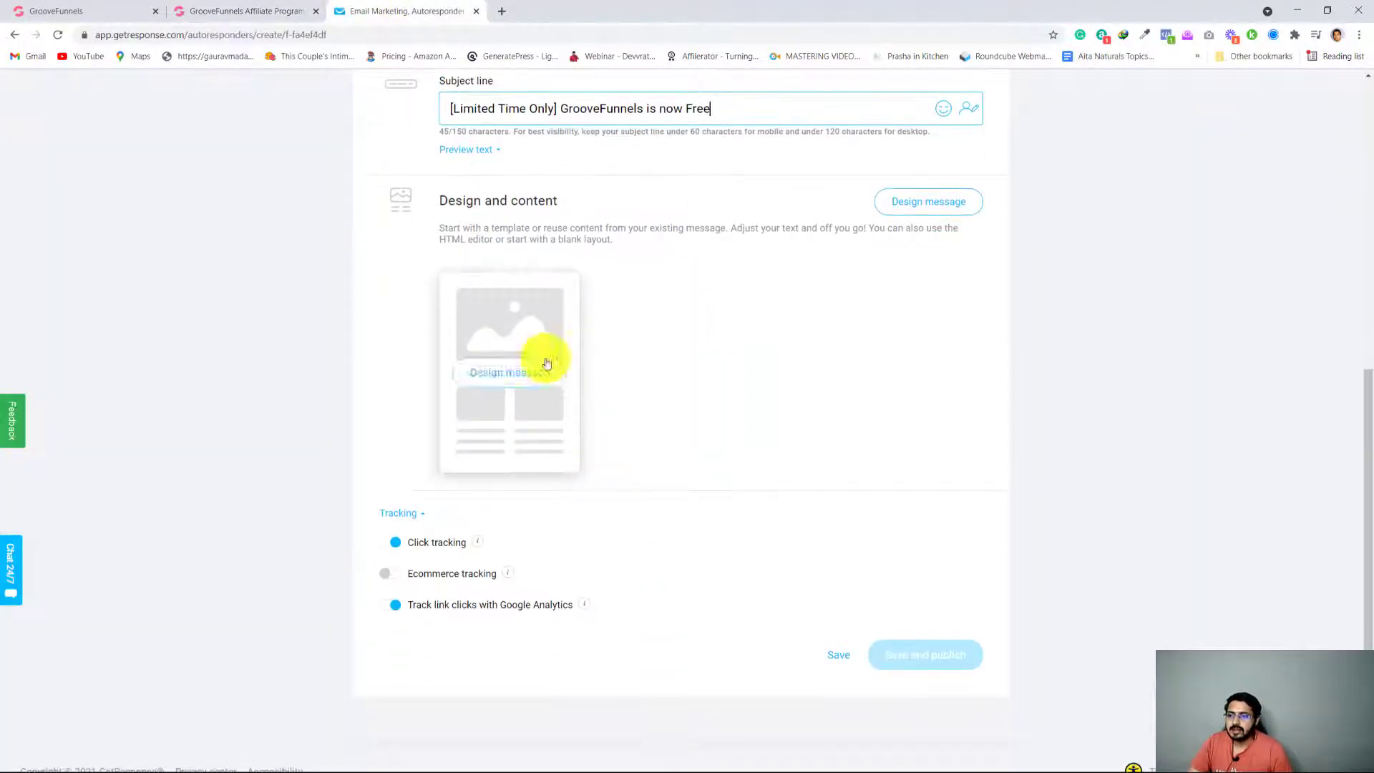
pyautogui.scroll(1, 825, 402)
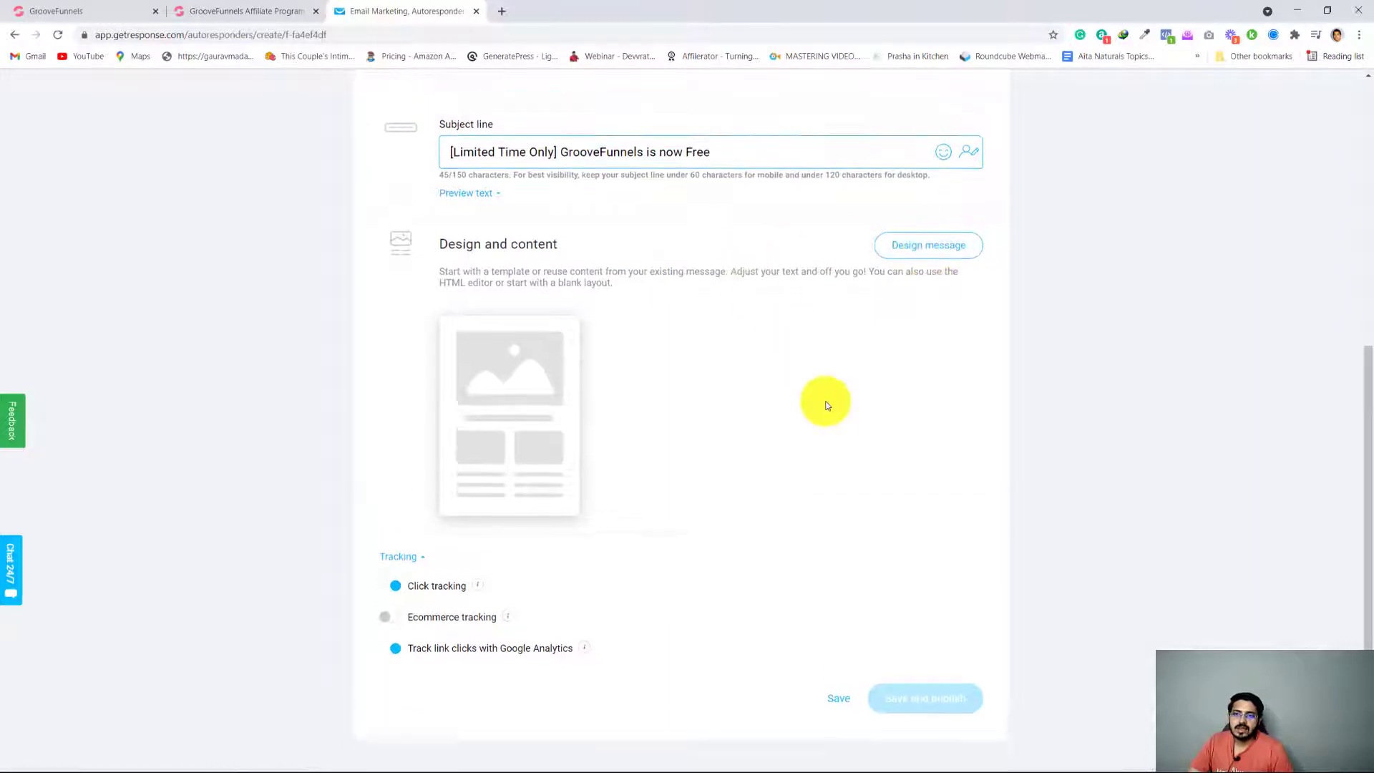
pyautogui.click(501, 439)
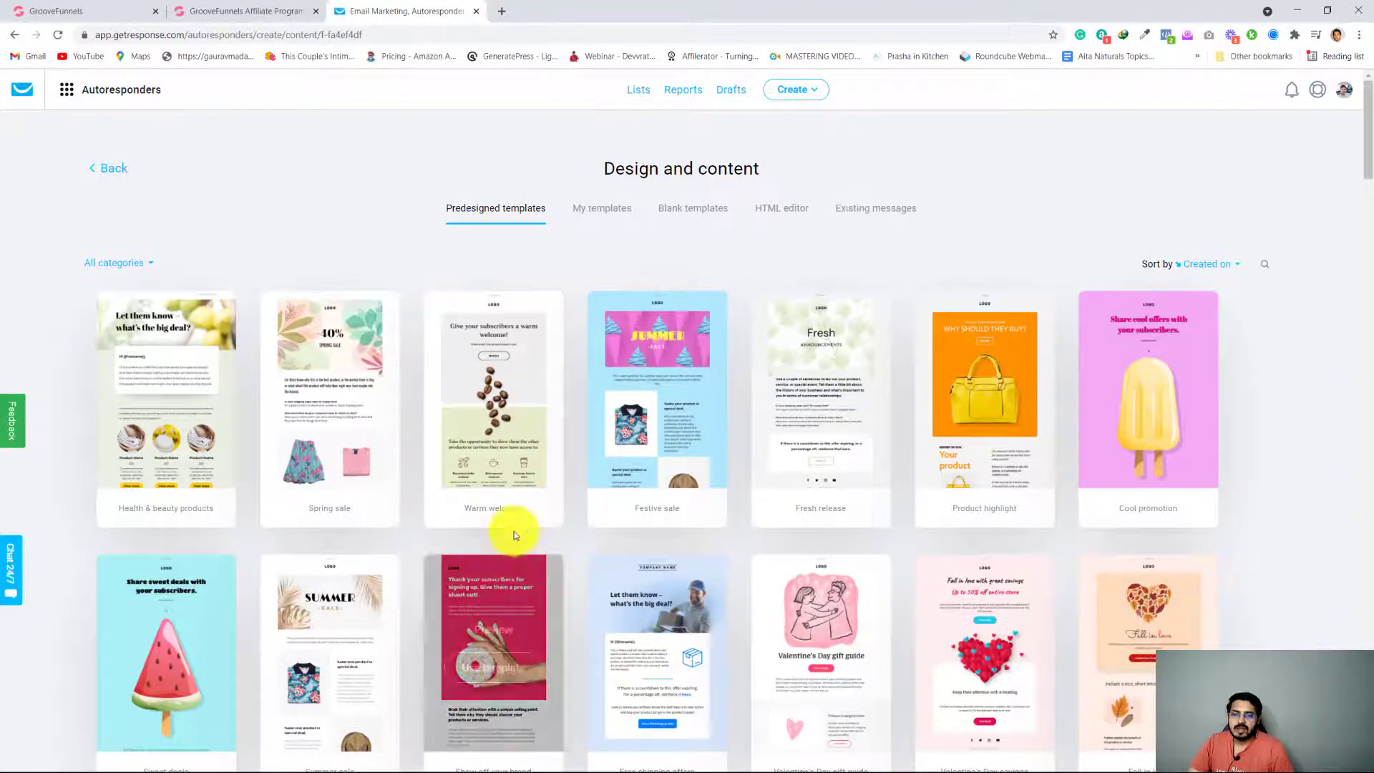
pyautogui.scroll(-10, 512, 527)
pyautogui.scroll(1, 534, 553)
pyautogui.scroll(9, 534, 553)
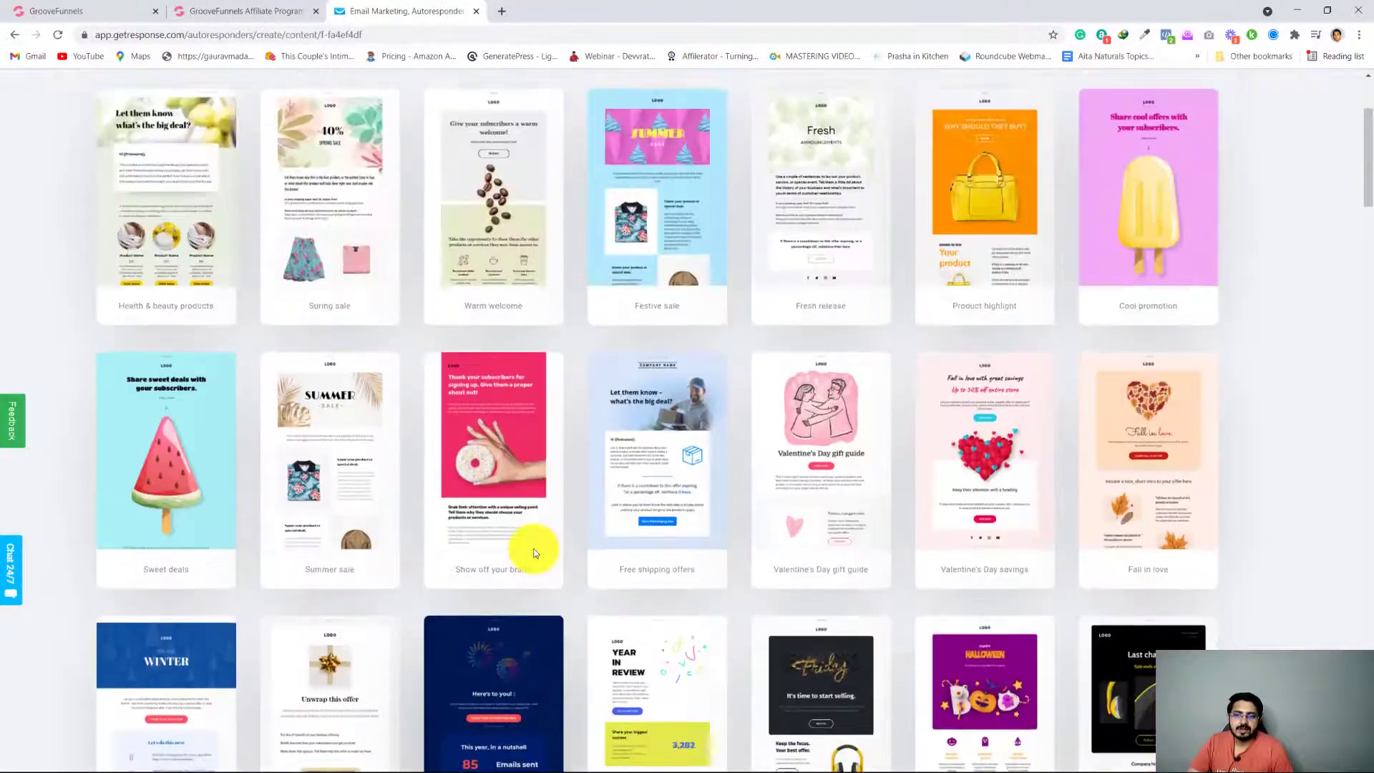
pyautogui.scroll(-8, 533, 553)
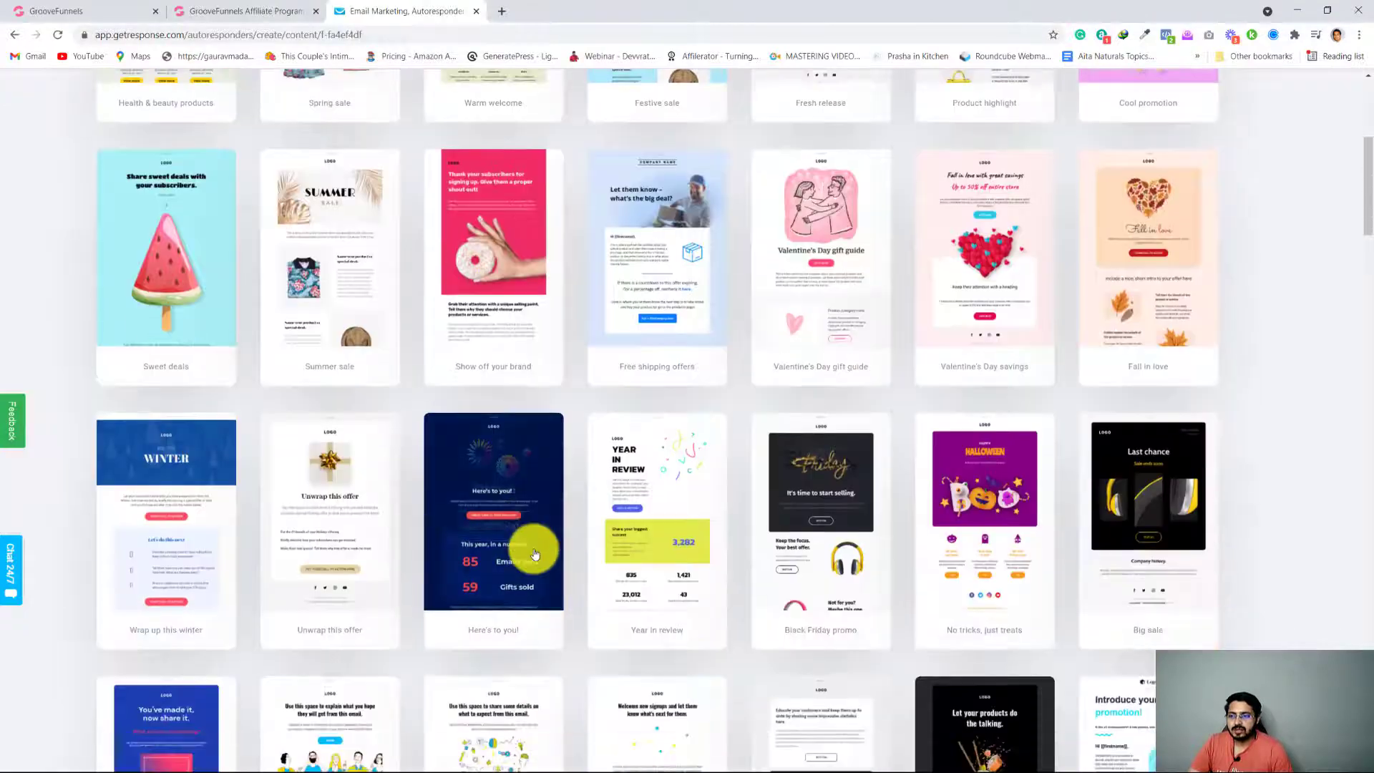
# Look through the gallery of predesigned email templates for a design suited to the autoresponder message
pyautogui.scroll(4, 535, 554)
pyautogui.scroll(4, 534, 553)
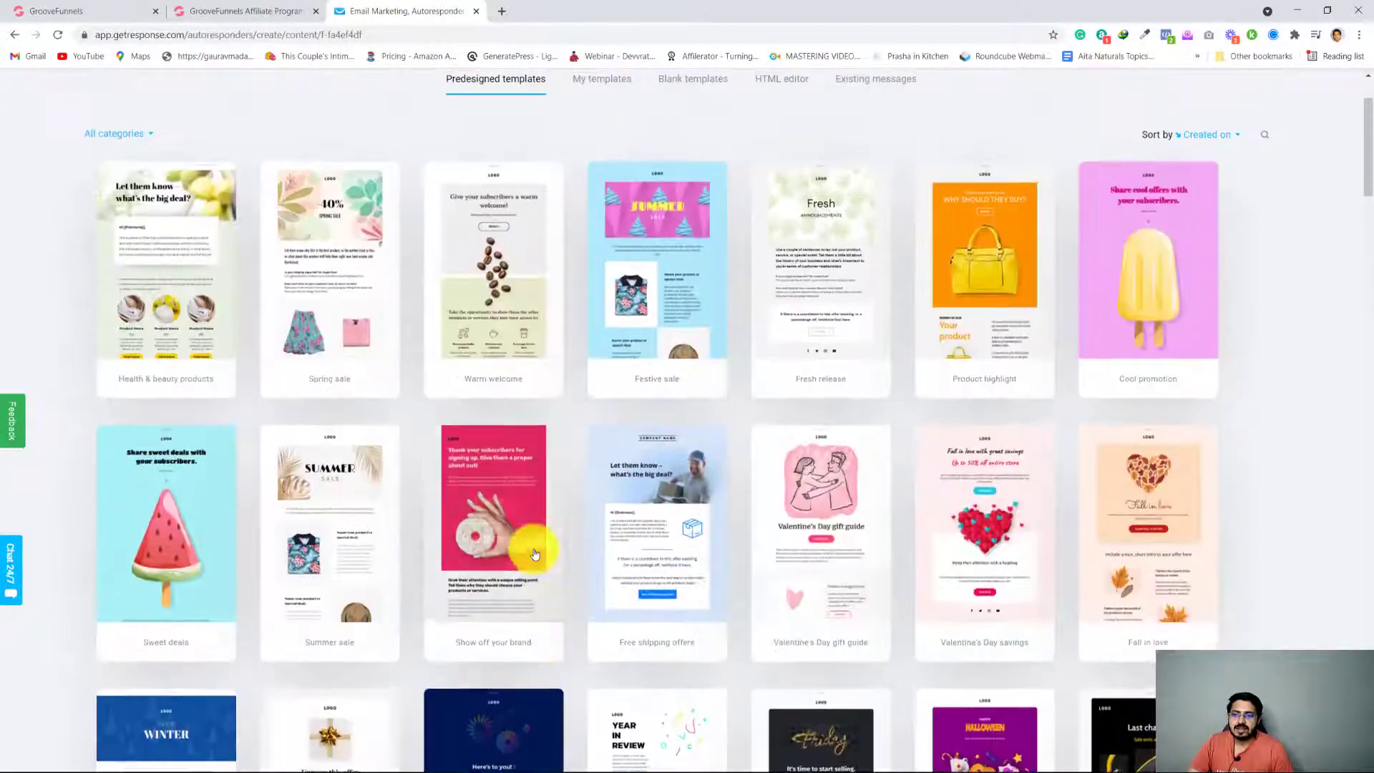
pyautogui.scroll(-7, 534, 553)
pyautogui.scroll(-12, 534, 553)
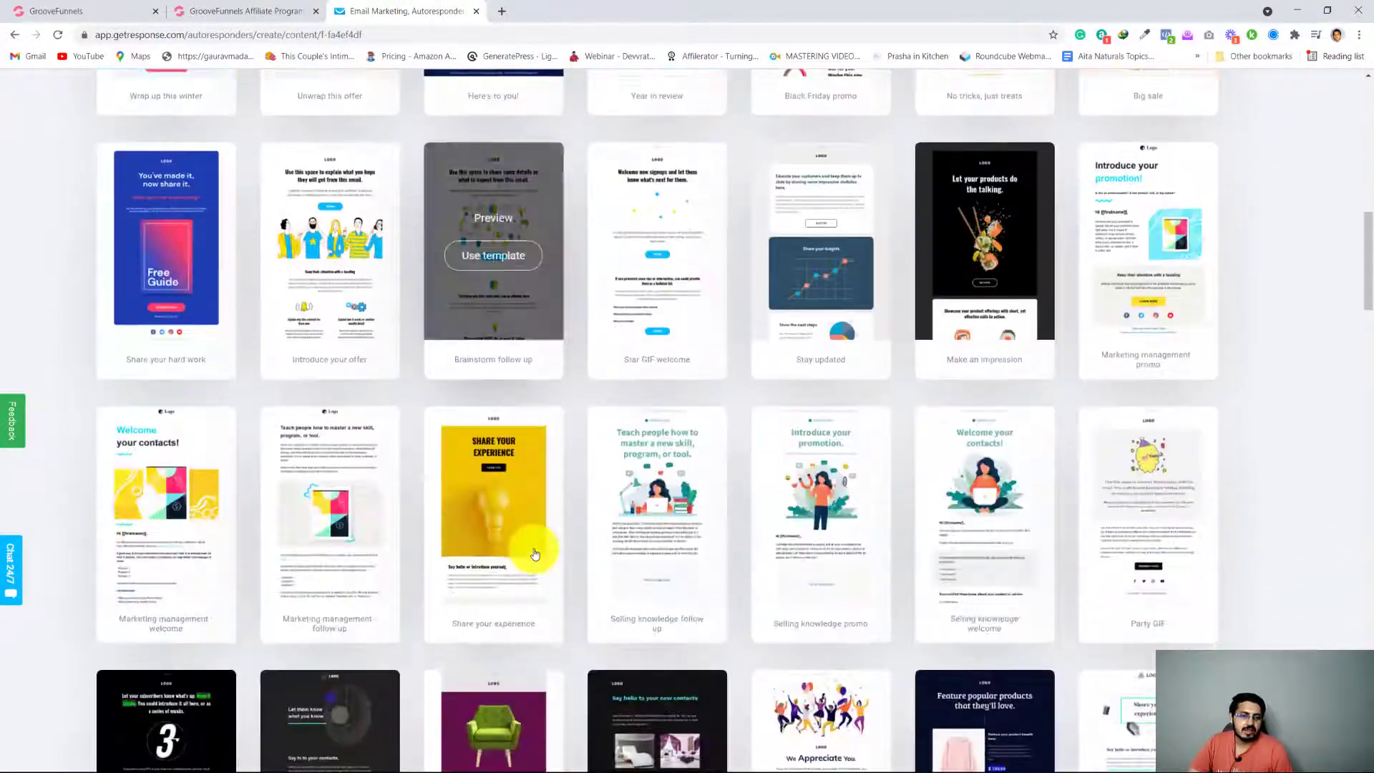
pyautogui.scroll(1, 535, 554)
pyautogui.scroll(15, 536, 554)
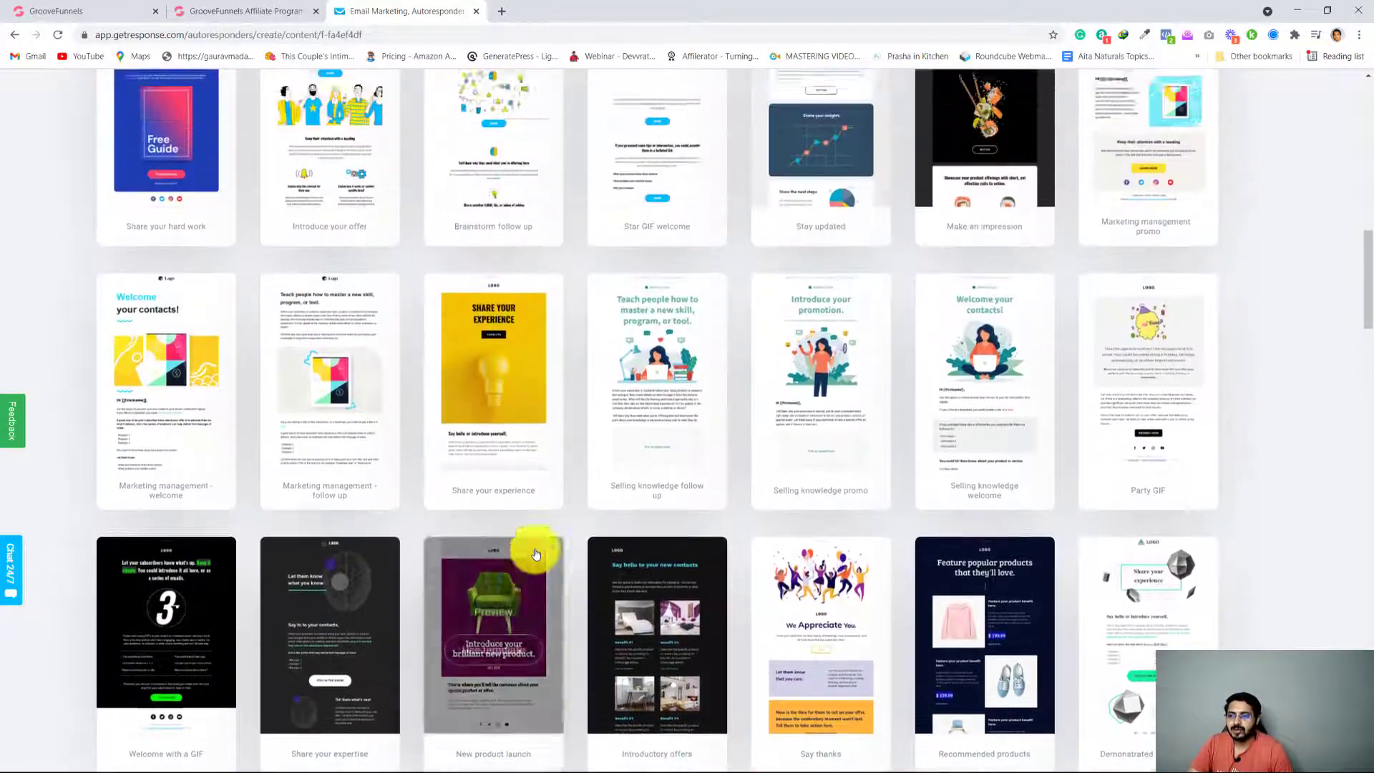
pyautogui.scroll(4, 535, 554)
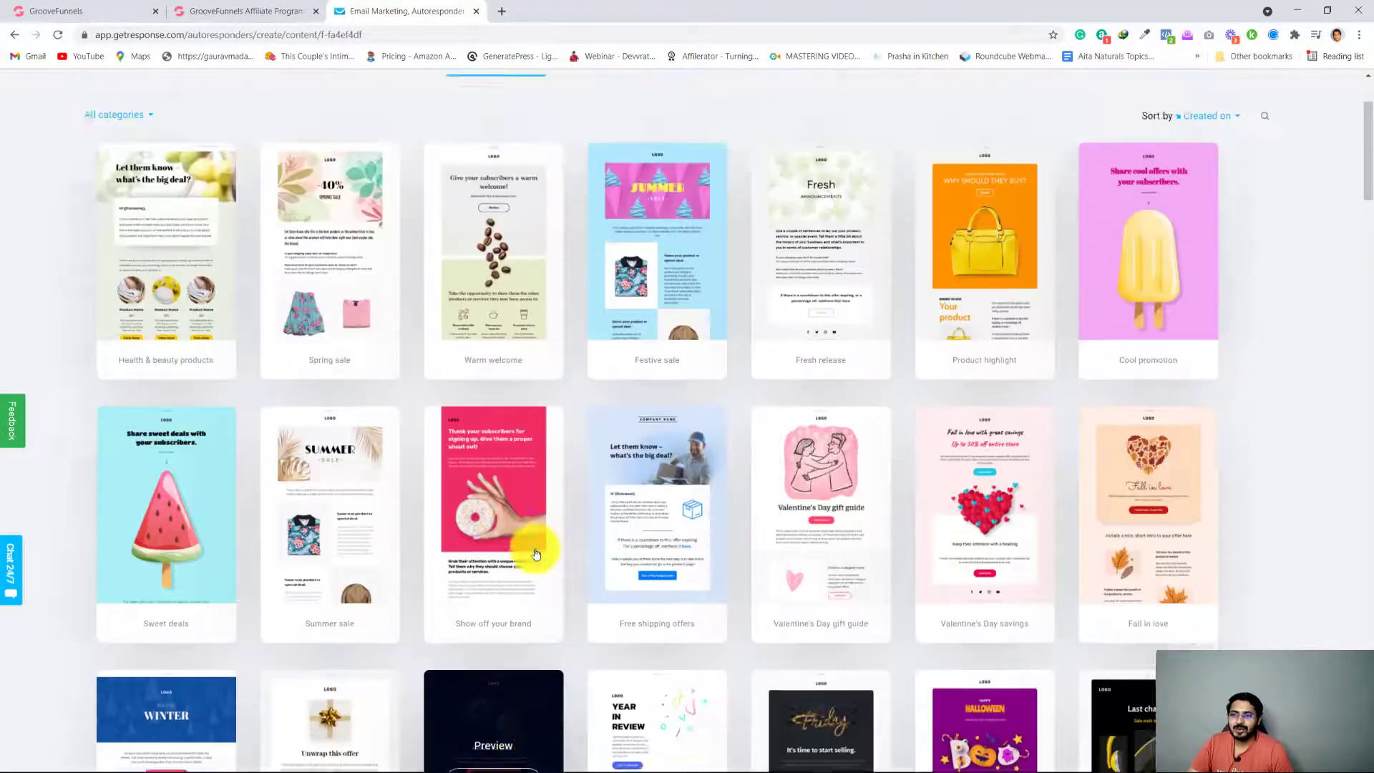
pyautogui.scroll(1, 534, 554)
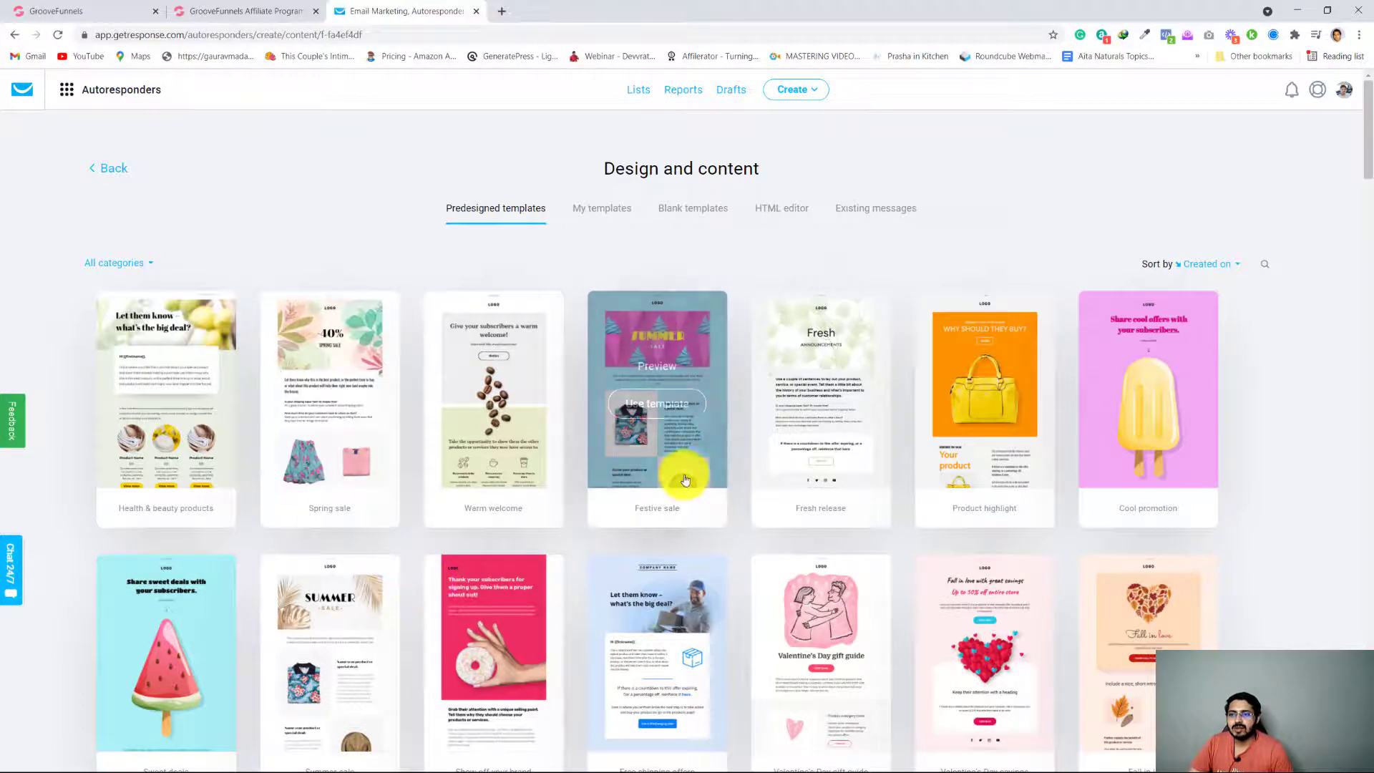
# Start the autoresponder message from the completely blank template and select its empty content section
pyautogui.click(783, 212)
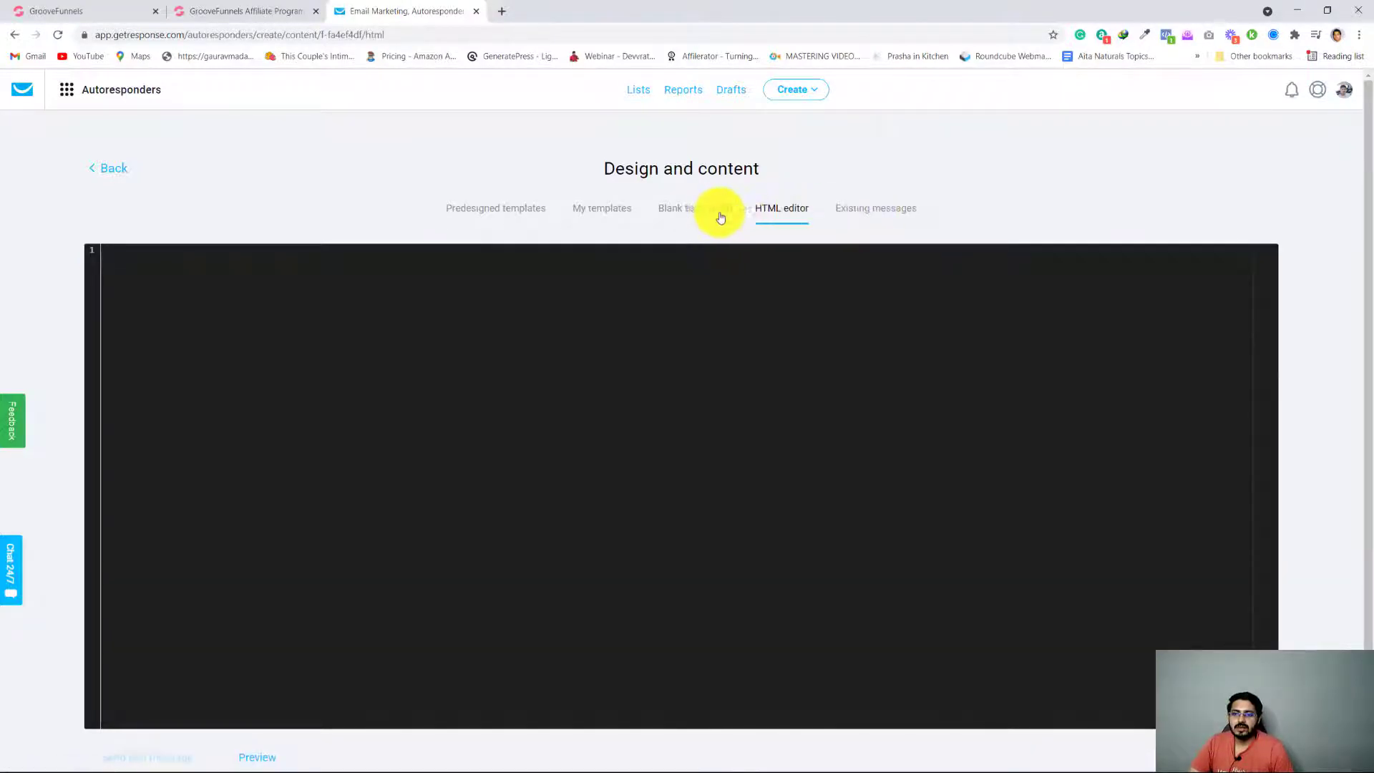
pyautogui.click(697, 216)
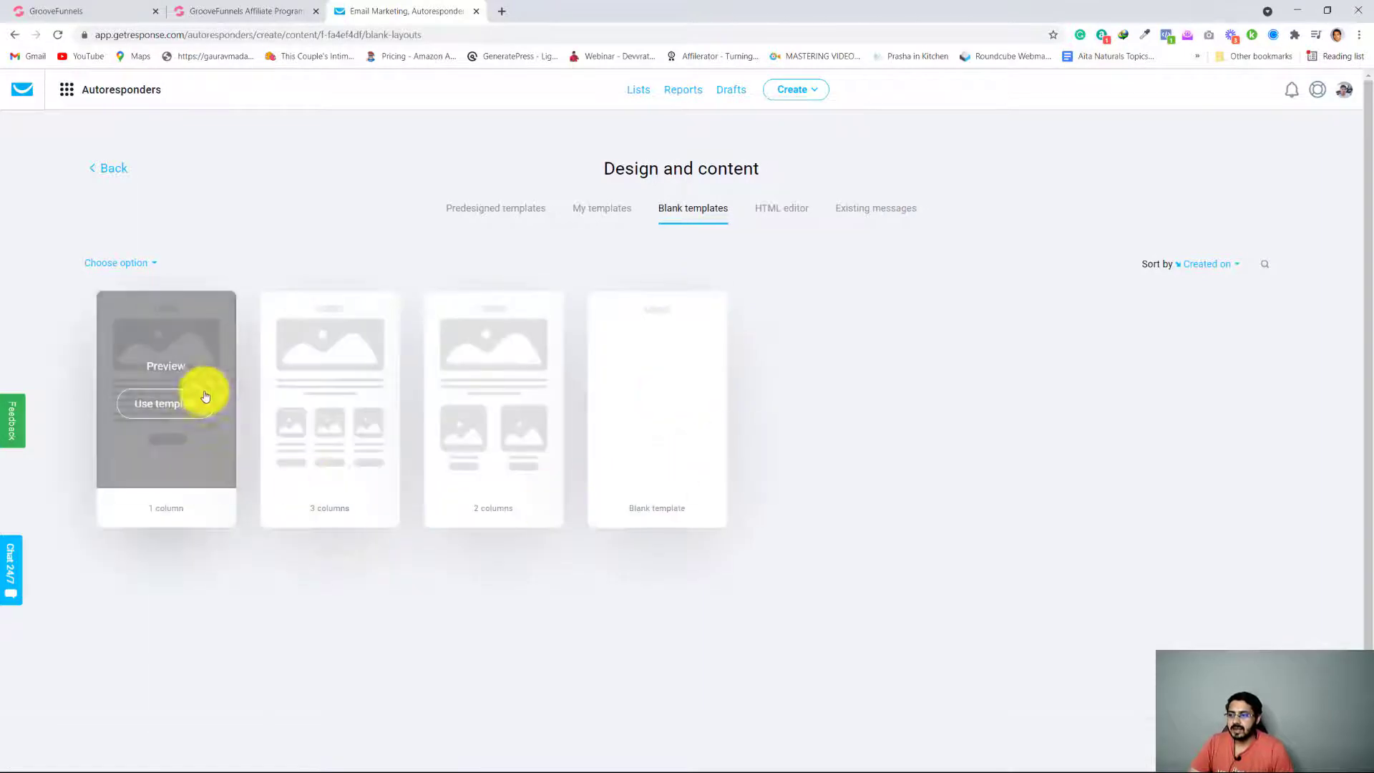
pyautogui.click(668, 398)
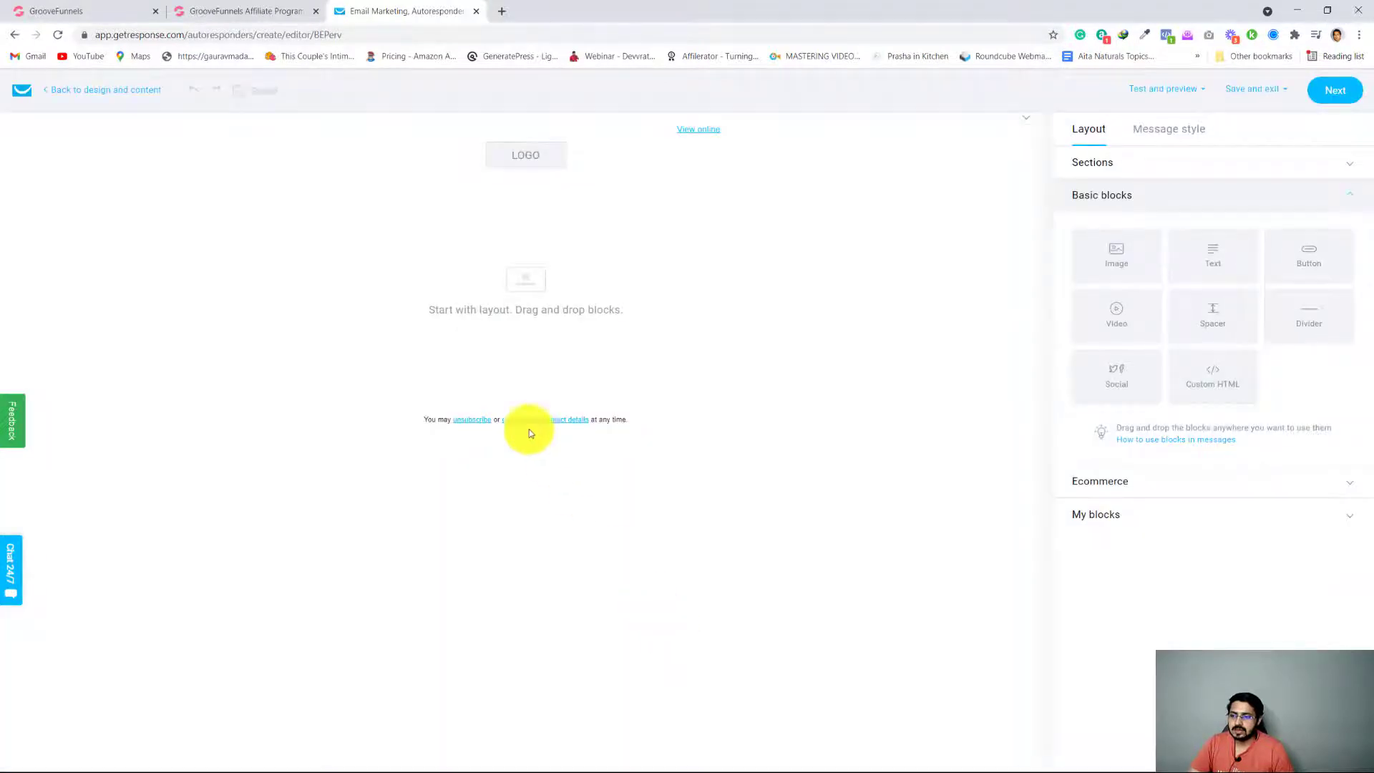
pyautogui.click(439, 272)
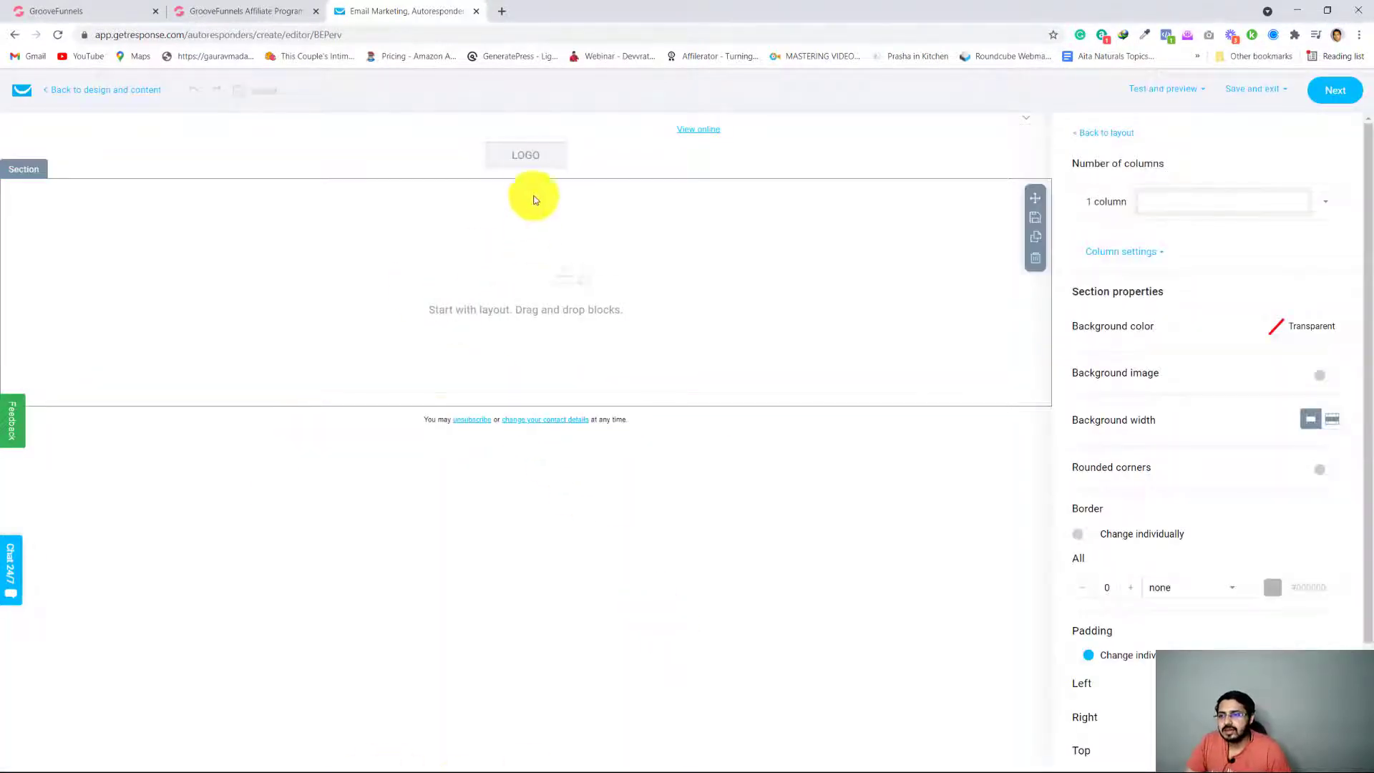
pyautogui.click(536, 156)
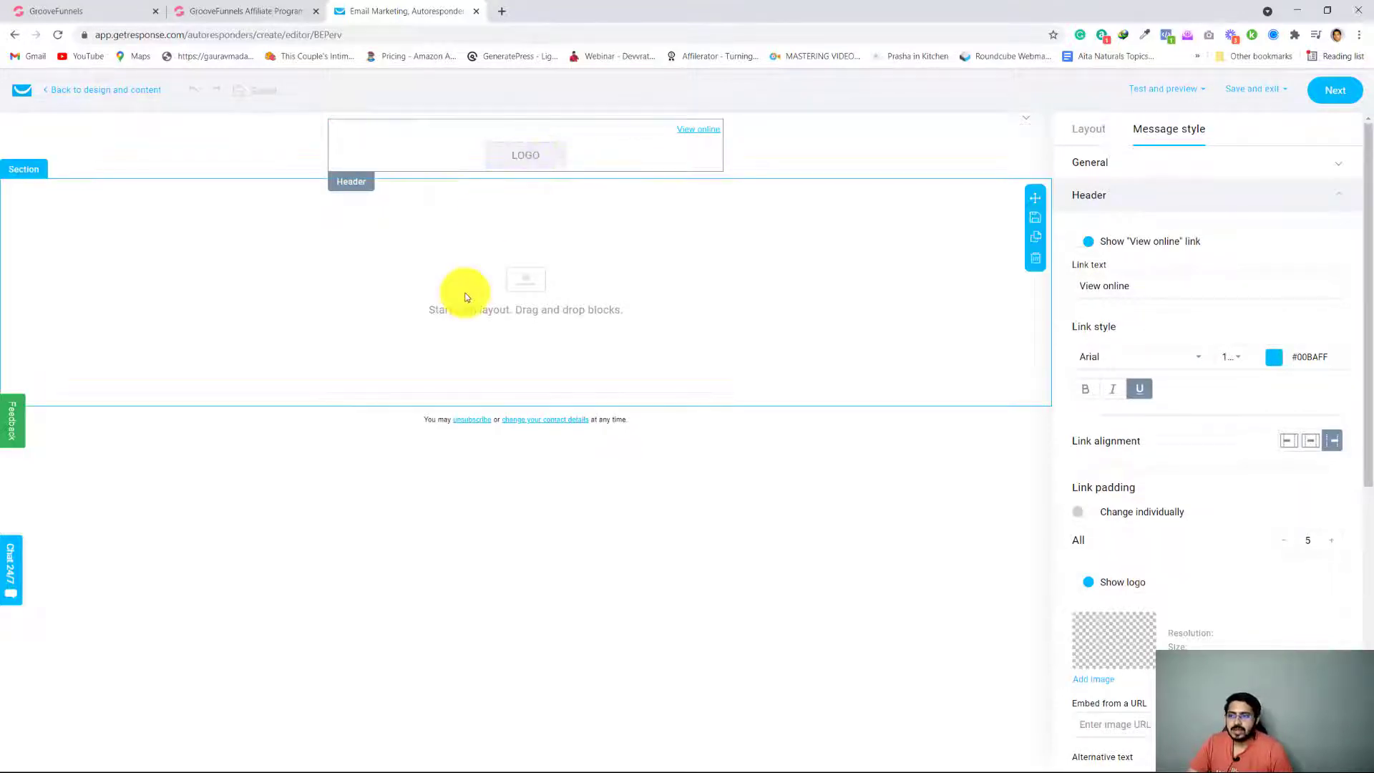
pyautogui.click(449, 275)
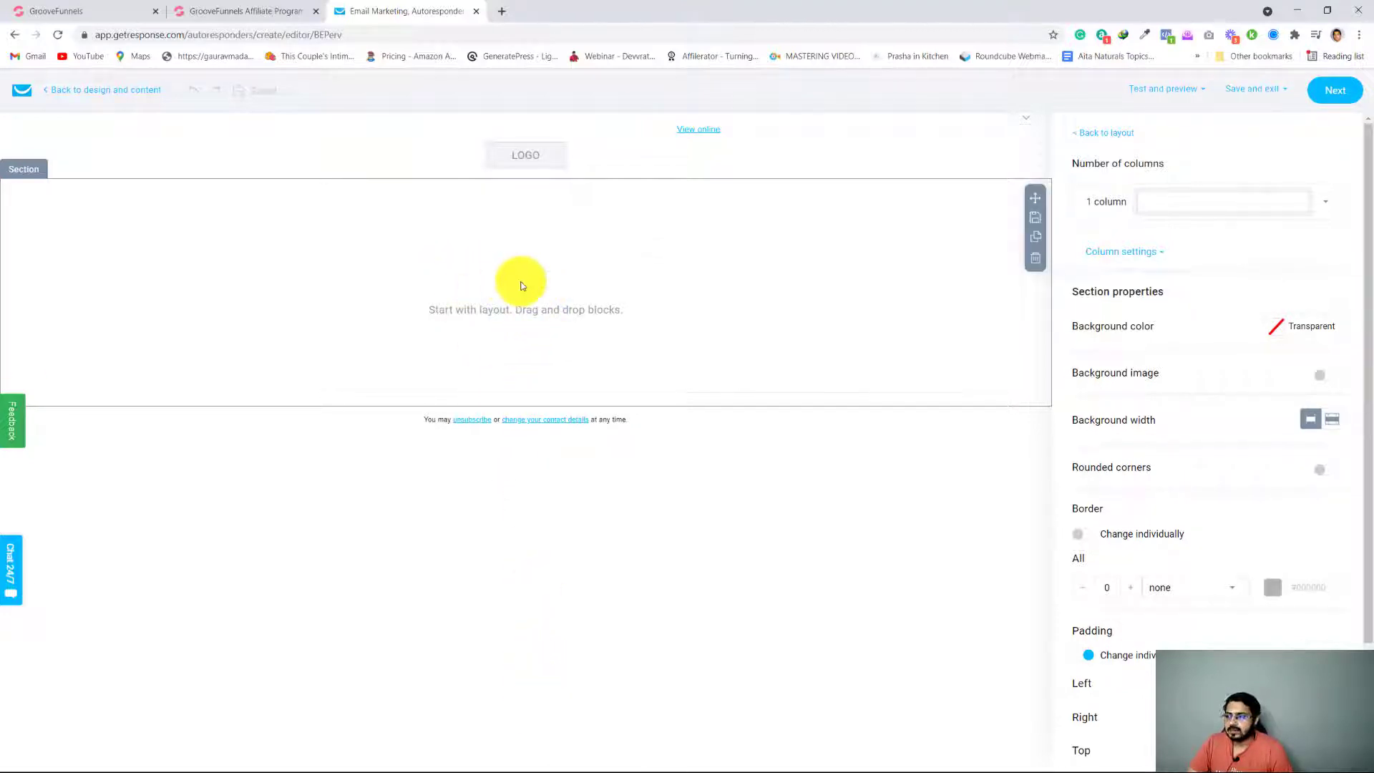
# Open the message header's logo settings and bring up the image library for adding a logo
pyautogui.click(542, 164)
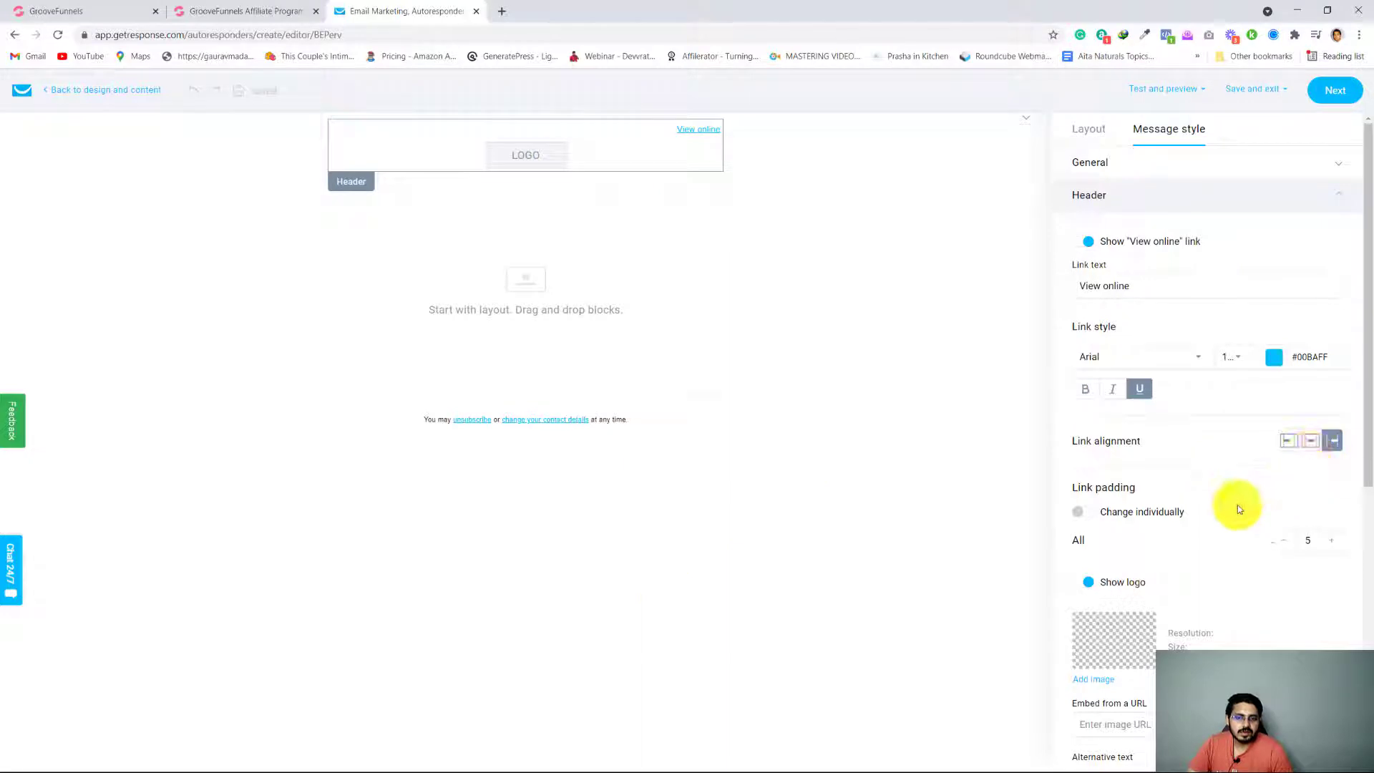
pyautogui.scroll(-4, 1236, 507)
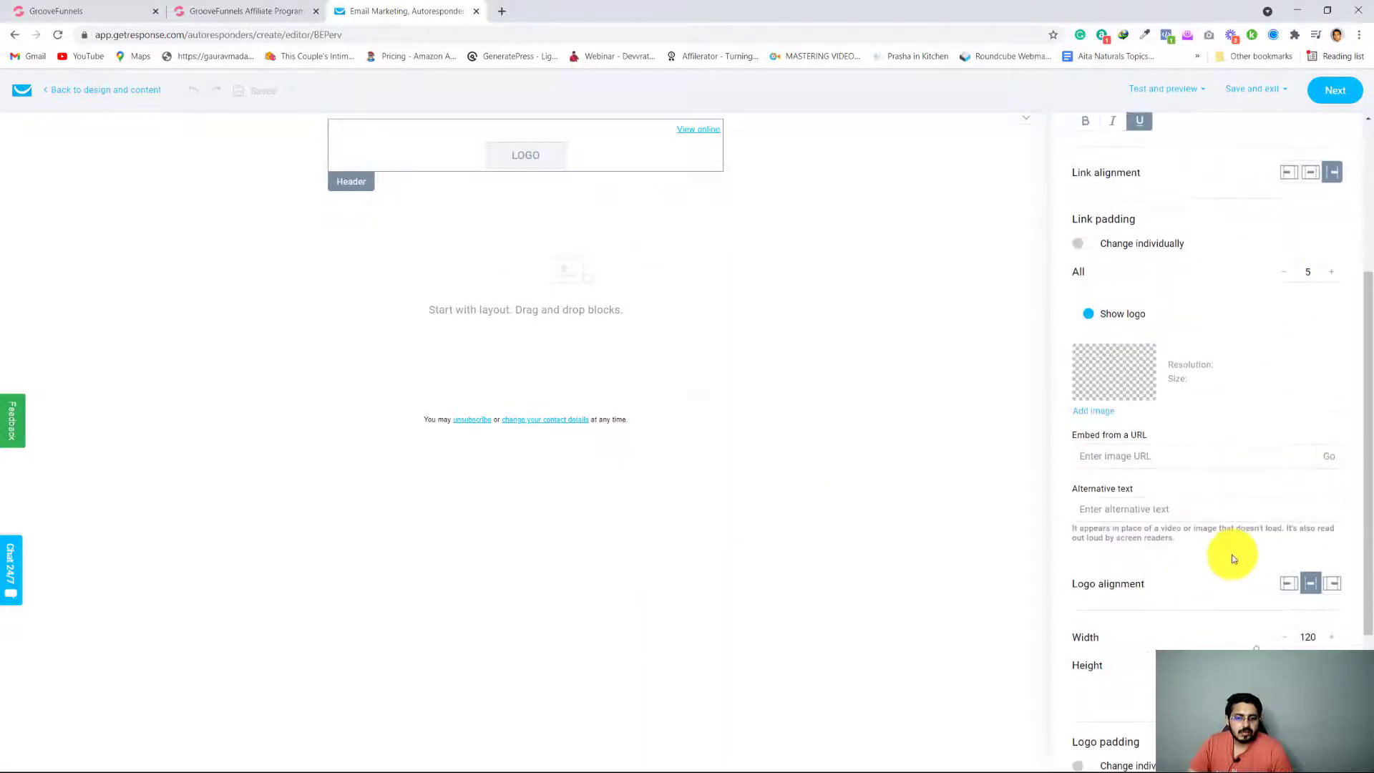
pyautogui.scroll(-2, 1217, 504)
pyautogui.scroll(4, 1089, 549)
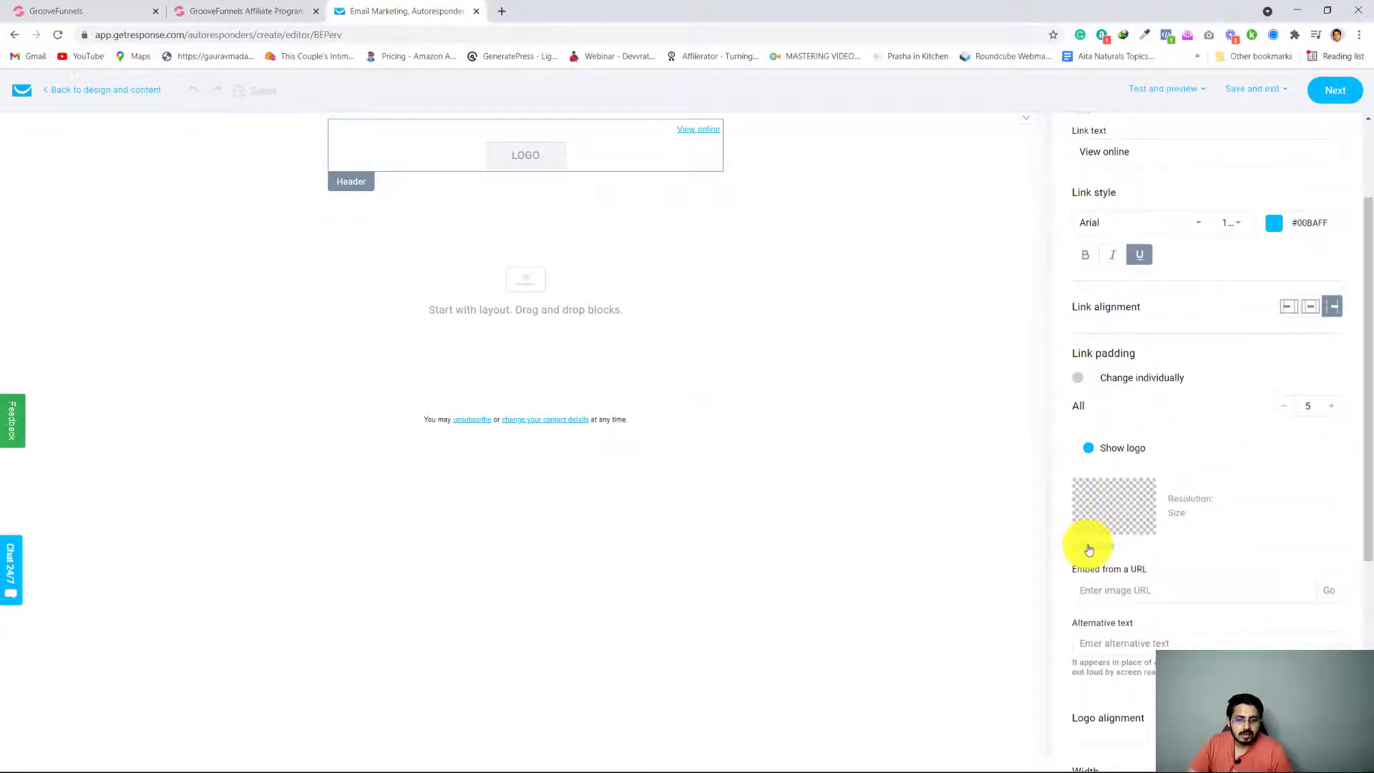
pyautogui.click(1089, 549)
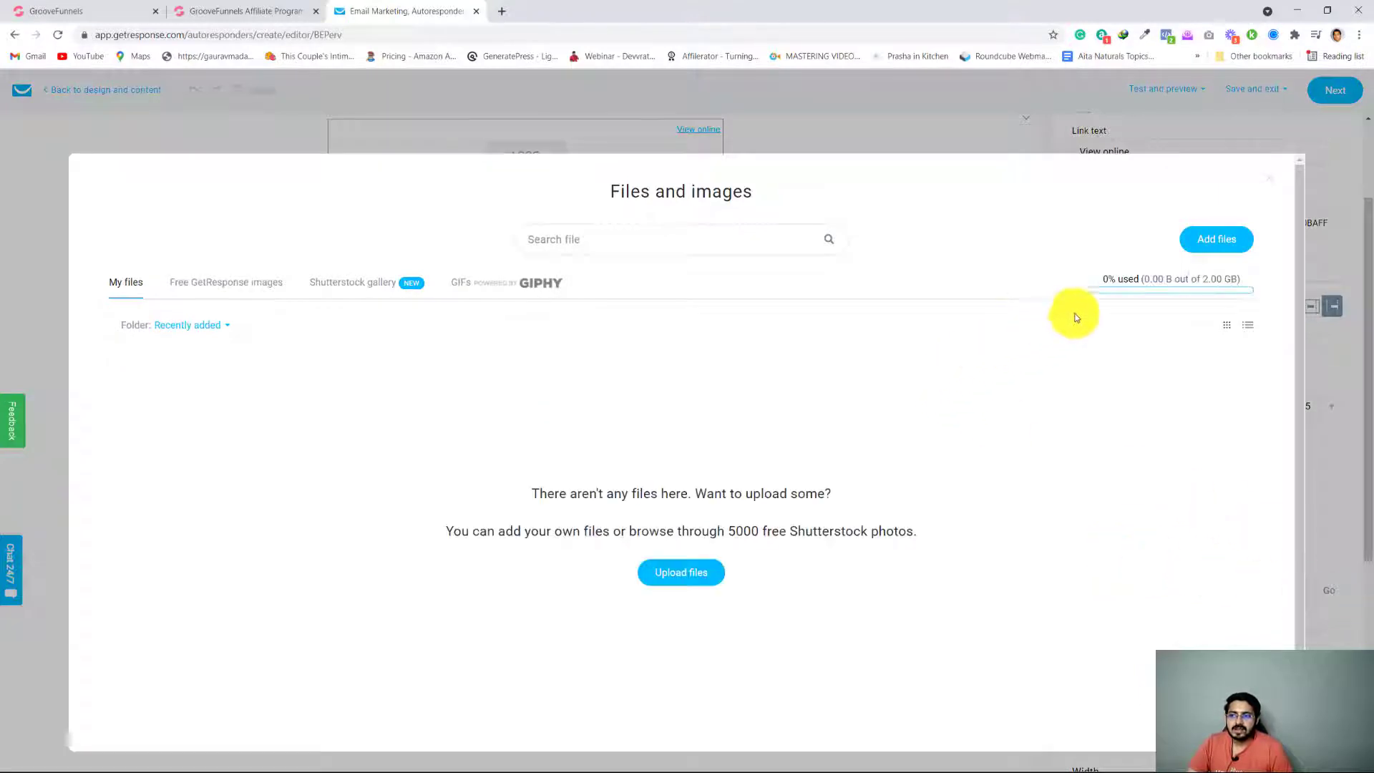
pyautogui.click(1268, 178)
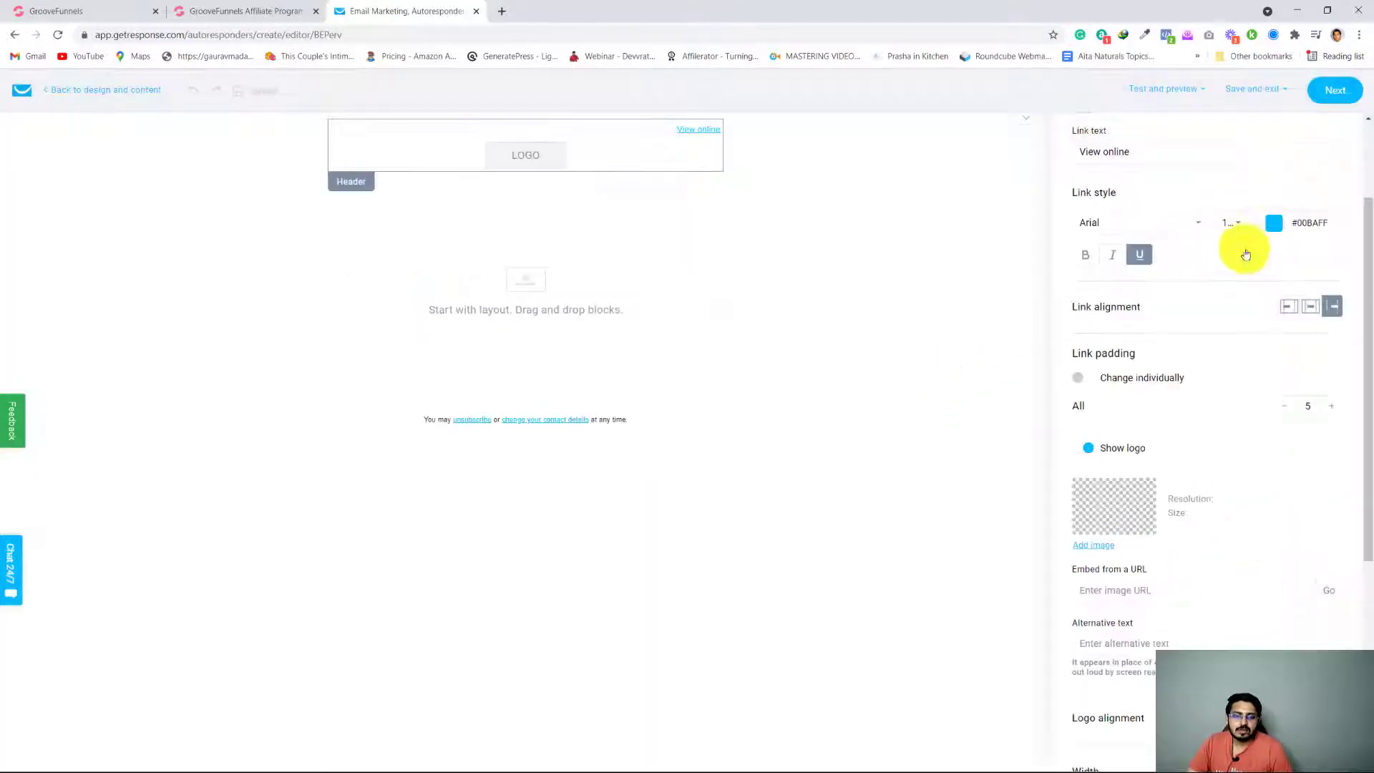
pyautogui.click(1092, 546)
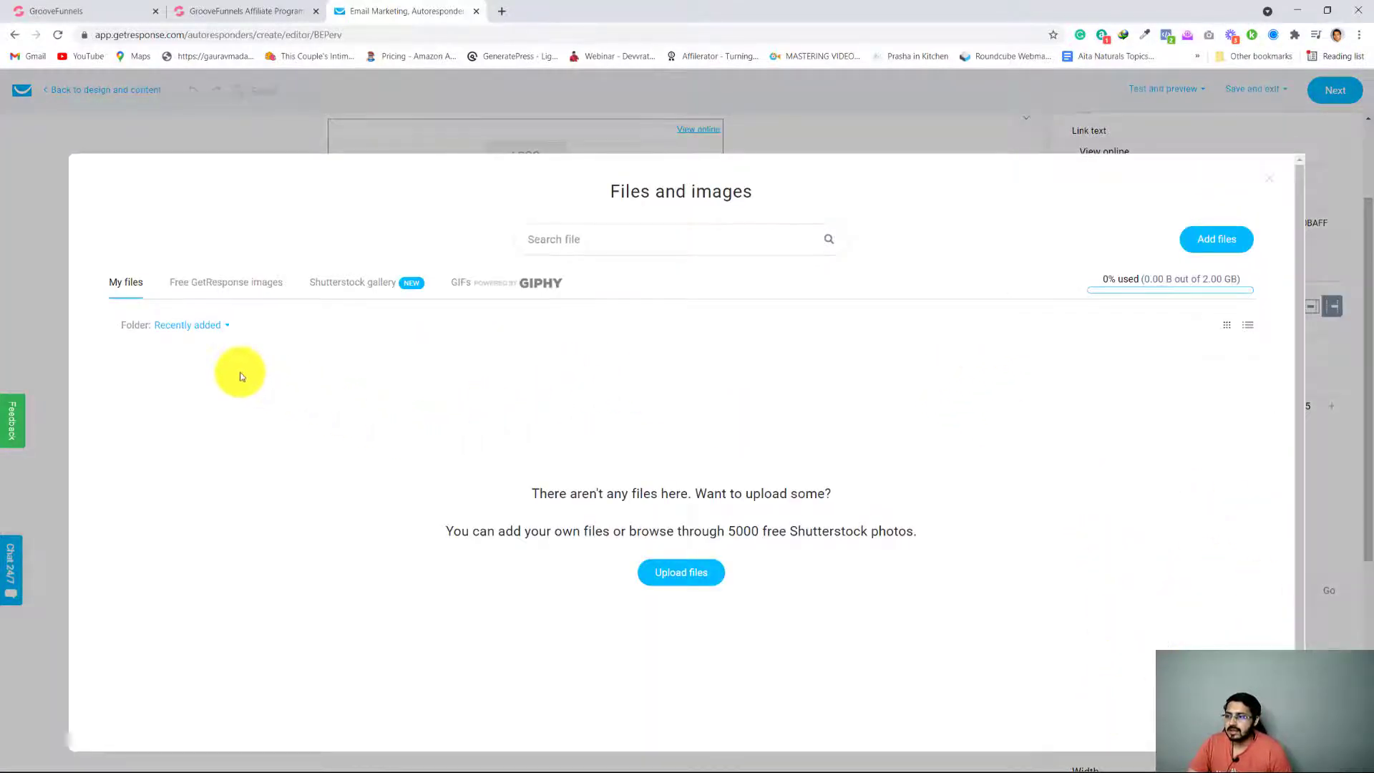
pyautogui.click(701, 572)
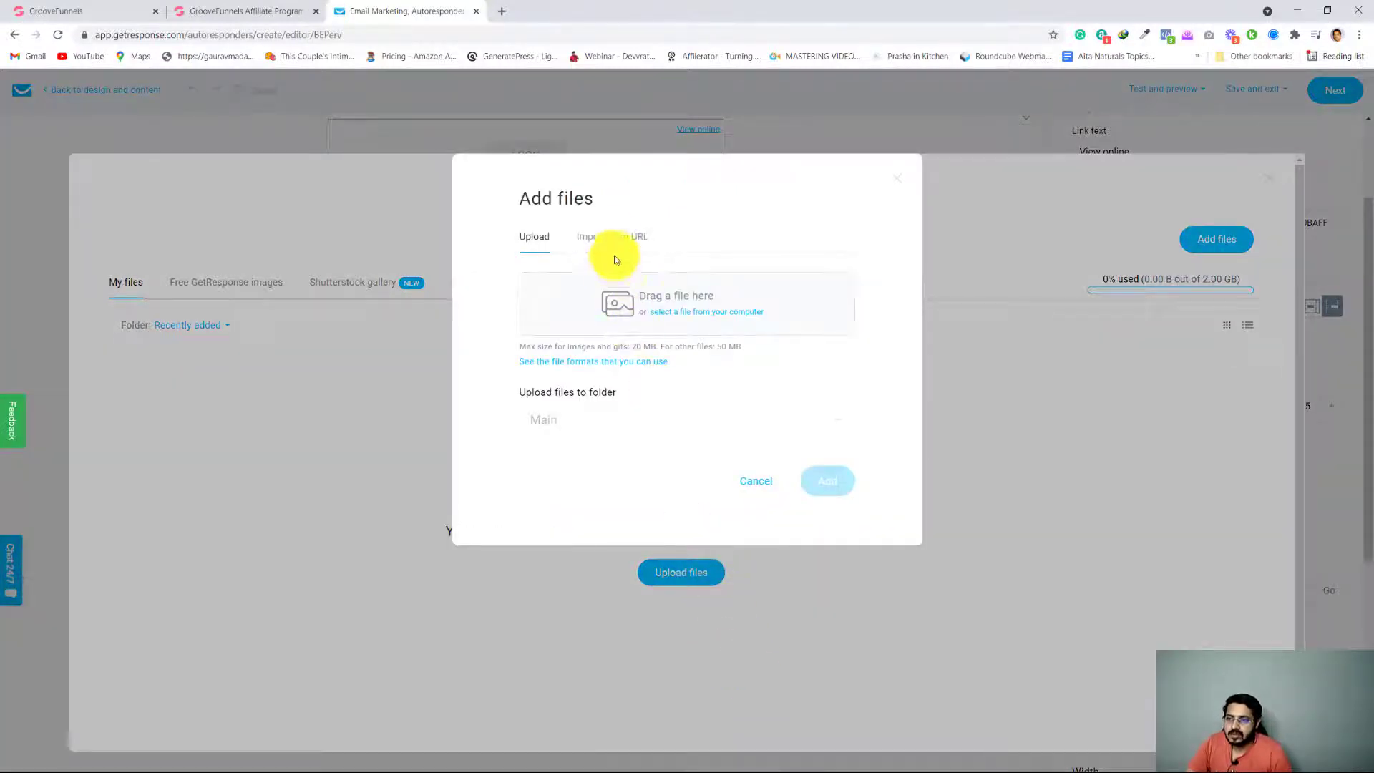
pyautogui.click(665, 310)
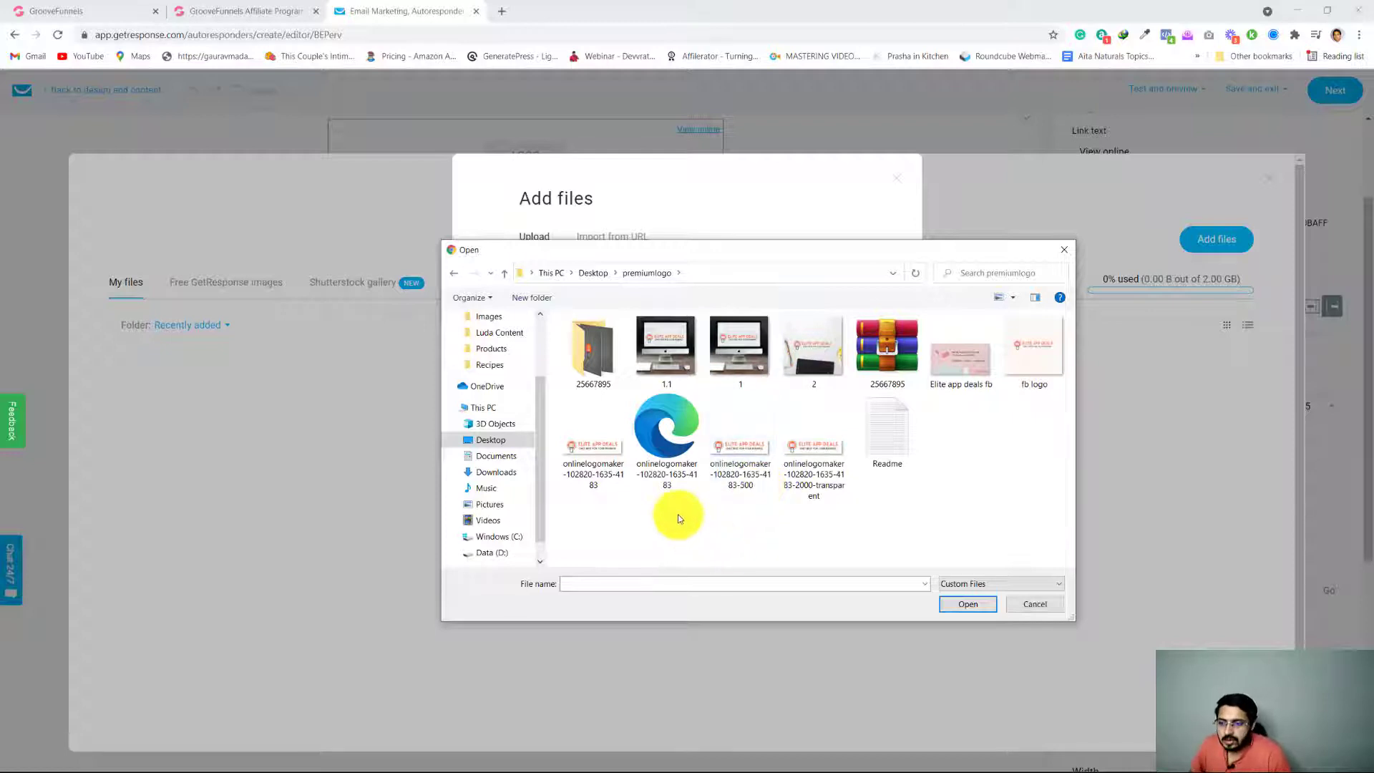
pyautogui.click(592, 466)
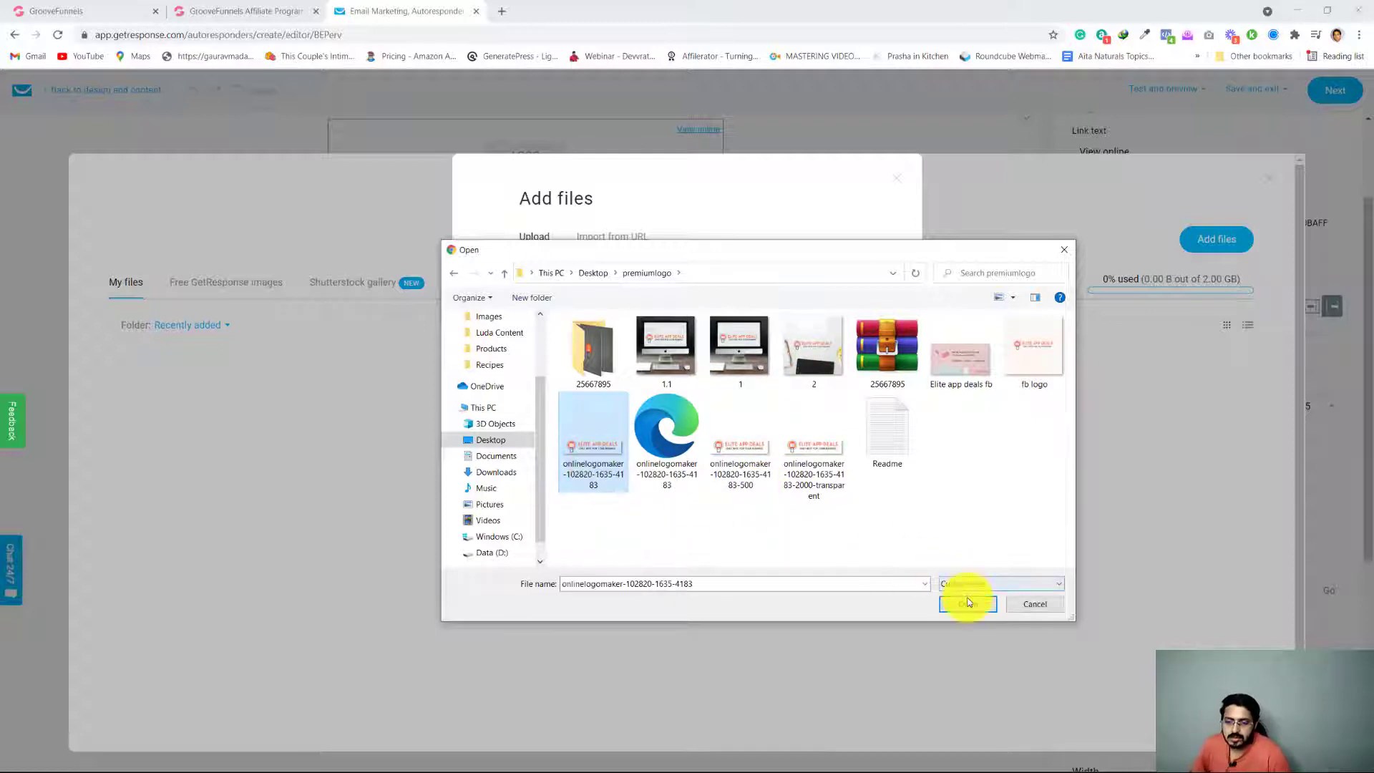
pyautogui.click(968, 603)
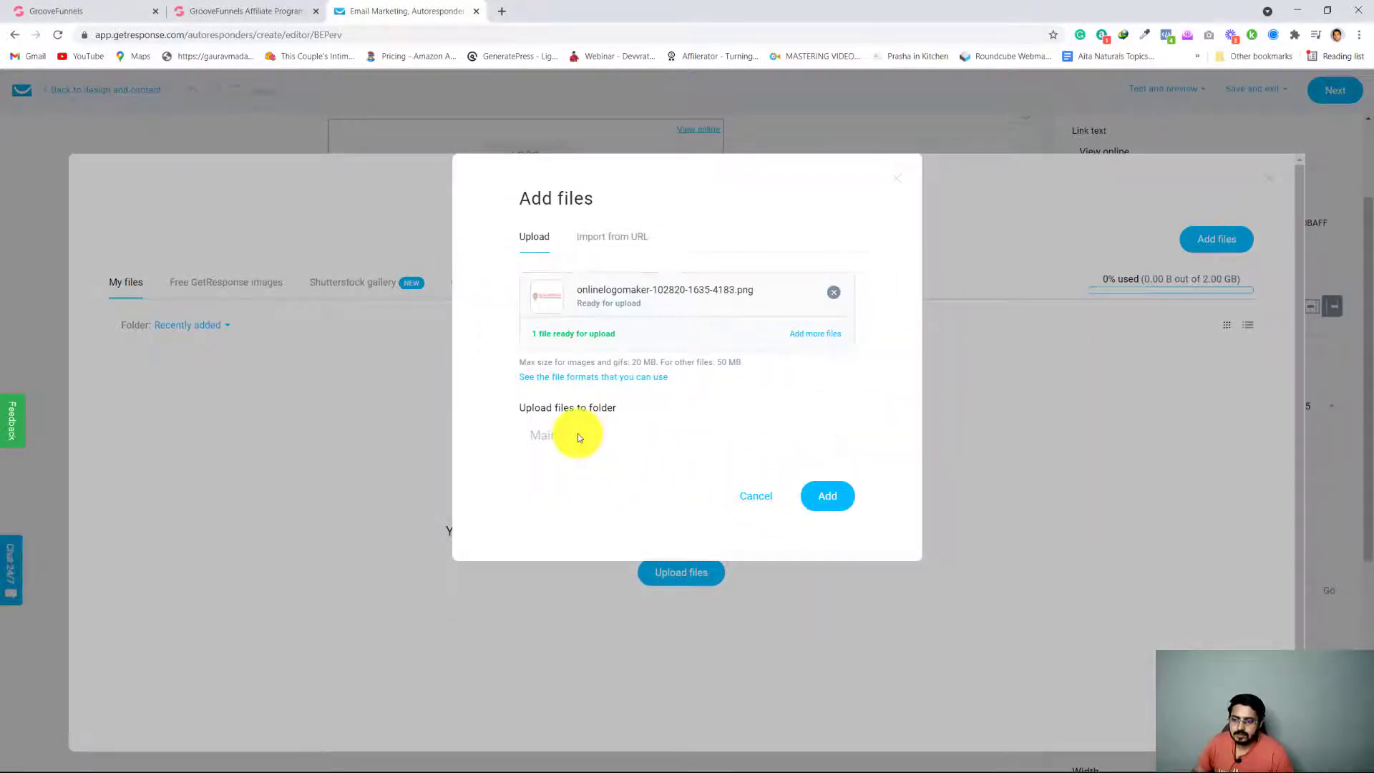
pyautogui.click(837, 495)
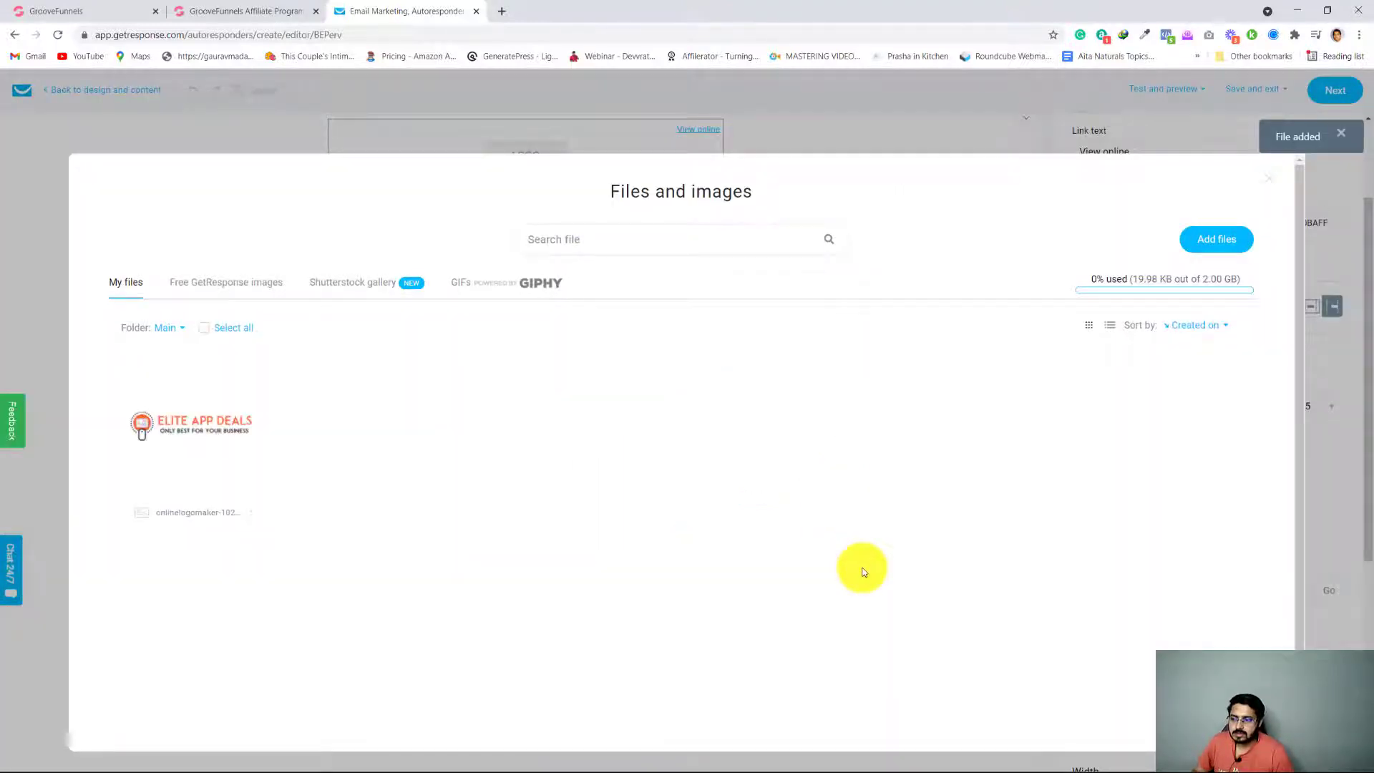
pyautogui.click(193, 420)
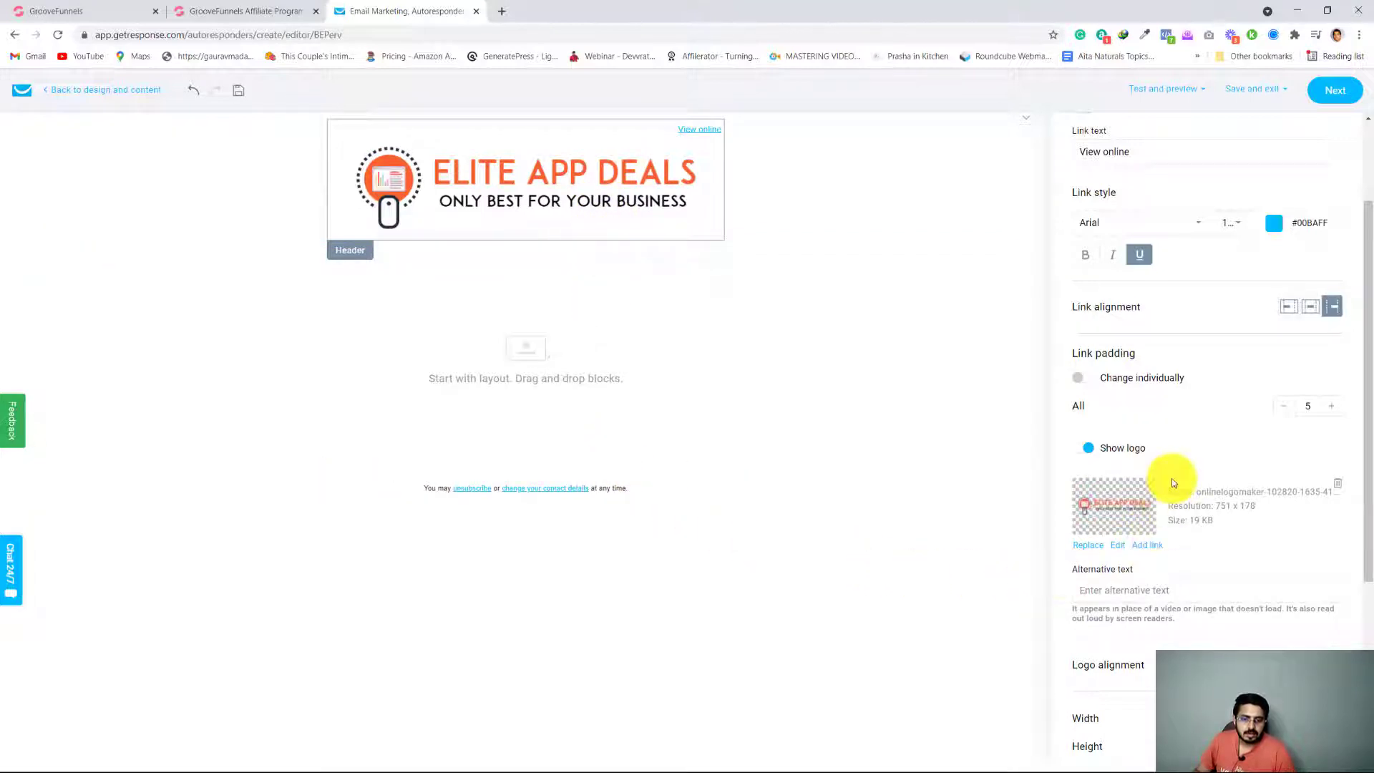
# Hide the header logo and show it again
pyautogui.click(1082, 456)
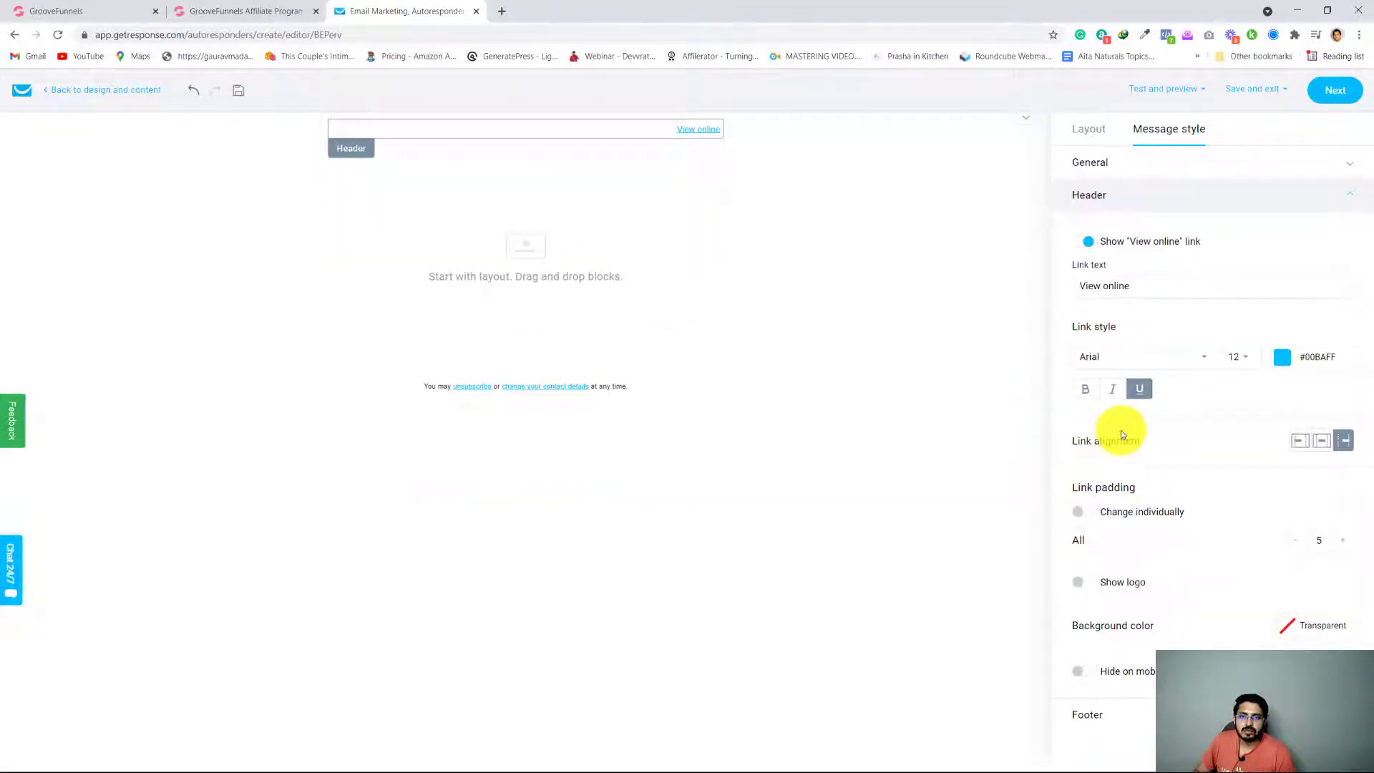
pyautogui.click(1088, 584)
pyautogui.scroll(-2, 1181, 544)
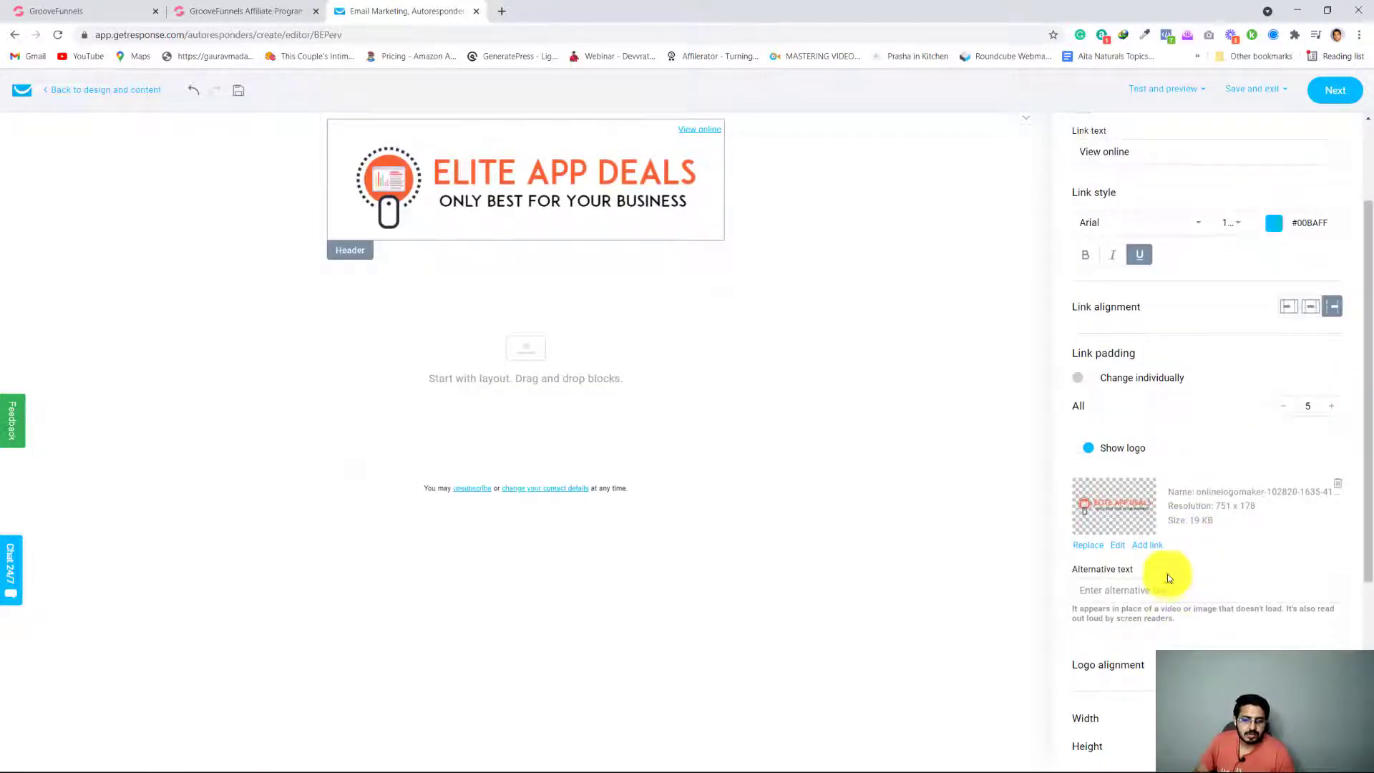
# Shrink the header logo proportionally to 177 wide by 41 high, and select the empty section below it
pyautogui.scroll(-4, 1167, 574)
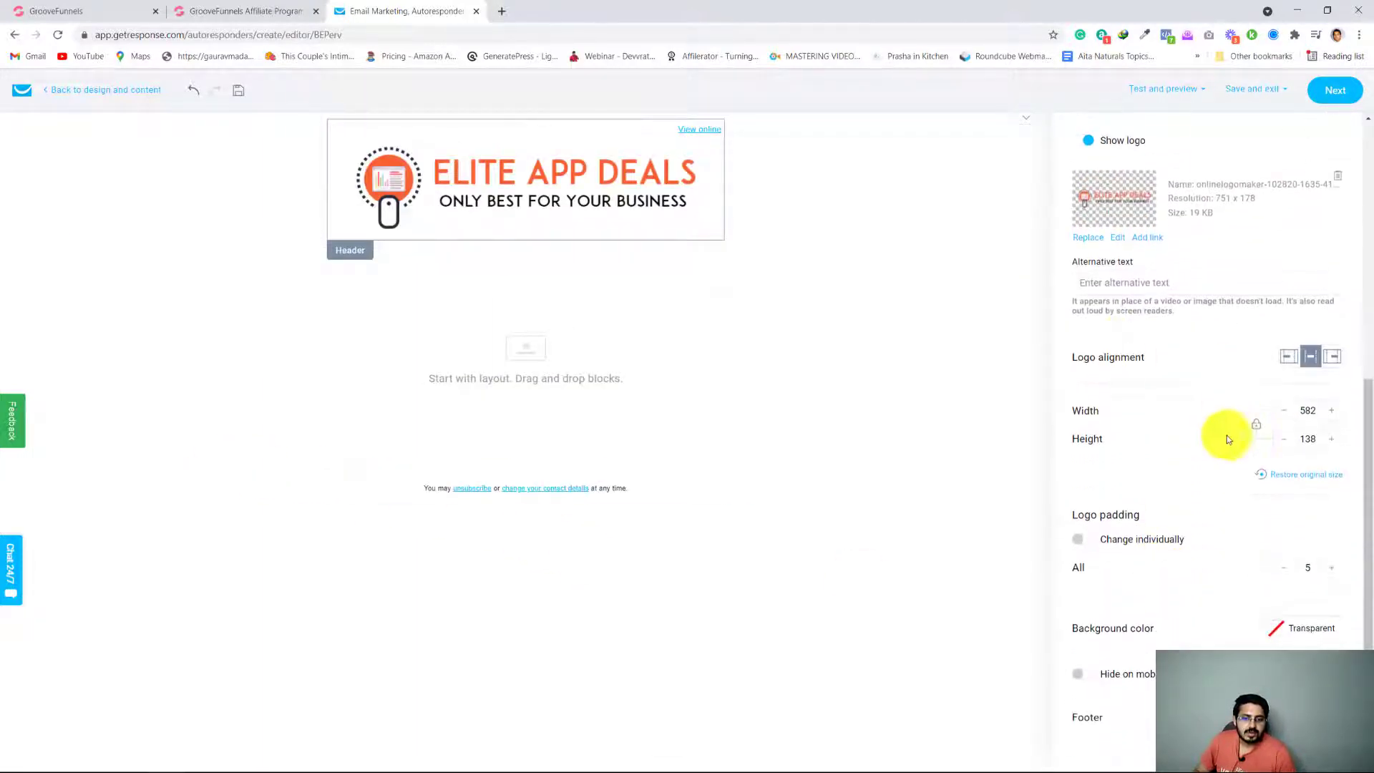
pyautogui.click(1291, 420)
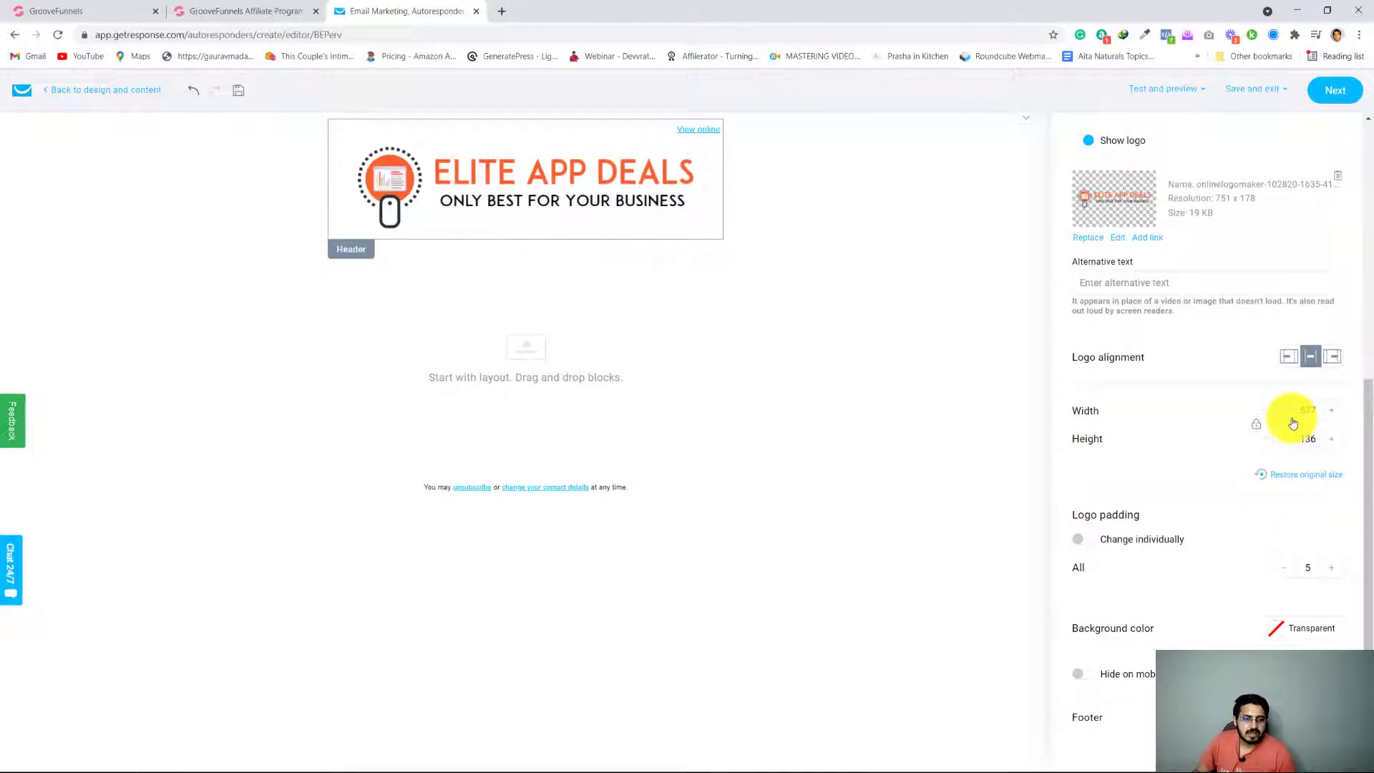
pyautogui.click(1292, 423)
pyautogui.click(1292, 421)
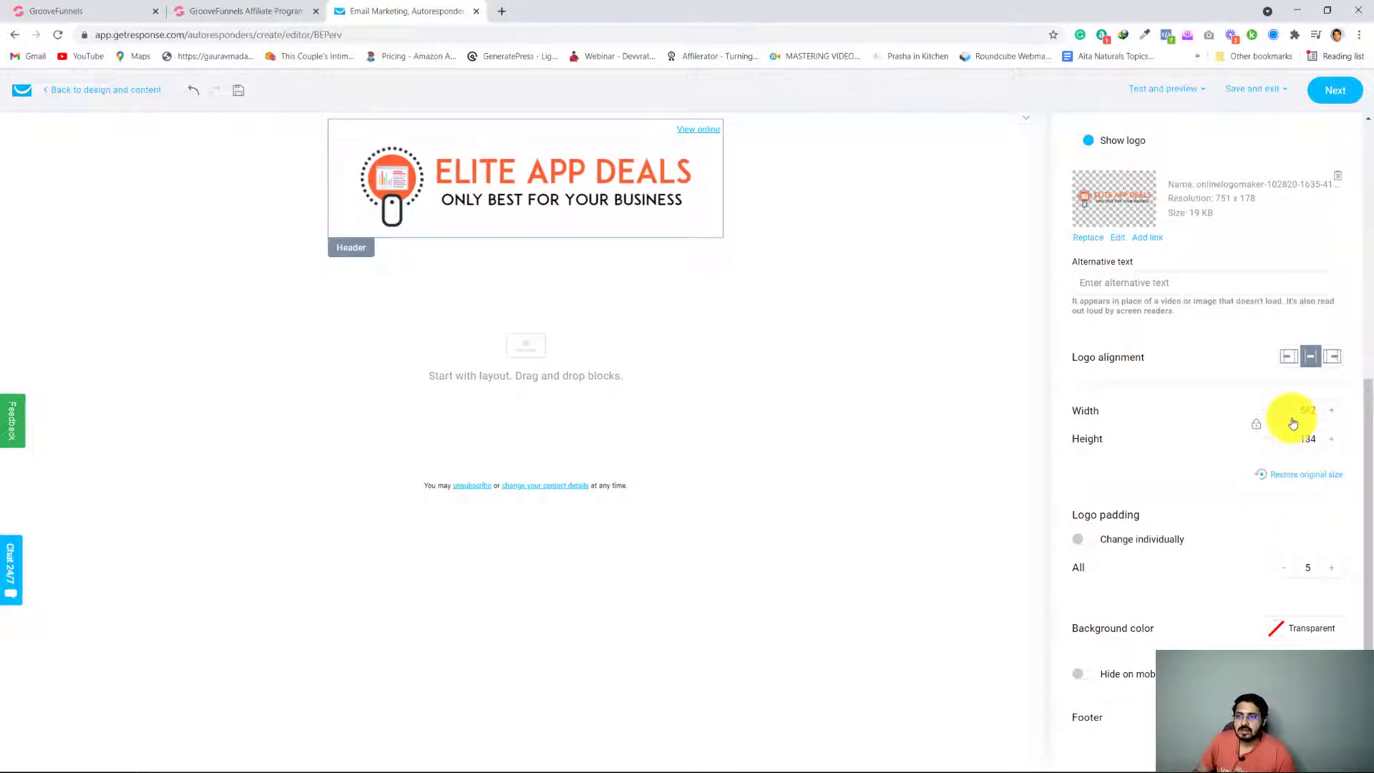
pyautogui.click(1293, 423)
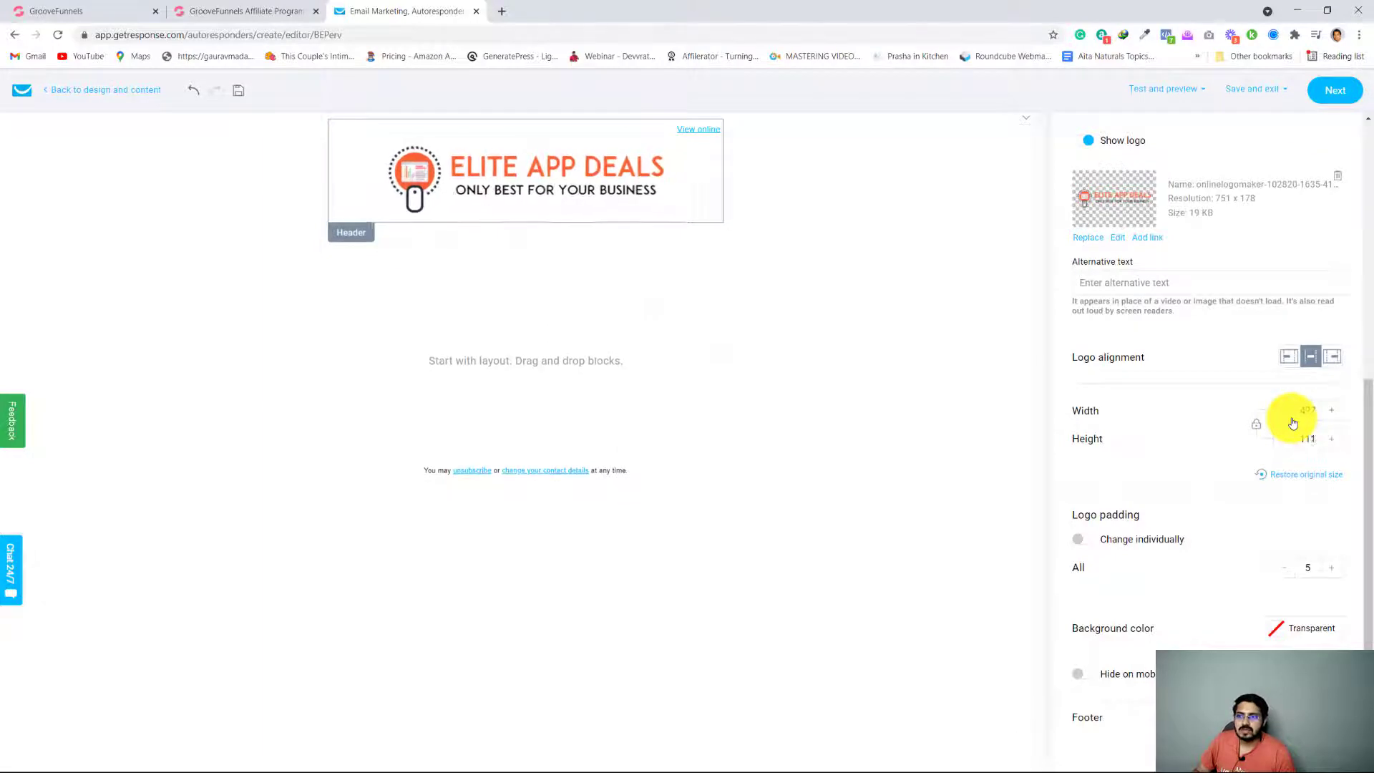
pyautogui.click(1293, 423)
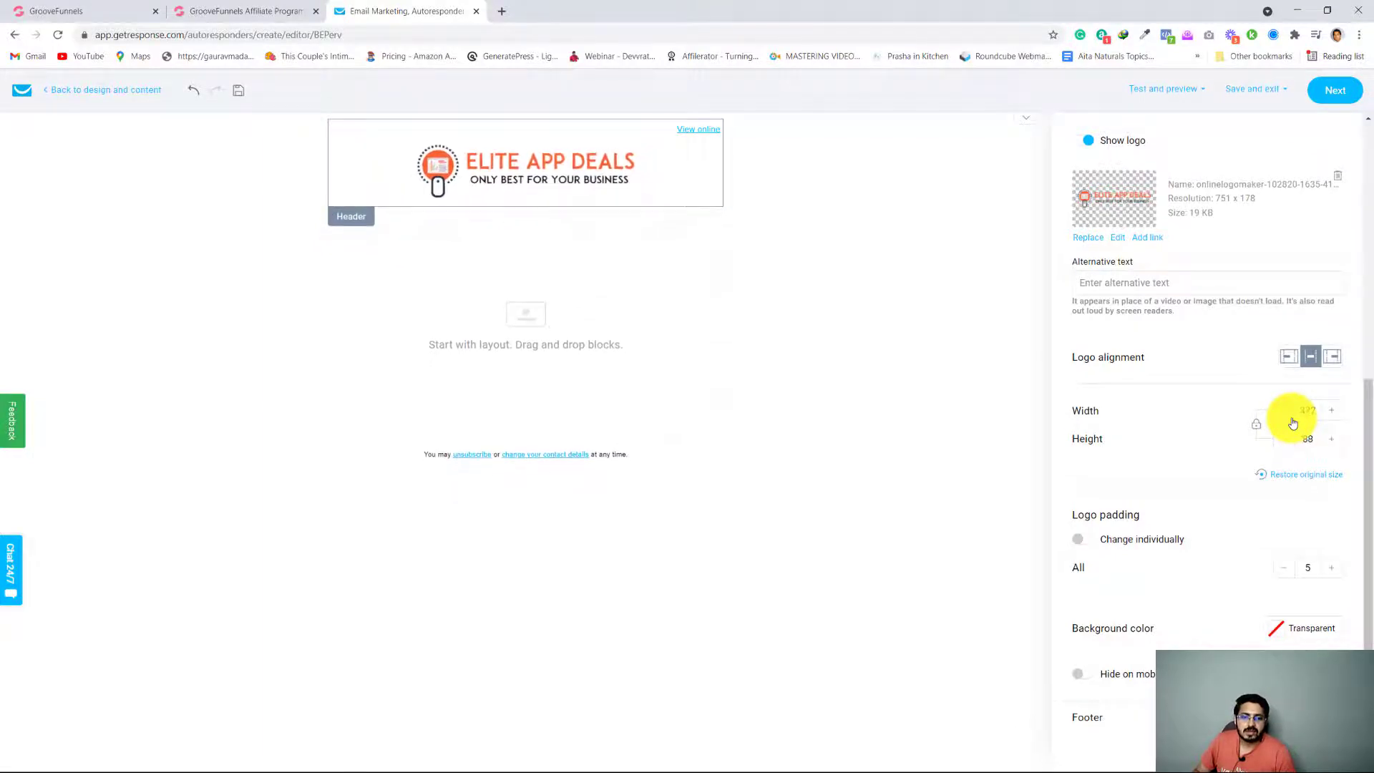
pyautogui.click(1292, 420)
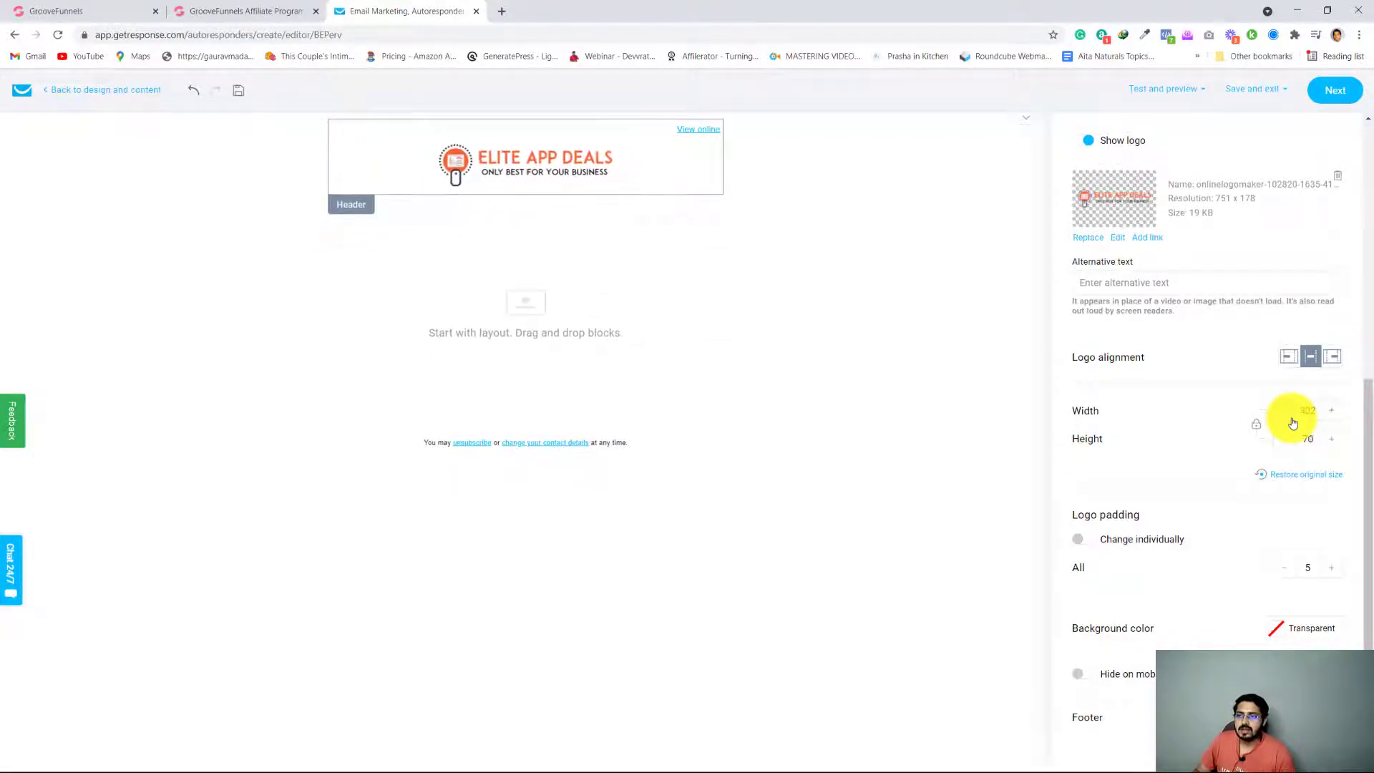
pyautogui.click(1292, 423)
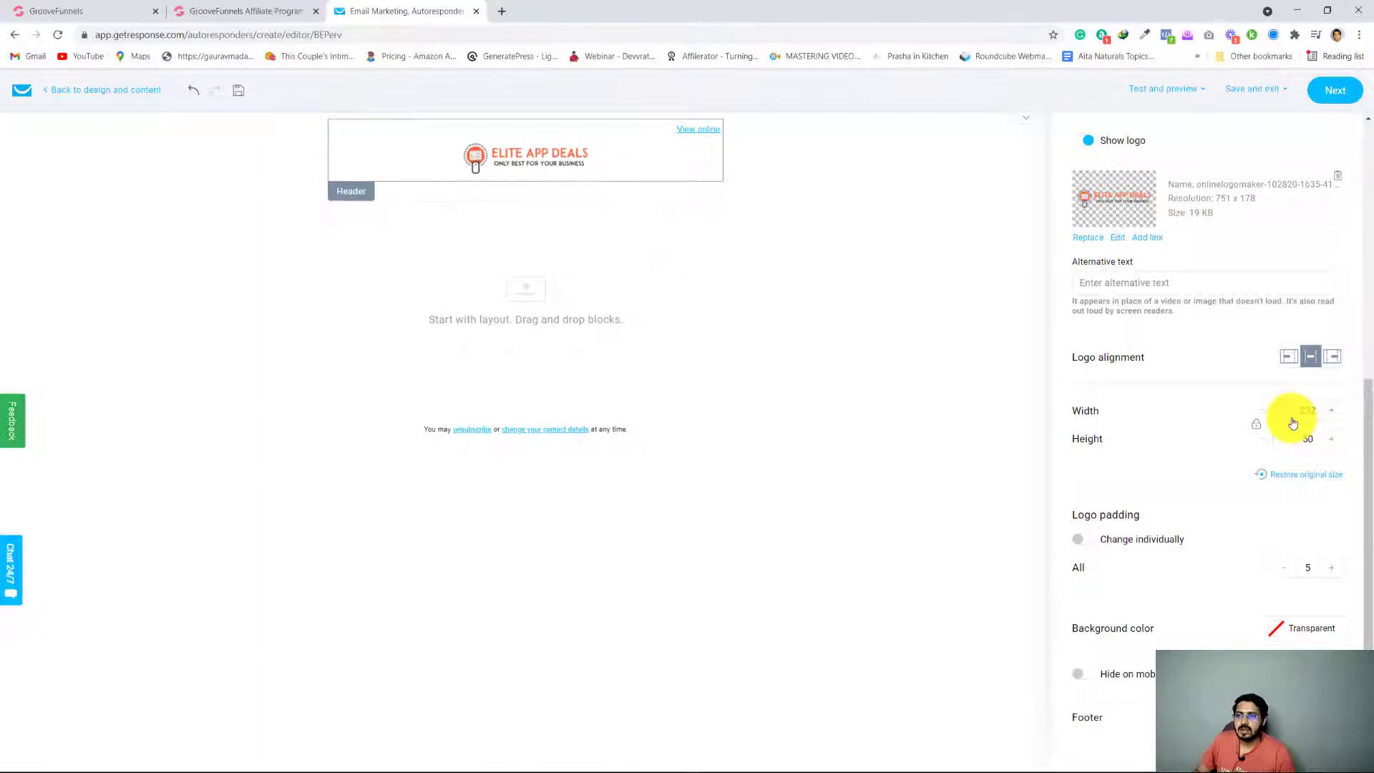
pyautogui.click(1293, 423)
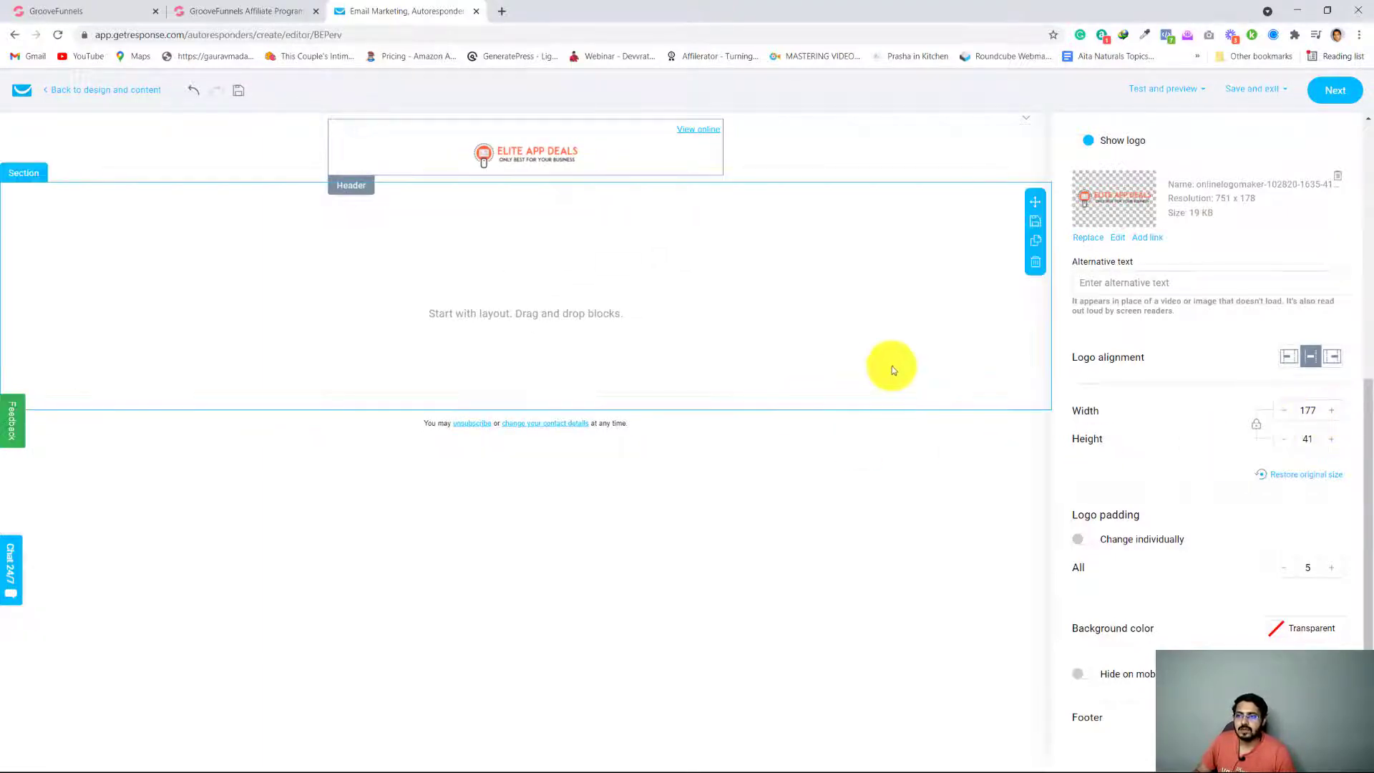
pyautogui.click(820, 395)
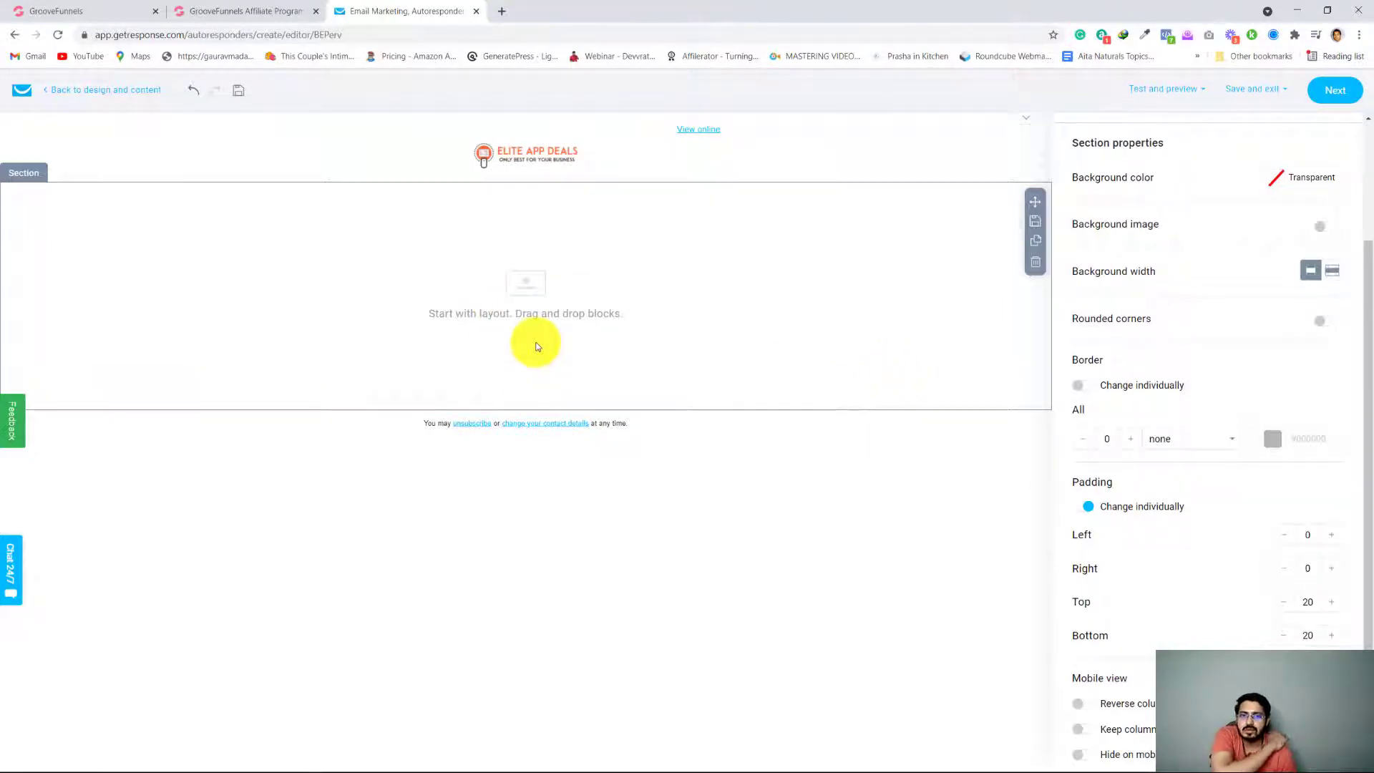
pyautogui.click(942, 293)
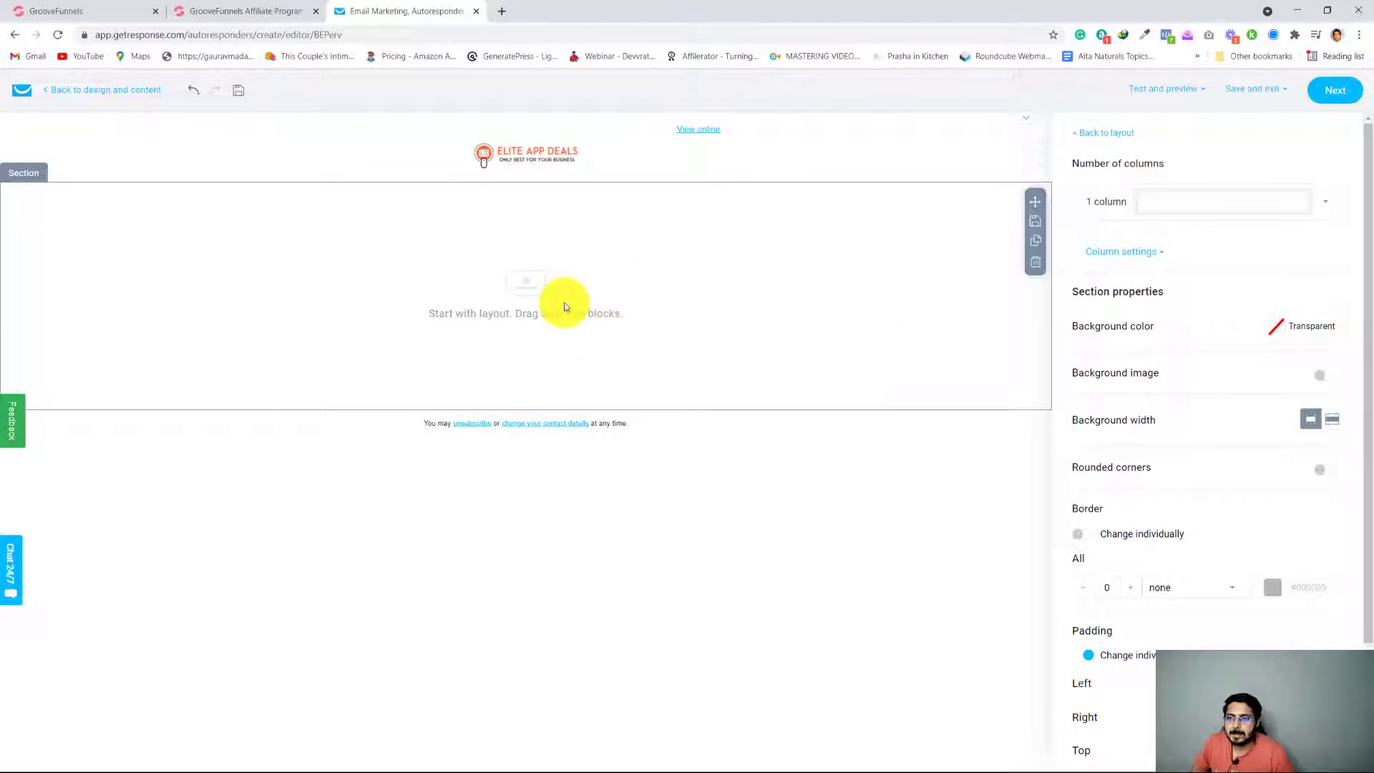
# Add a text block to the empty section below the logo and paste the "Now Free" GrooveFunnels swipe body into it
pyautogui.click(1100, 134)
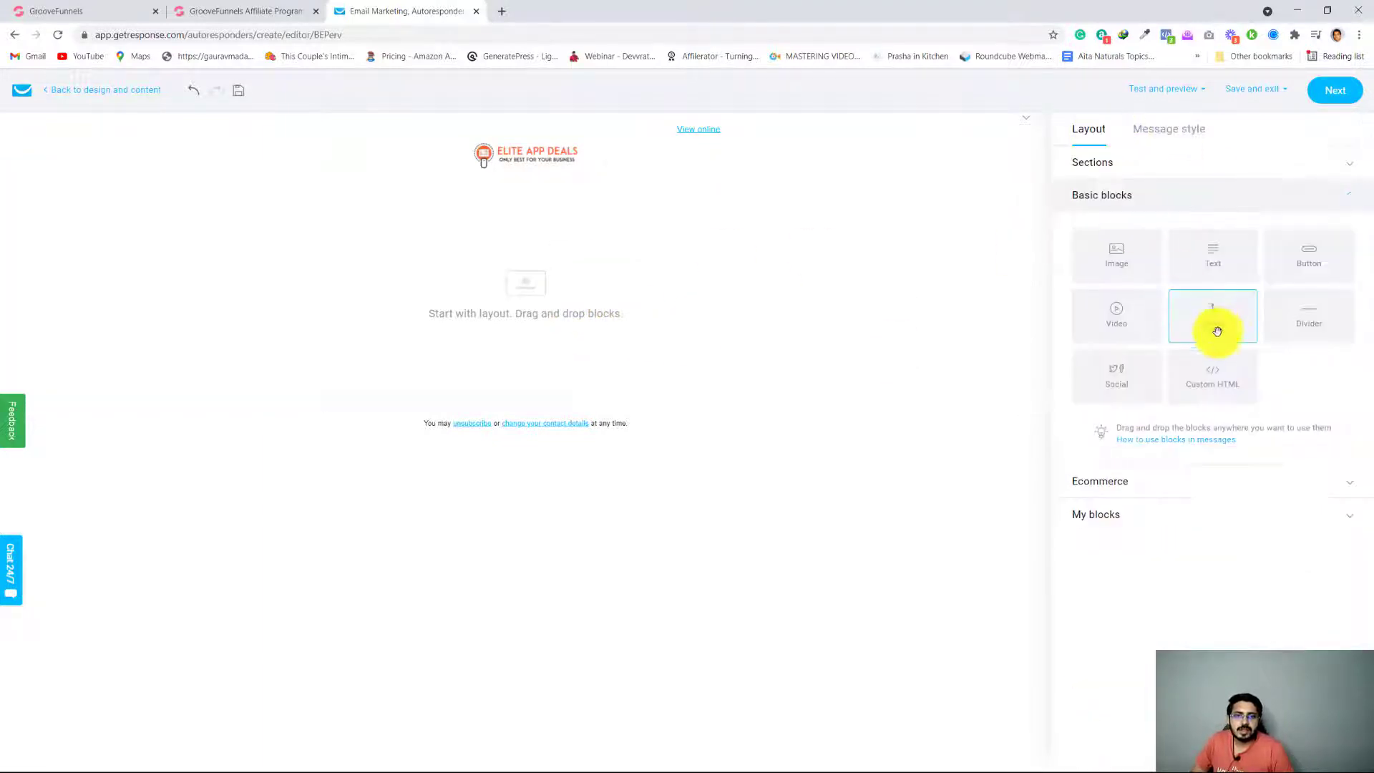
pyautogui.moveTo(1210, 248); pyautogui.dragTo(555, 264)
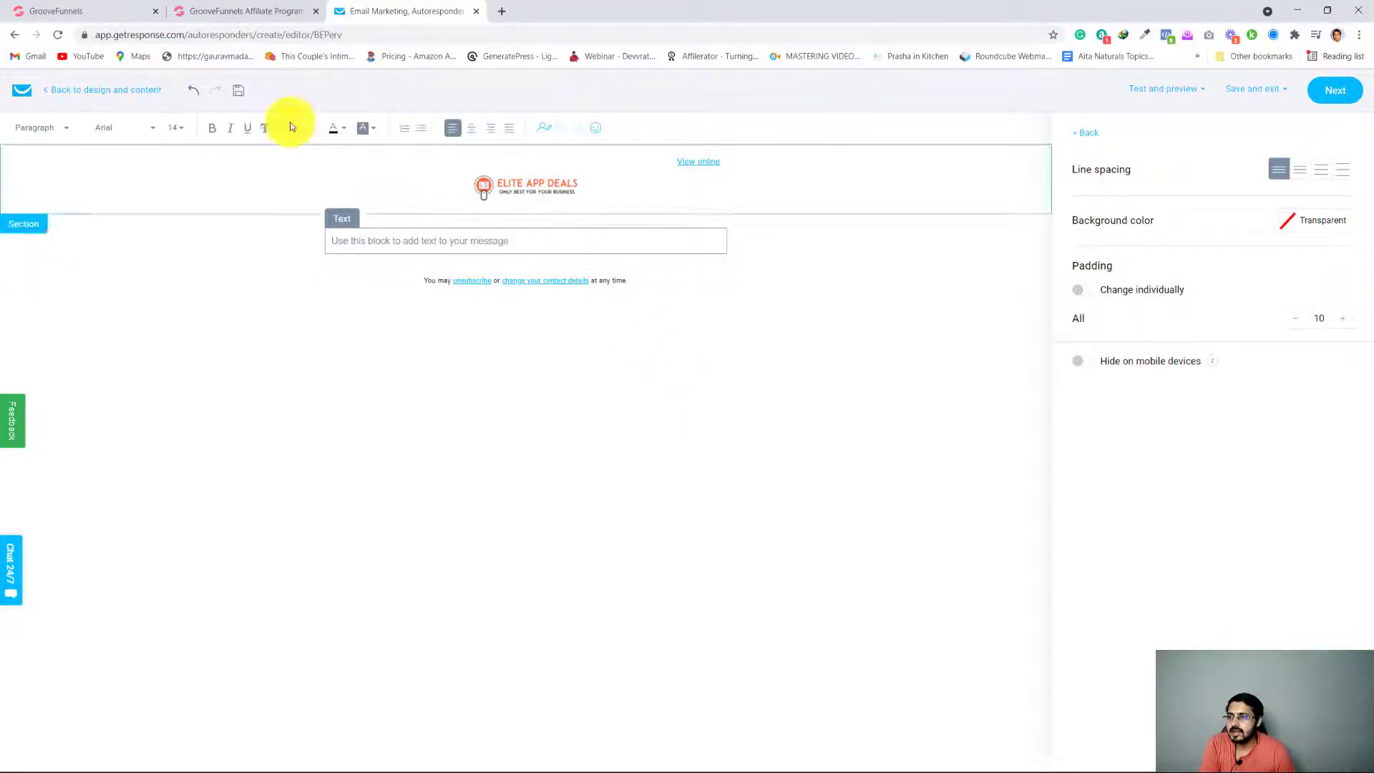
pyautogui.click(269, 10)
pyautogui.scroll(-12, 503, 396)
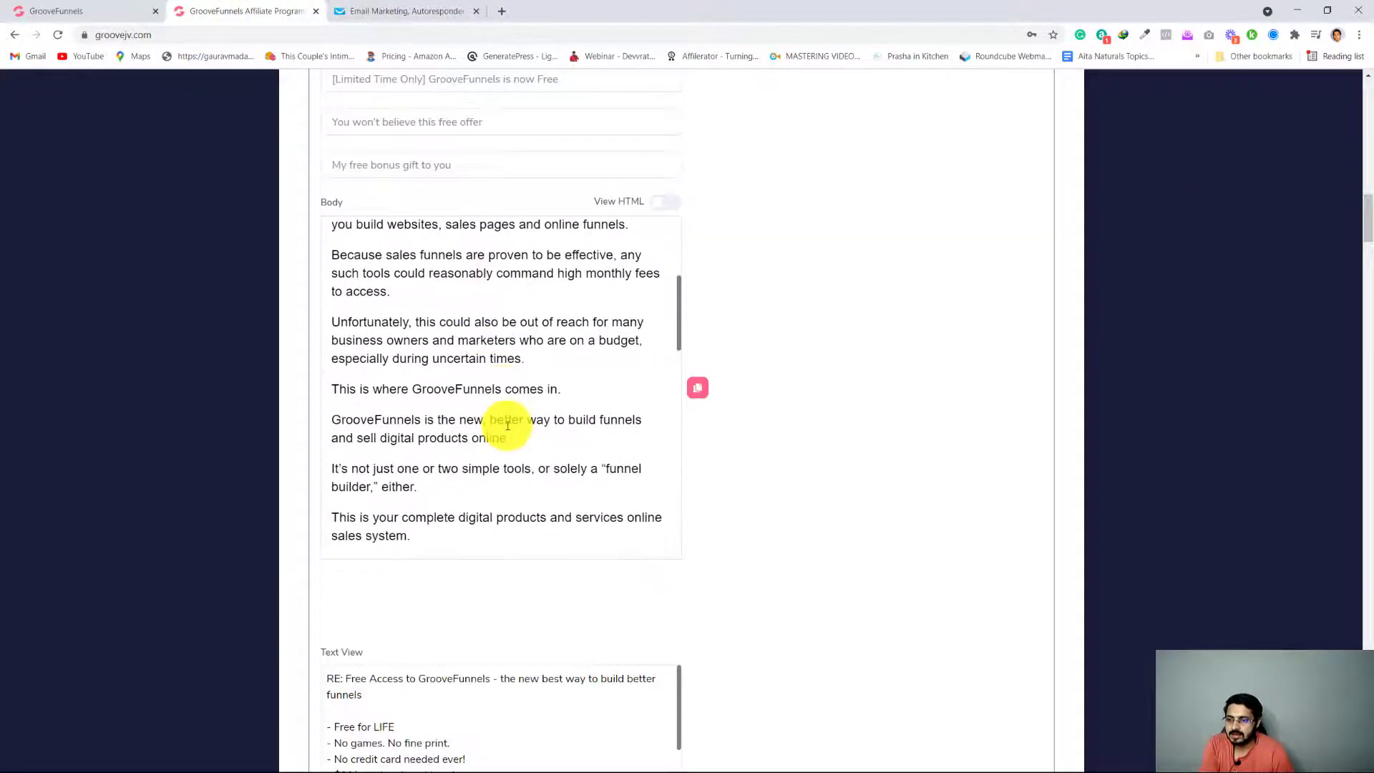
pyautogui.scroll(10, 509, 432)
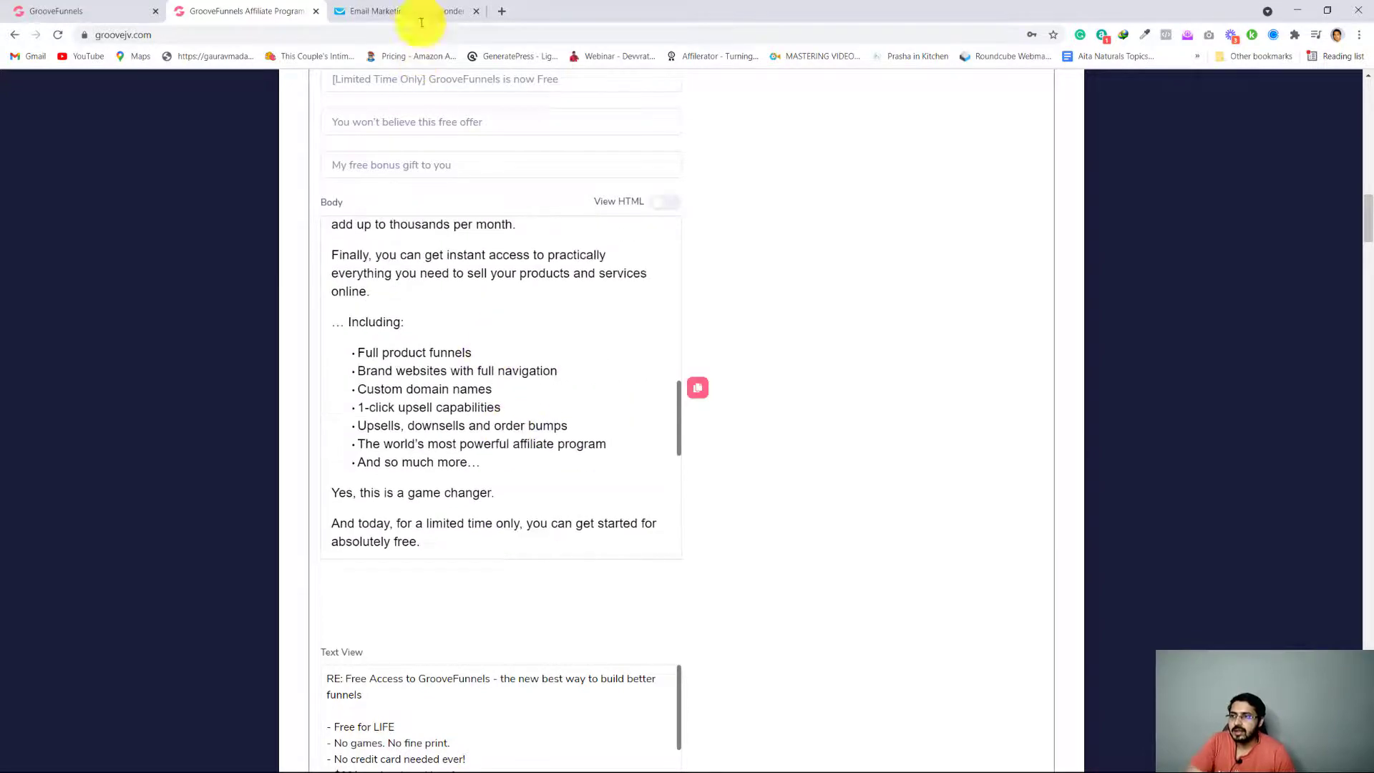
pyautogui.click(405, 10)
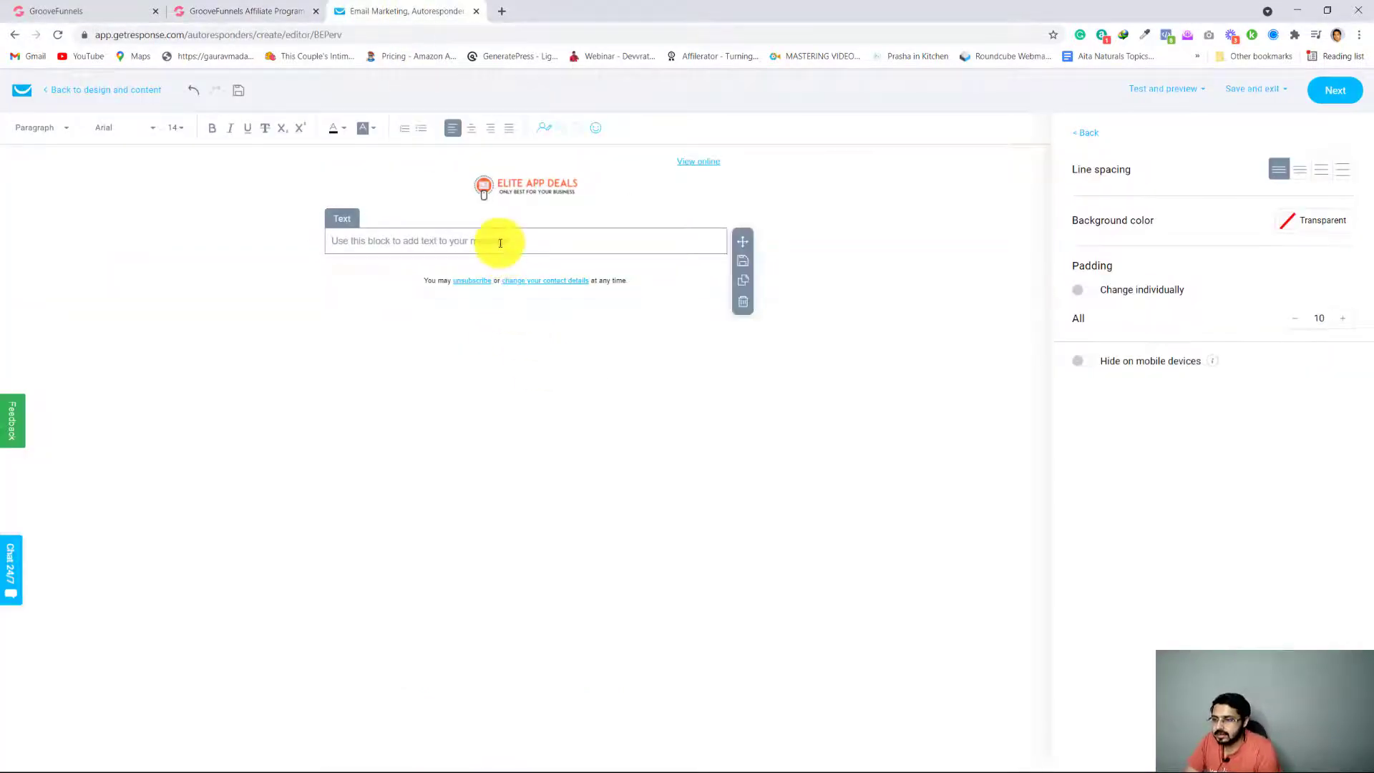
pyautogui.hotkey('ctrl', 'v')
# Compare the pasted message, especially its affiliate link and closing lines, with the original email swipe on the GrooveFunnels affiliate page
pyautogui.scroll(-4, 577, 537)
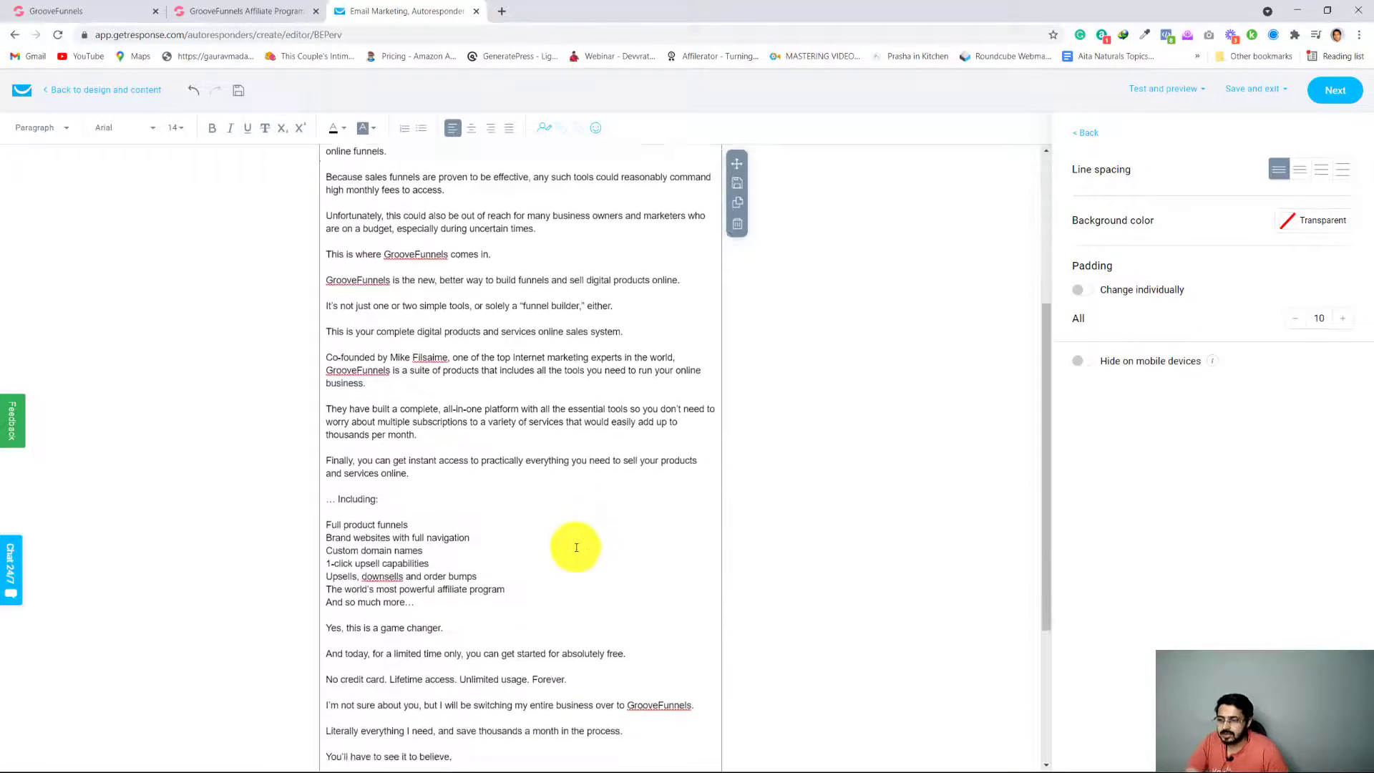
pyautogui.scroll(-4, 575, 551)
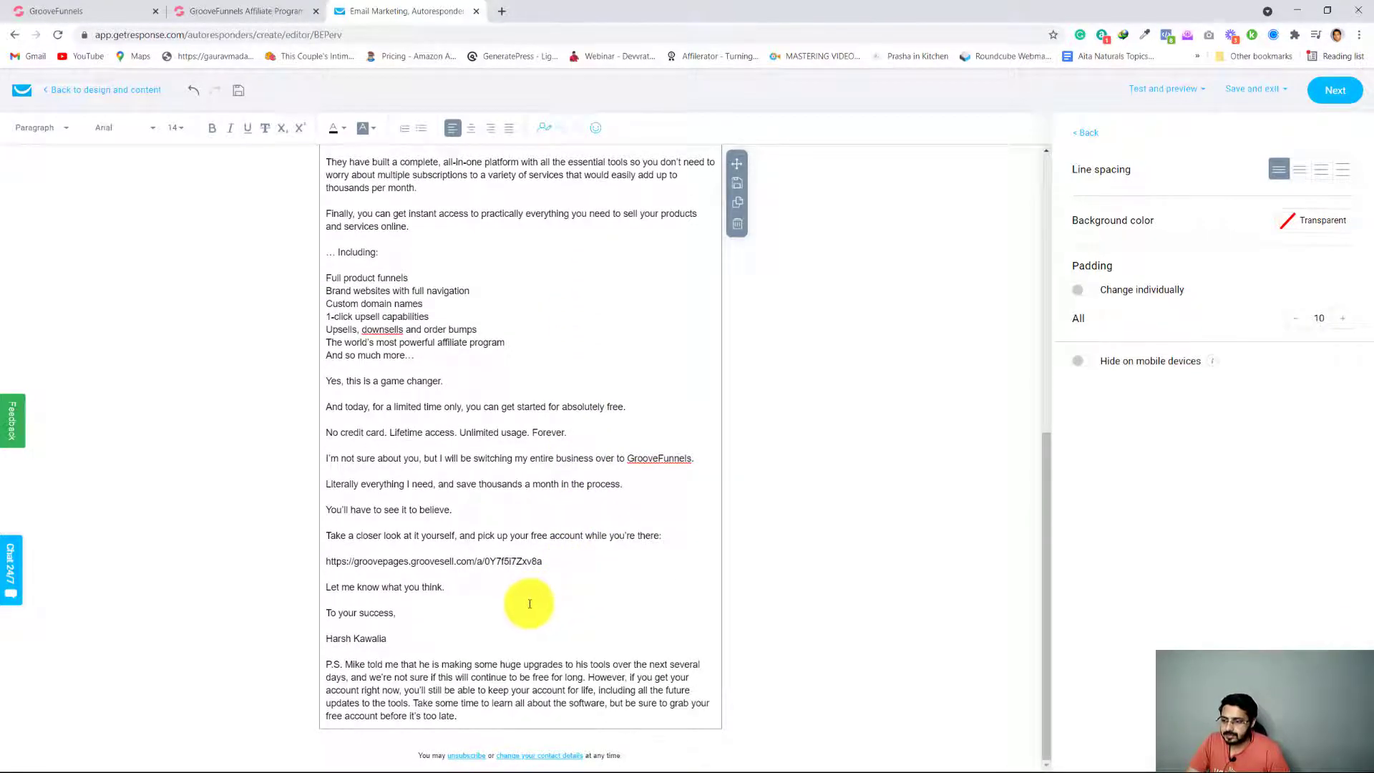
pyautogui.scroll(1, 516, 626)
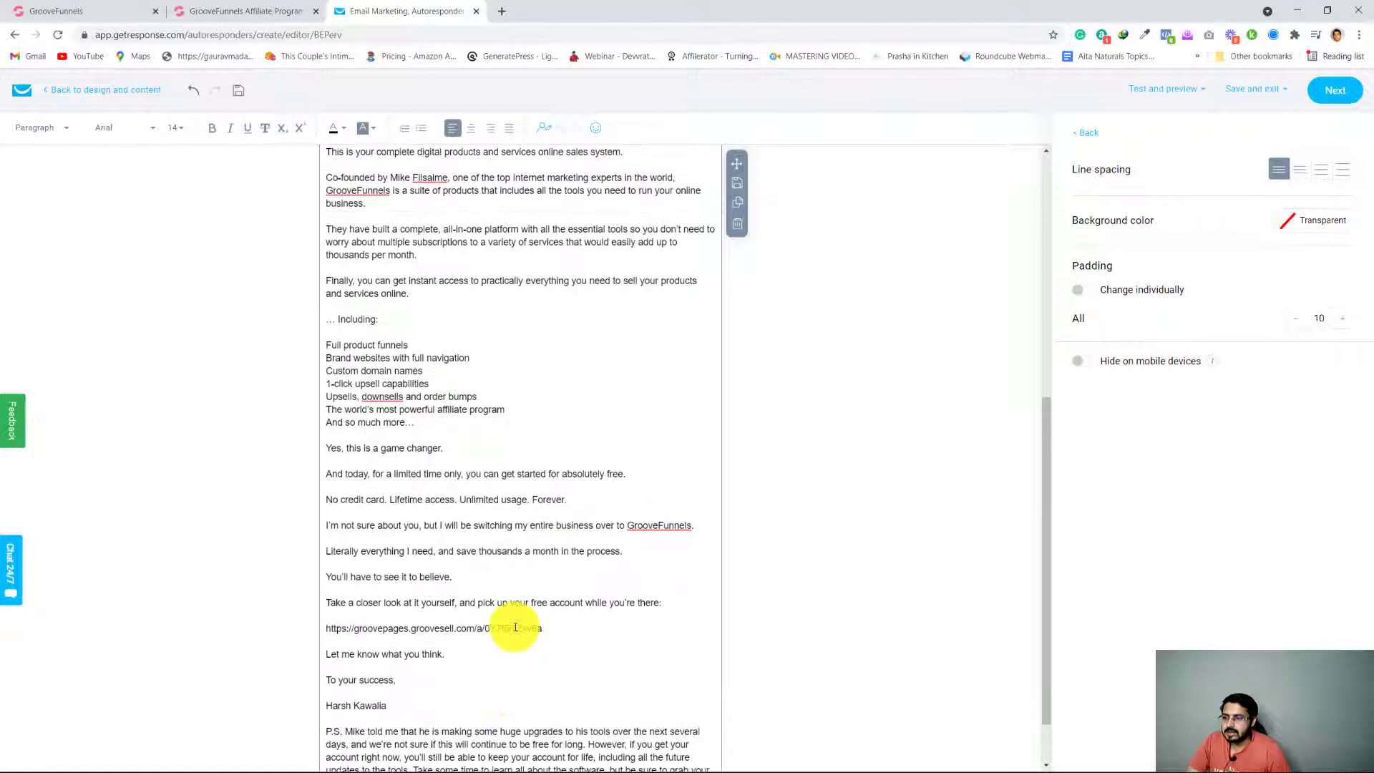
pyautogui.scroll(1, 513, 628)
pyautogui.scroll(3, 514, 627)
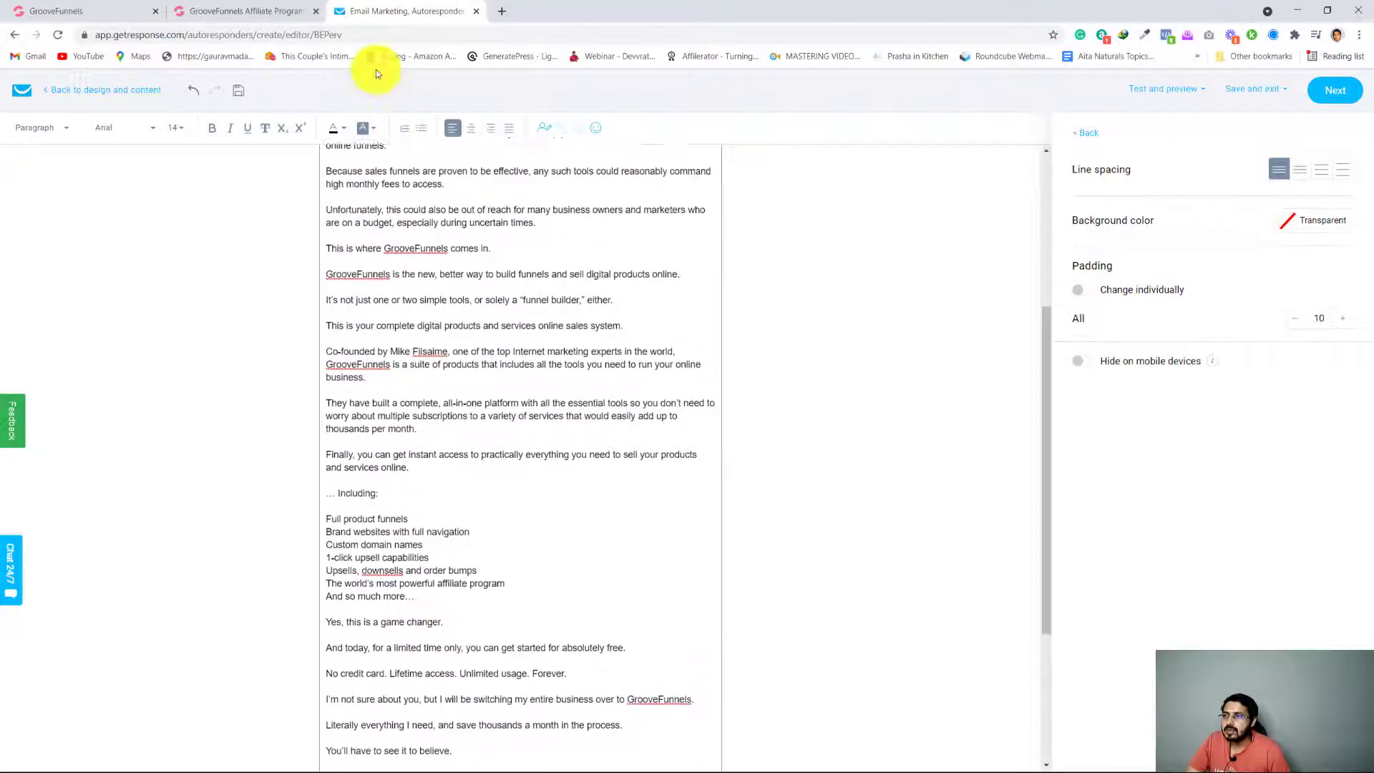
pyautogui.click(244, 11)
pyautogui.scroll(-5, 528, 428)
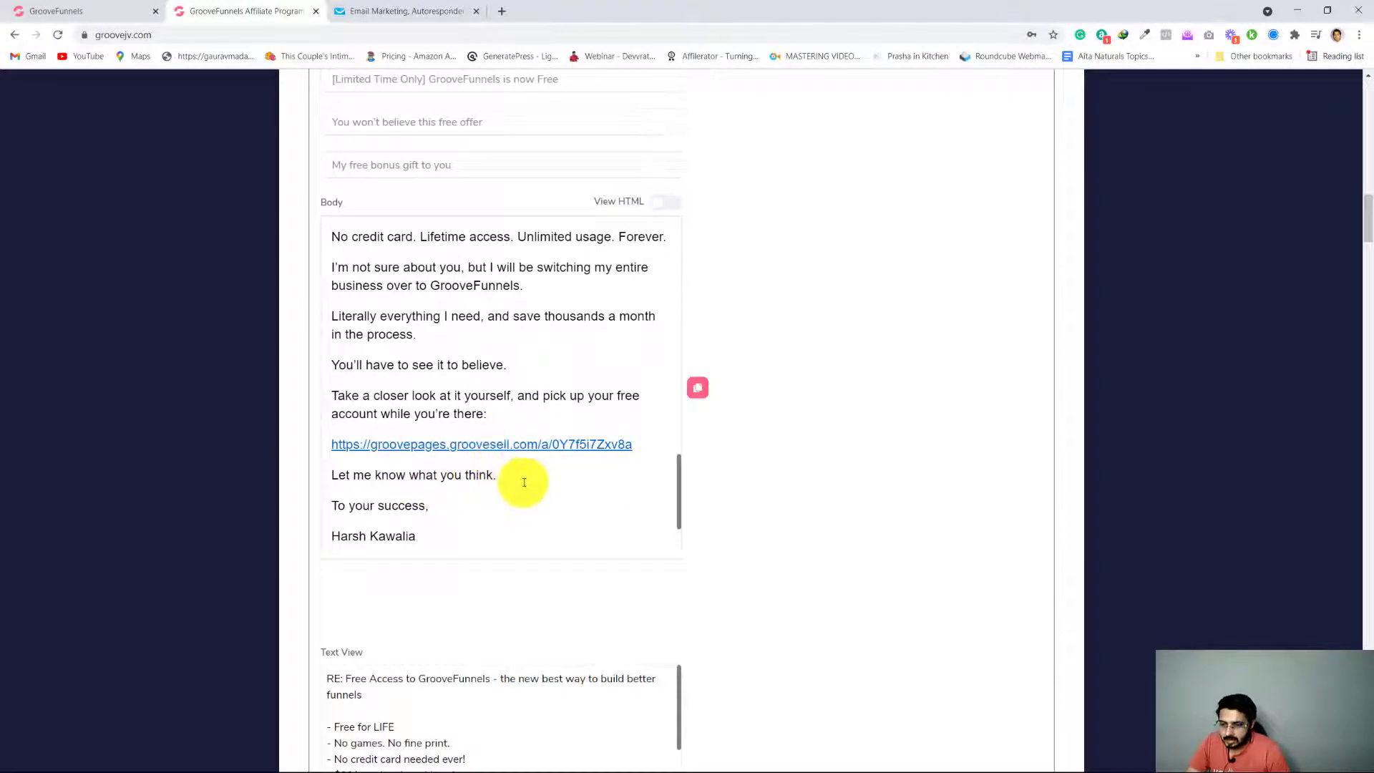
pyautogui.scroll(-2, 522, 476)
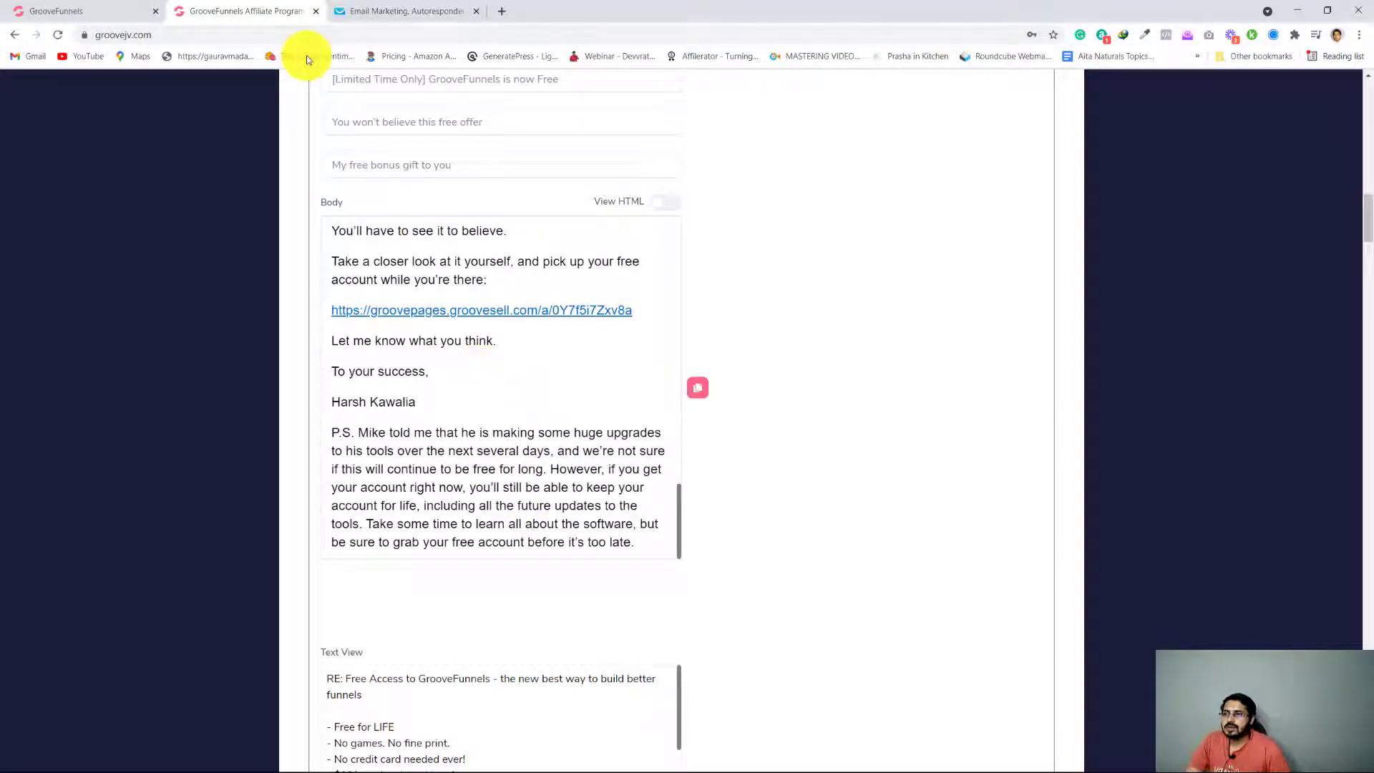
pyautogui.click(362, 11)
pyautogui.scroll(-3, 515, 568)
pyautogui.scroll(-1, 516, 569)
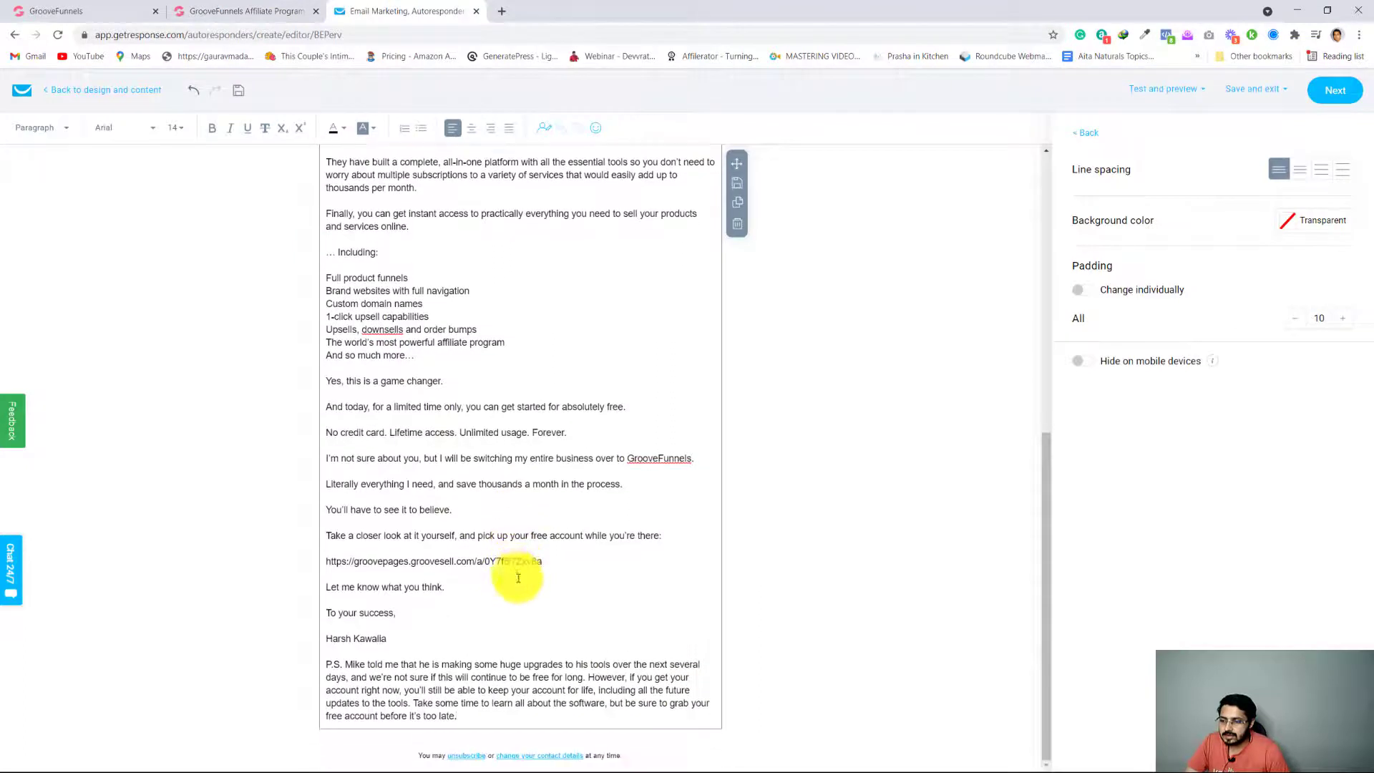
# Turn the plain groovepages.groovesell.com affiliate address in the message into a Web address link pointing to that same URL
pyautogui.scroll(1, 519, 579)
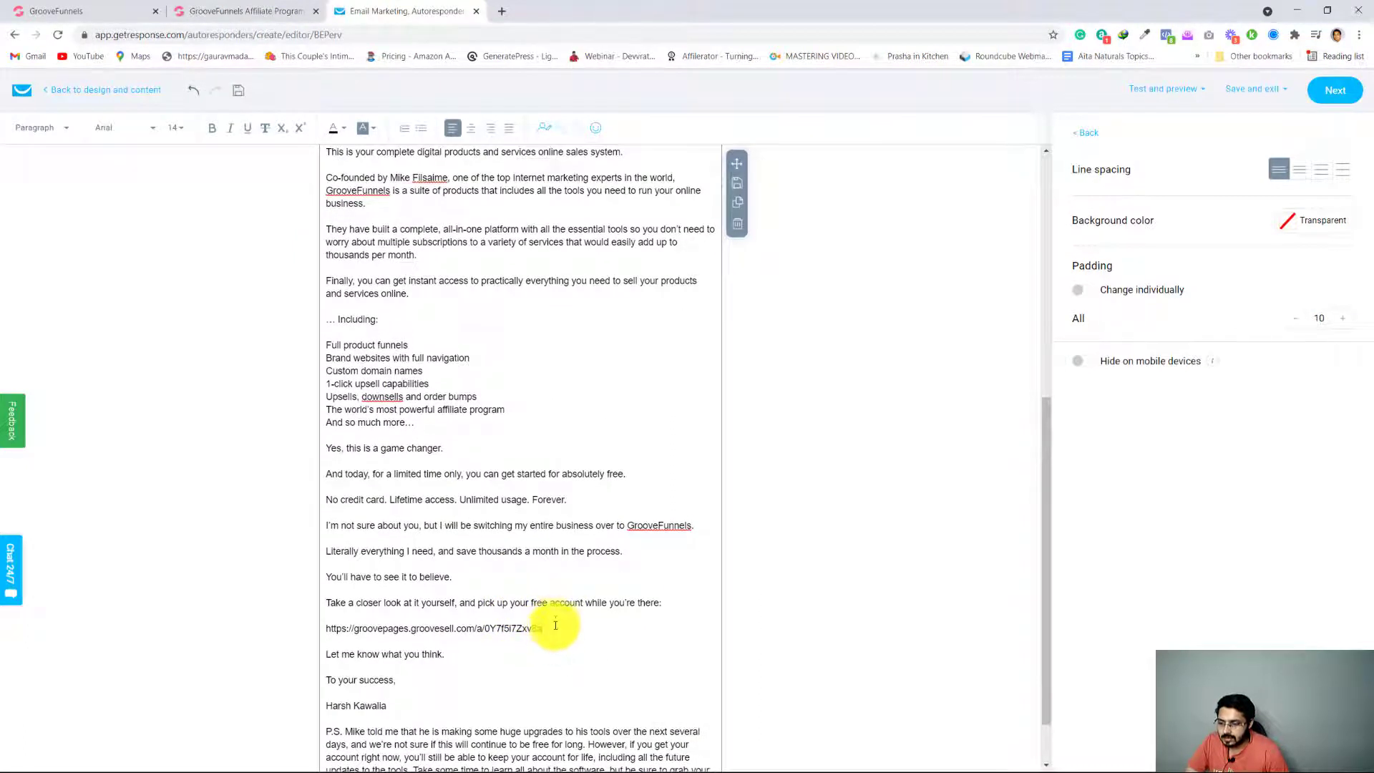
pyautogui.tripleClick(555, 620)
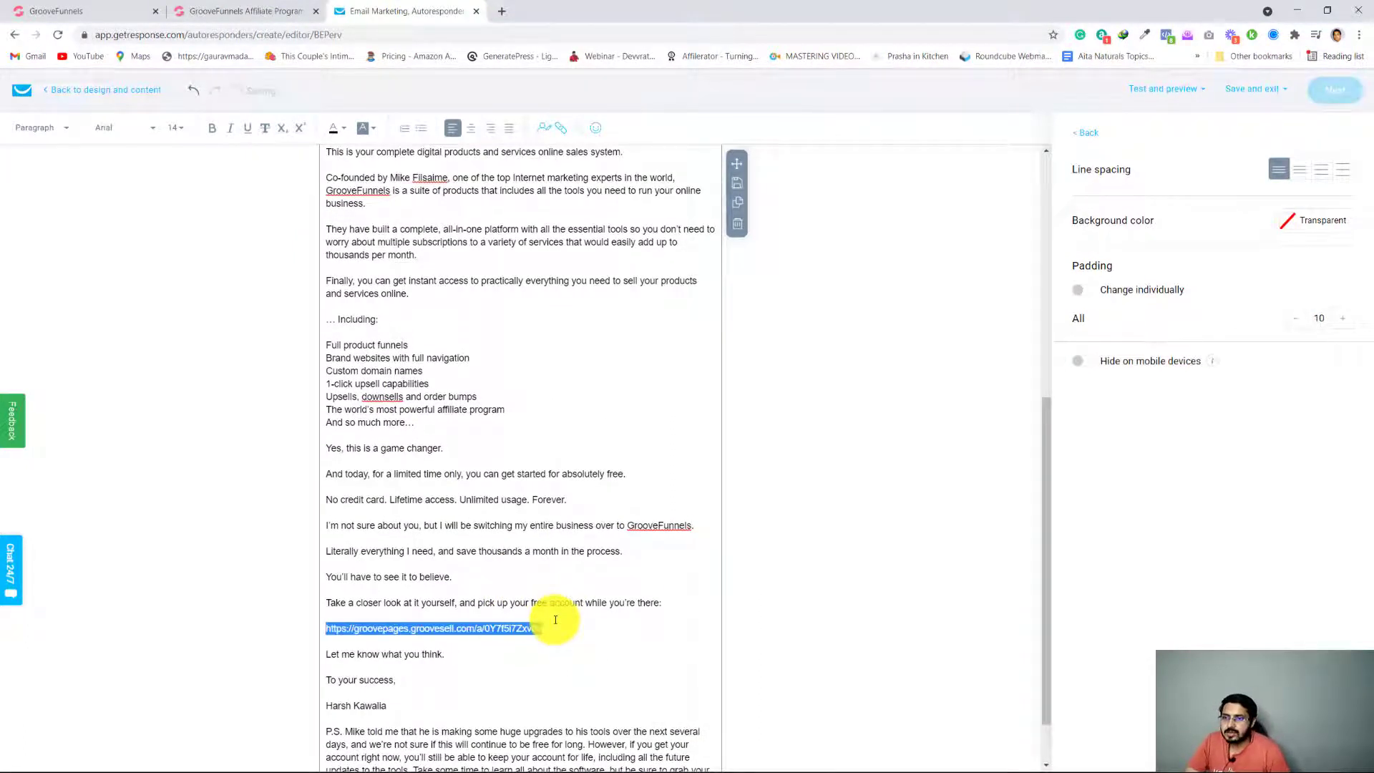
pyautogui.click(565, 133)
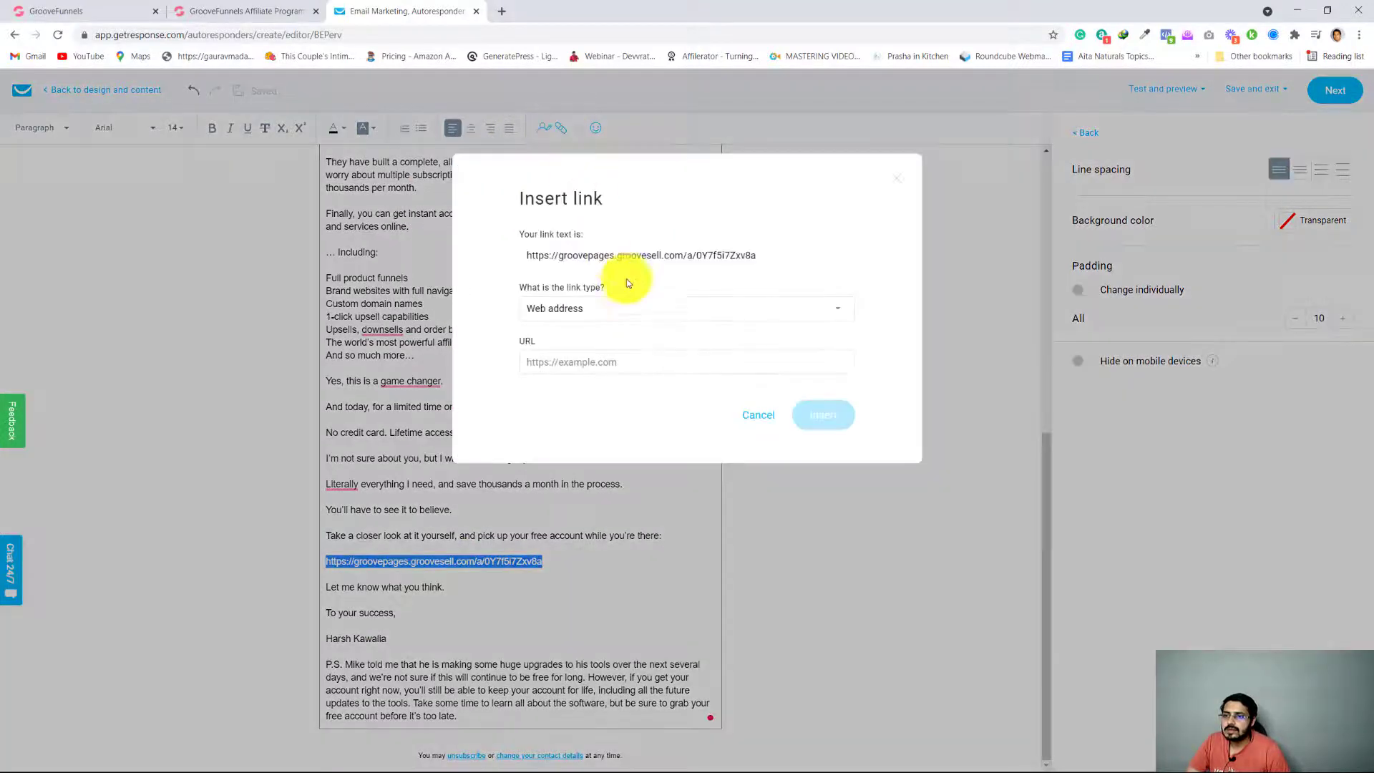
pyautogui.click(606, 366)
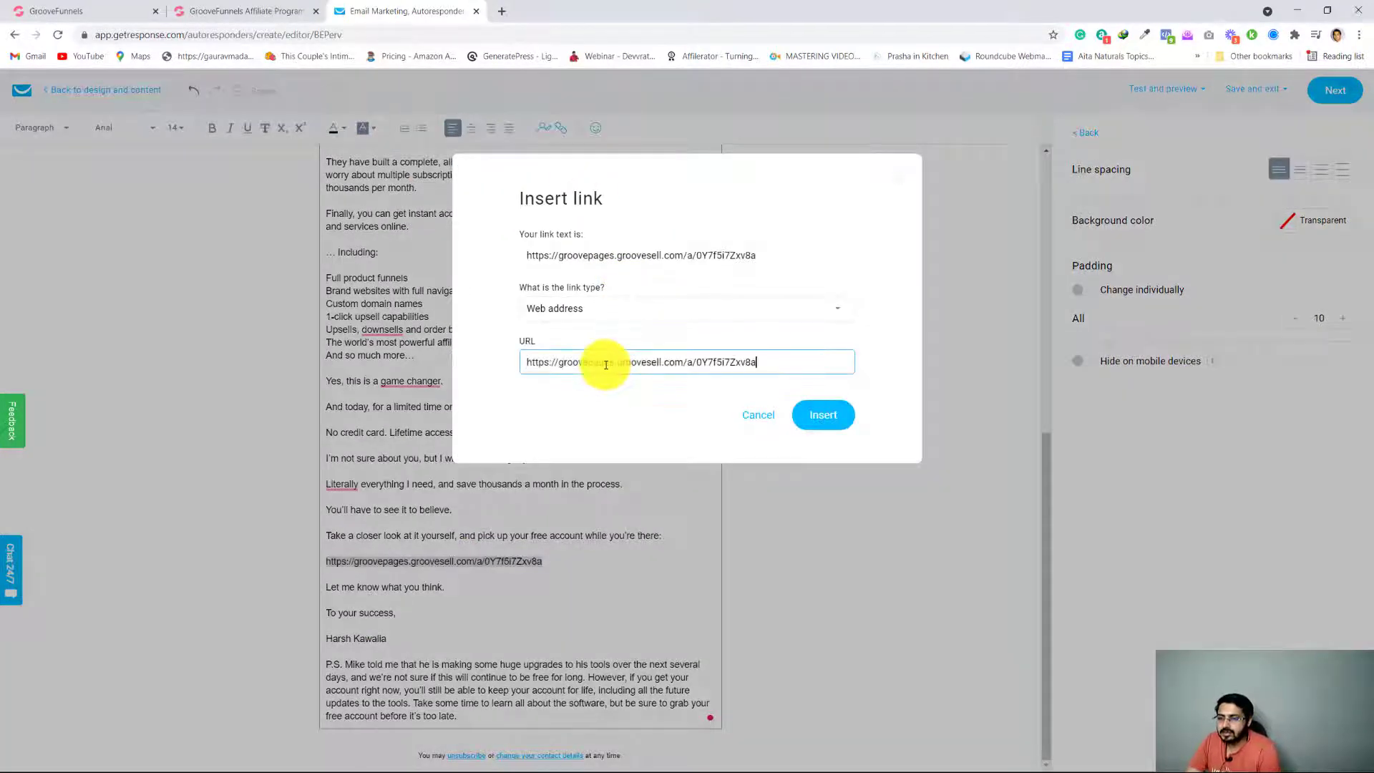
pyautogui.click(823, 416)
pyautogui.click(559, 584)
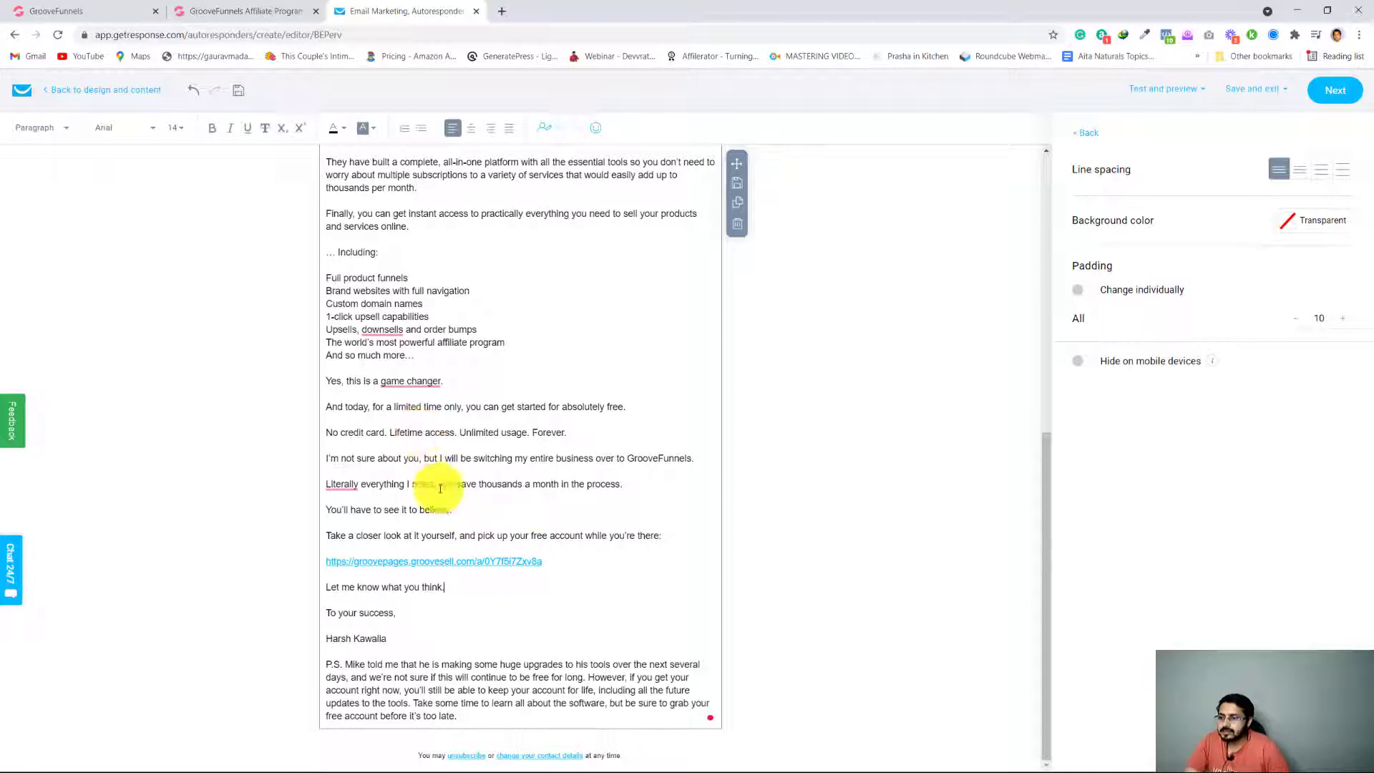
# Look over the finished message, complete the editing and return to the autoresponder's setup page
pyautogui.scroll(8, 582, 561)
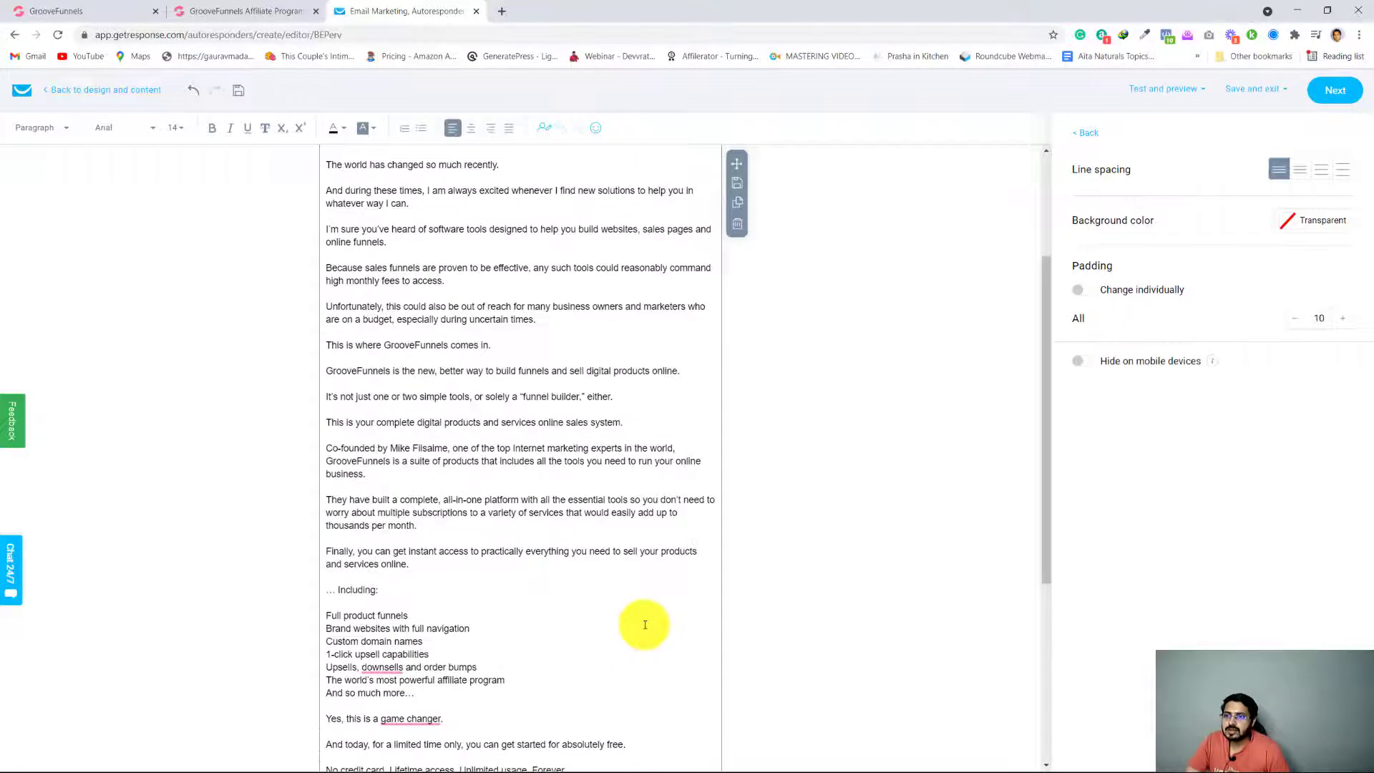
pyautogui.scroll(-3, 638, 619)
pyautogui.scroll(-4, 641, 612)
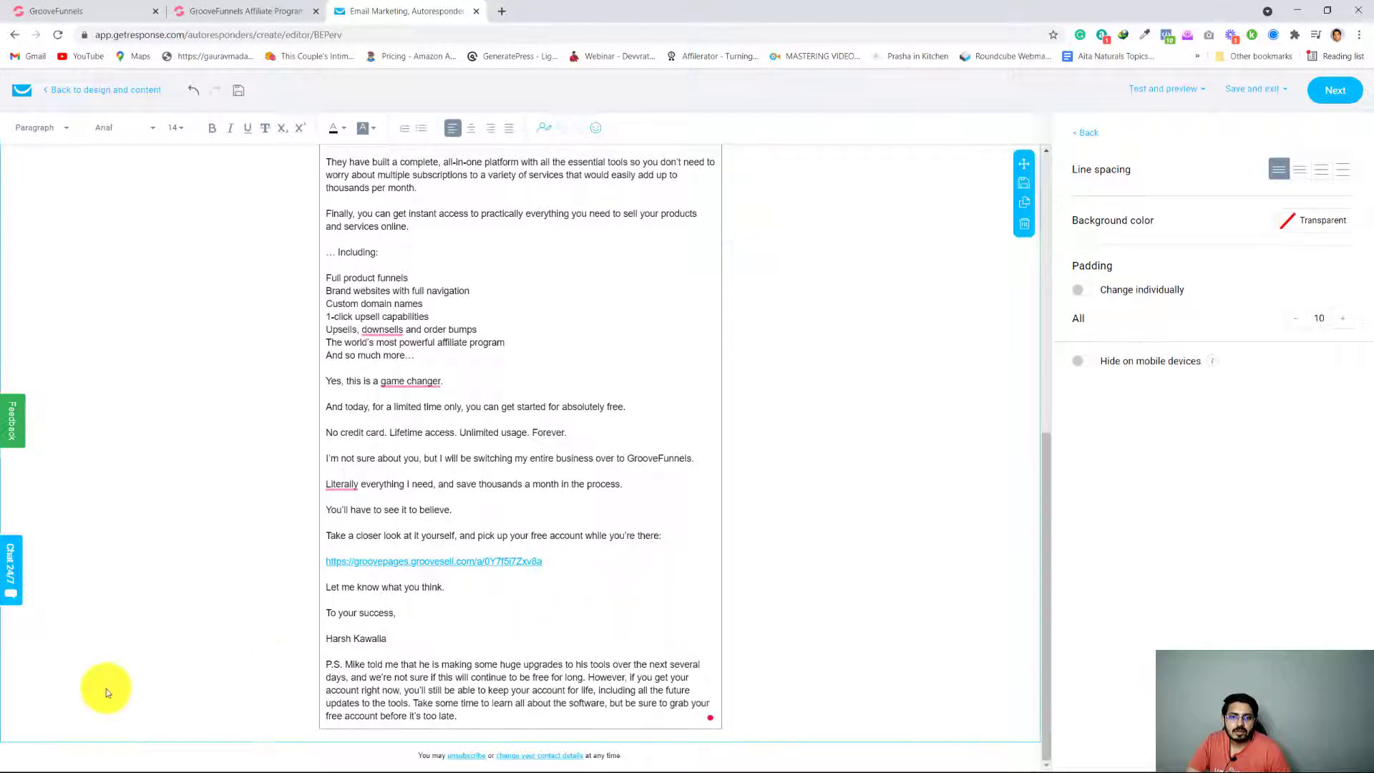
pyautogui.scroll(7, 826, 588)
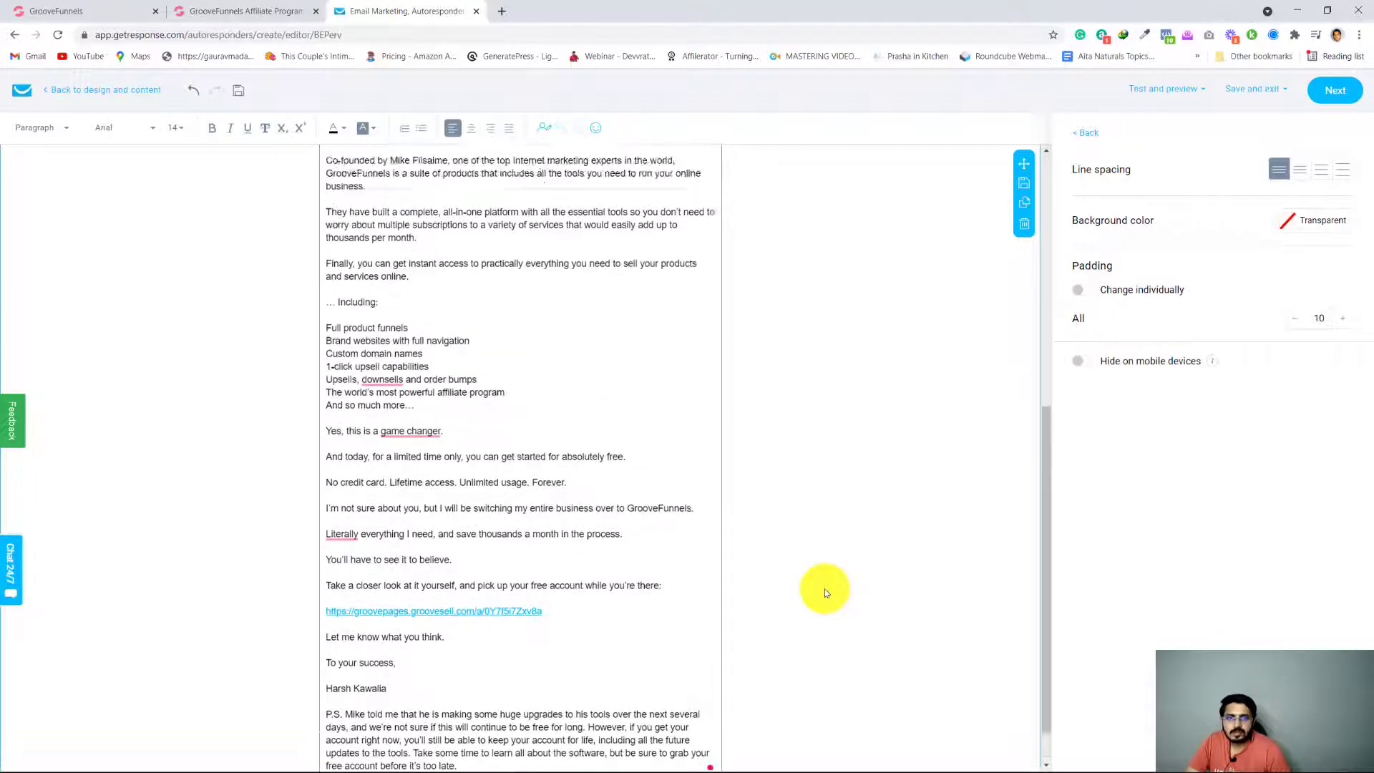
pyautogui.click(1330, 97)
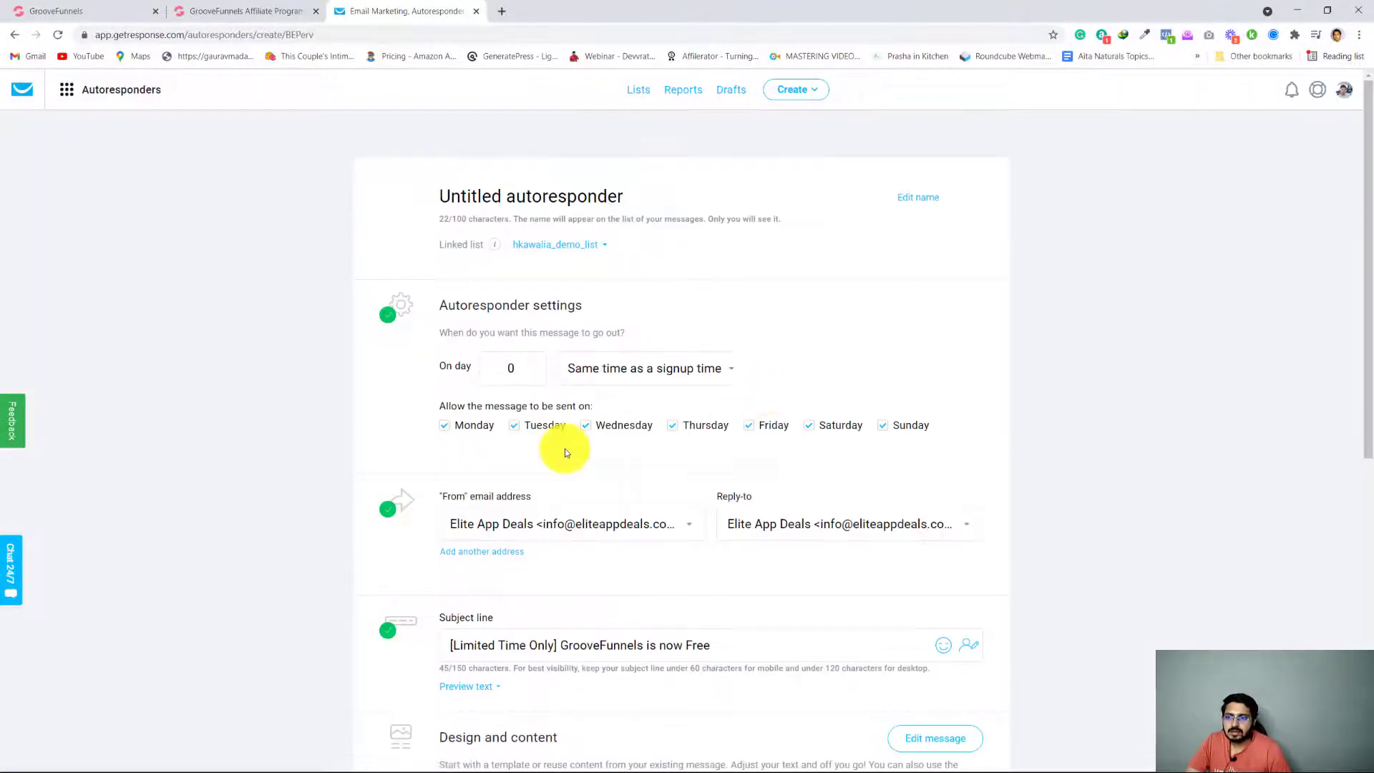
# Check the autoresponder's spam check, tracking options and sending settings, and save and publish it
pyautogui.scroll(-5, 188, 494)
pyautogui.scroll(-3, 192, 501)
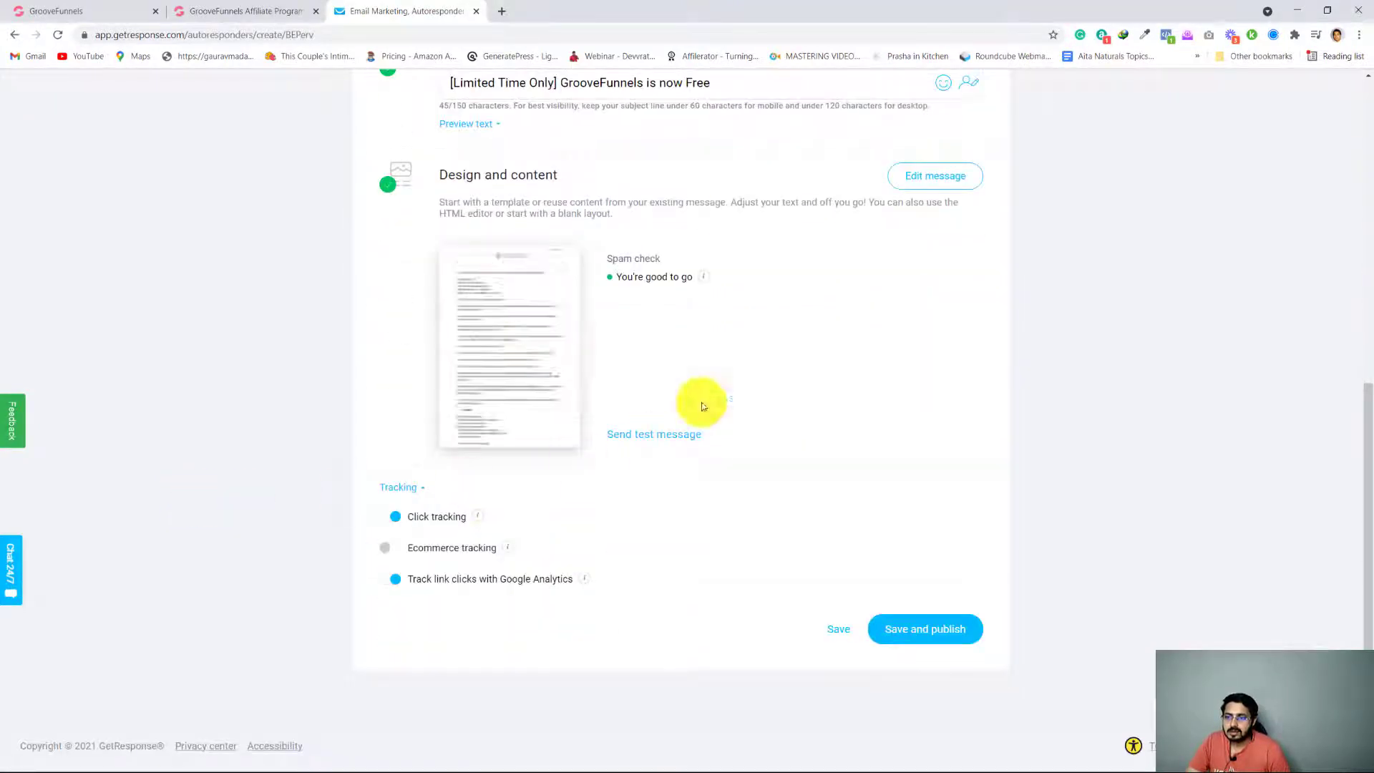
pyautogui.moveTo(700, 284)
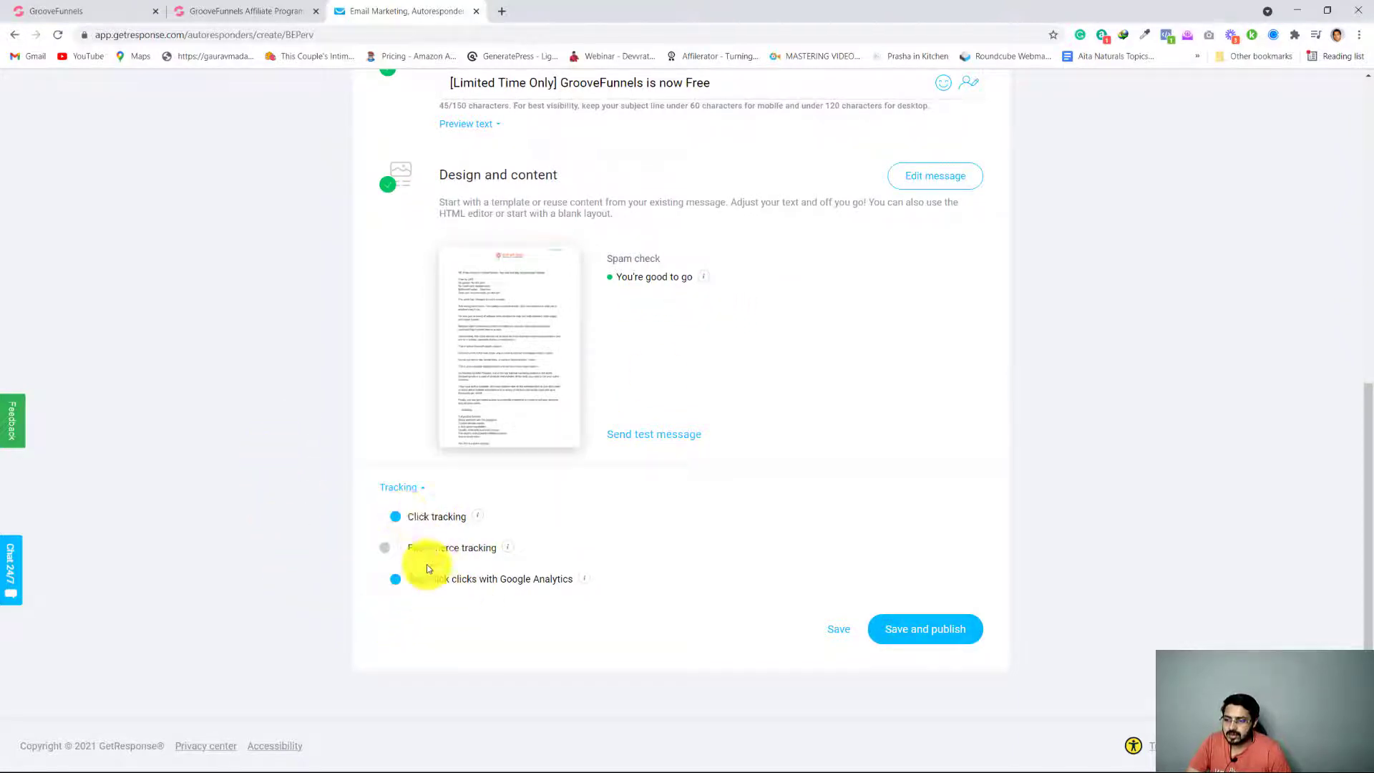
pyautogui.moveTo(485, 527)
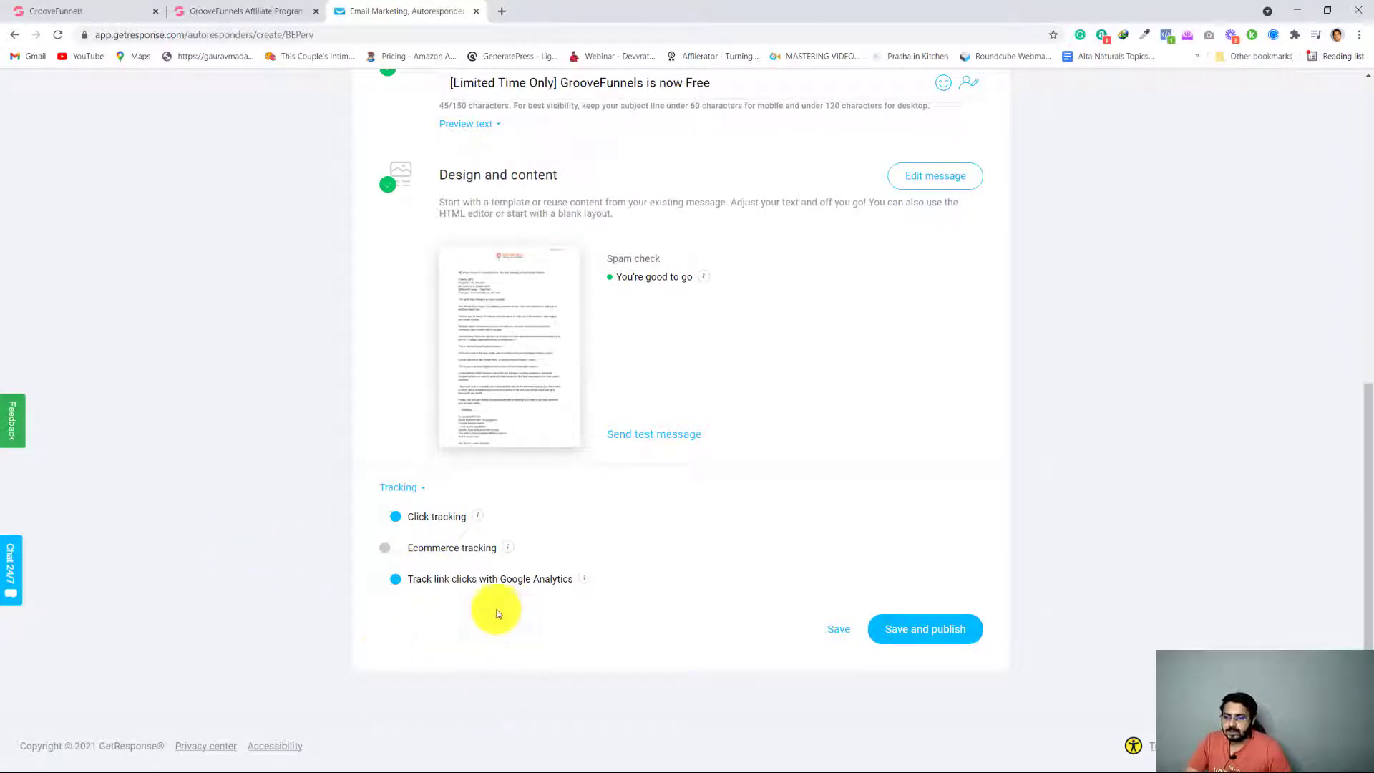
pyautogui.moveTo(483, 395)
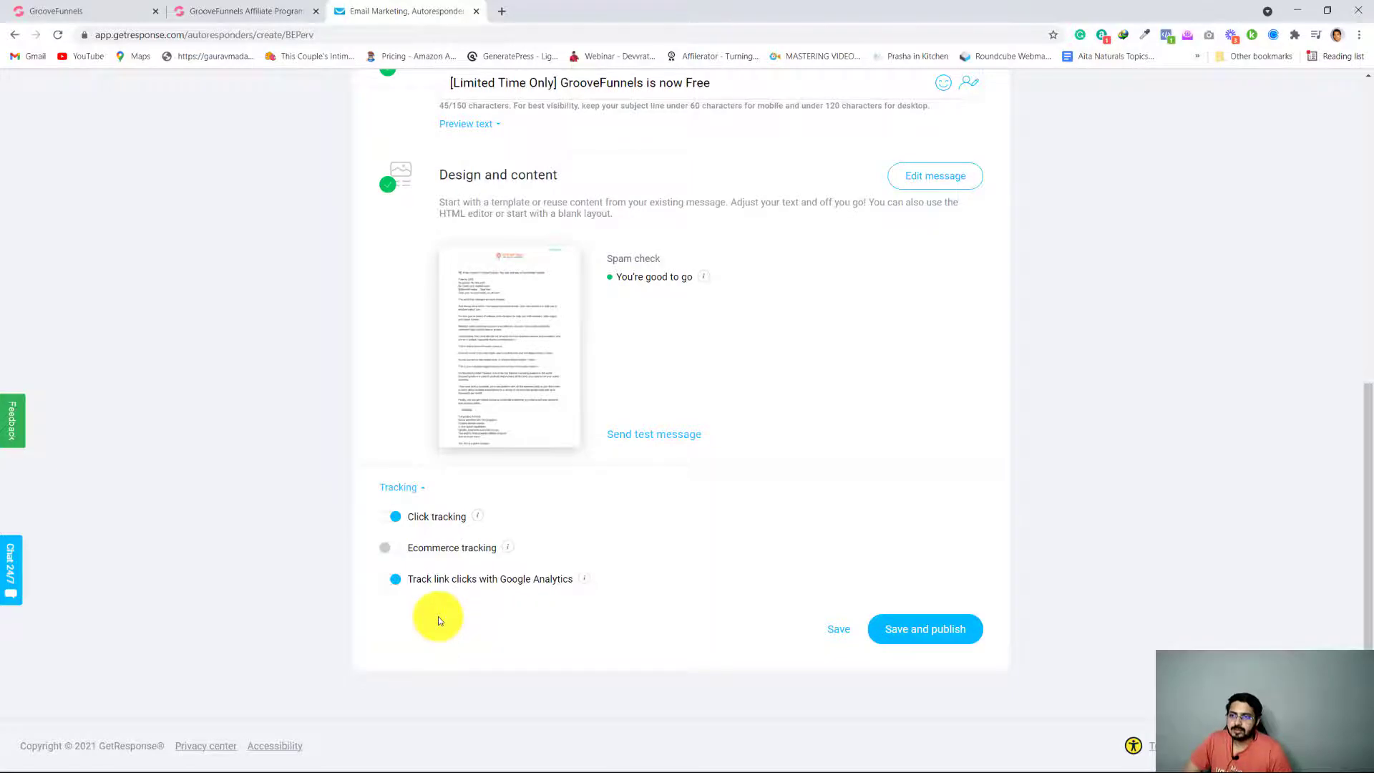
pyautogui.scroll(8, 362, 680)
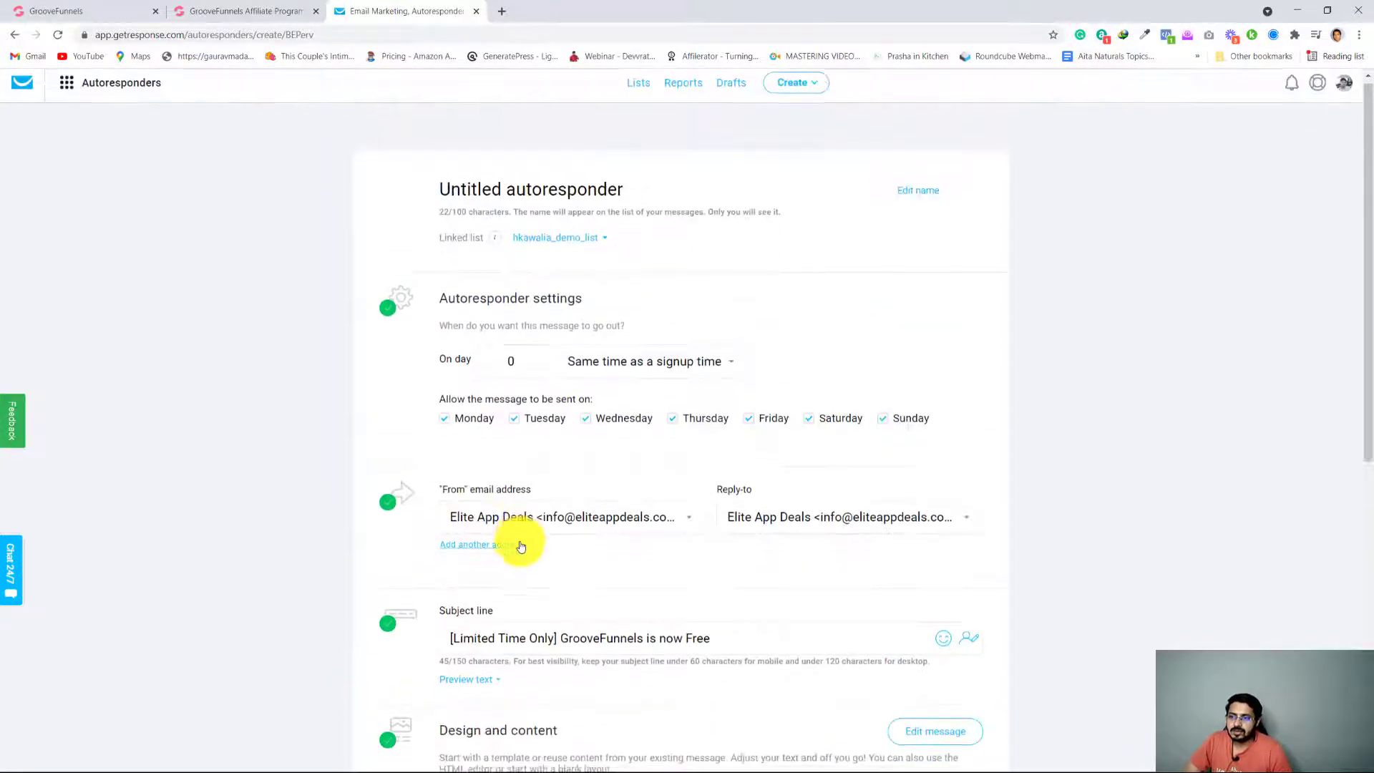
pyautogui.scroll(-8, 521, 544)
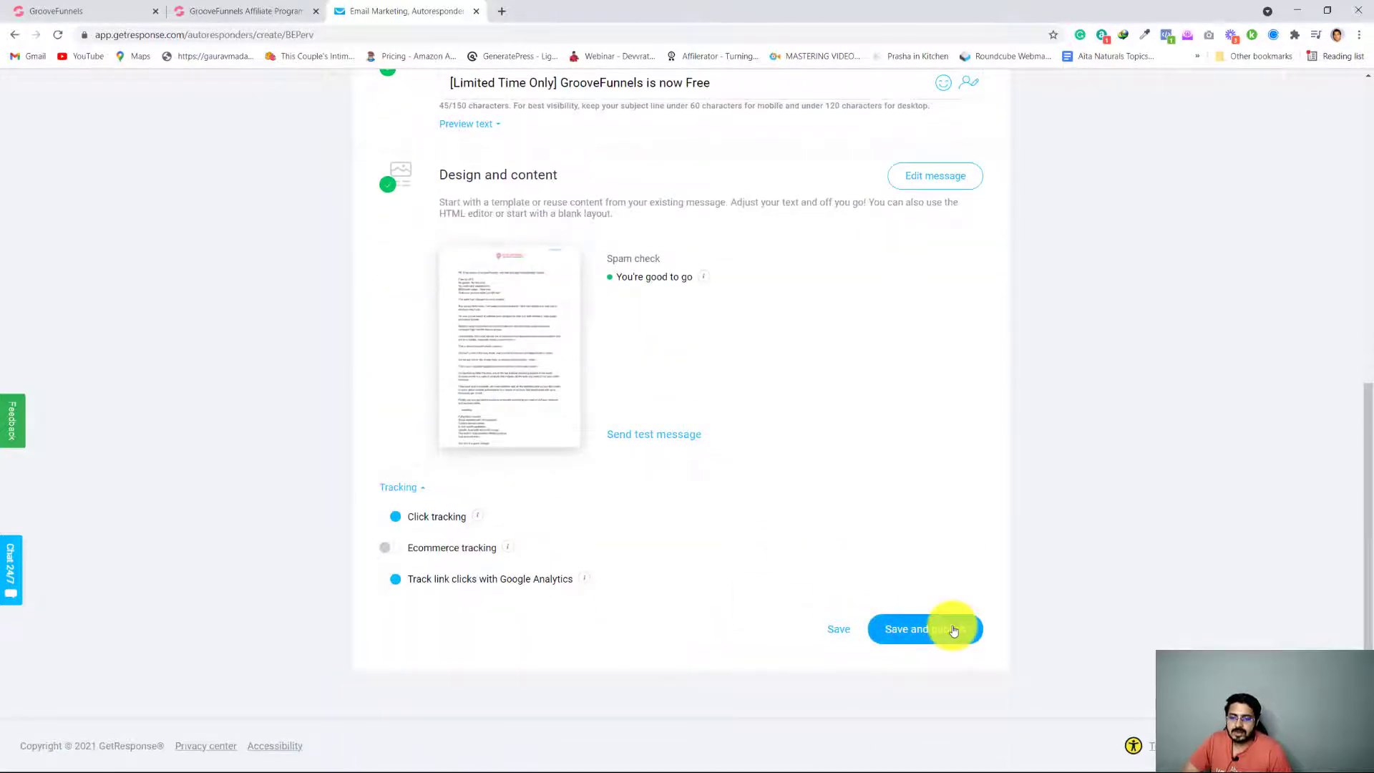
pyautogui.click(954, 630)
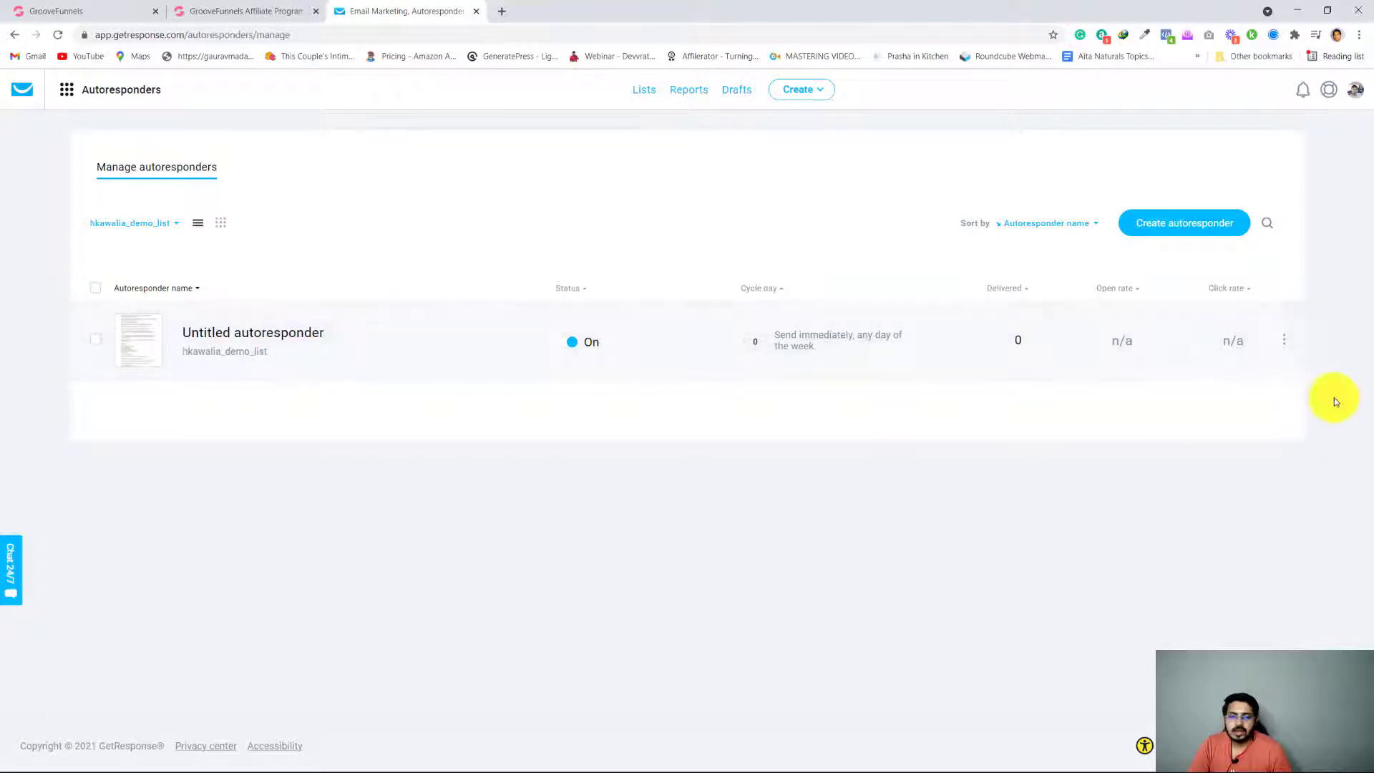
# Reopen the published autoresponder for editing, rename it Groove Promo, and close its setup page
pyautogui.moveTo(1278, 341)
pyautogui.click(1172, 353)
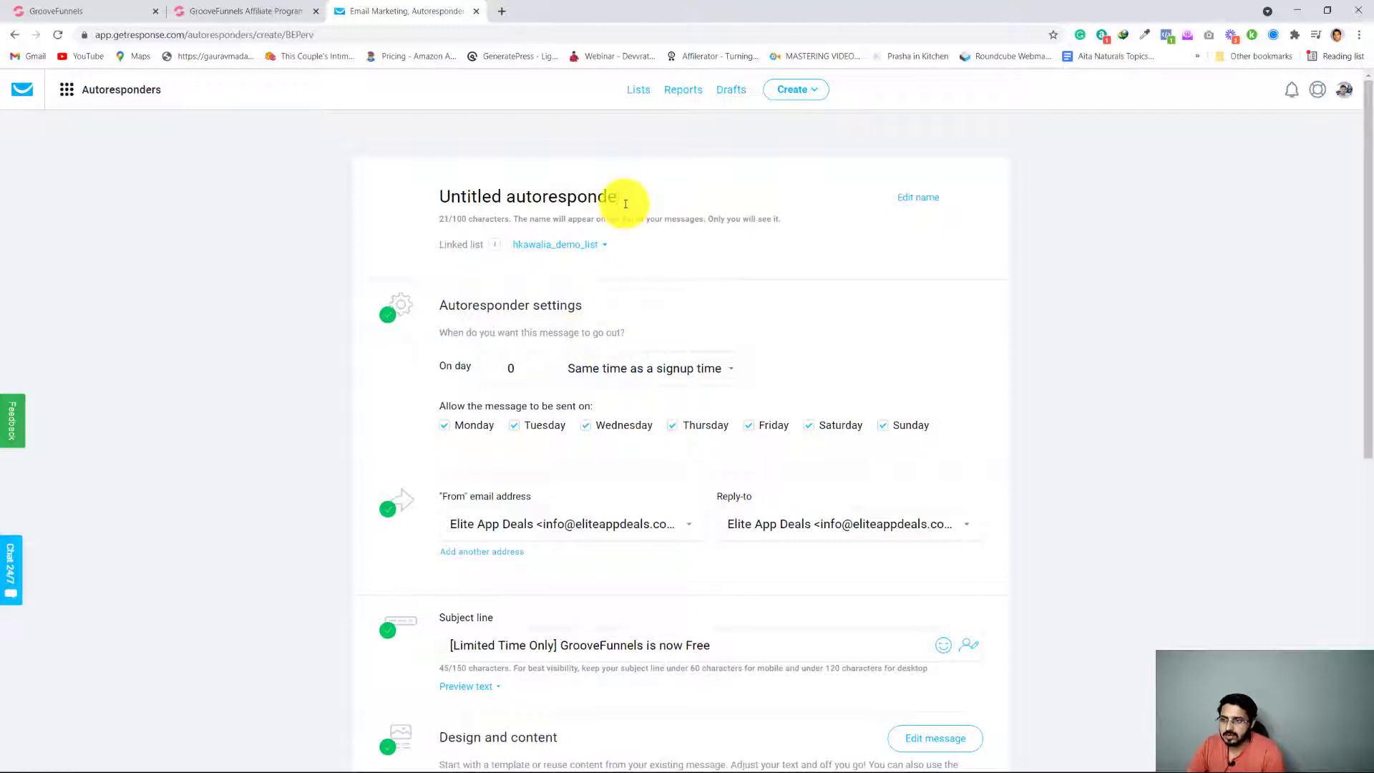
pyautogui.press('BackSpace')
pyautogui.press('BackSpace')
pyautogui.press('BackSpace')
pyautogui.press('BackSpace')
pyautogui.press('BackSpace')
pyautogui.press('BackSpace')
pyautogui.press('BackSpace')
pyautogui.press('BackSpace')
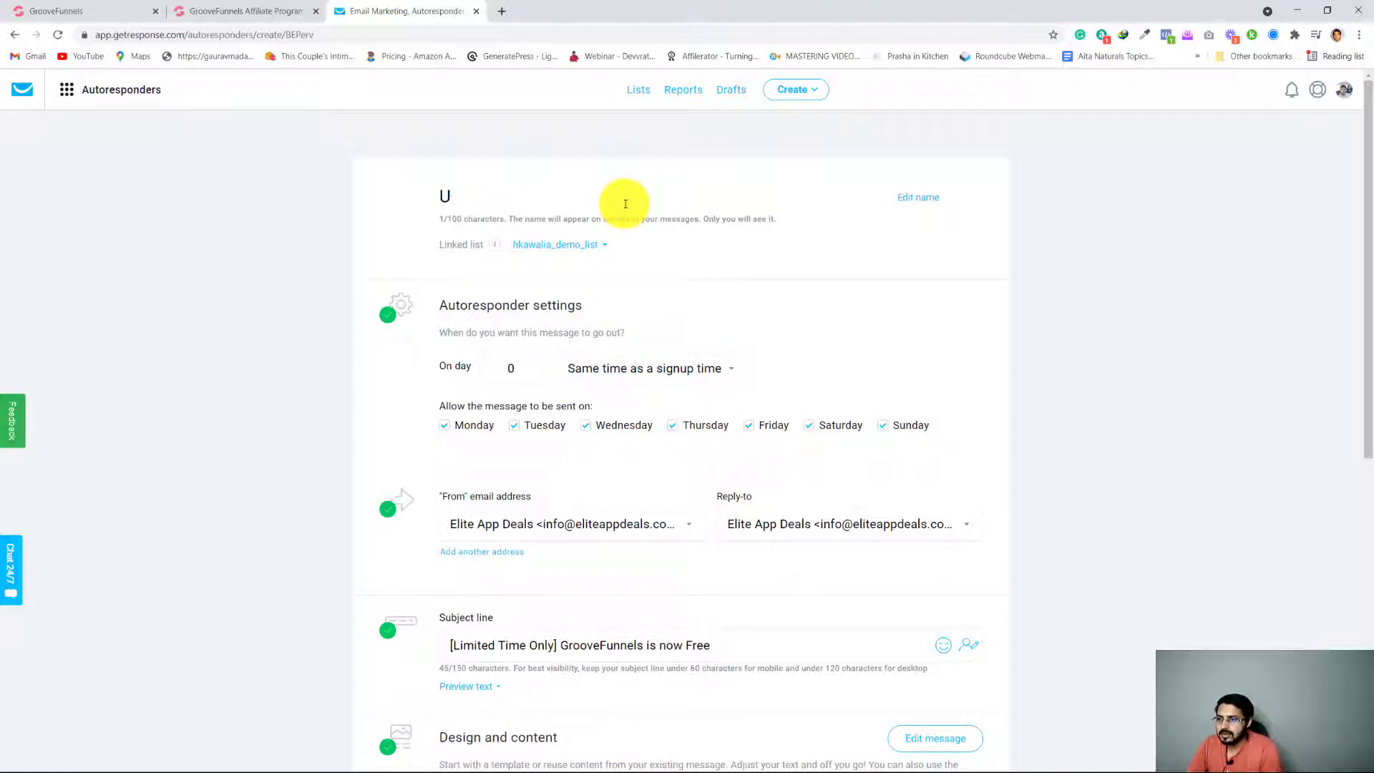
pyautogui.press('BackSpace')
pyautogui.write('Groove Promo')
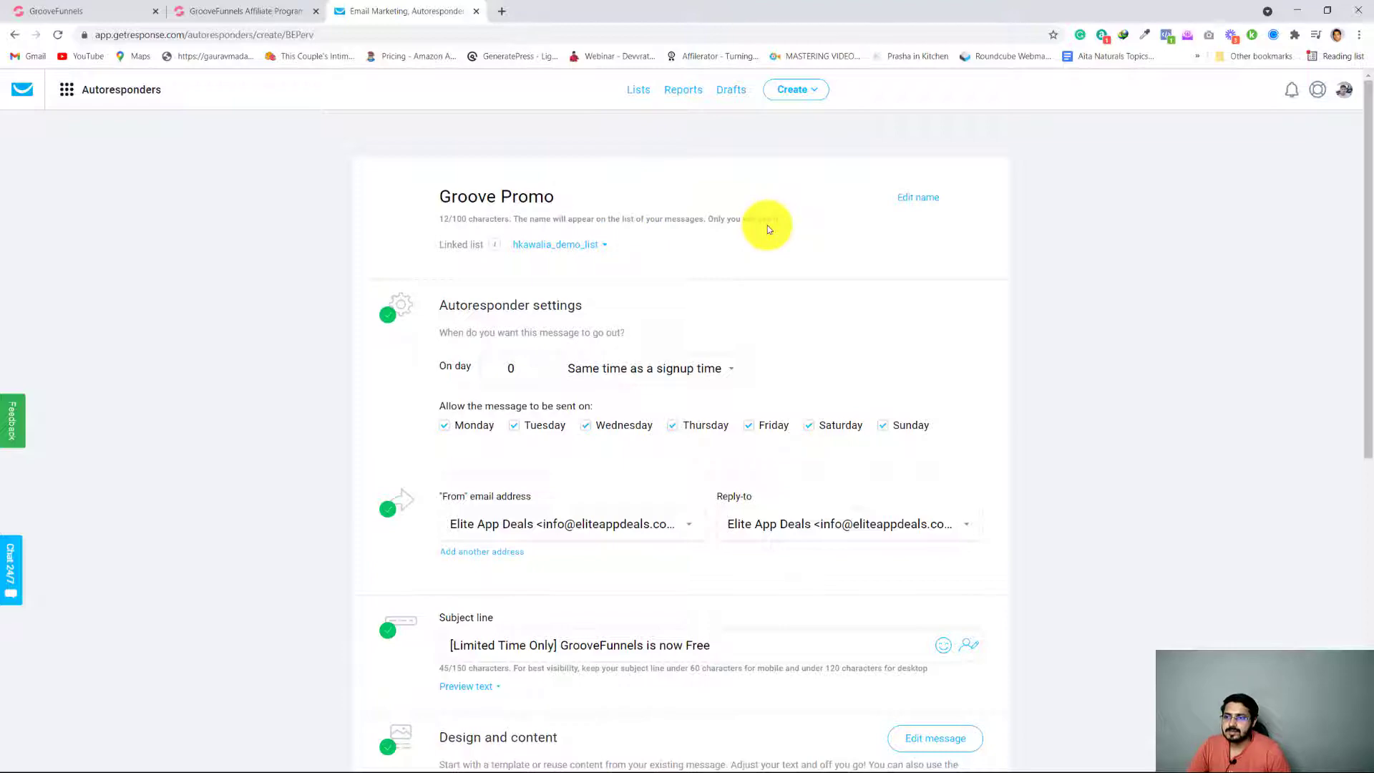
pyautogui.scroll(-8, 243, 411)
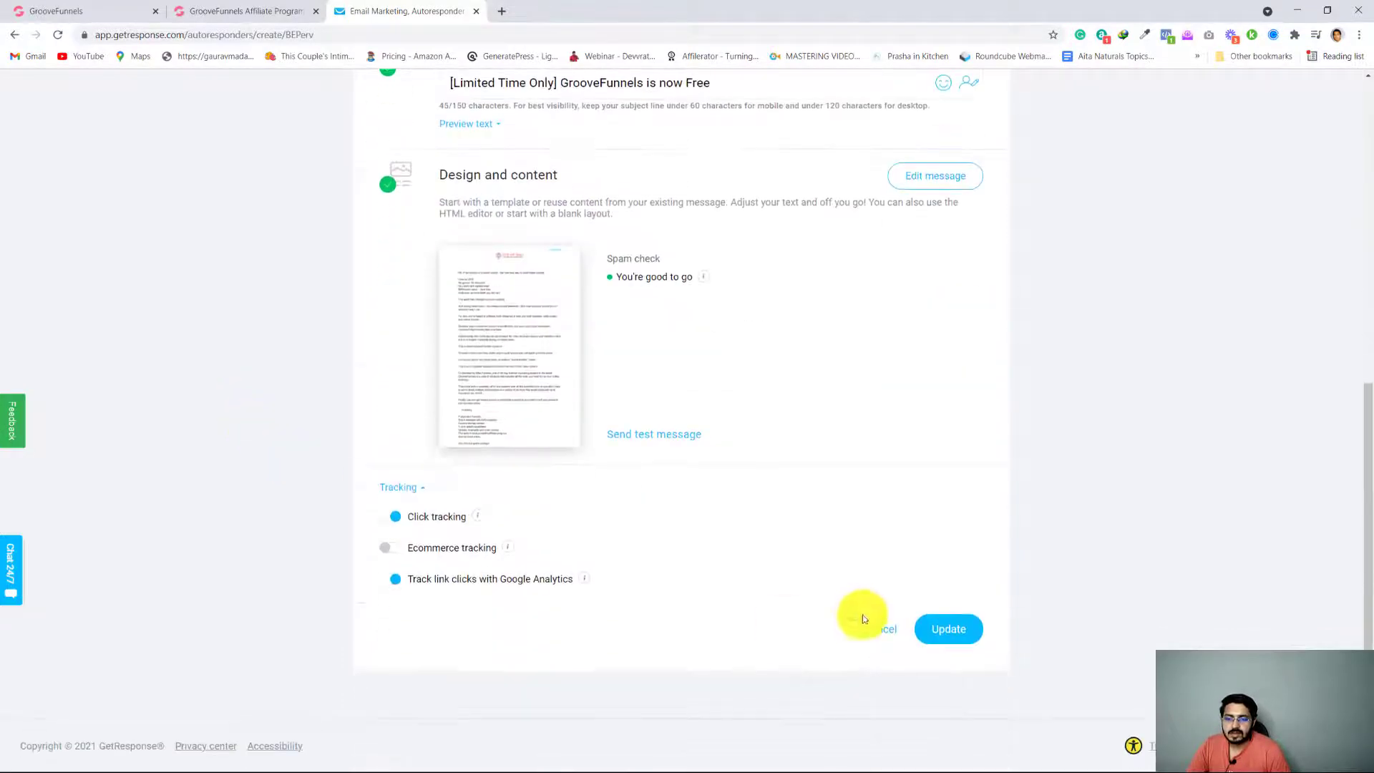
pyautogui.click(927, 628)
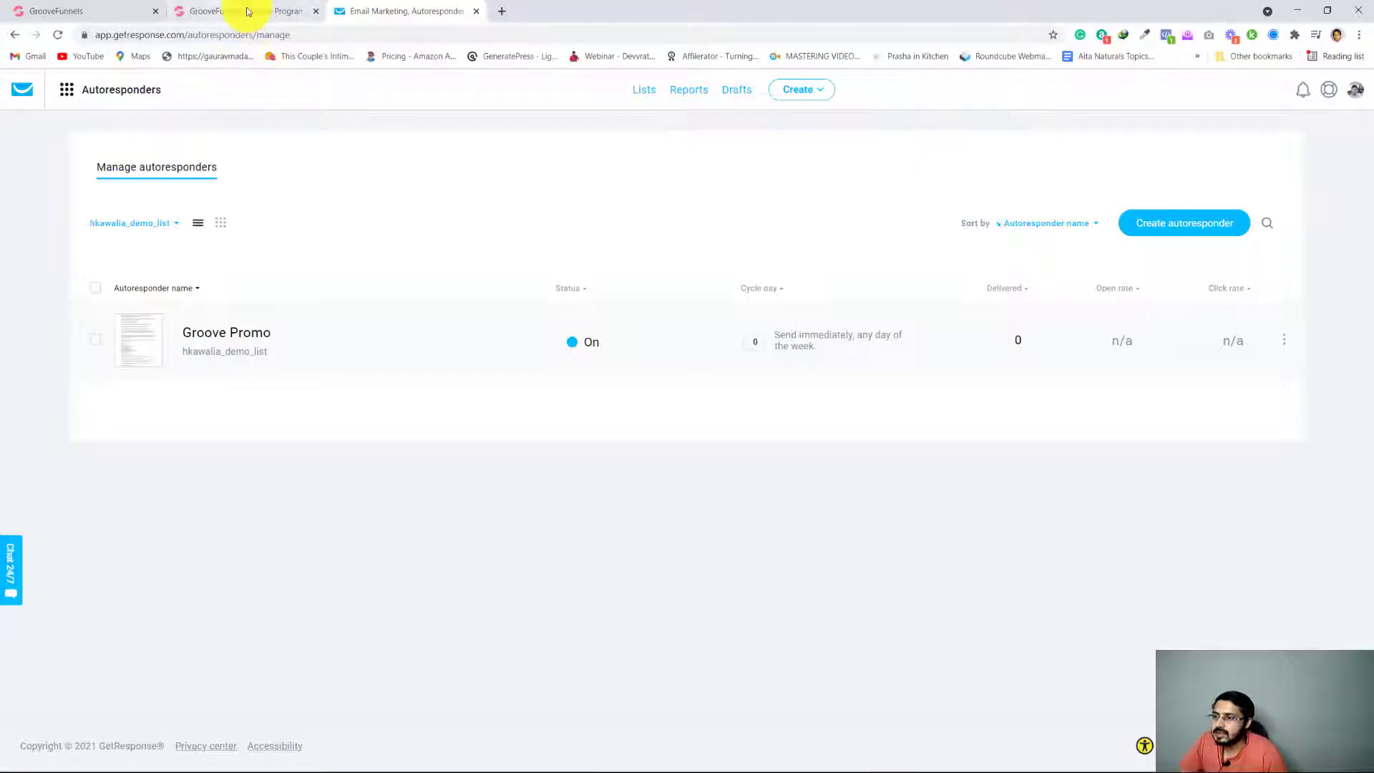
# Switch to the GrooveFunnels affiliate page, open the Better Way email swipe and look over its subject lines and body
pyautogui.click(247, 11)
pyautogui.scroll(8, 221, 406)
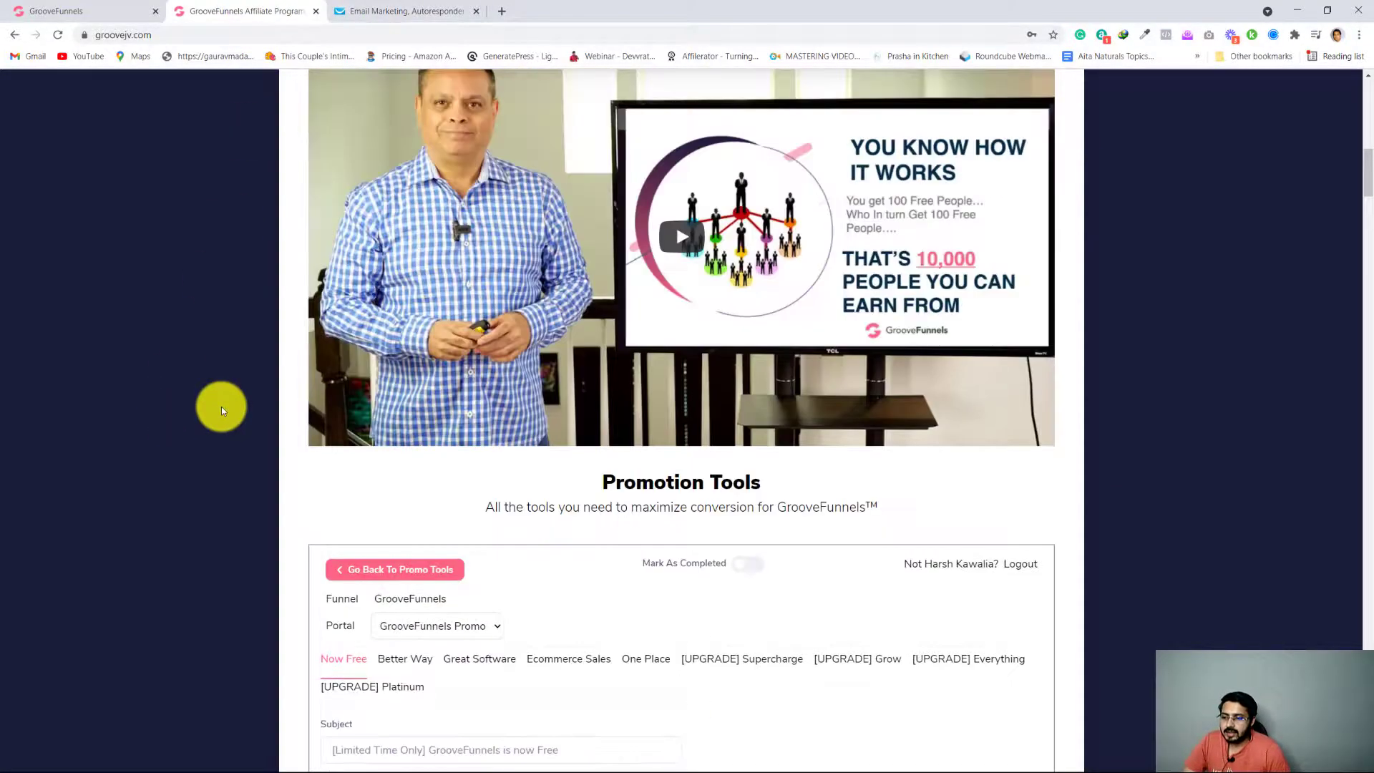
pyautogui.scroll(-2, 221, 407)
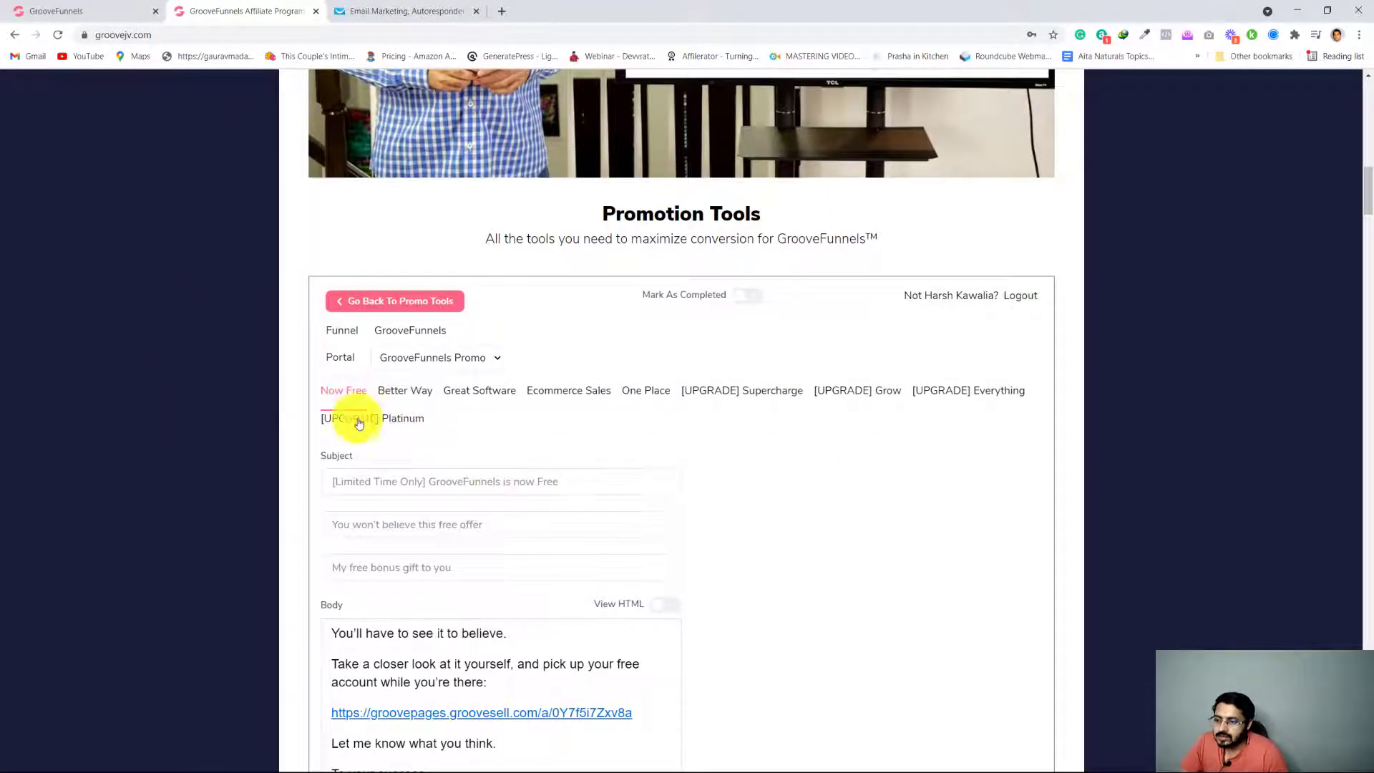
pyautogui.click(406, 394)
pyautogui.scroll(-3, 447, 537)
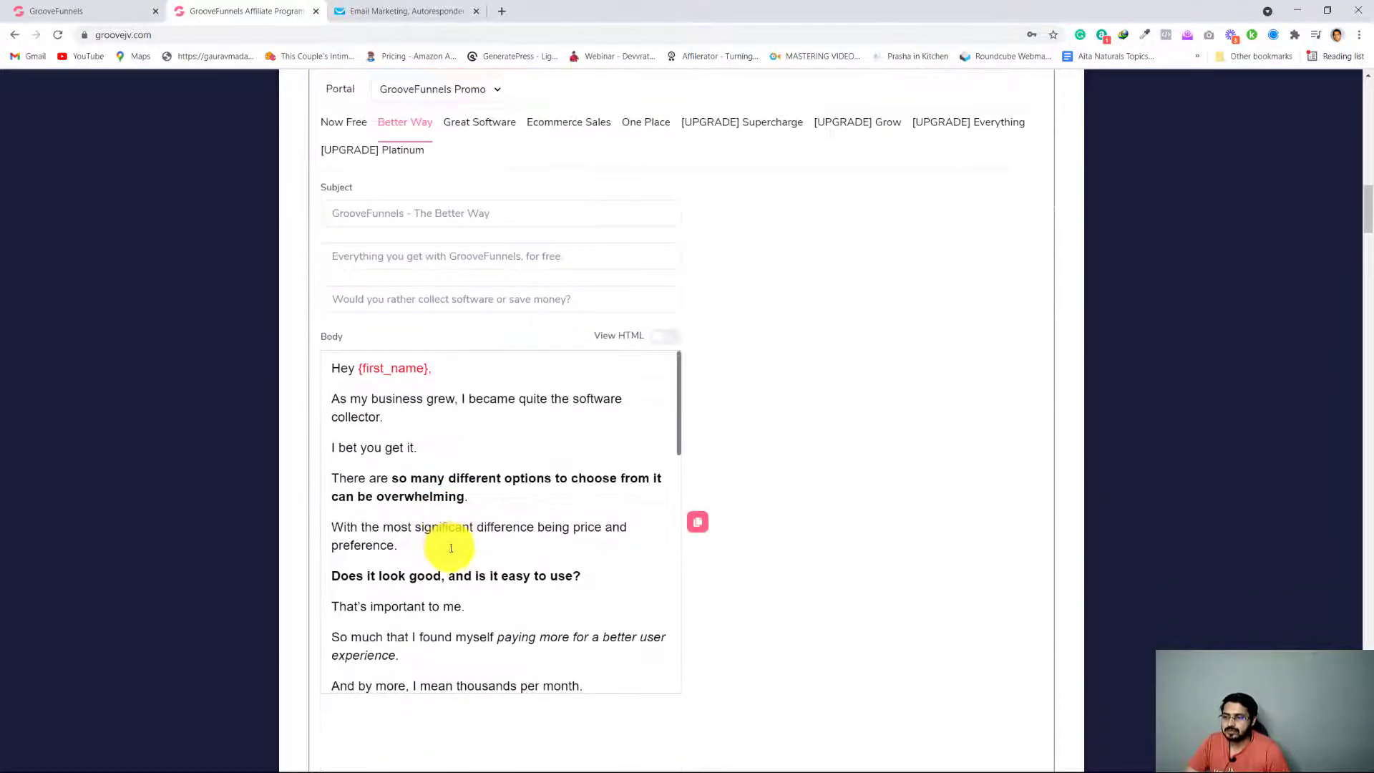
pyautogui.scroll(-2, 451, 548)
pyautogui.scroll(2, 450, 544)
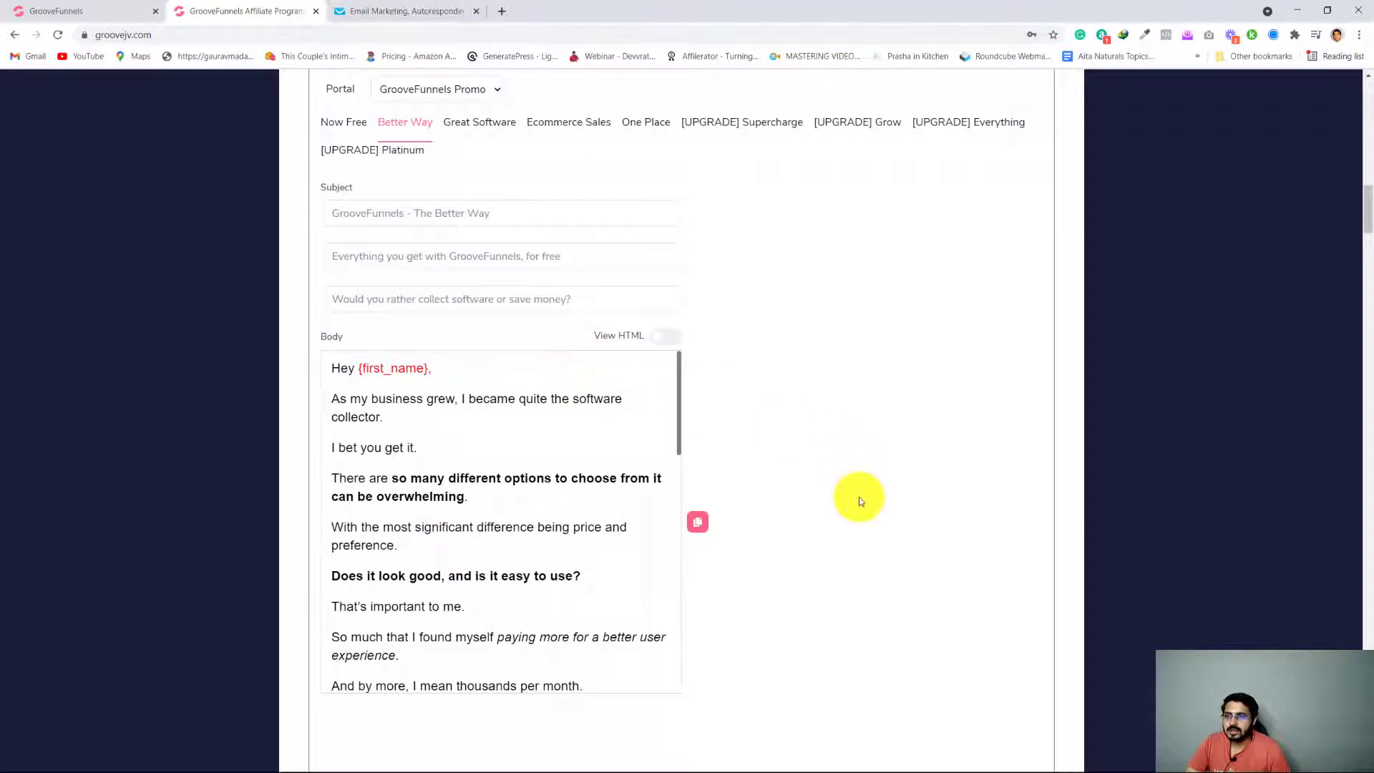
pyautogui.scroll(2, 859, 501)
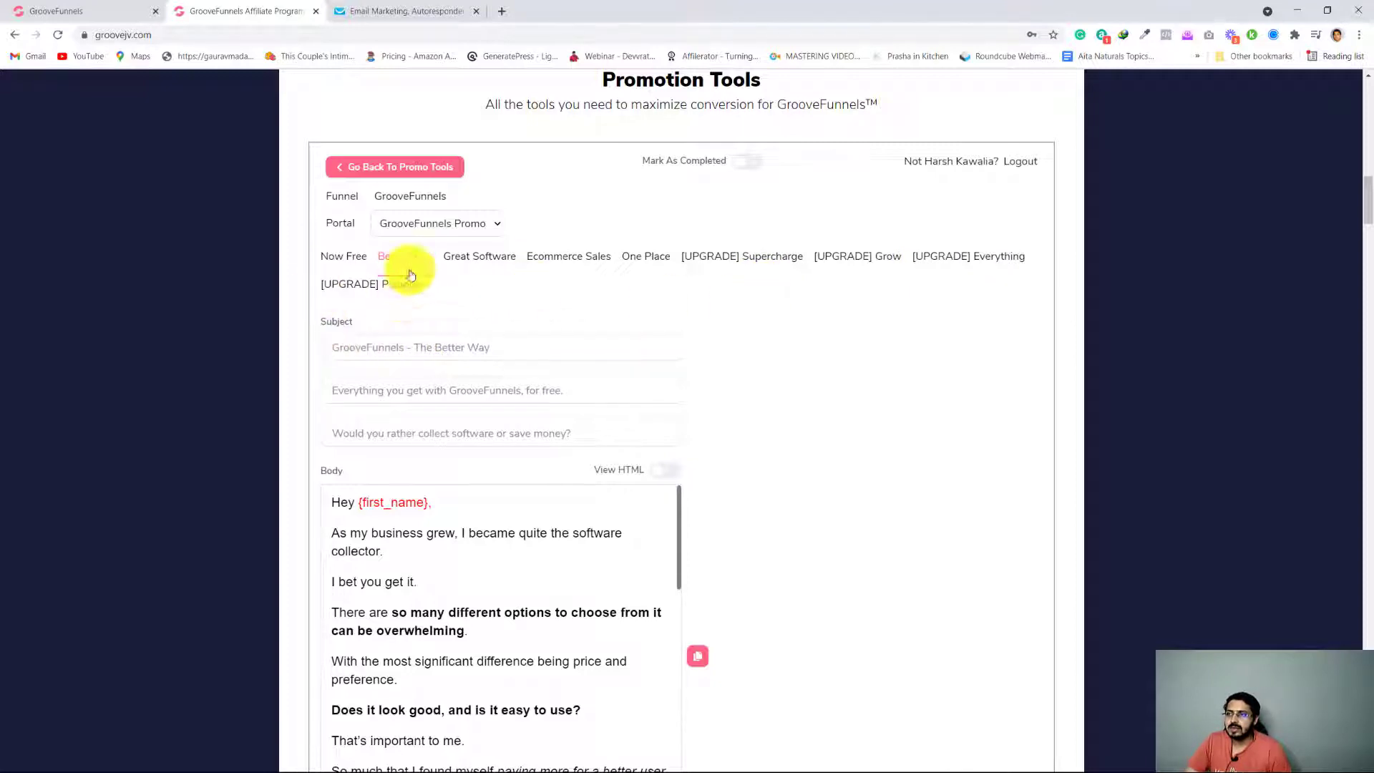
# Return to GetResponse and duplicate the Groove Promo autoresponder
pyautogui.click(407, 11)
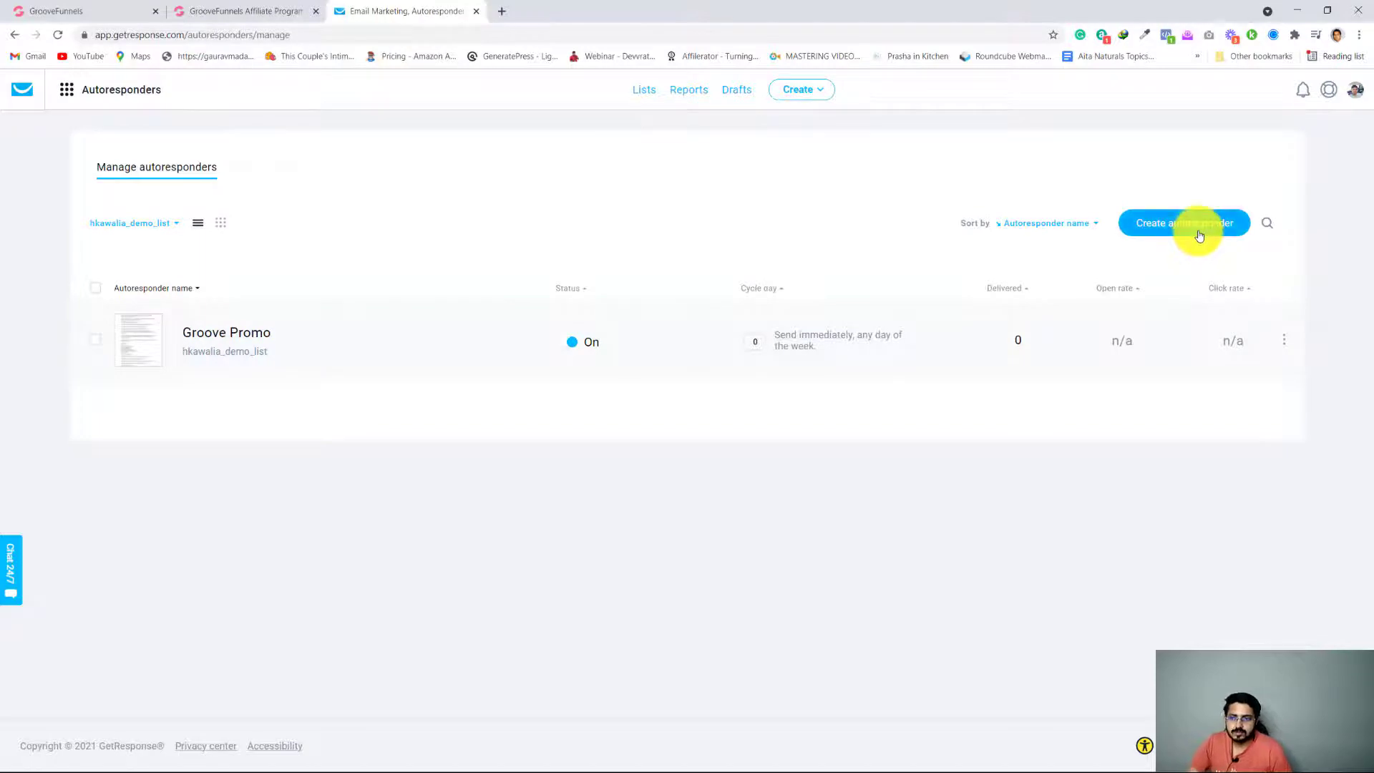
pyautogui.click(1281, 342)
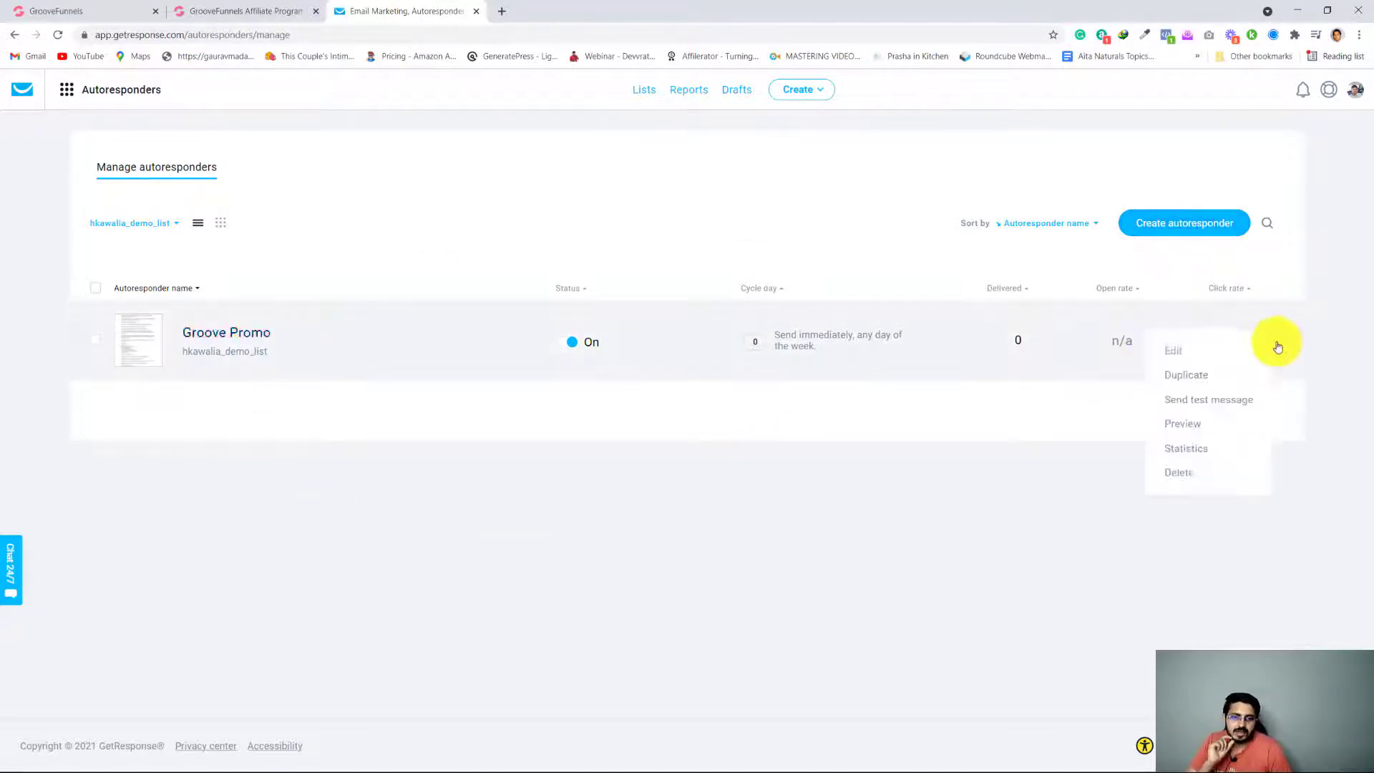
pyautogui.click(1199, 373)
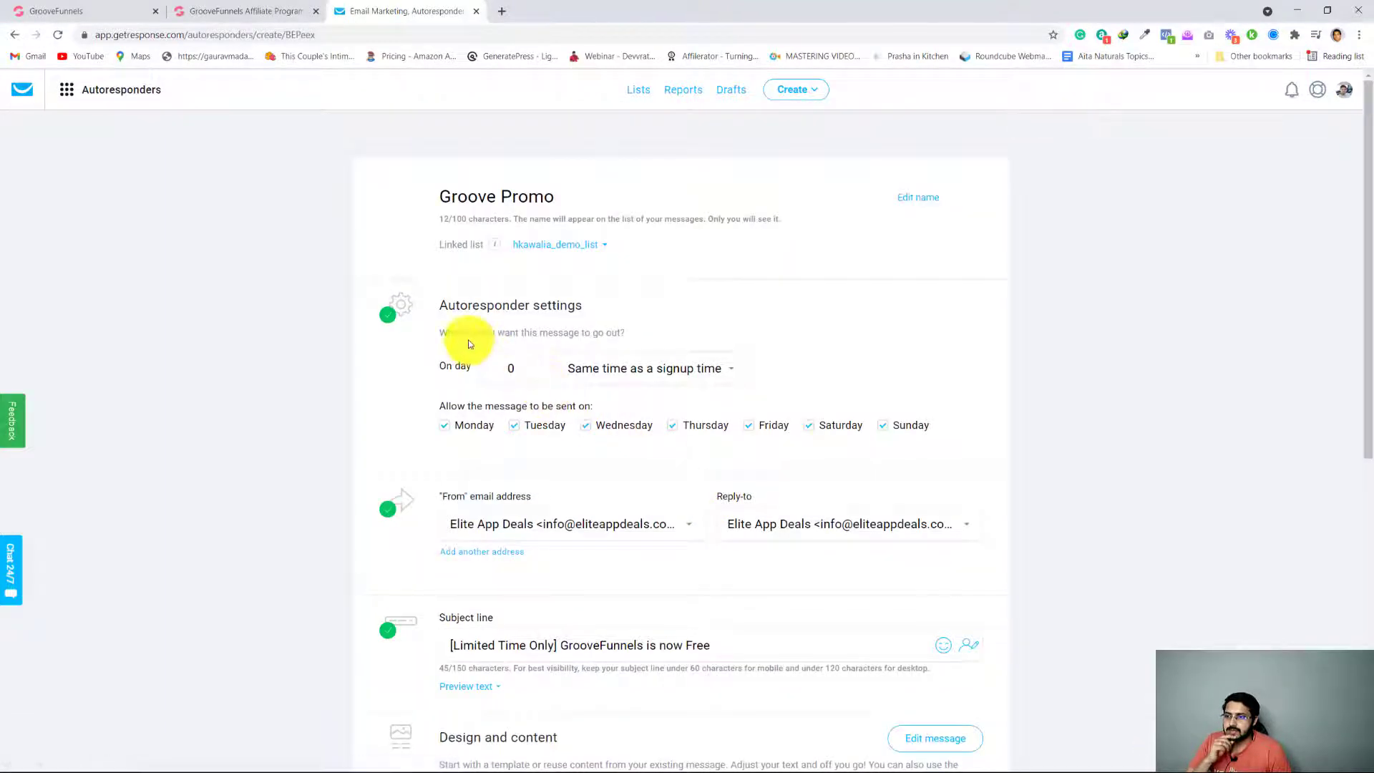
# Review the duplicated autoresponder's name, schedule, sender, subject and tracking settings, and open its message for editing
pyautogui.click(565, 195)
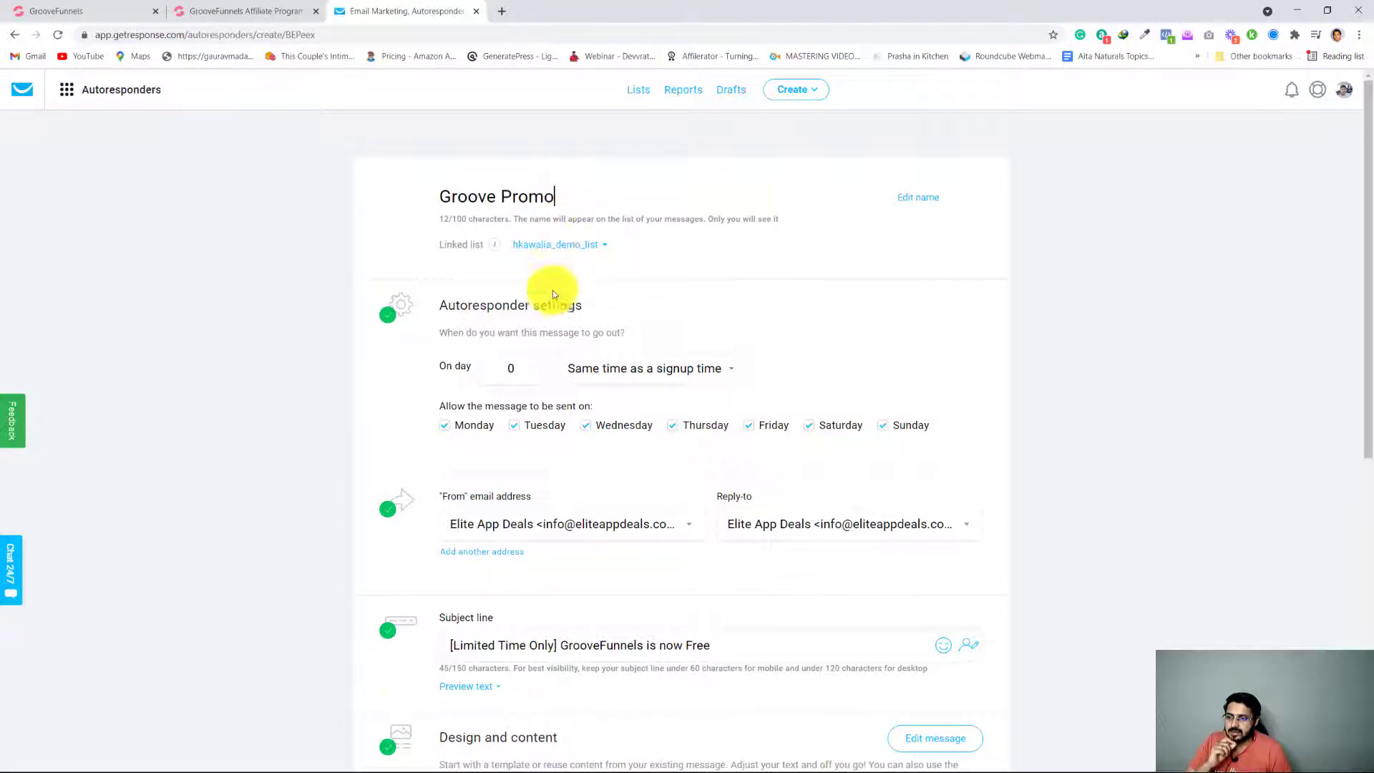
pyautogui.scroll(-2, 284, 548)
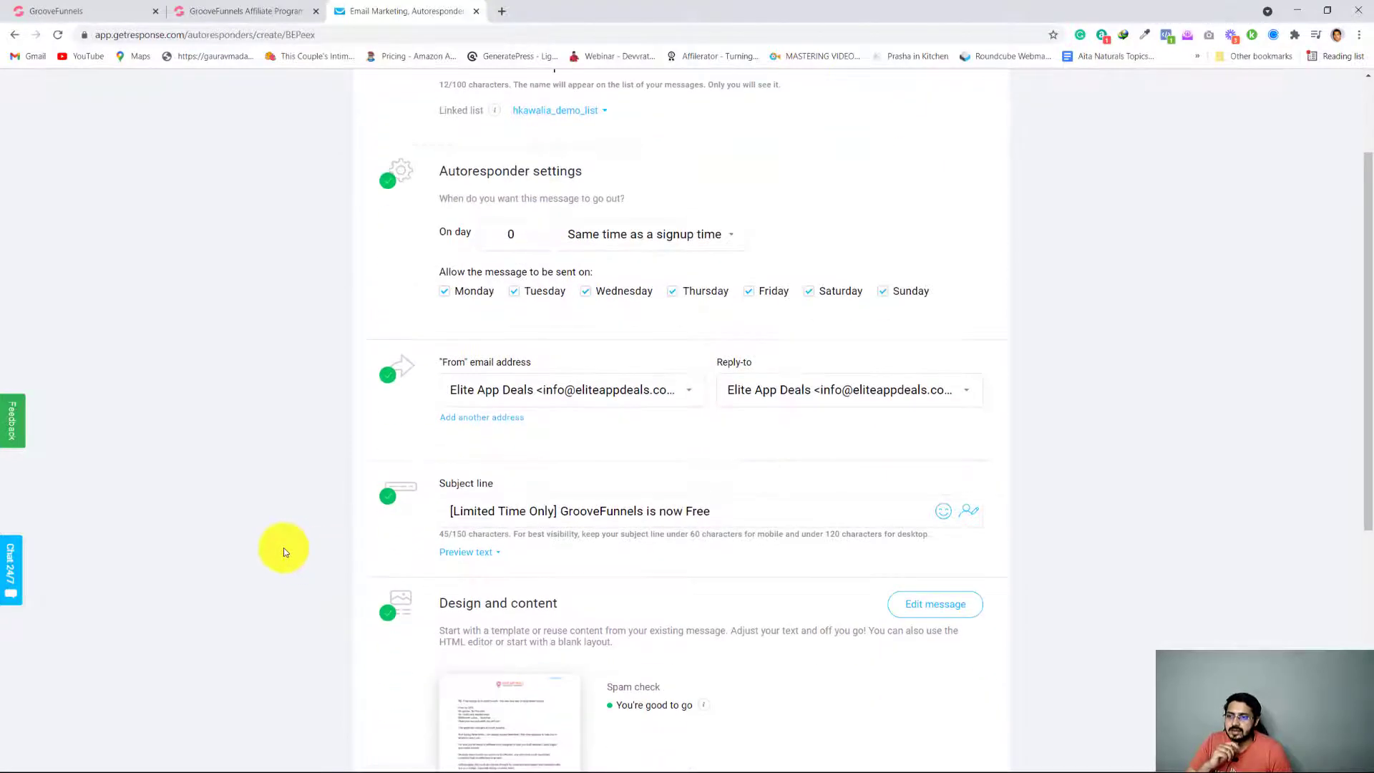
pyautogui.scroll(-2, 283, 547)
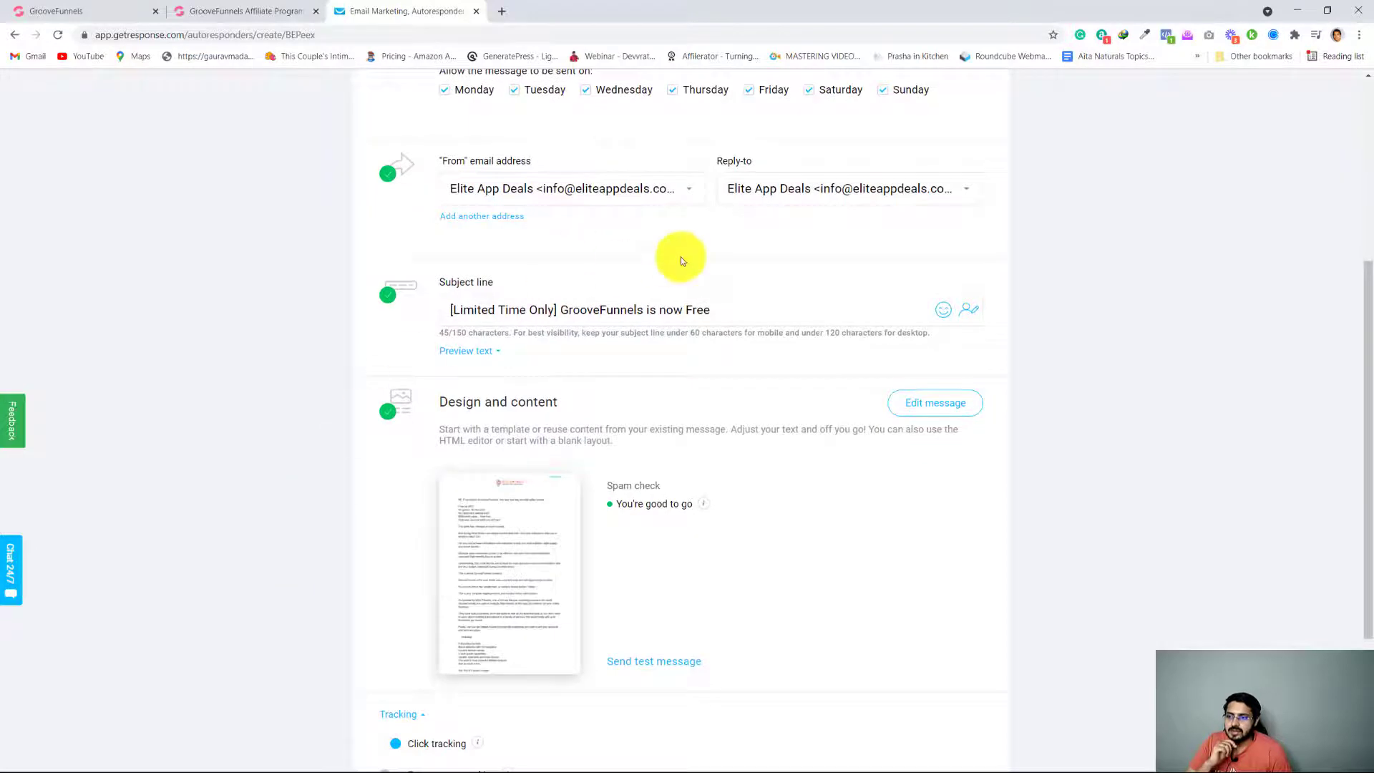
pyautogui.scroll(-2, 200, 507)
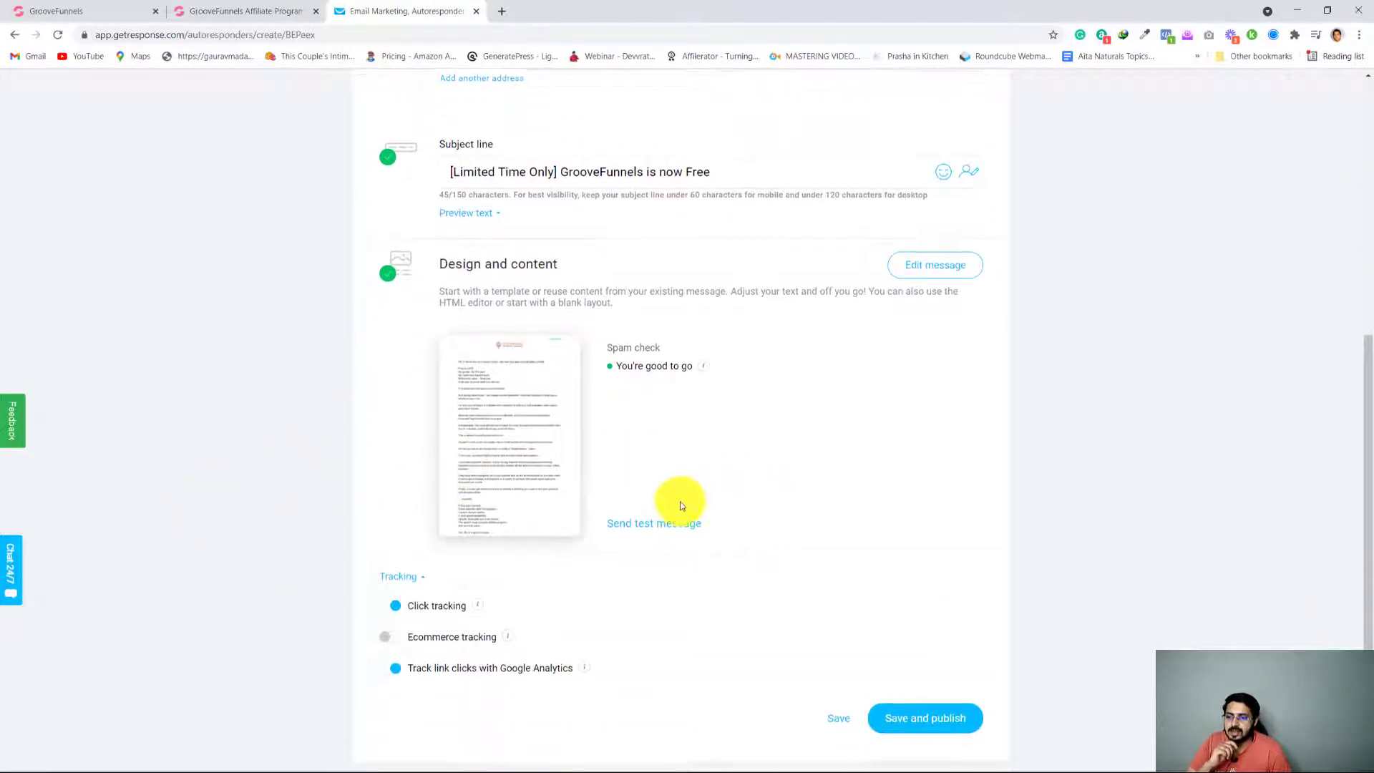
pyautogui.scroll(-2, 680, 500)
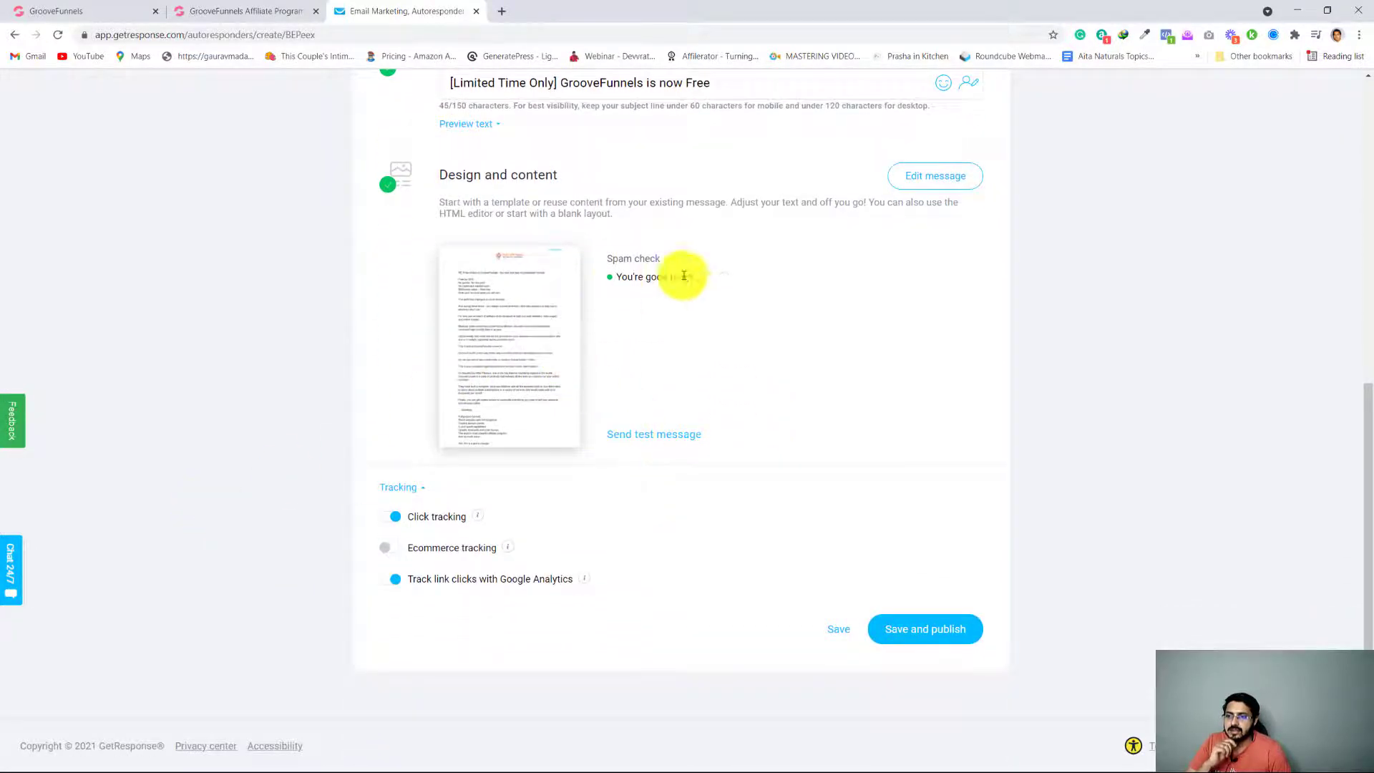
pyautogui.click(511, 351)
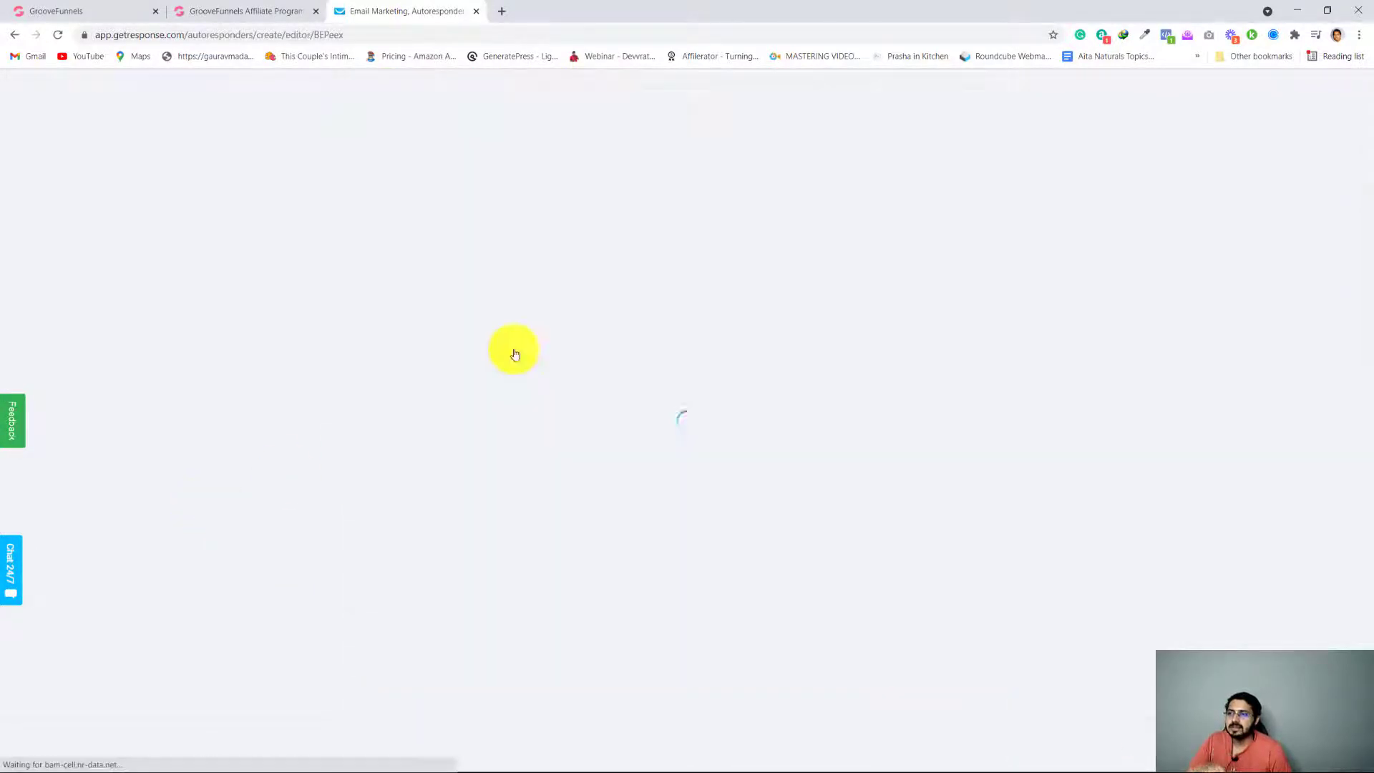
# Copy the Better Way swipe's body text from the GrooveFunnels affiliate page and return to the GetResponse message editor
pyautogui.click(255, 5)
pyautogui.scroll(-2, 491, 506)
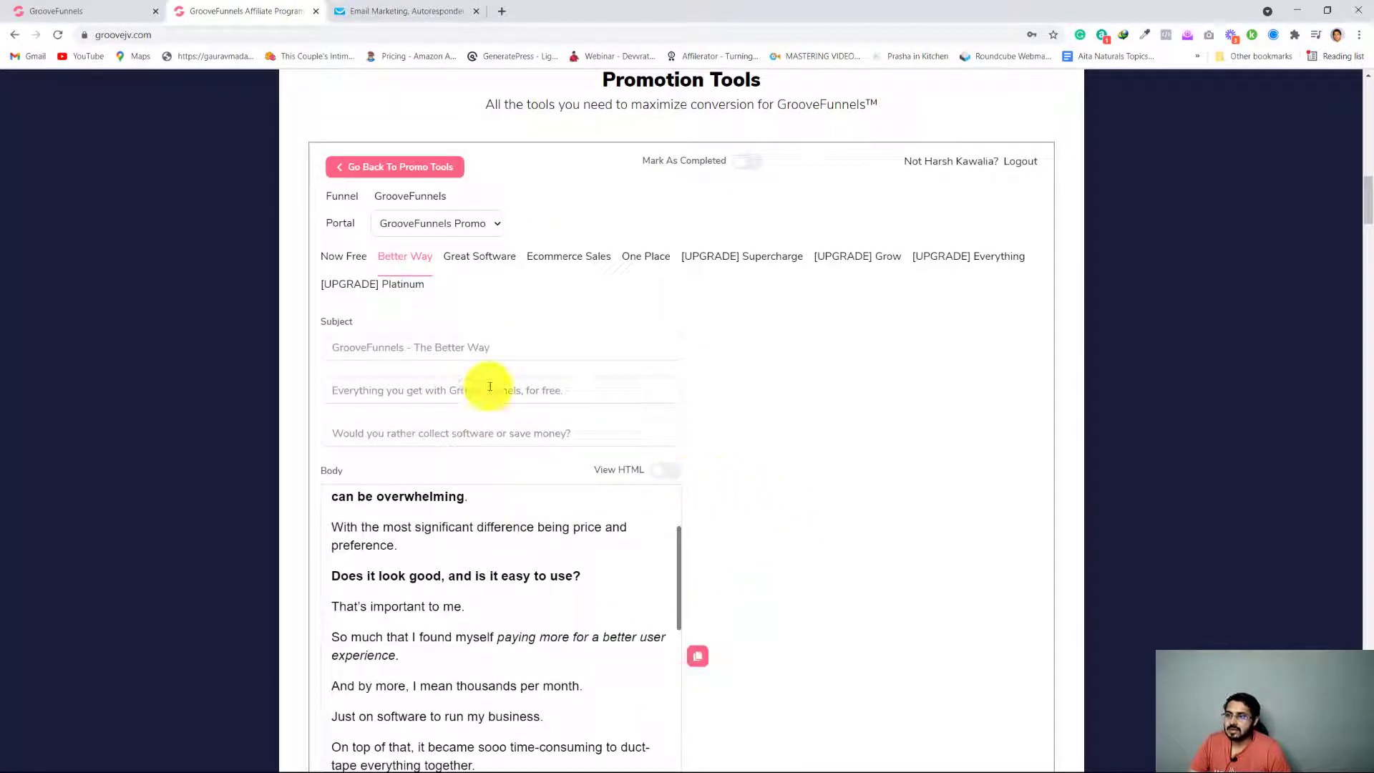
pyautogui.scroll(4, 498, 448)
pyautogui.click(397, 11)
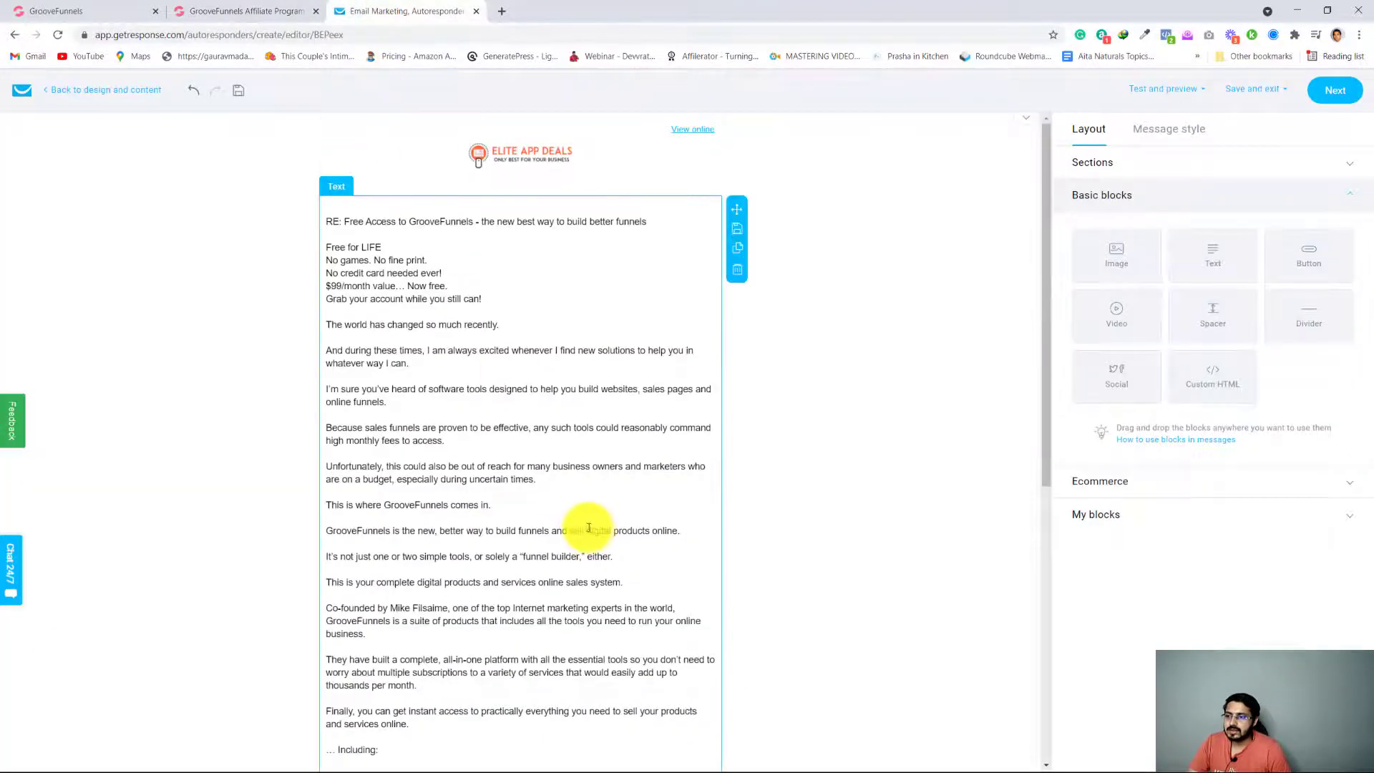
# Replace all the text in the message's text block with the copied Better Way swipe and look it over
pyautogui.scroll(-3, 588, 527)
pyautogui.tripleClick(493, 456)
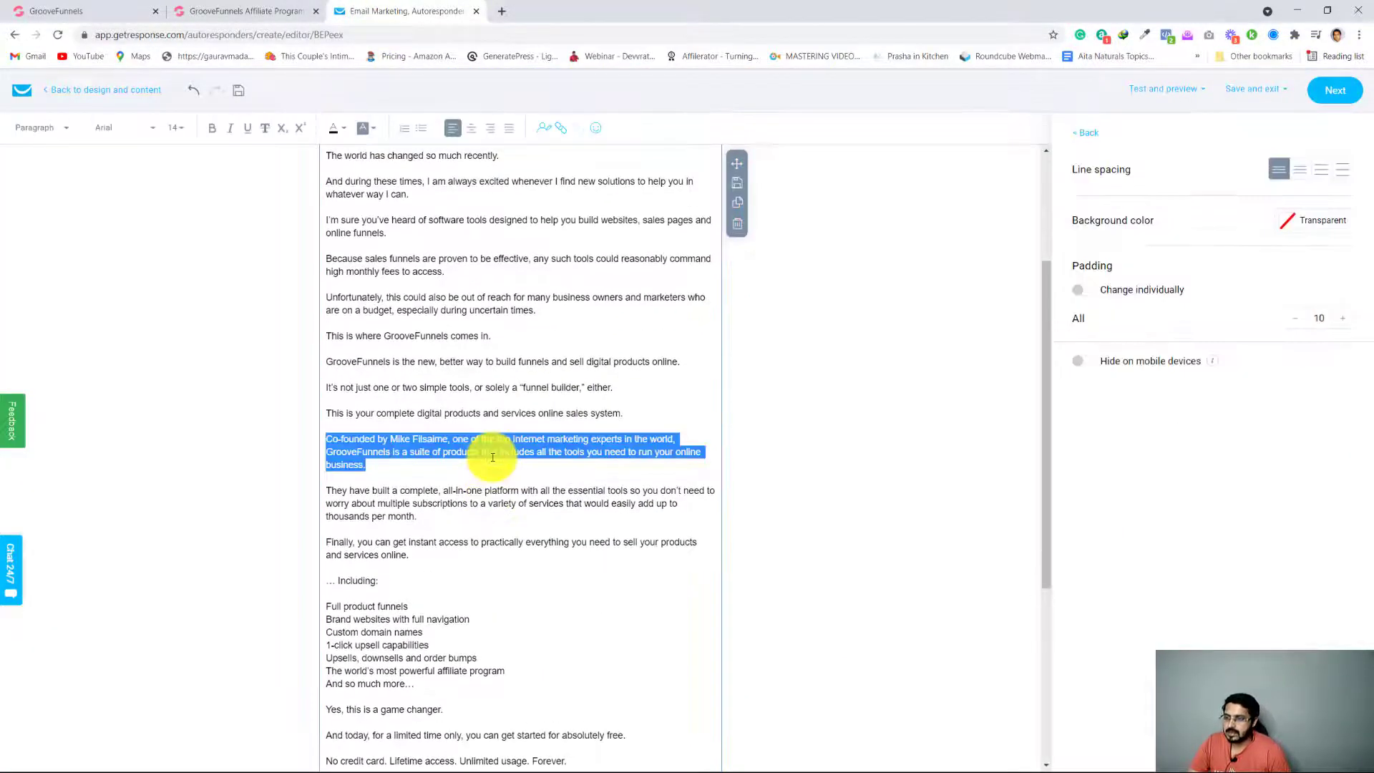
pyautogui.hotkey('ctrl', 'a')
pyautogui.press('Delete')
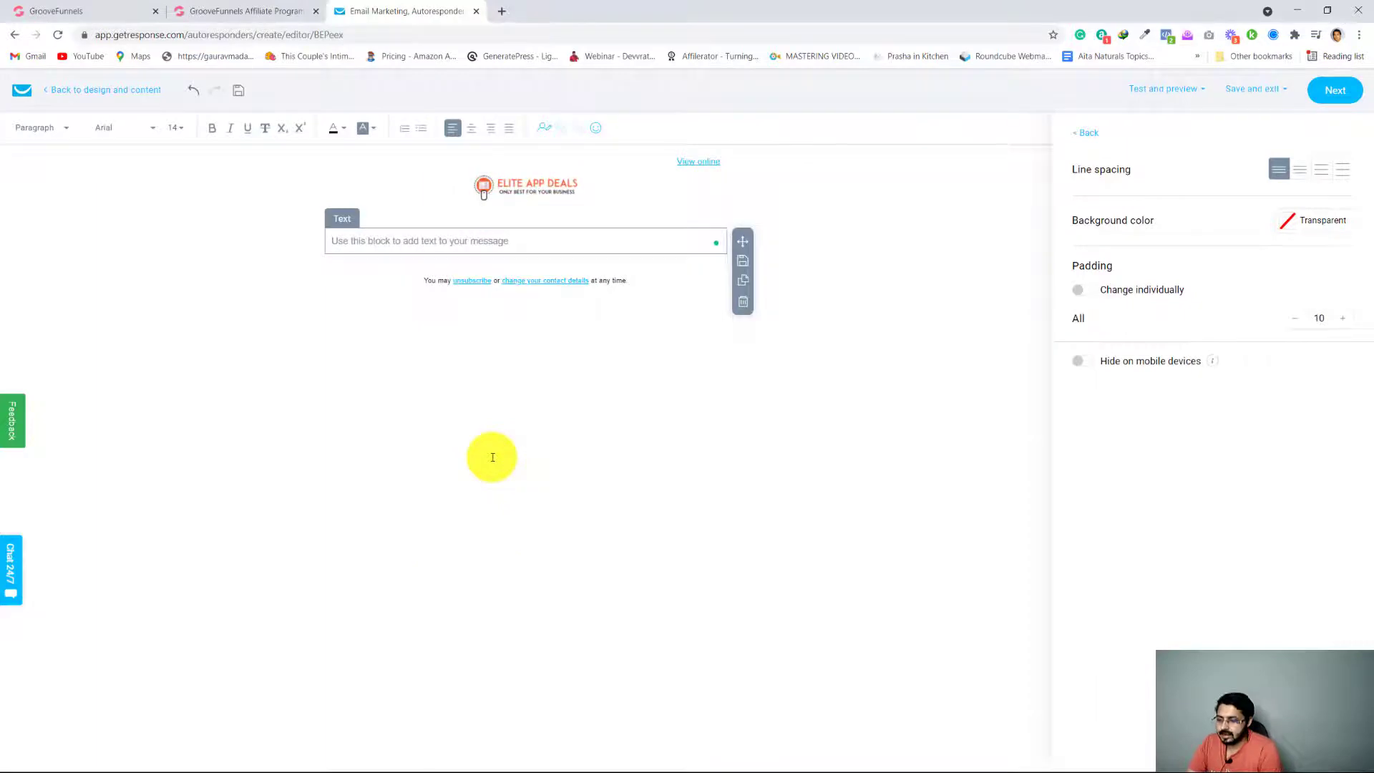
pyautogui.hotkey('ctrl', 'v')
pyautogui.scroll(-3, 515, 475)
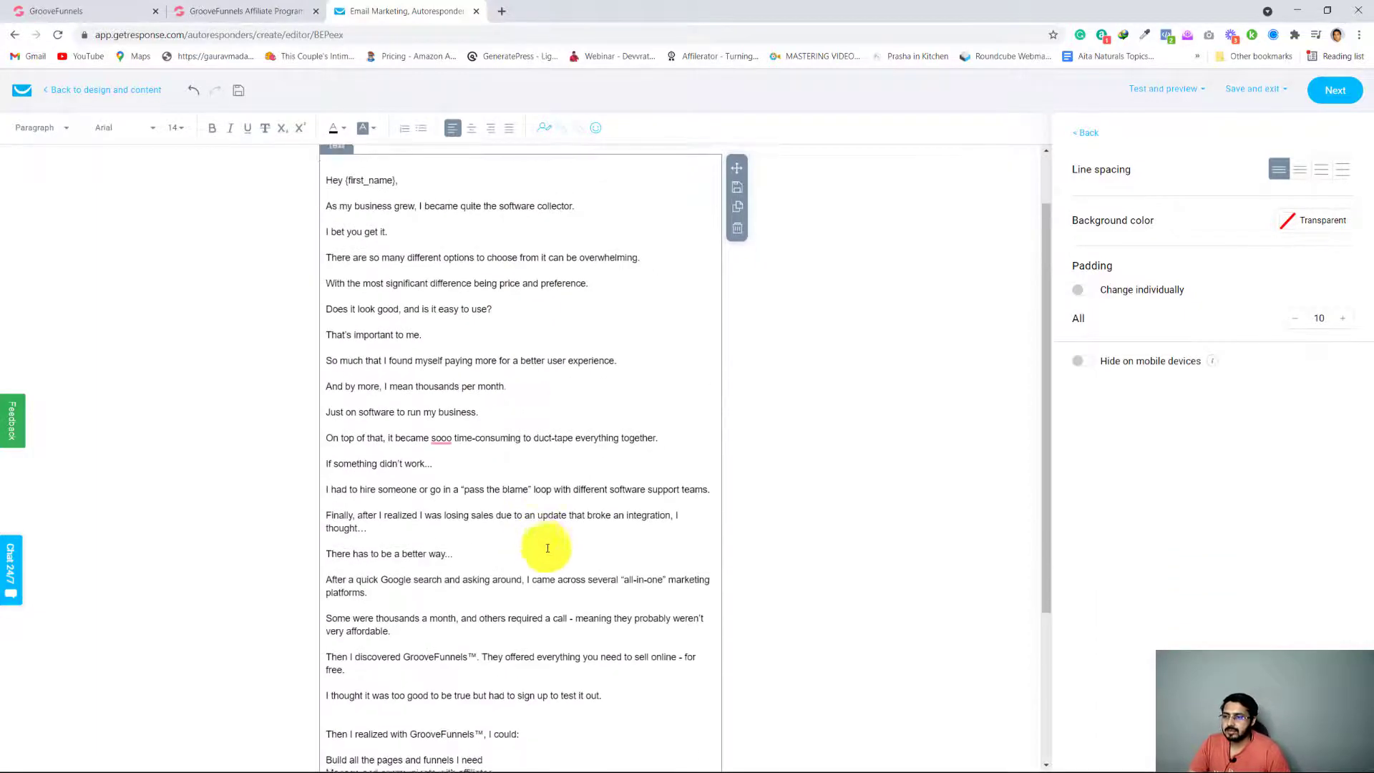
pyautogui.scroll(2, 536, 544)
pyautogui.scroll(-2, 540, 546)
pyautogui.scroll(-3, 539, 546)
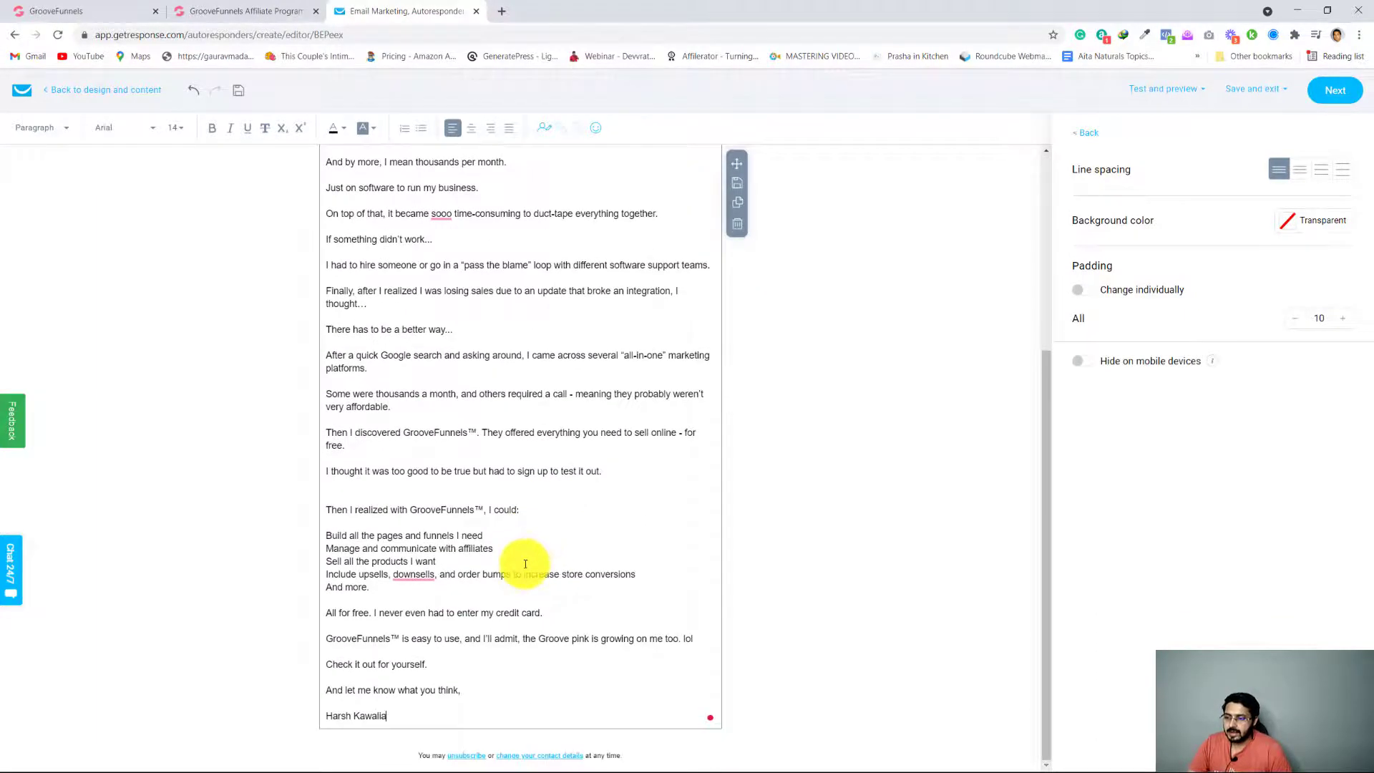
# Replace the {first_name} placeholder after "Hey" in the greeting with the firstname contact data field
pyautogui.scroll(5, 473, 640)
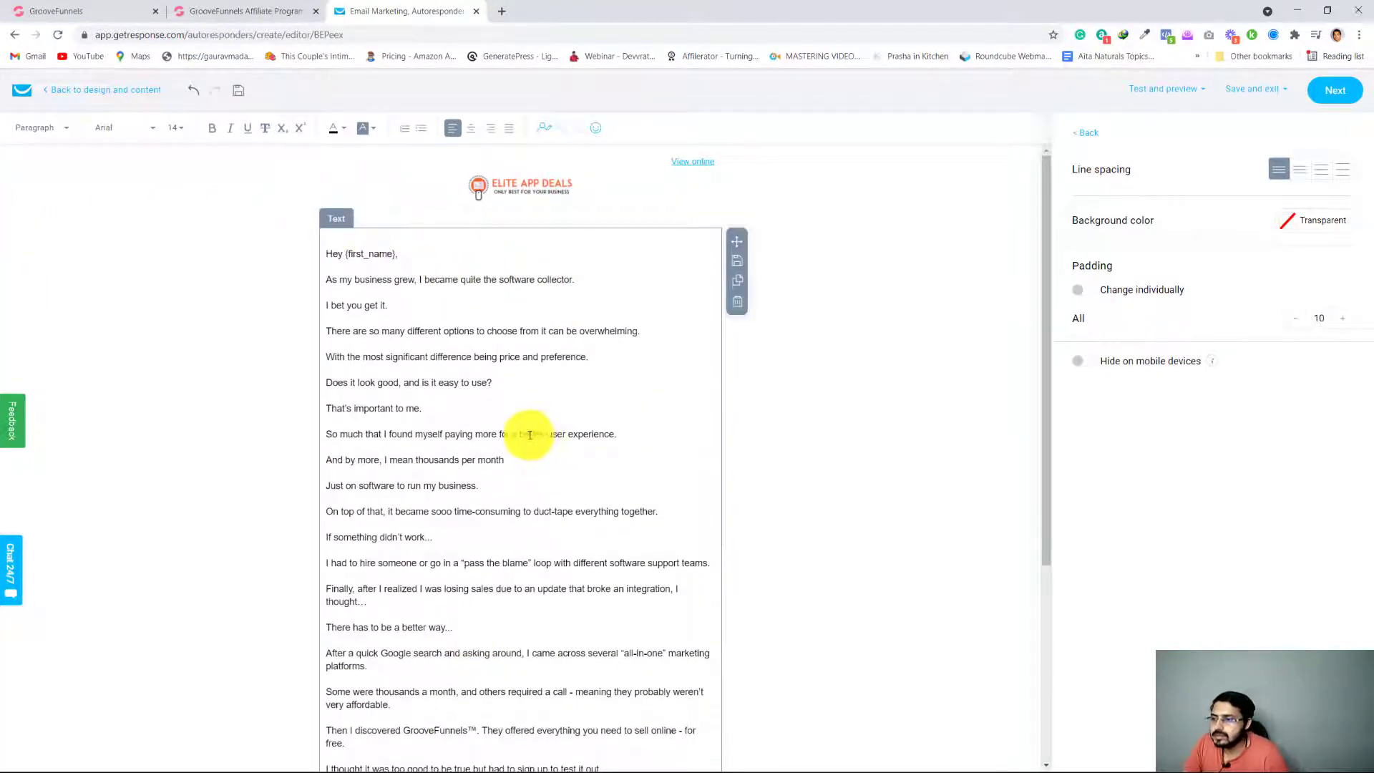
pyautogui.write('.')
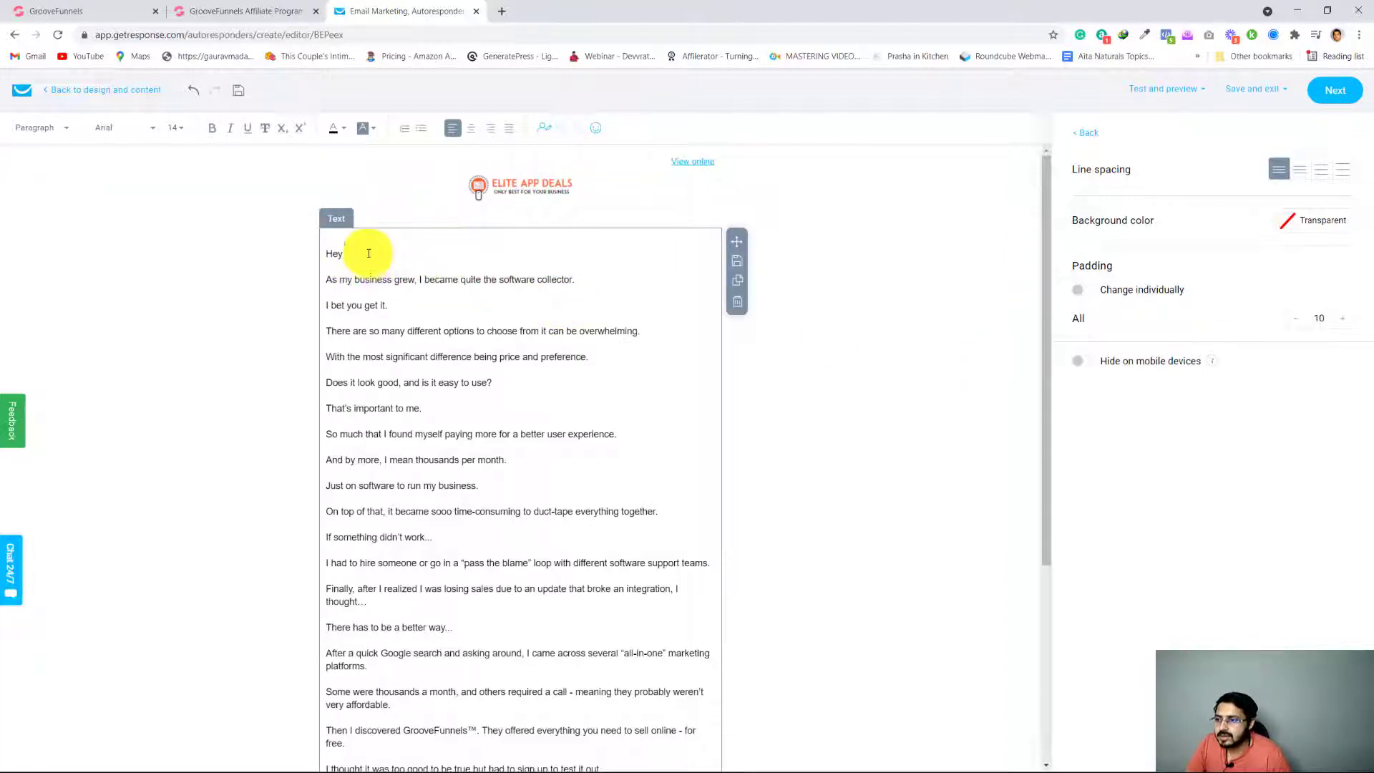
pyautogui.click(540, 134)
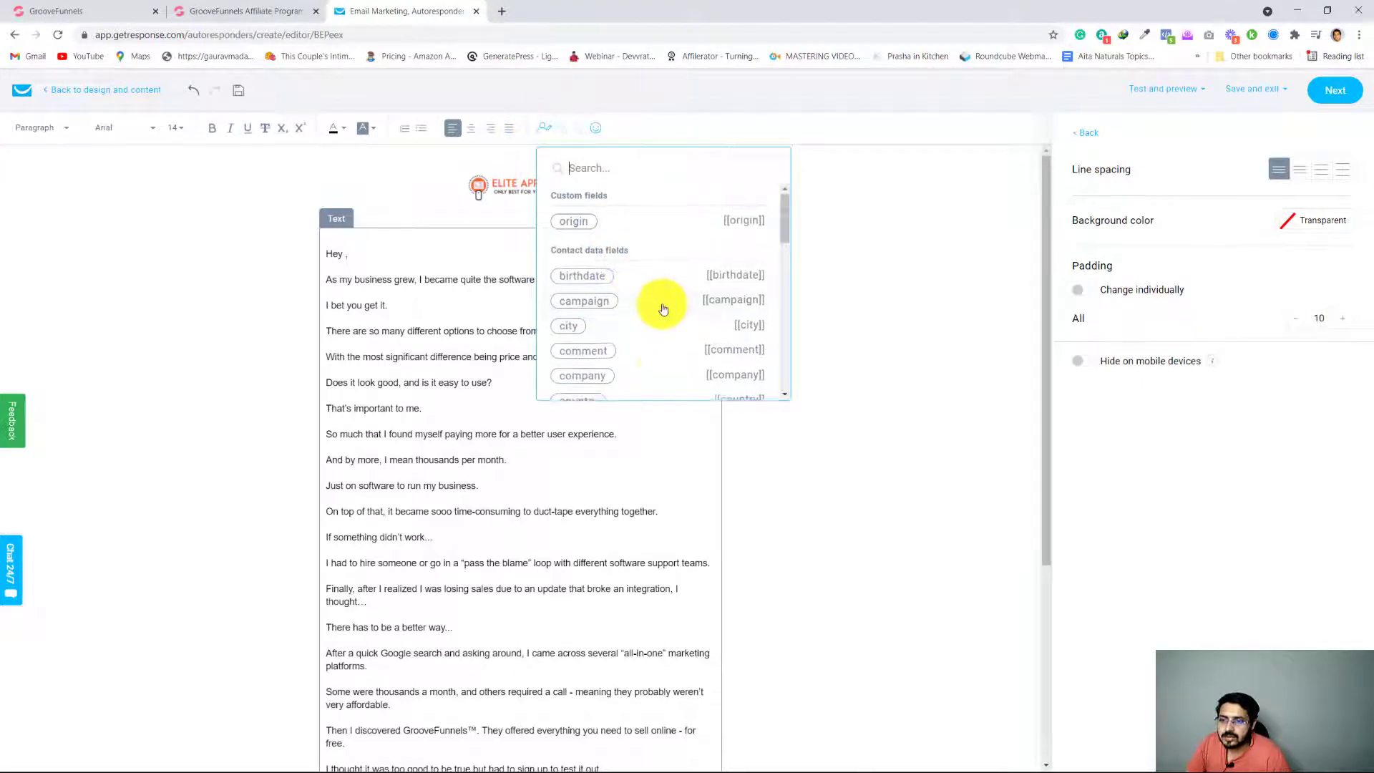
pyautogui.scroll(-1, 664, 311)
pyautogui.scroll(-1, 664, 310)
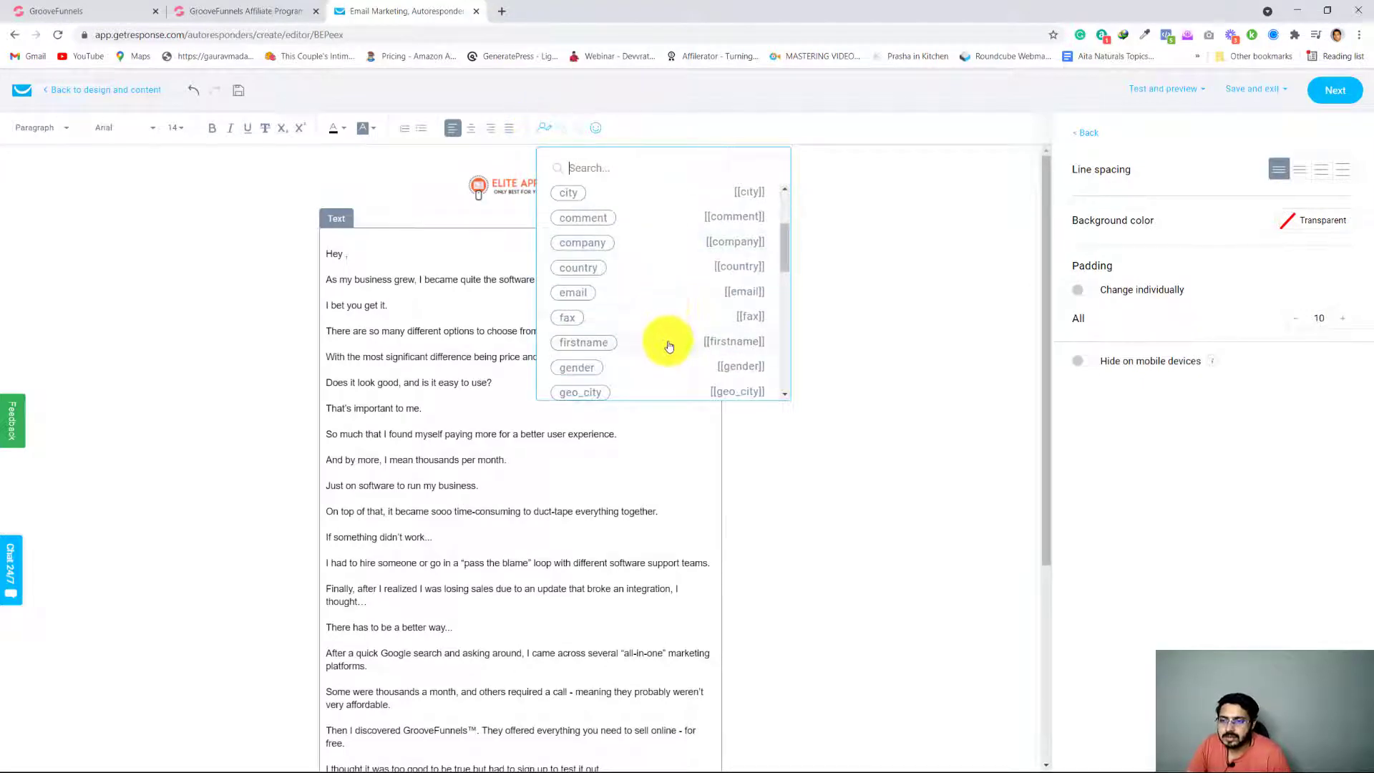
pyautogui.click(637, 343)
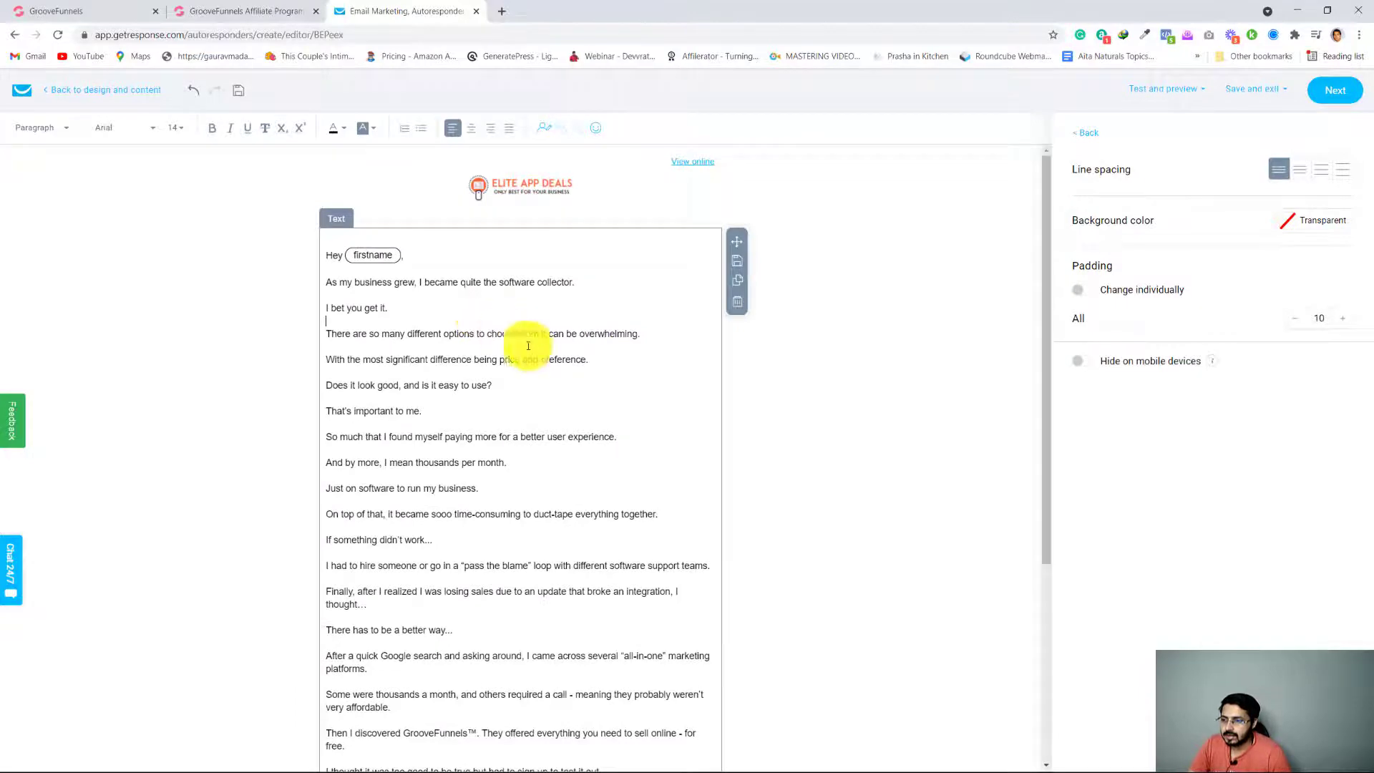
# Compare the pasted message with the original Better Way swipe, examining the swipe's bold text, linked phrases and HTML view
pyautogui.scroll(-4, 530, 347)
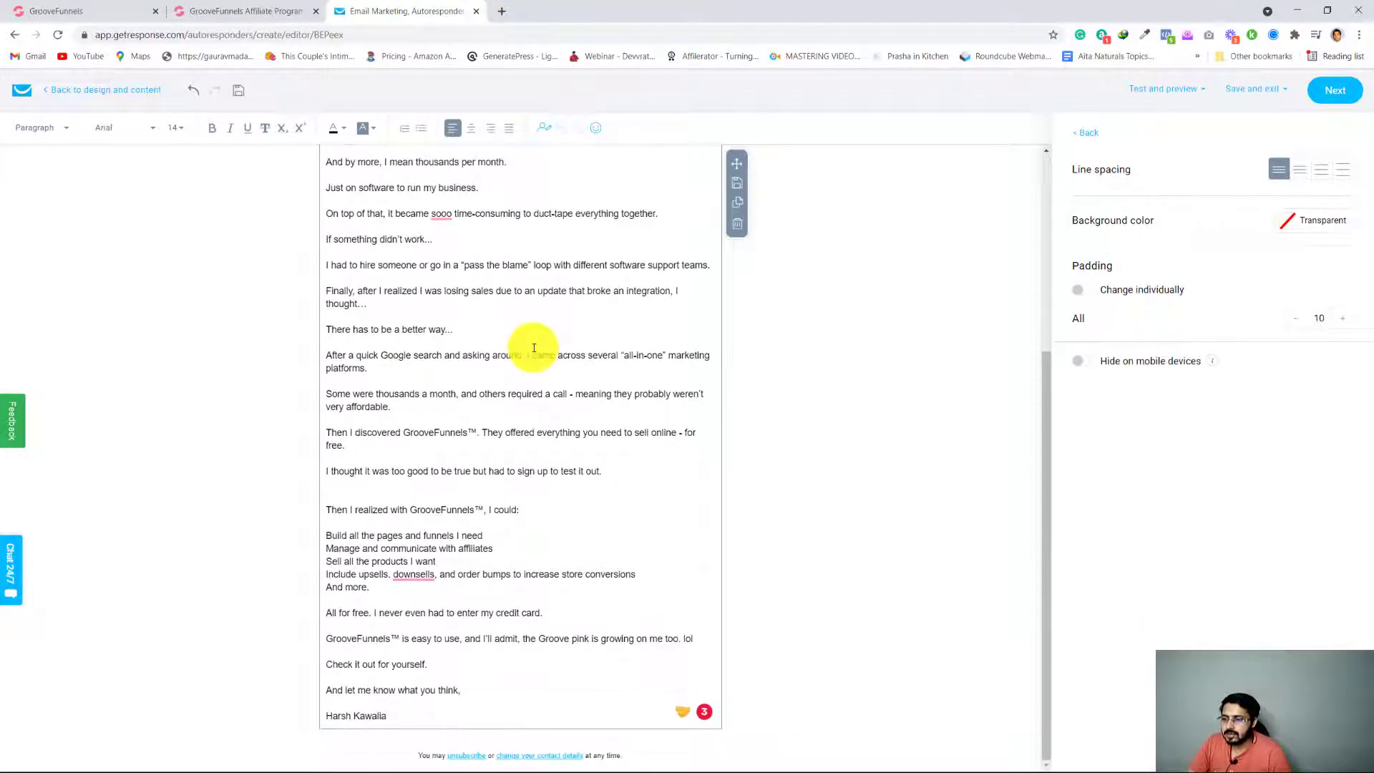
pyautogui.click(247, 11)
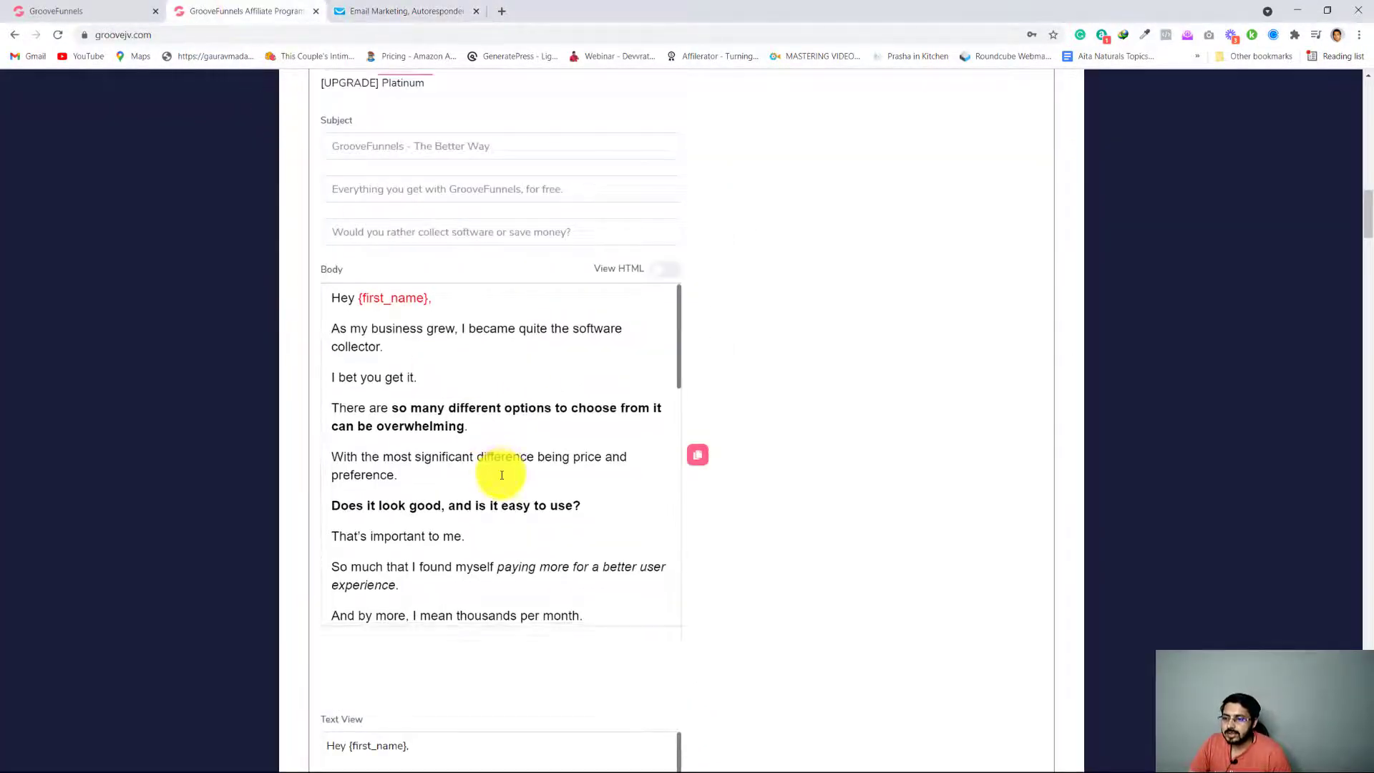
pyautogui.scroll(-10, 502, 475)
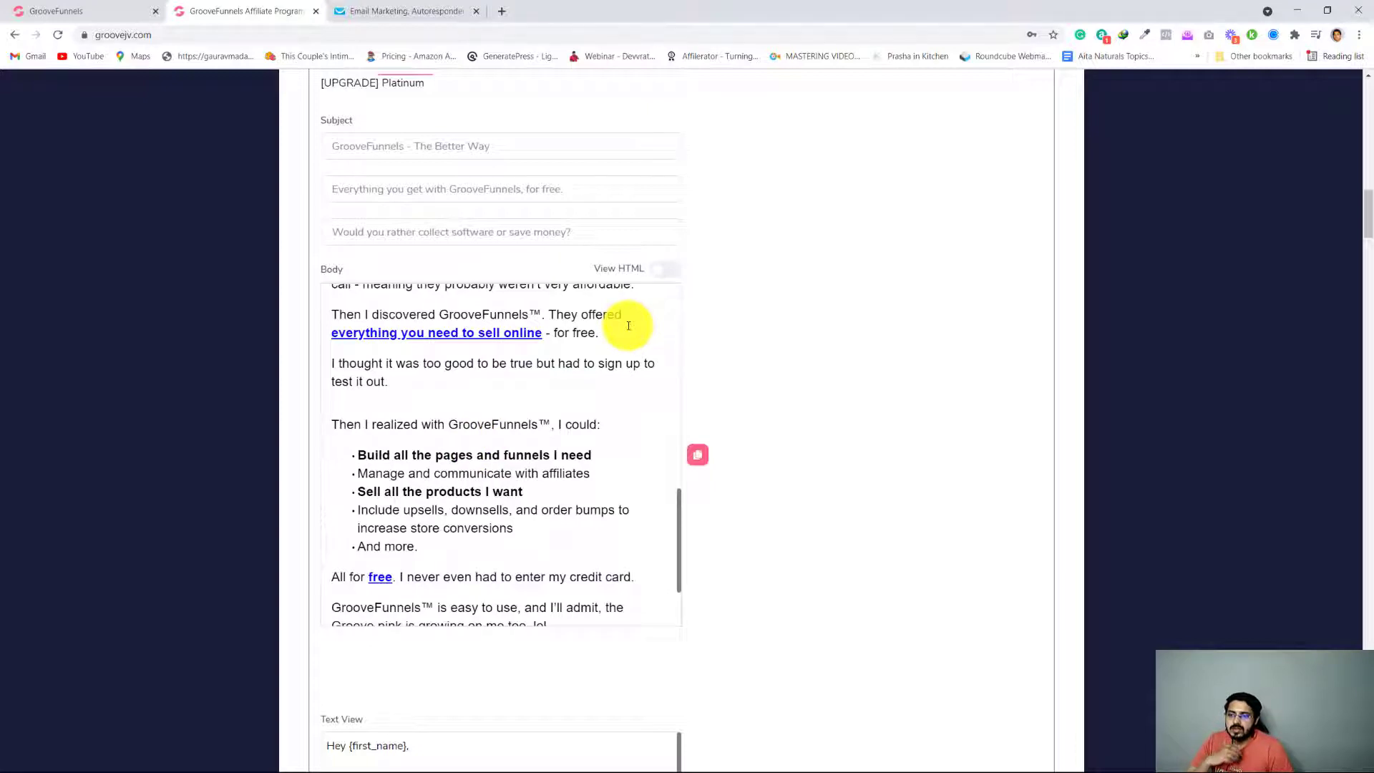
pyautogui.click(669, 269)
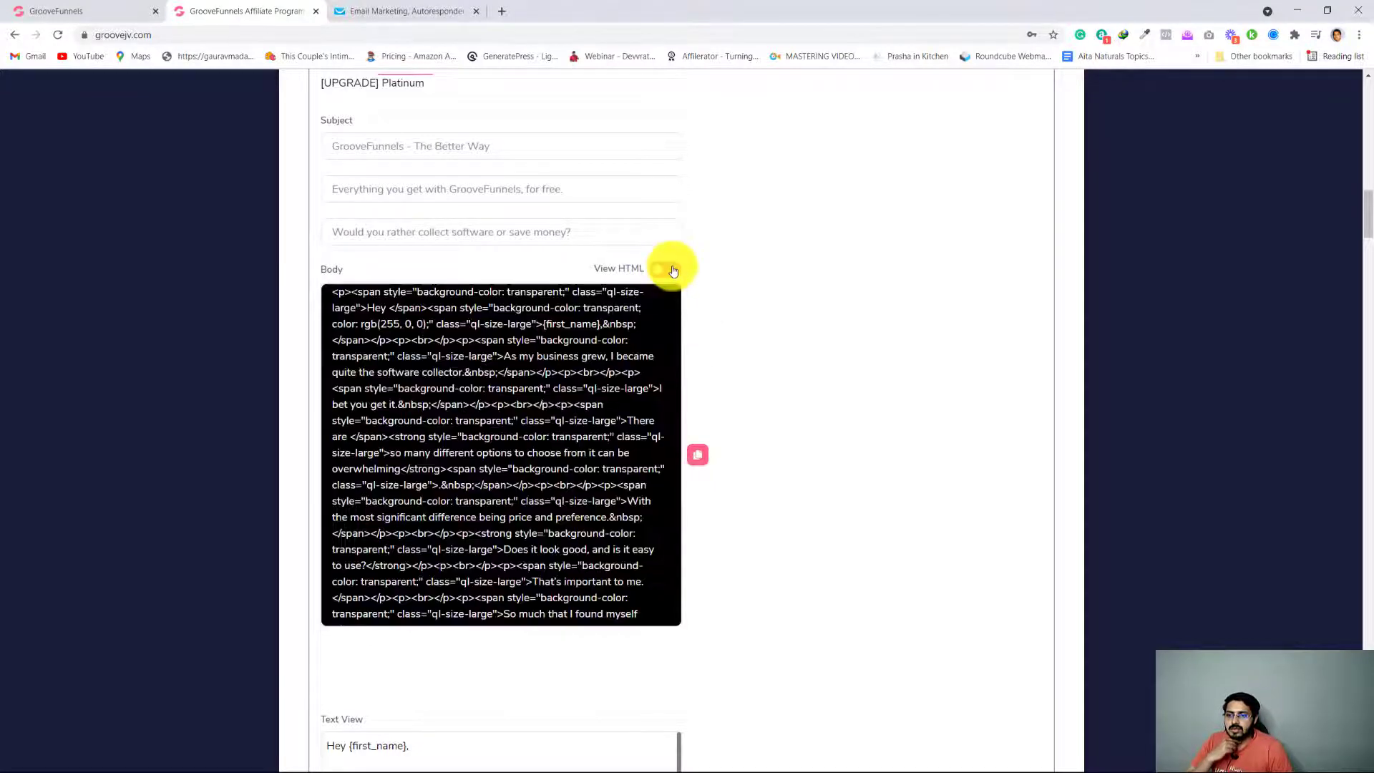
pyautogui.click(654, 272)
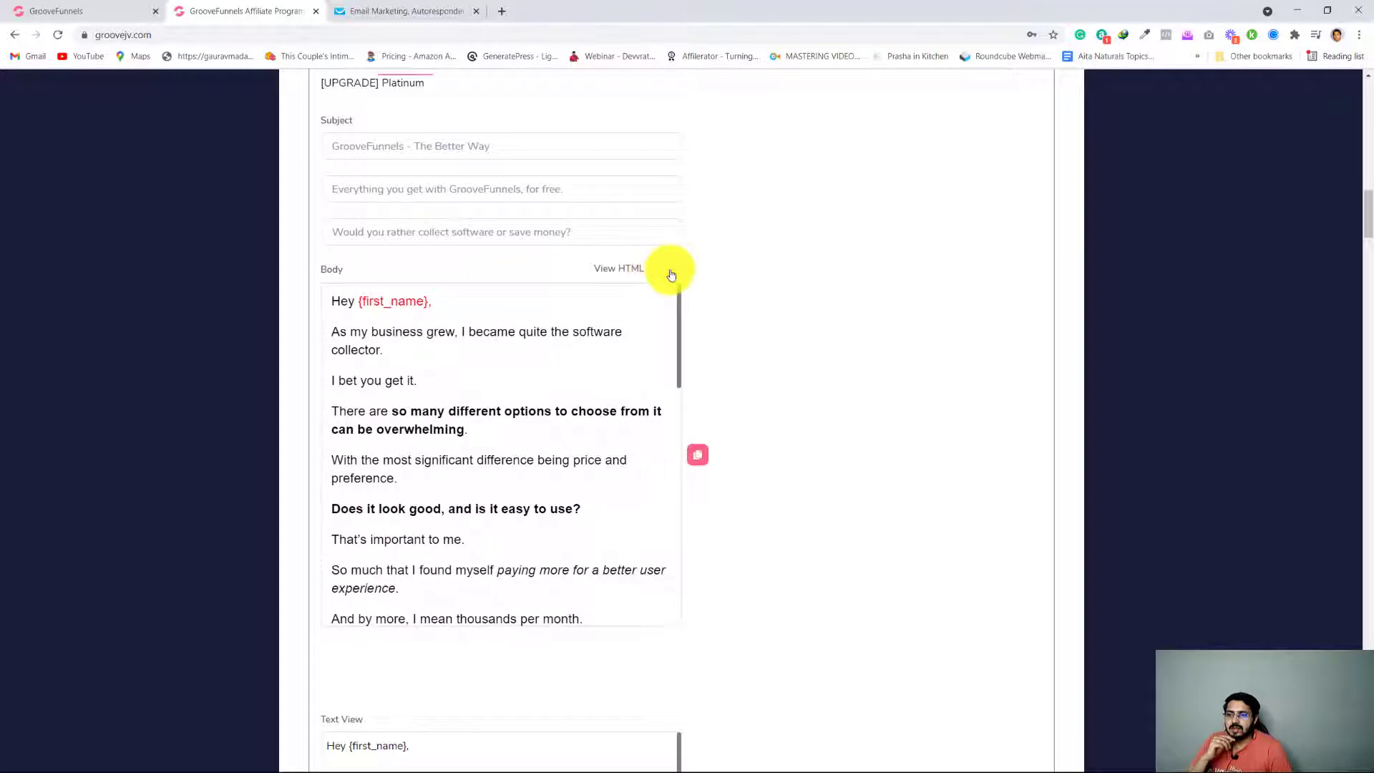
pyautogui.click(669, 272)
pyautogui.click(659, 270)
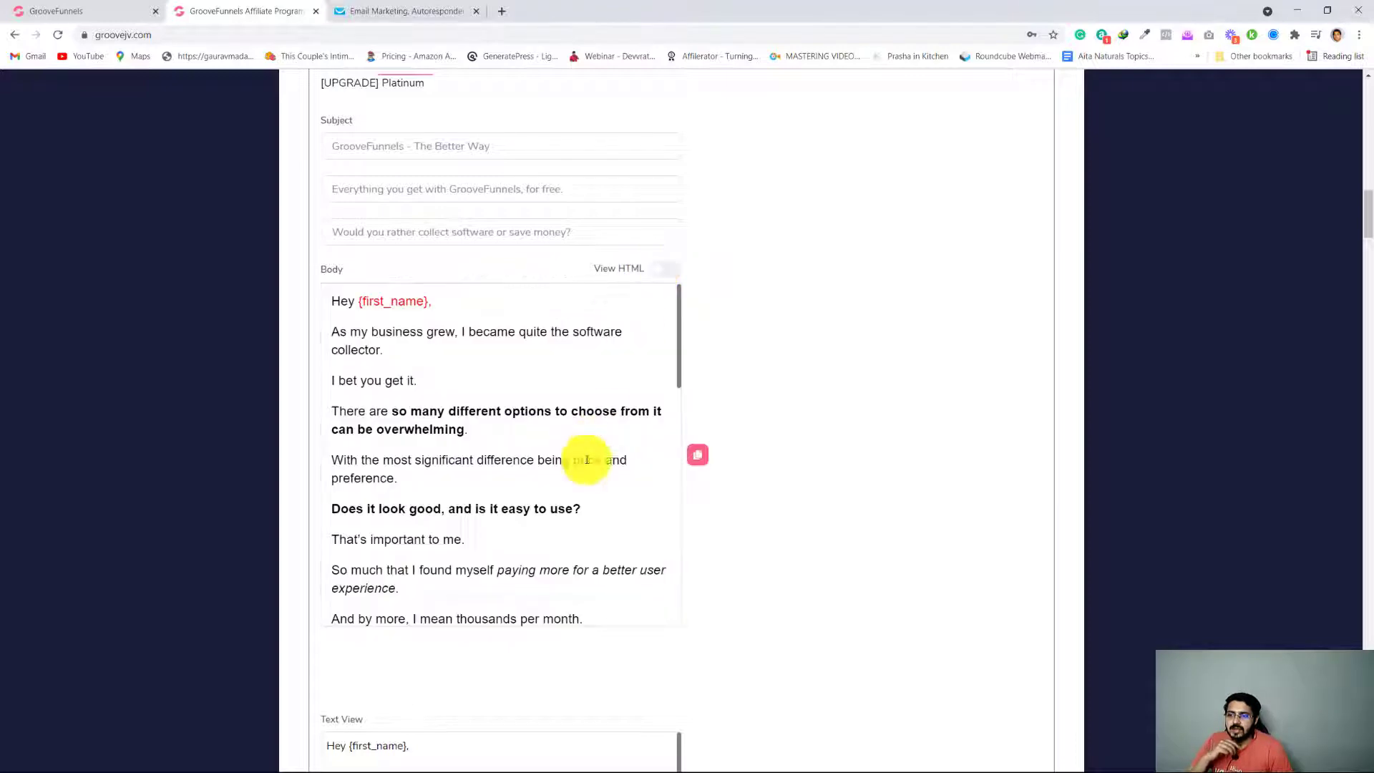
pyautogui.scroll(-7, 512, 496)
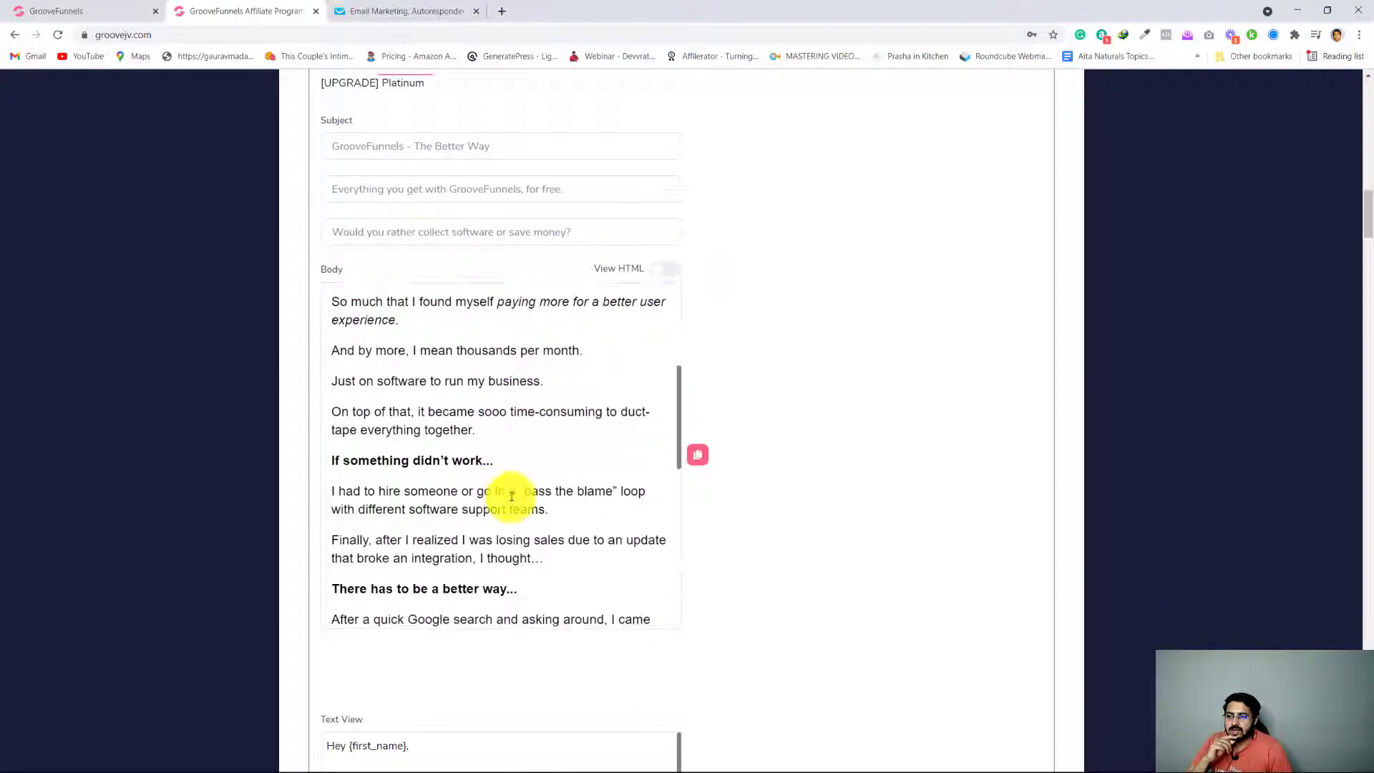
pyautogui.scroll(-5, 512, 496)
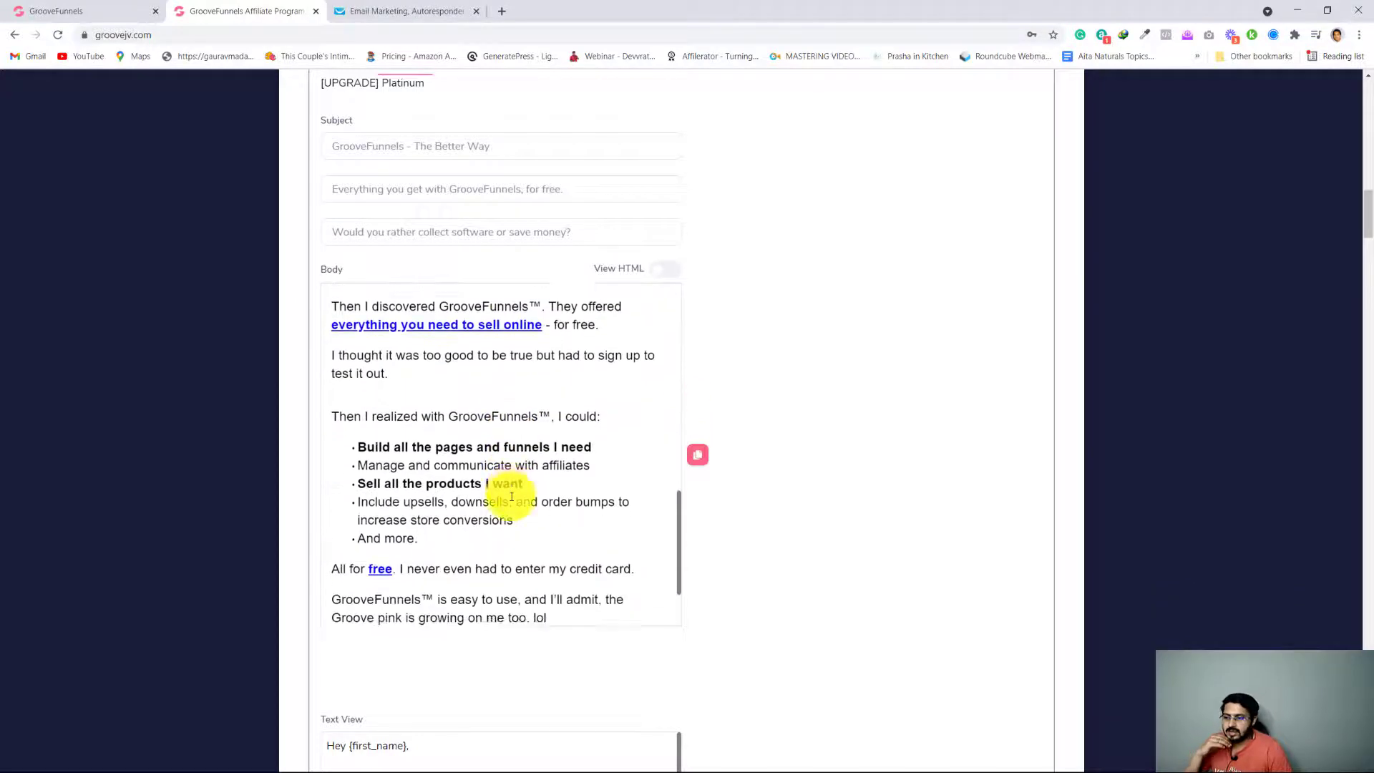
pyautogui.scroll(10, 512, 497)
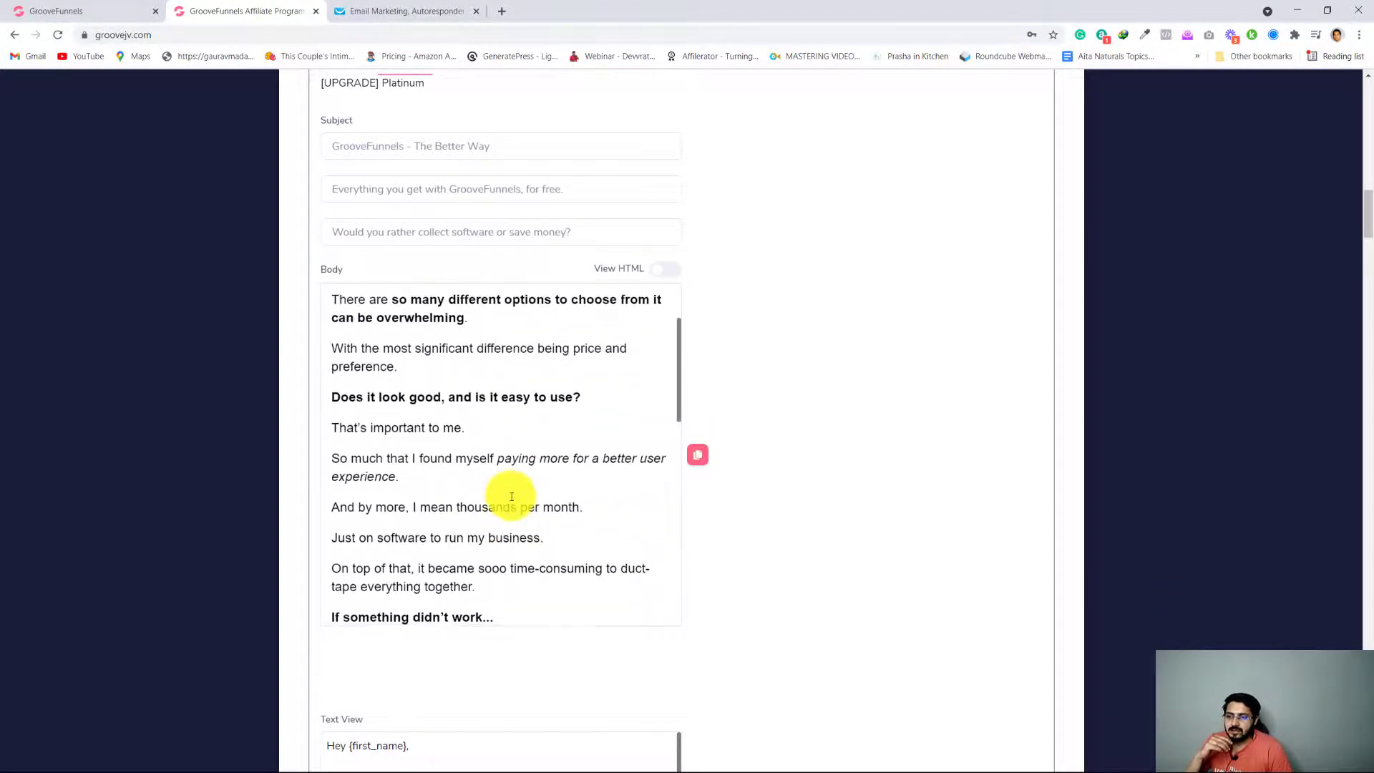
pyautogui.scroll(-4, 511, 496)
pyautogui.scroll(-4, 511, 496)
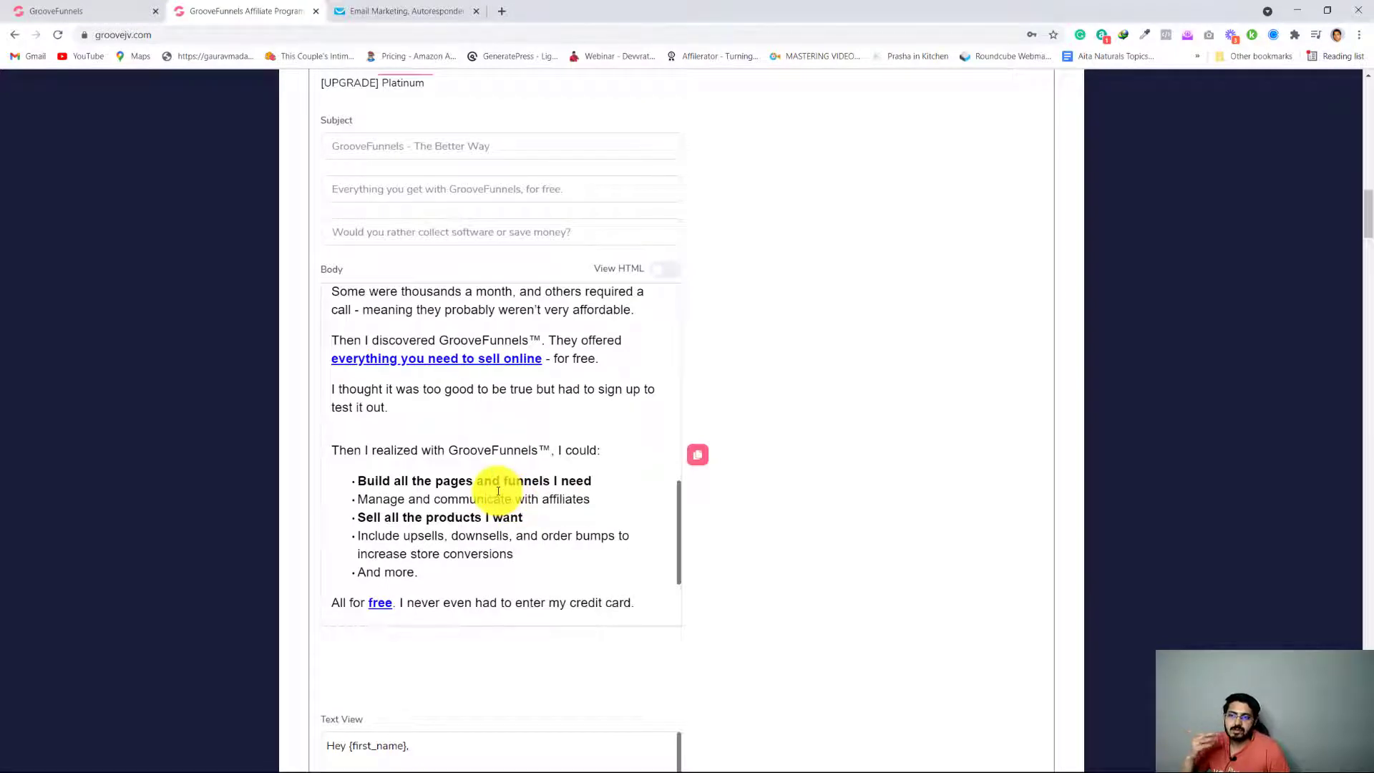
# Compare the Better Way swipe's bold and linked phrases with the plain text of the GetResponse message
pyautogui.scroll(-1, 482, 492)
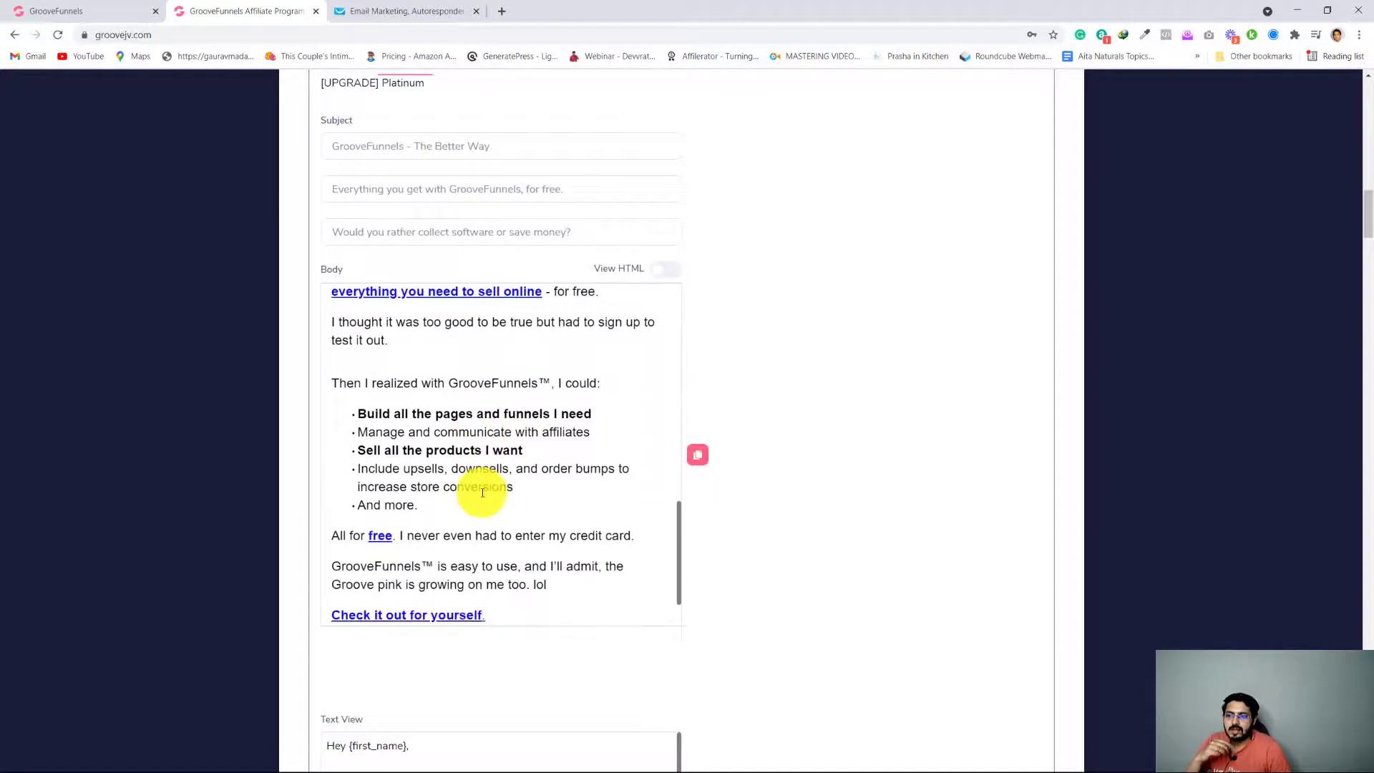
pyautogui.scroll(1, 482, 485)
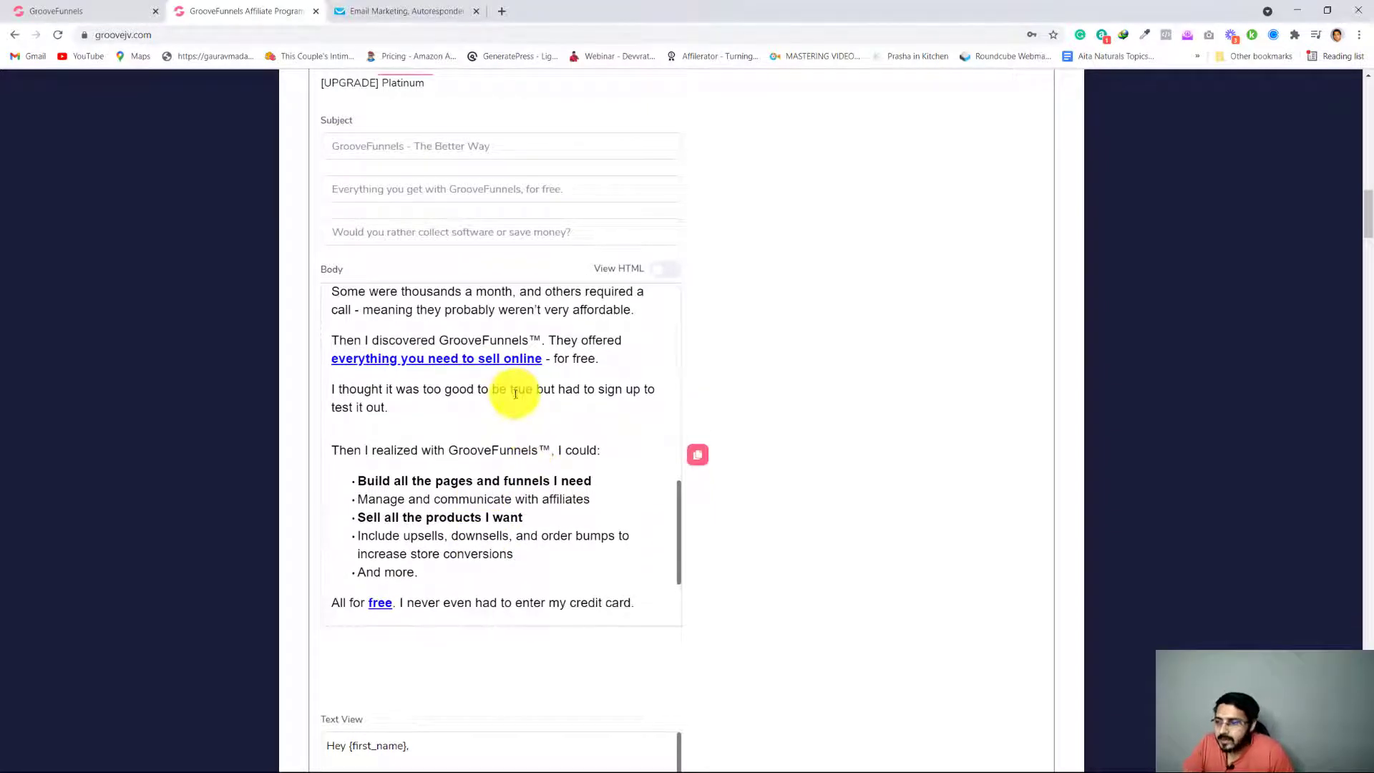
pyautogui.click(420, 10)
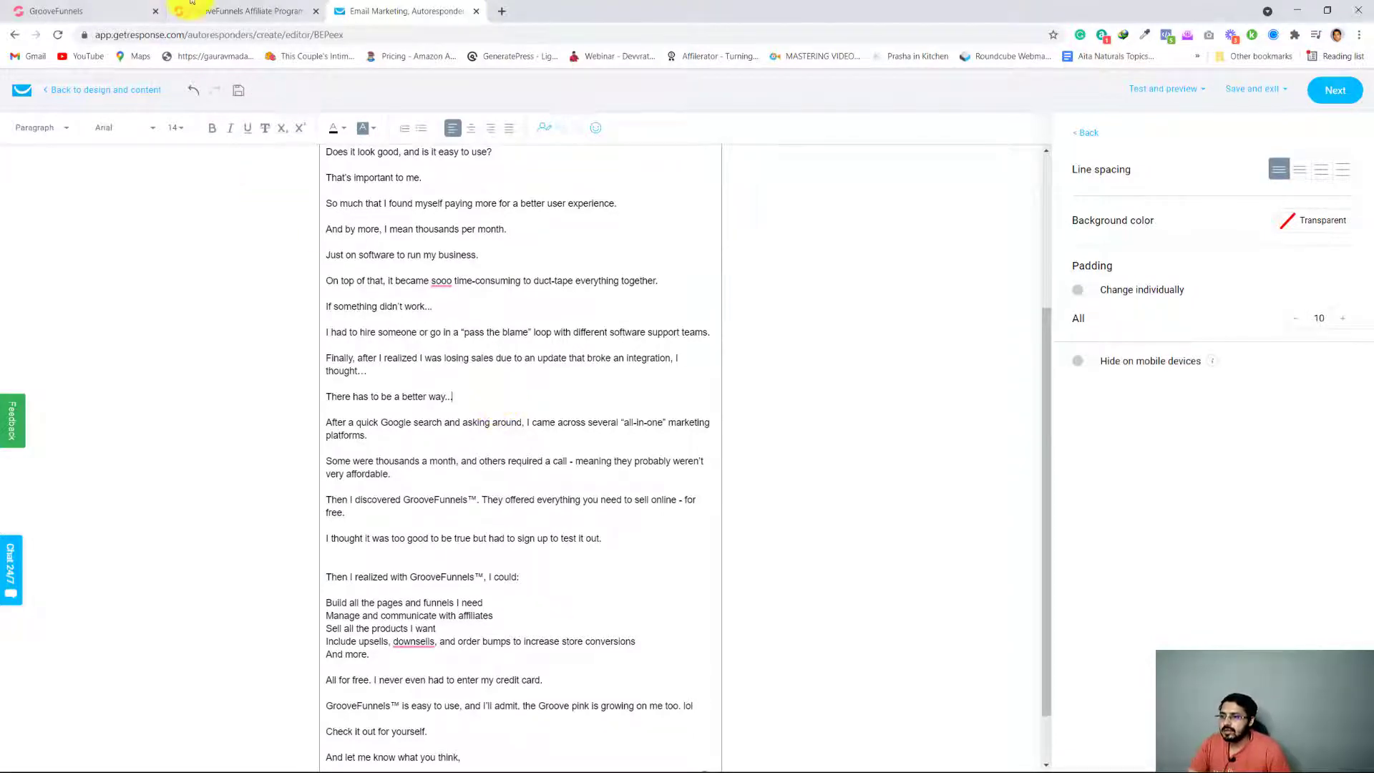
pyautogui.click(232, 11)
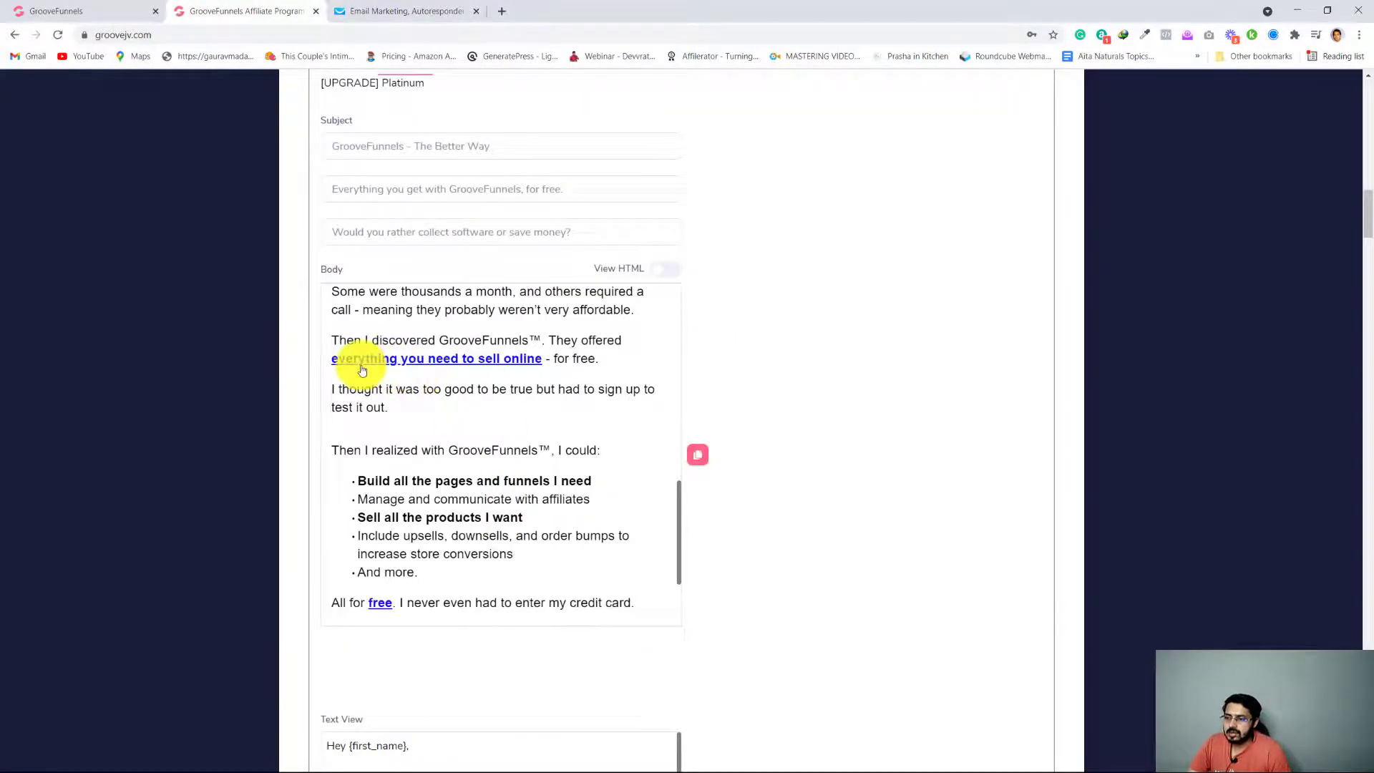
pyautogui.scroll(-3, 443, 360)
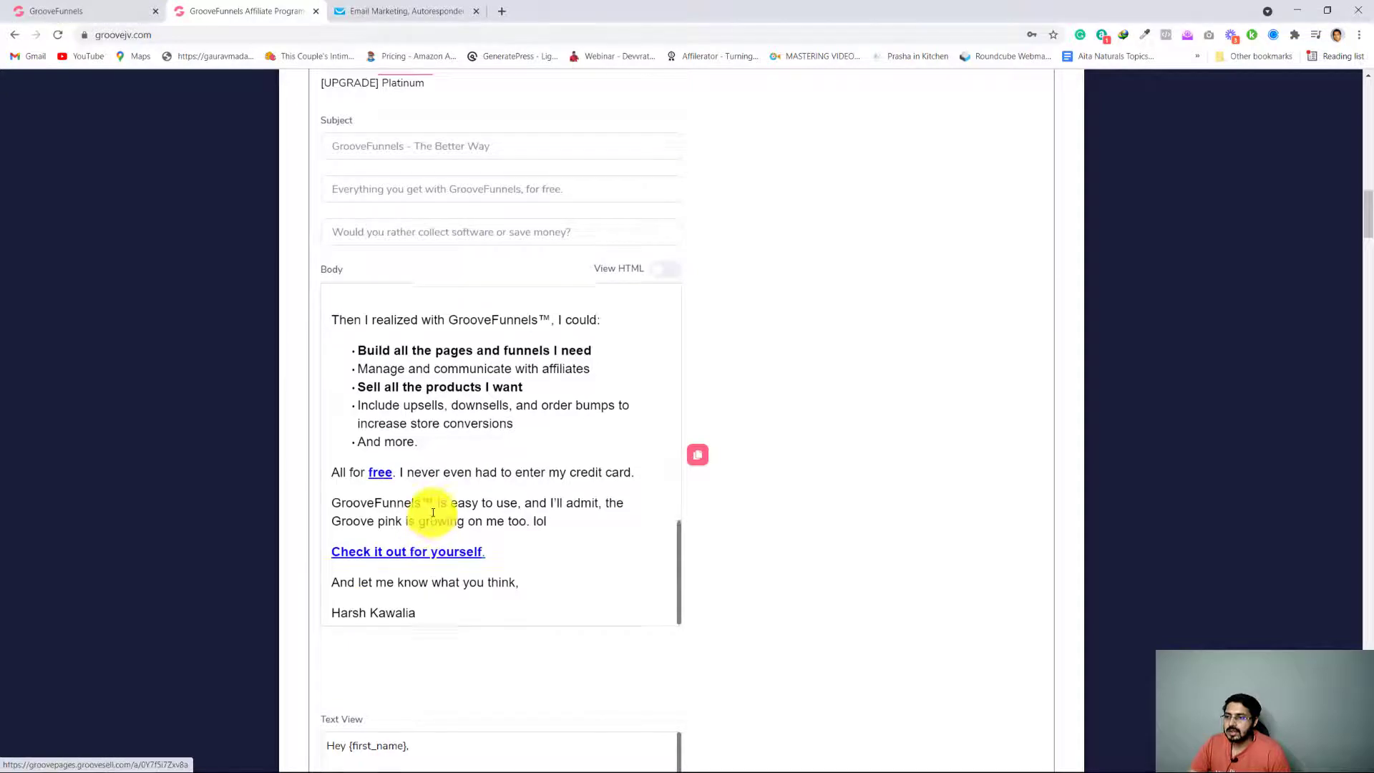
pyautogui.scroll(3, 429, 501)
pyautogui.click(372, 8)
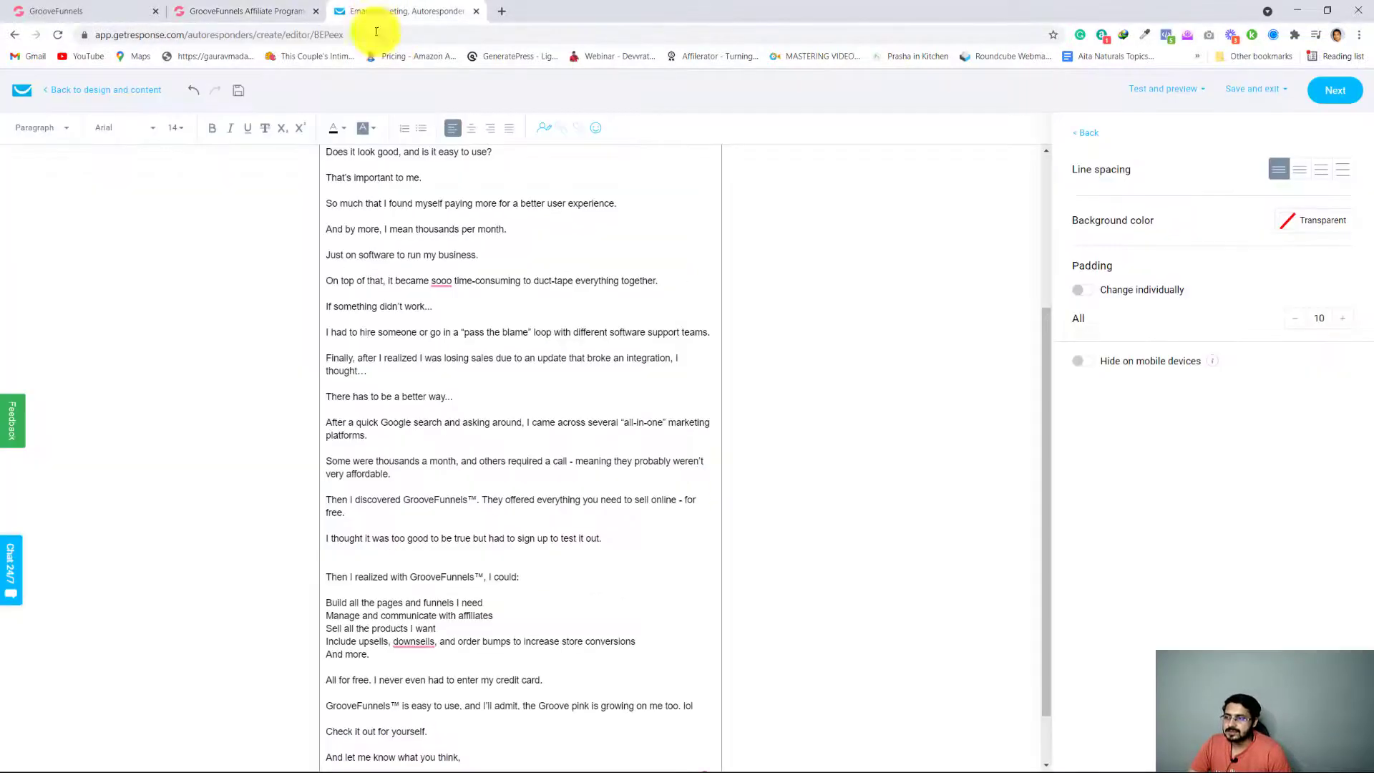
pyautogui.click(272, 11)
pyautogui.scroll(1, 566, 487)
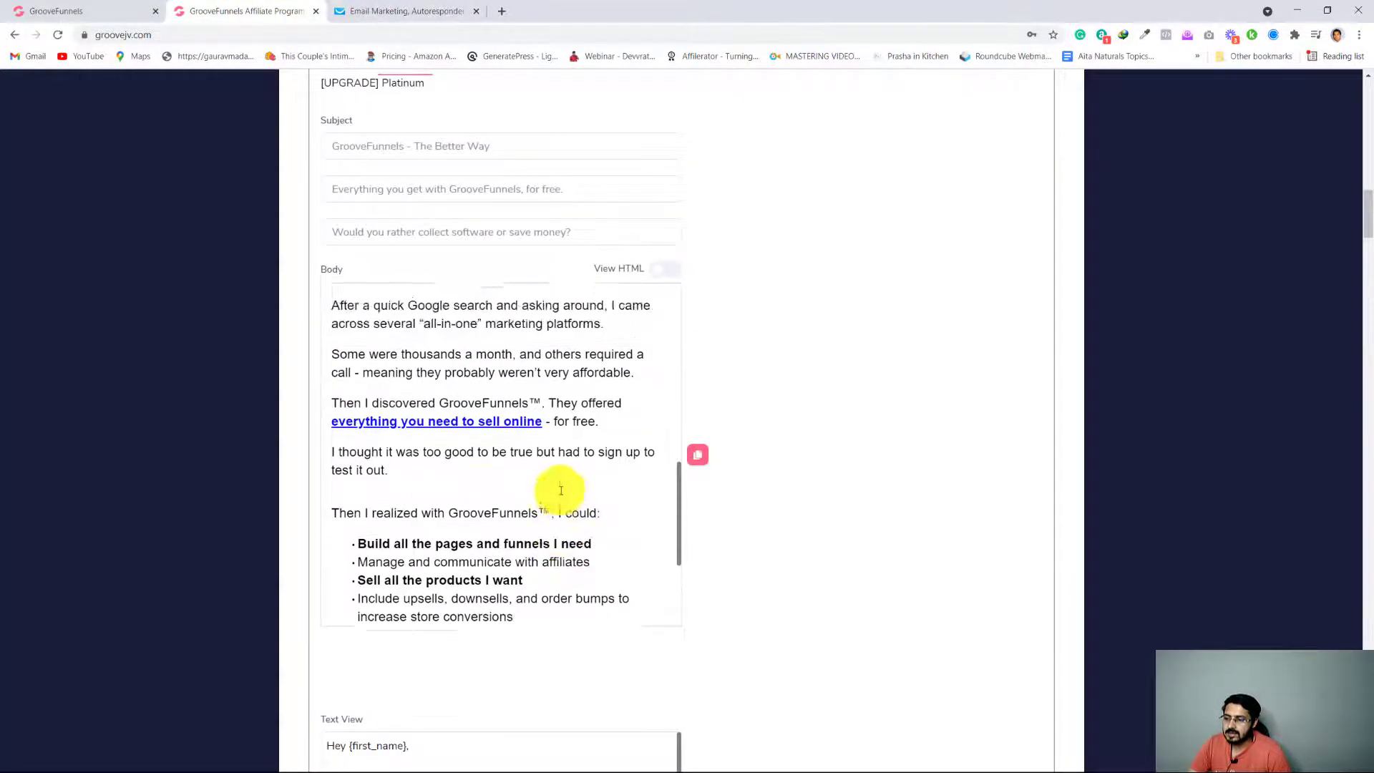
pyautogui.scroll(-3, 558, 490)
pyautogui.scroll(-1, 561, 490)
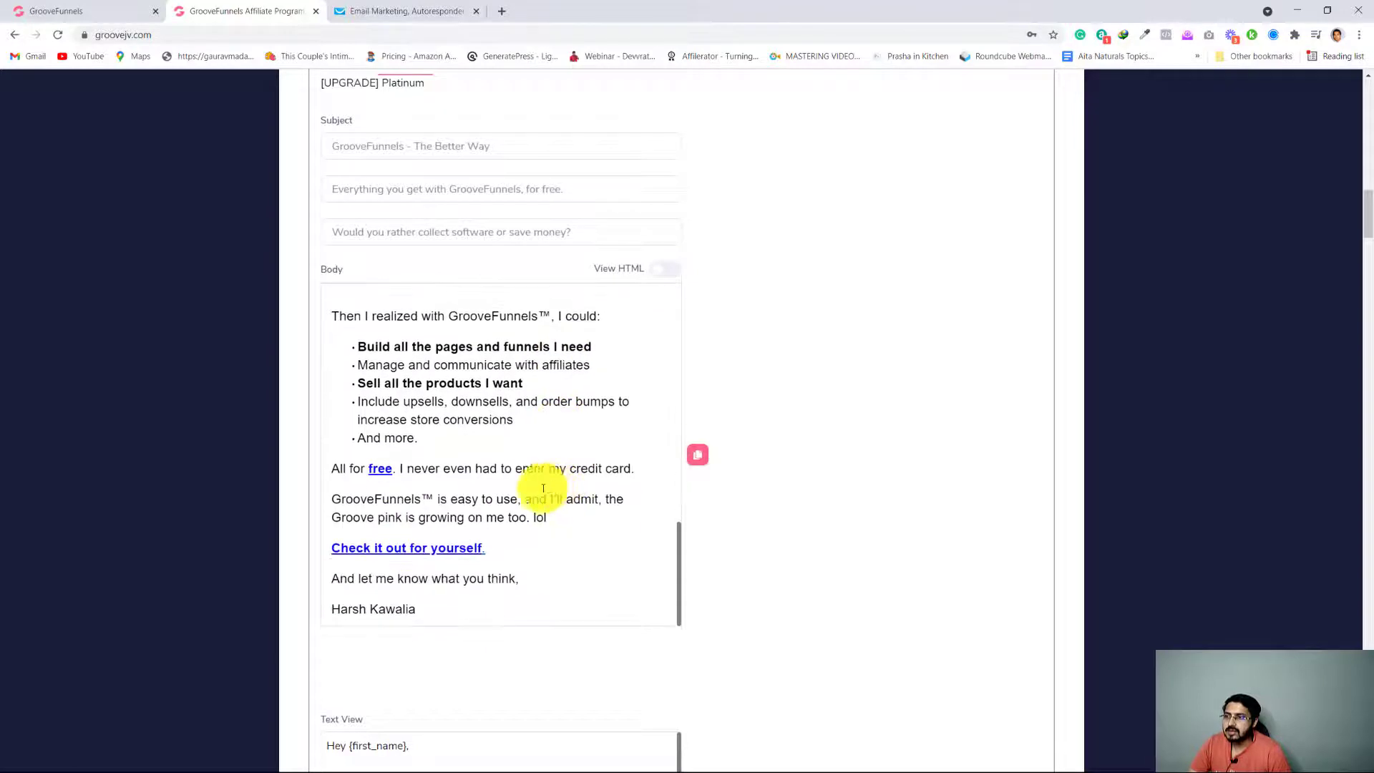
pyautogui.click(376, 10)
# Start a link on the "Check it out for yourself." line and copy the GrooveFunnels affiliate link from the affiliate page's promo tools
pyautogui.scroll(-1, 529, 556)
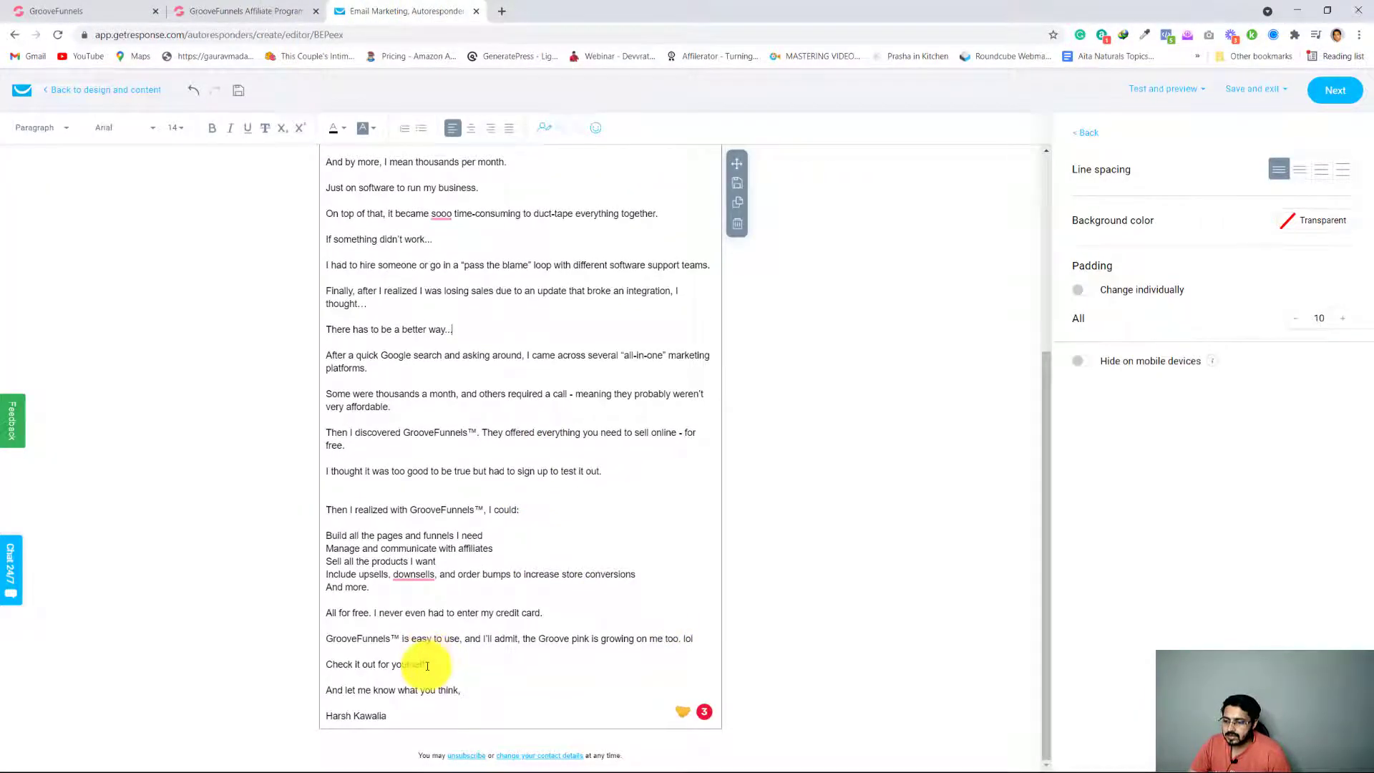
pyautogui.click(427, 665)
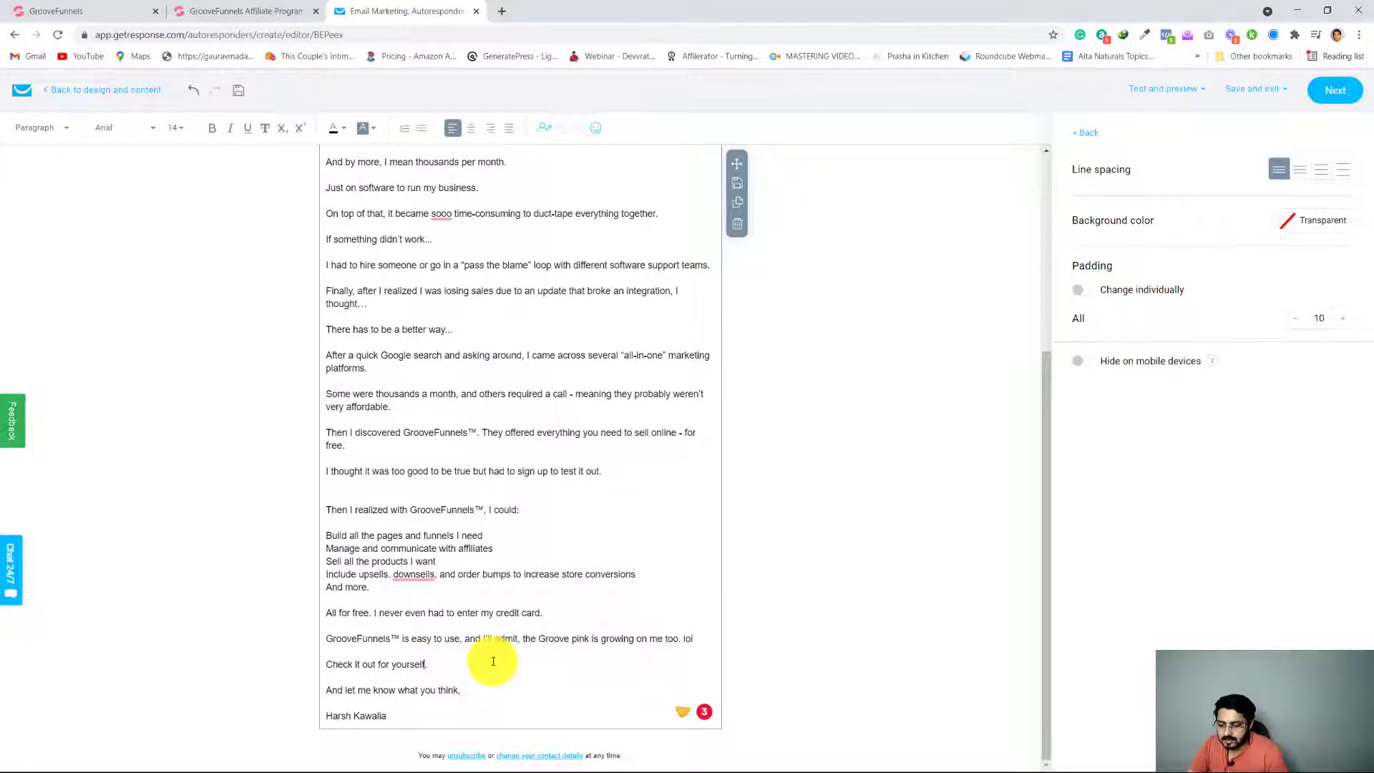
pyautogui.tripleClick(493, 661)
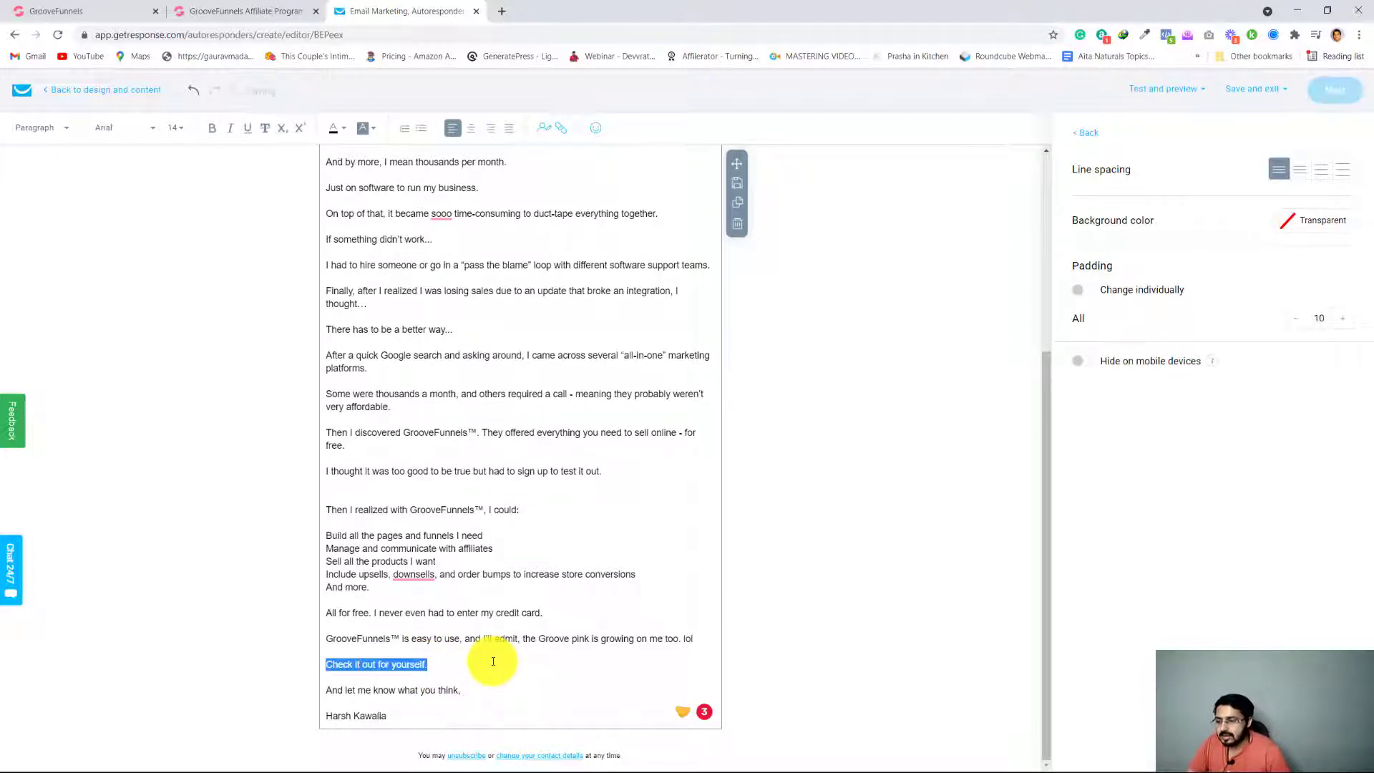
pyautogui.click(560, 133)
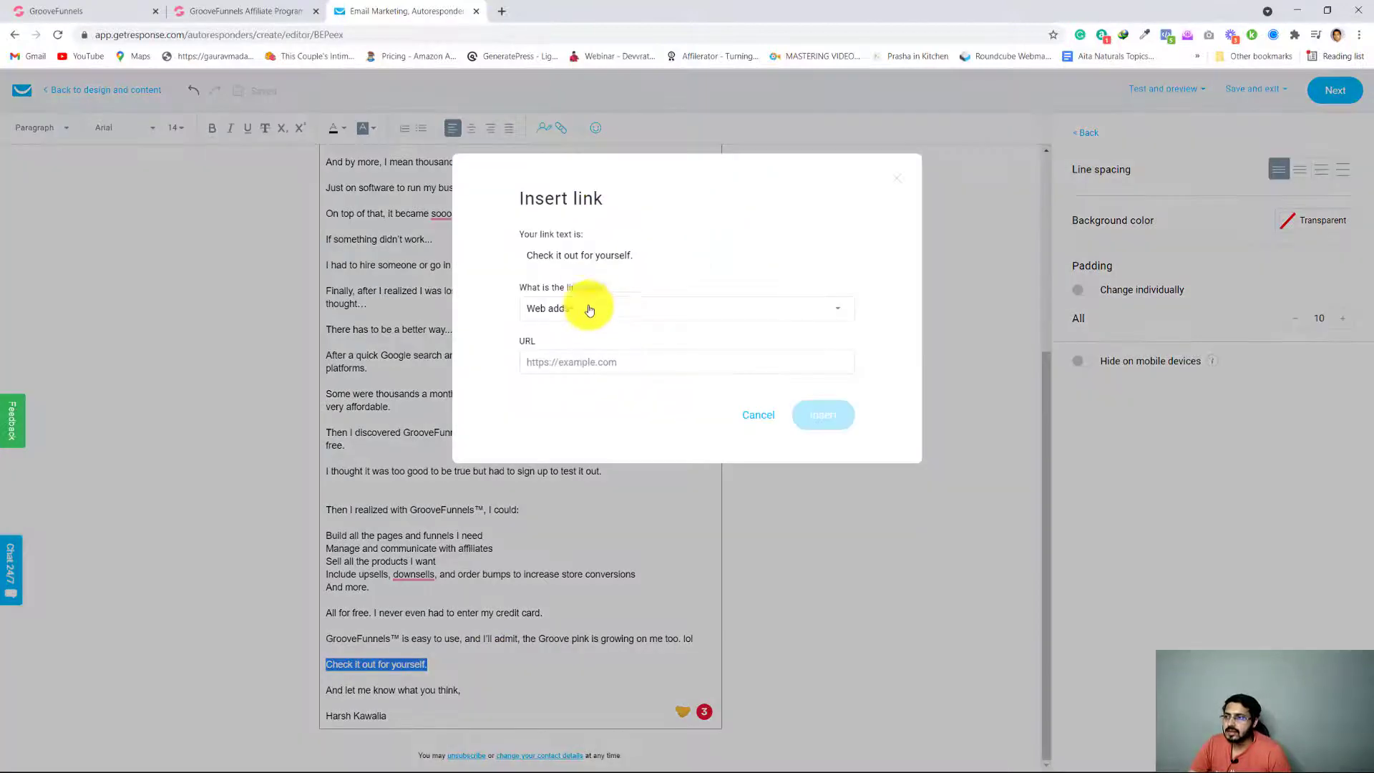
pyautogui.click(214, 12)
pyautogui.scroll(2, 550, 456)
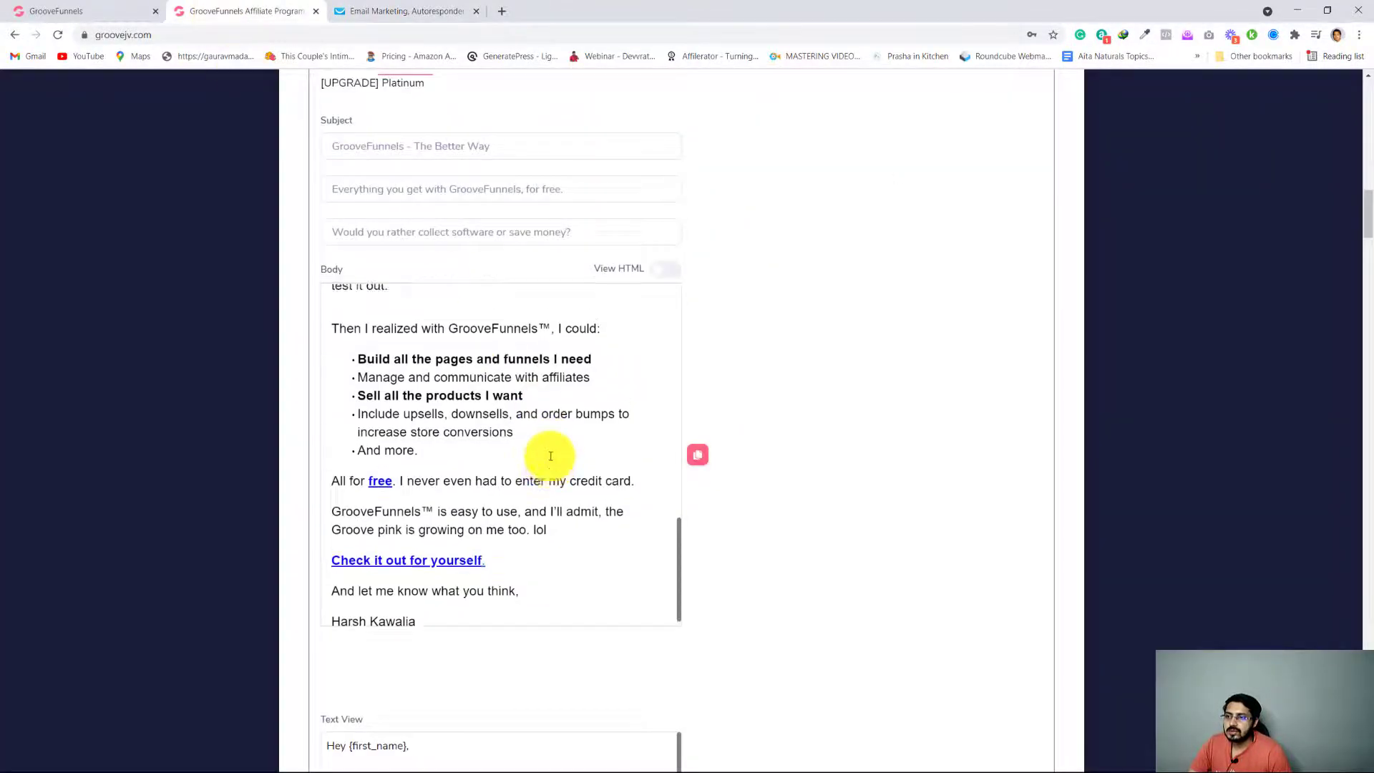
pyautogui.scroll(5, 550, 456)
pyautogui.scroll(7, 859, 390)
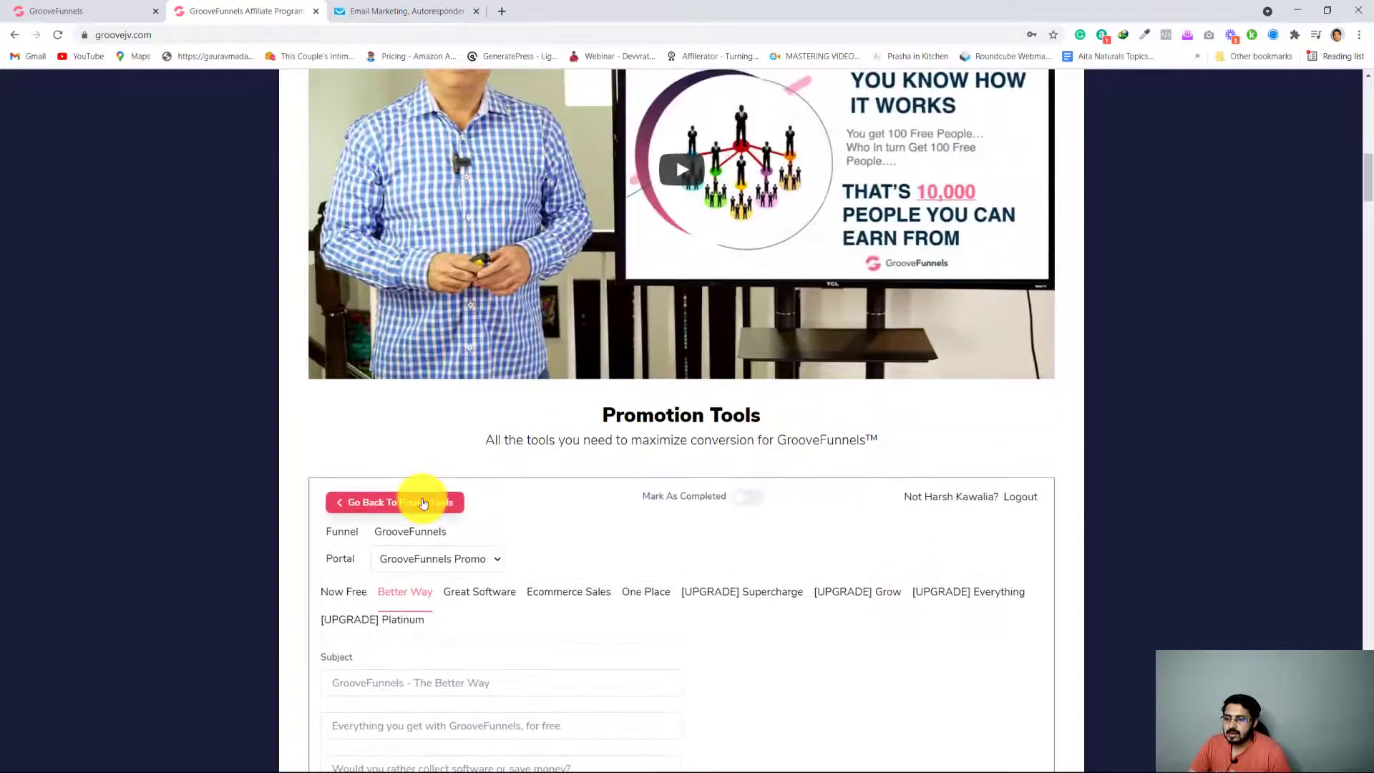
pyautogui.click(423, 503)
pyautogui.scroll(-1, 680, 515)
pyautogui.click(623, 524)
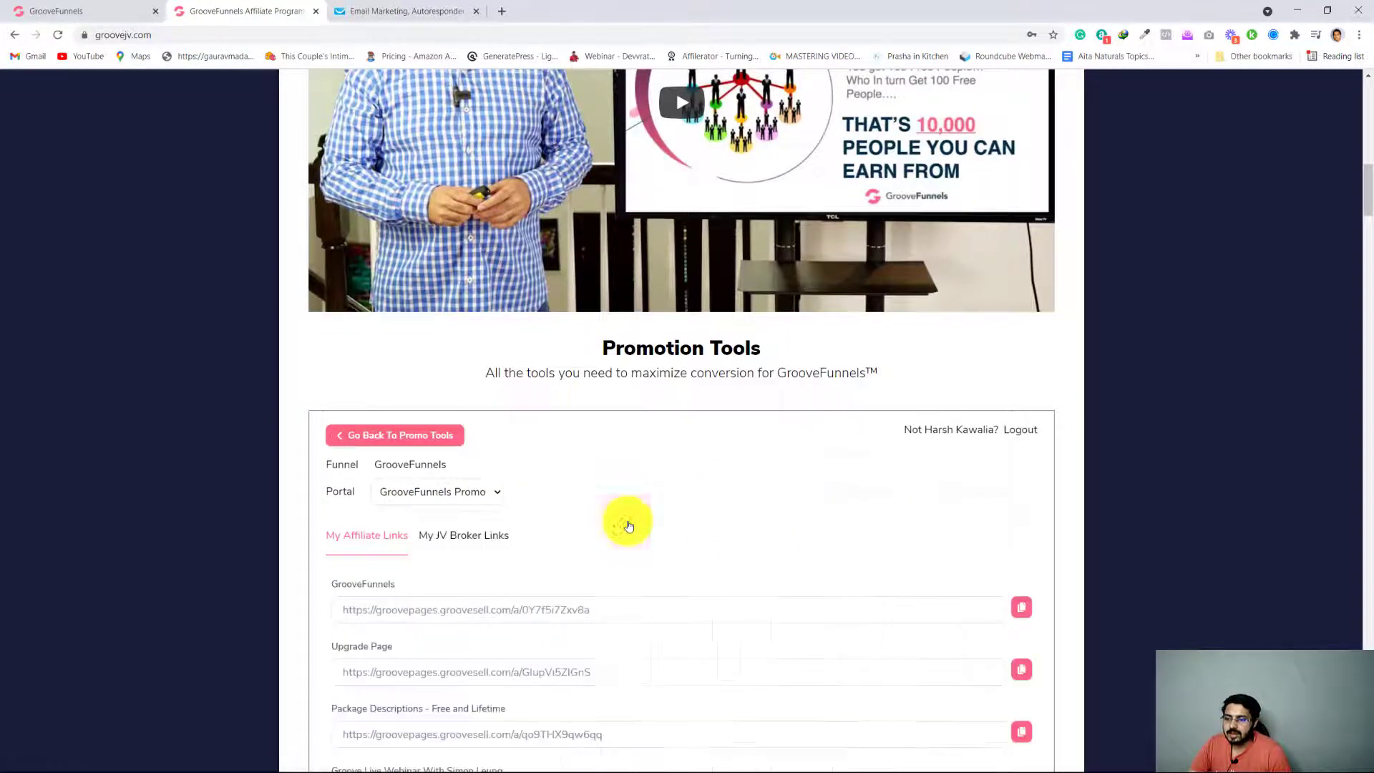
pyautogui.scroll(-4, 628, 526)
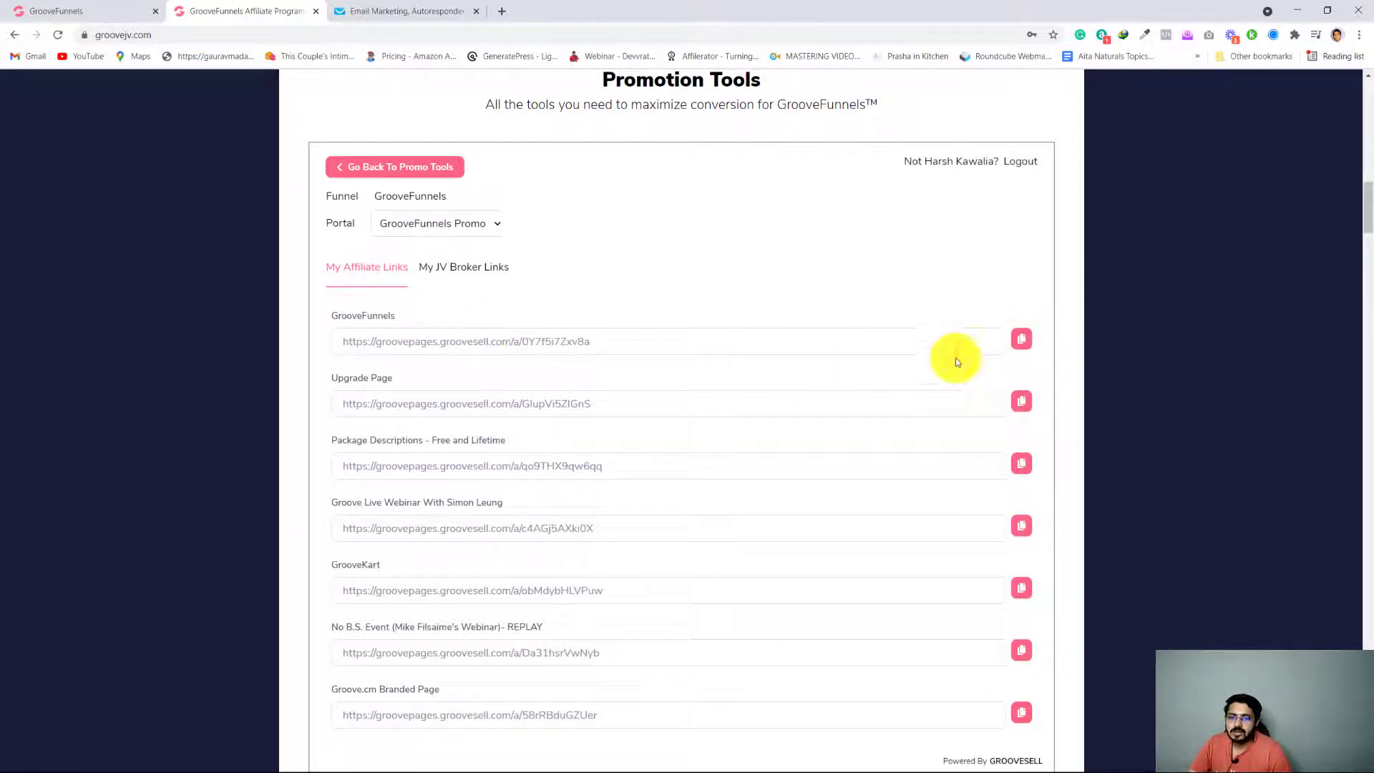
pyautogui.click(1023, 346)
# Link "Check it out for yourself." in the GetResponse message to the copied GrooveFunnels affiliate web address
pyautogui.click(400, 12)
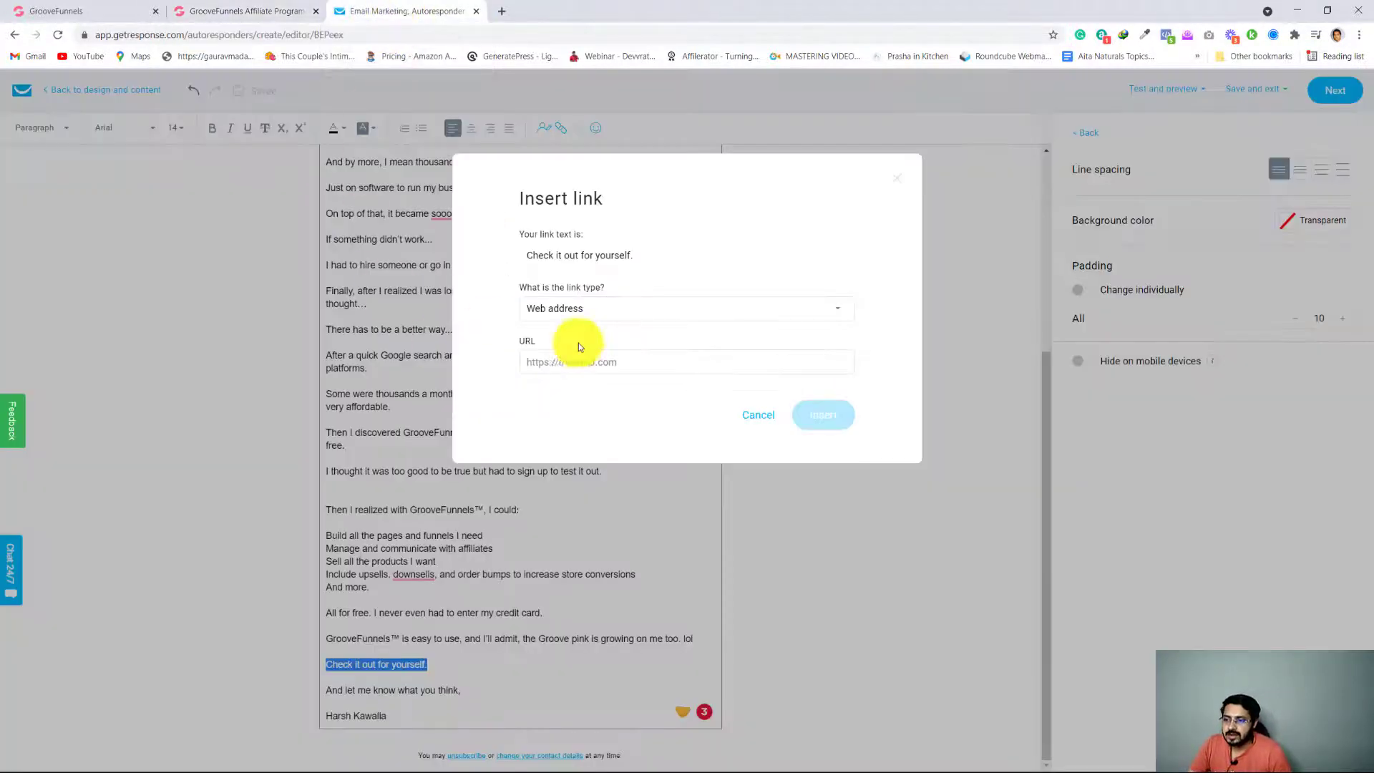
pyautogui.click(588, 362)
pyautogui.hotkey('ctrl', 'v')
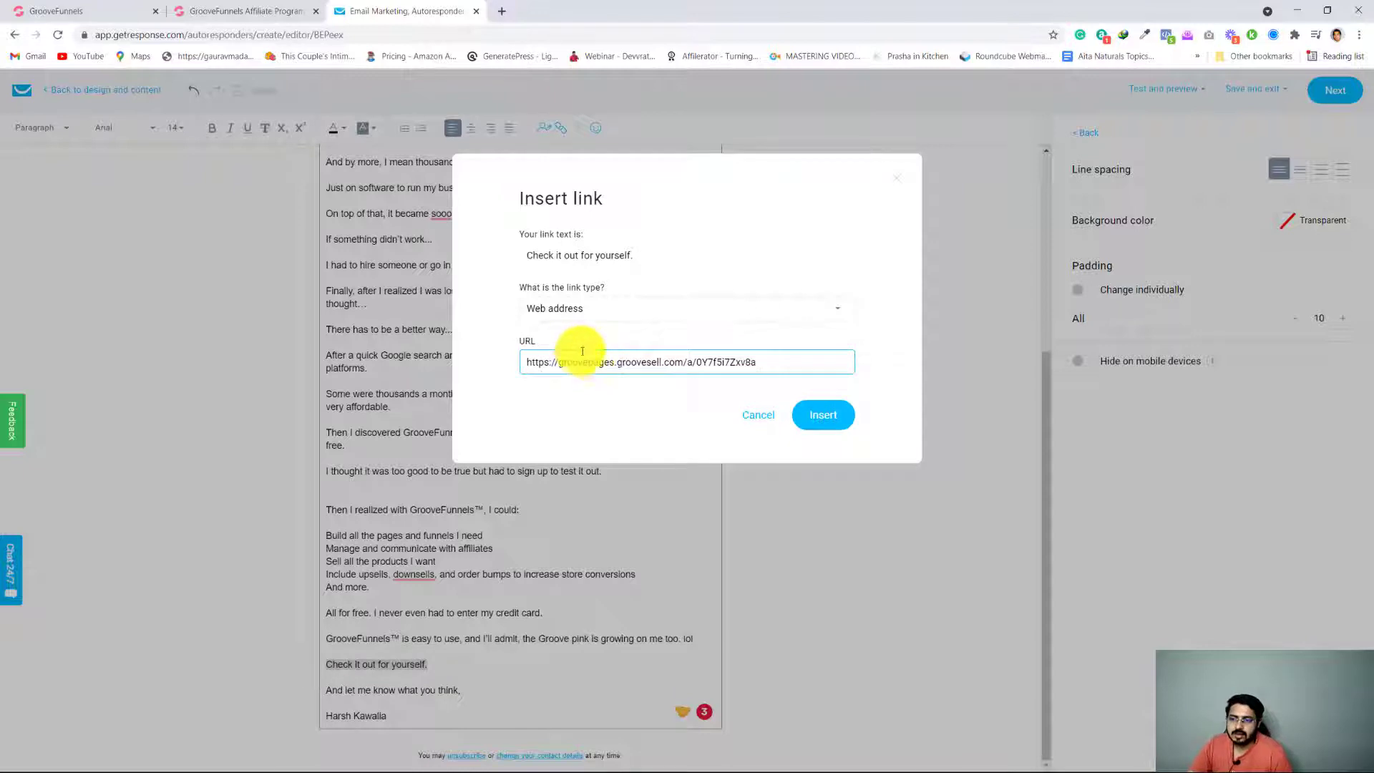
pyautogui.click(819, 415)
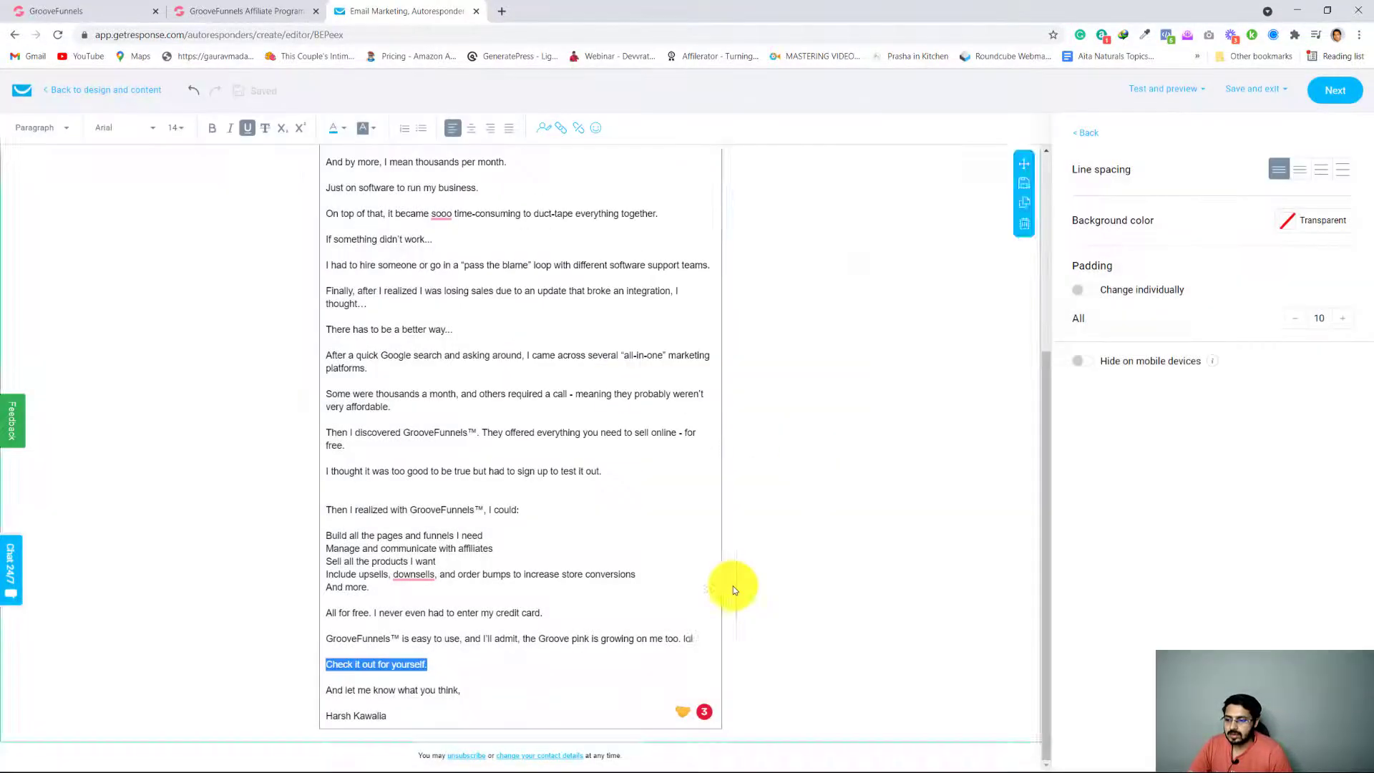
# Link the word "free" in the "All for free" sentence to the same GrooveFunnels affiliate web address
pyautogui.doubleClick(365, 614)
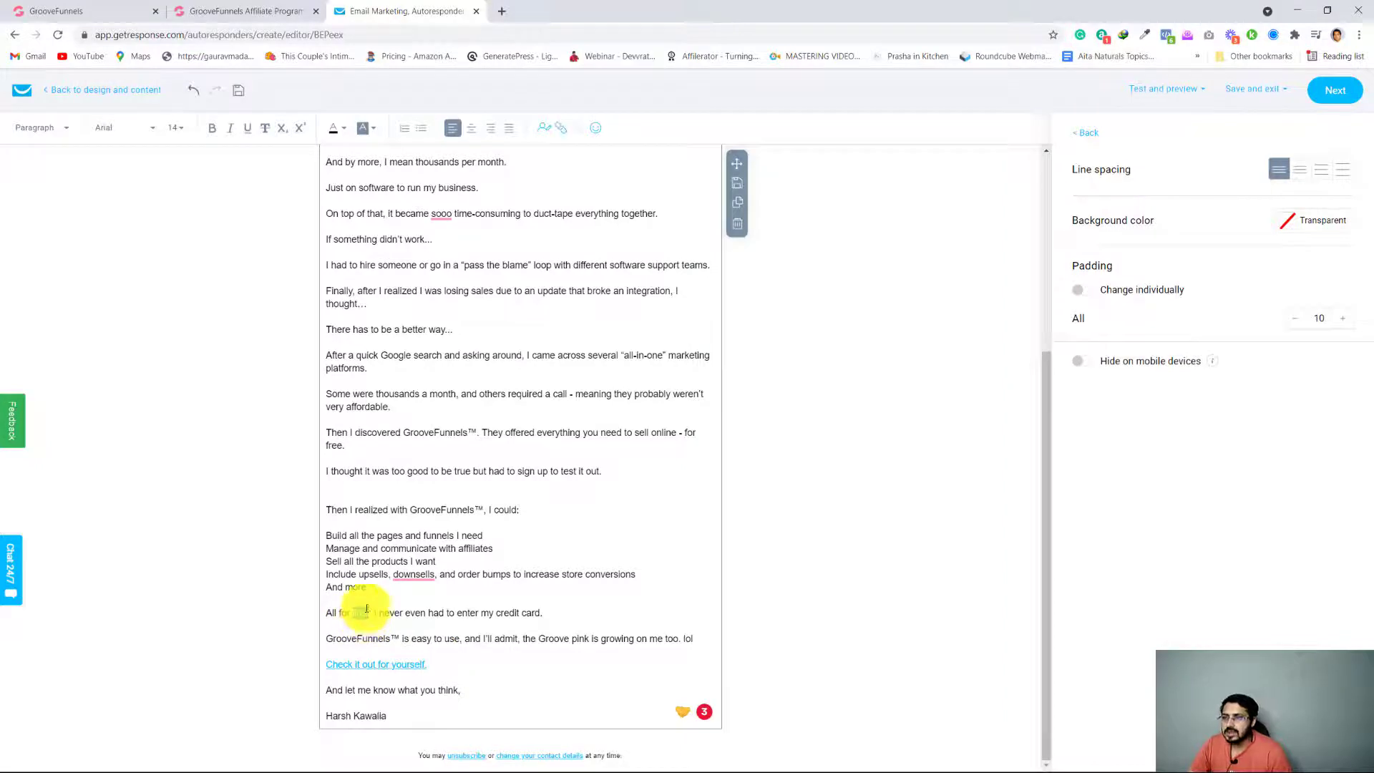
pyautogui.click(560, 128)
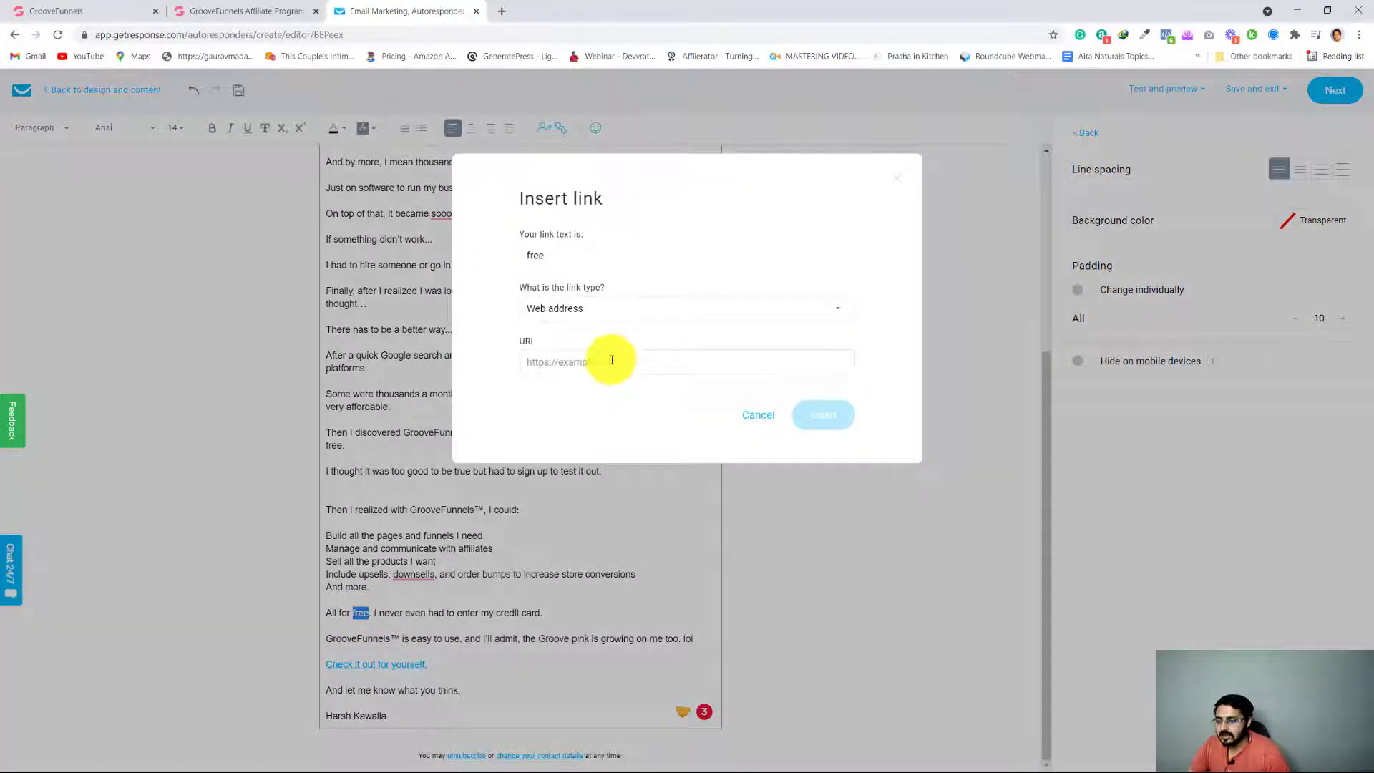
pyautogui.click(612, 360)
pyautogui.hotkey('ctrl', 'v')
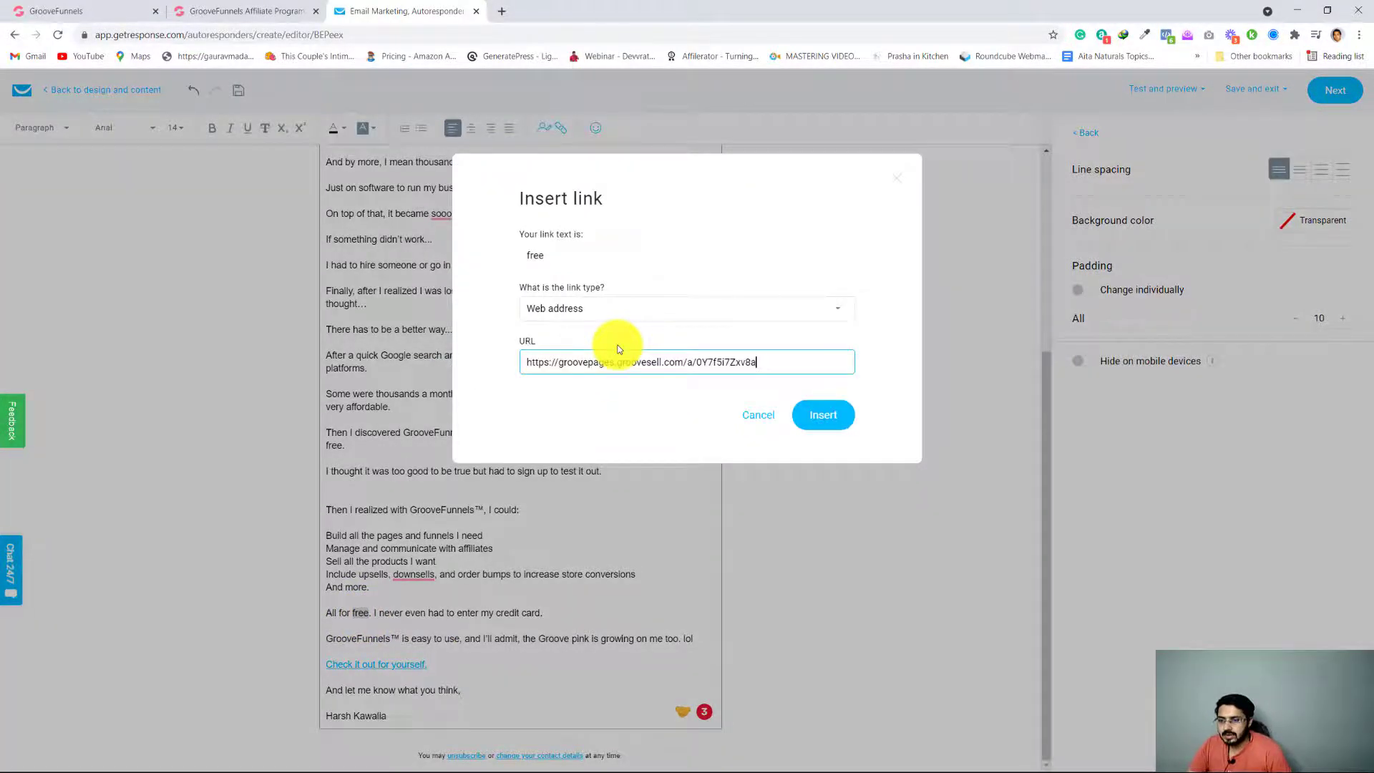
pyautogui.click(816, 416)
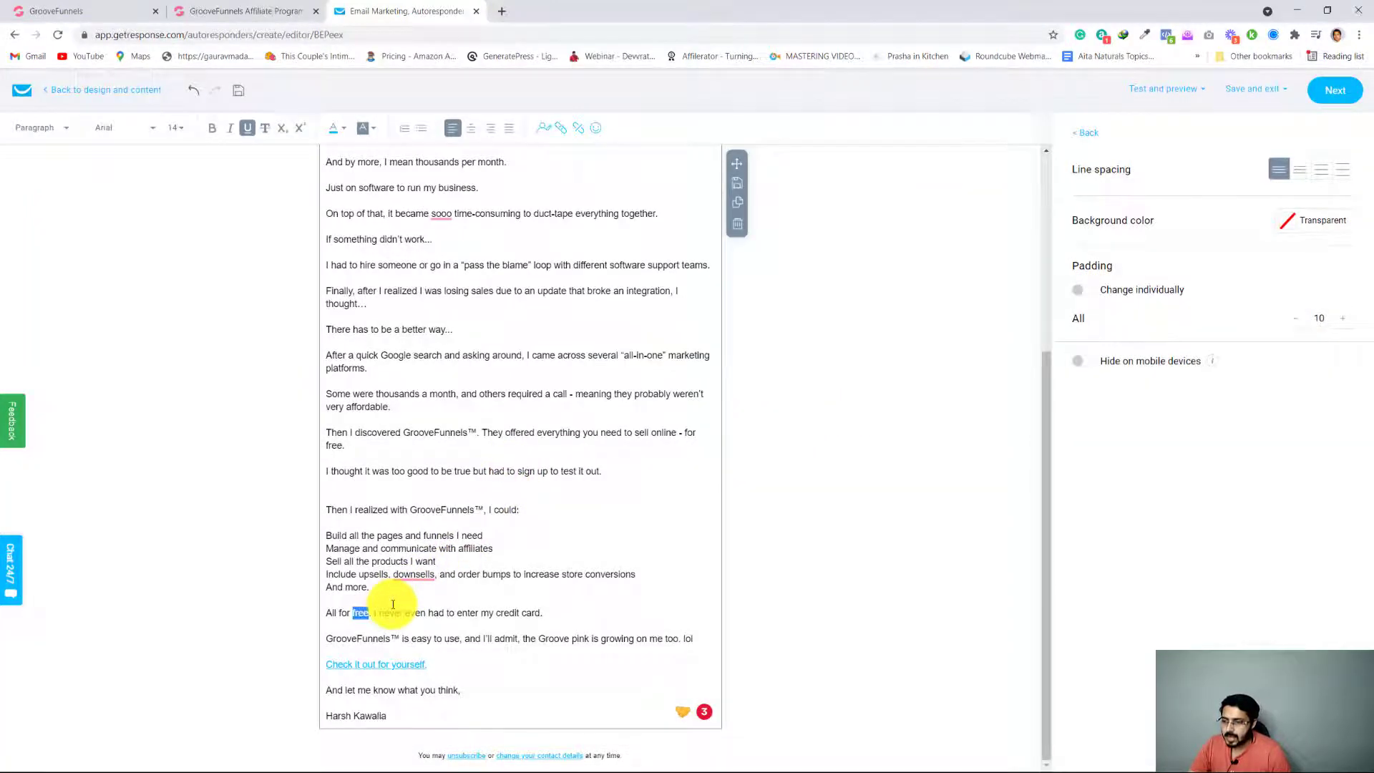
# Reopen the Better Way swipe on the affiliate page to check its linked phrases, and return to the message editor
pyautogui.scroll(1, 392, 605)
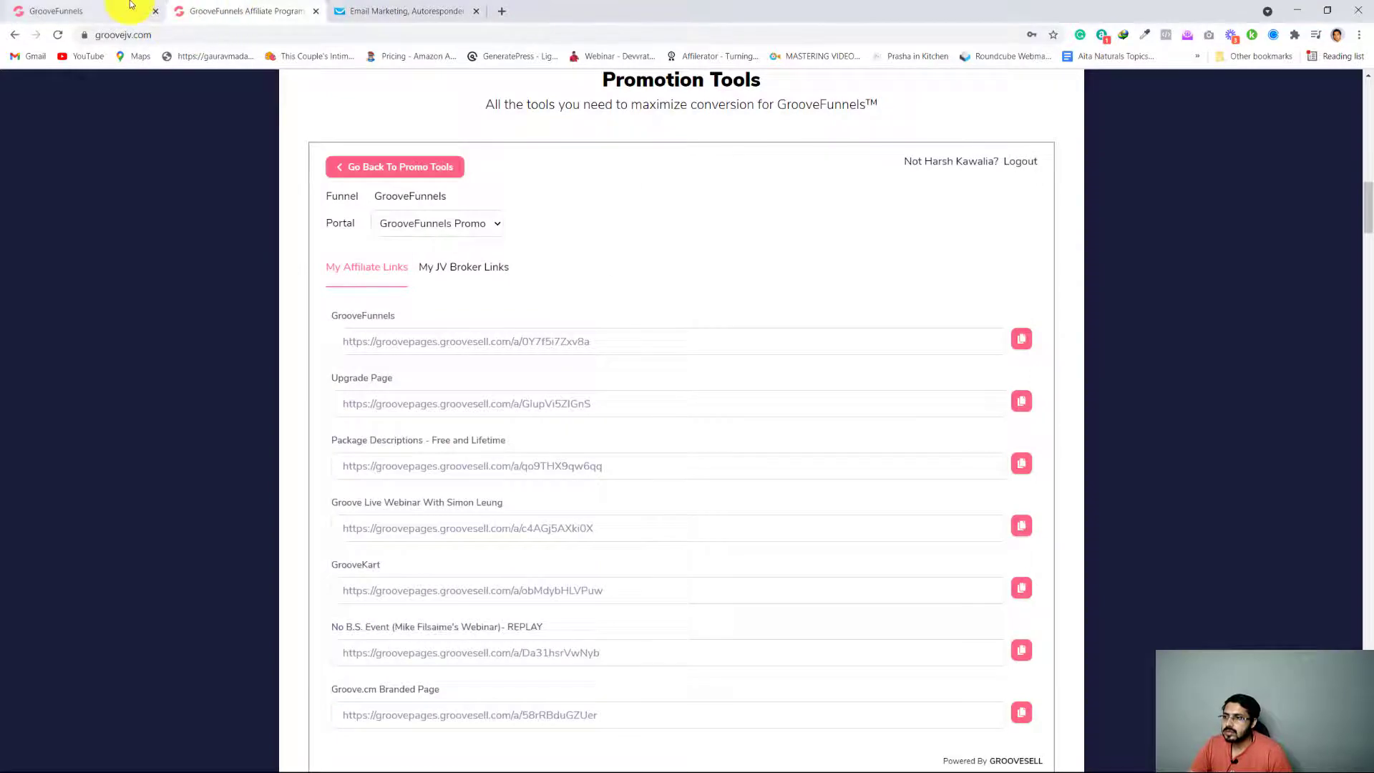
pyautogui.click(342, 169)
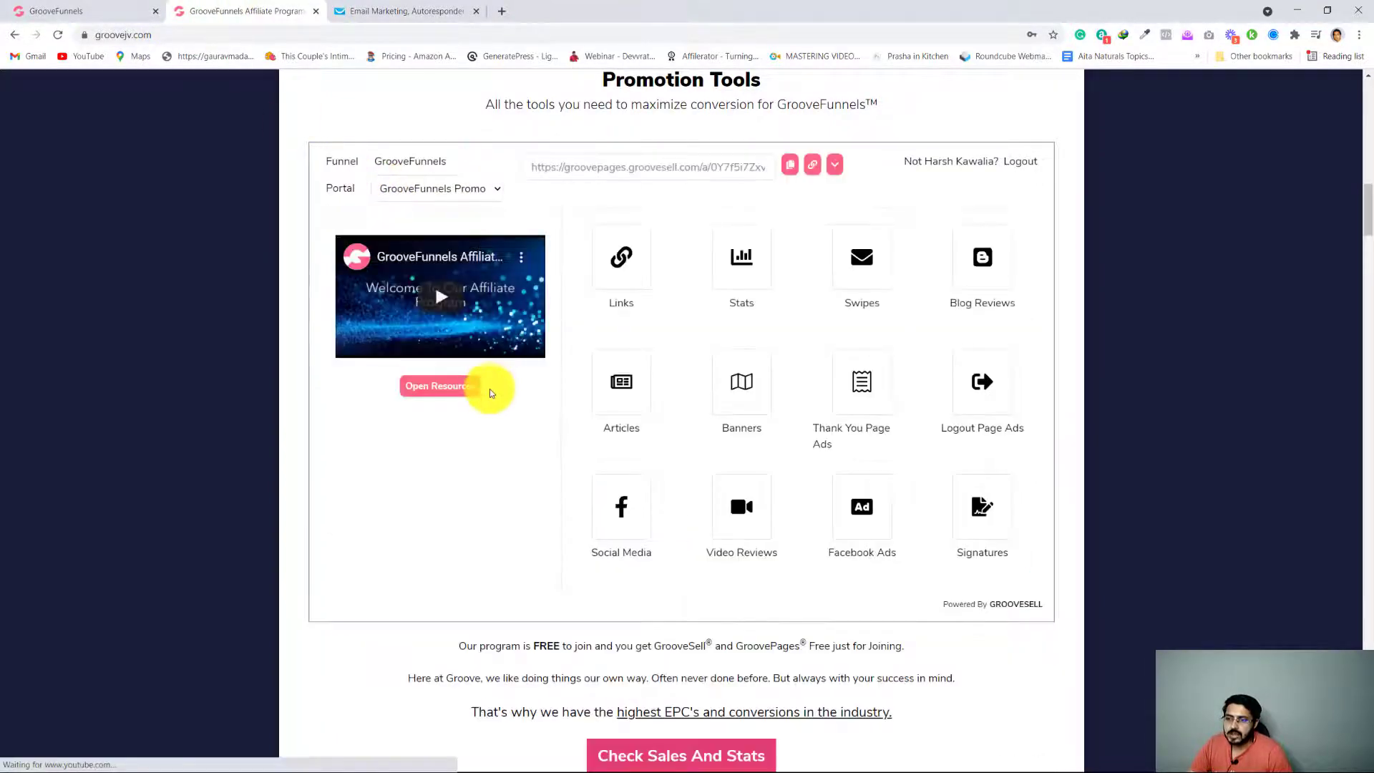
pyautogui.click(854, 275)
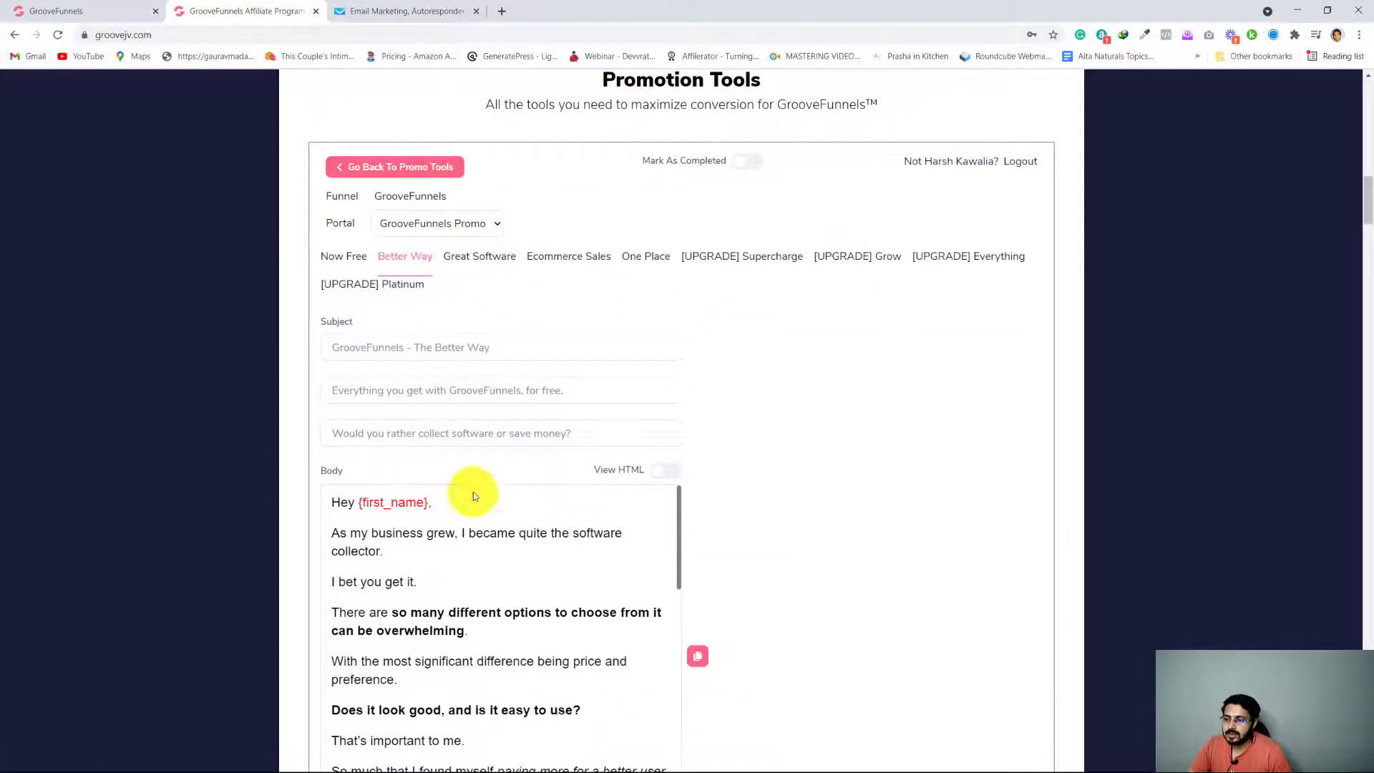
pyautogui.scroll(-10, 536, 601)
pyautogui.scroll(3, 528, 612)
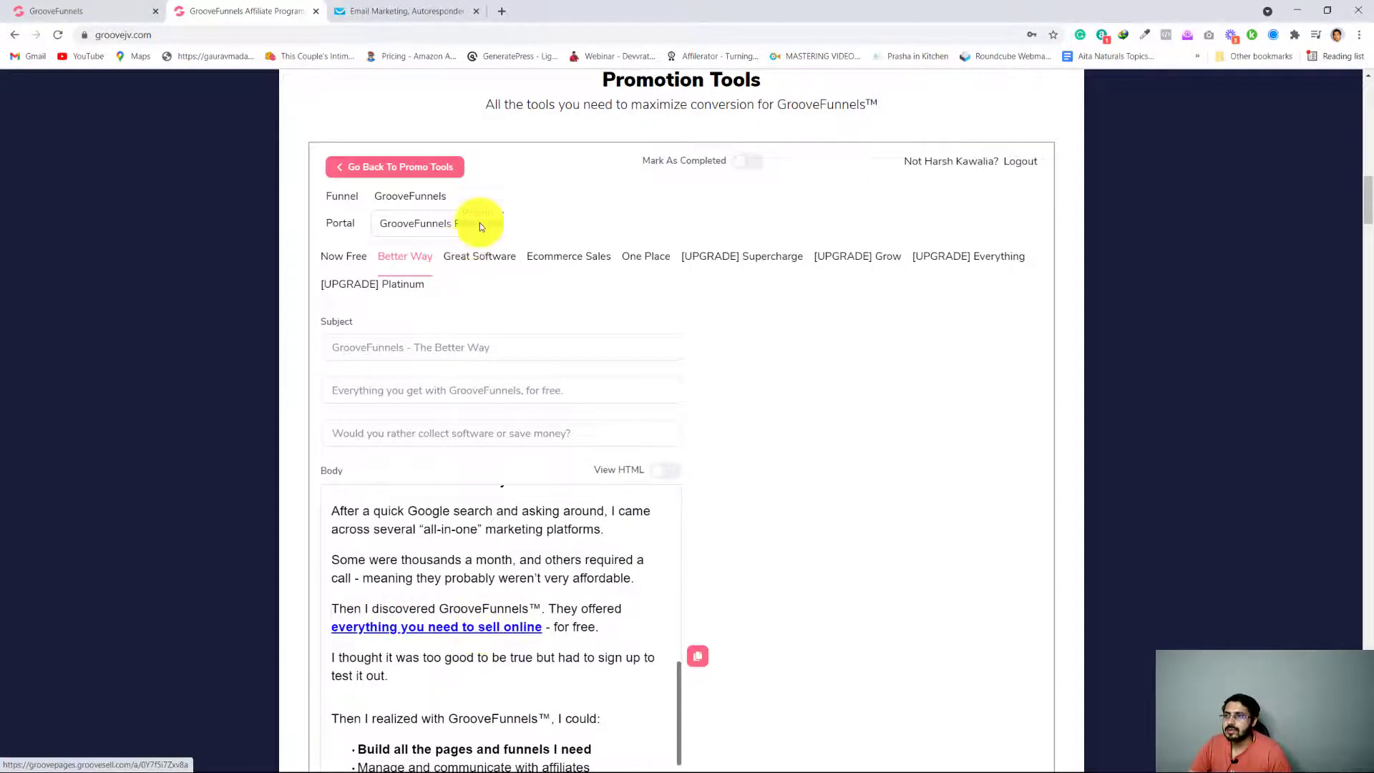
pyautogui.click(342, 10)
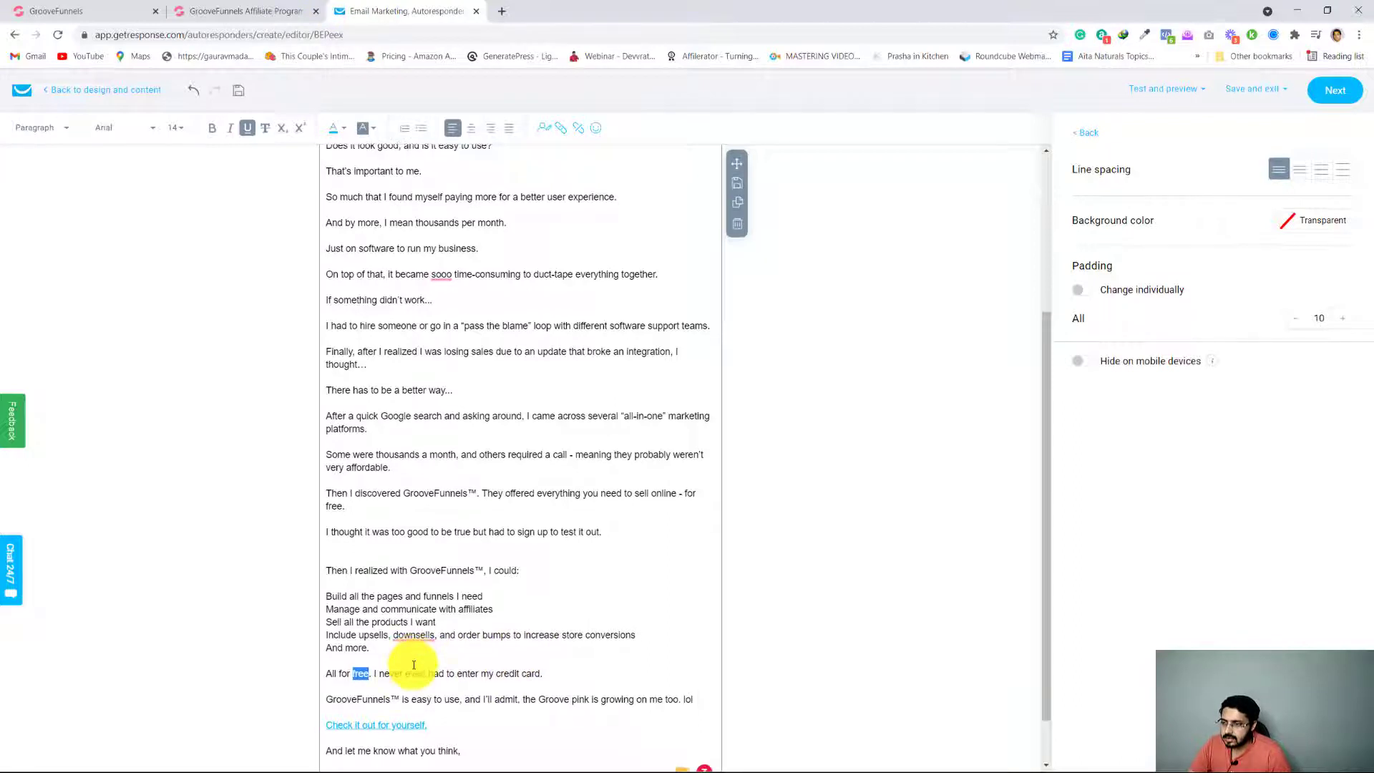
pyautogui.scroll(-1, 414, 665)
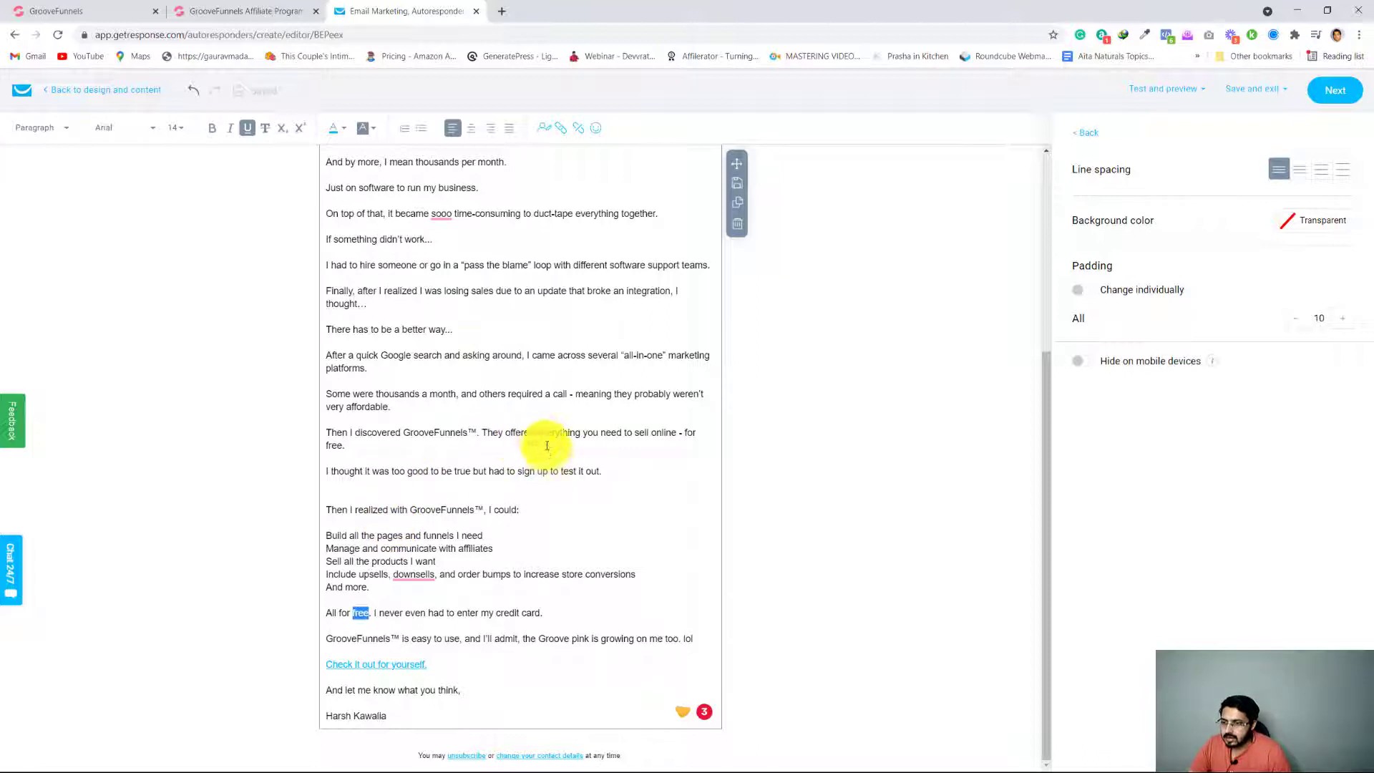
# Link the phrase "everything you need to sell online" to the same GrooveFunnels affiliate web address
pyautogui.moveTo(537, 432); pyautogui.dragTo(673, 431)
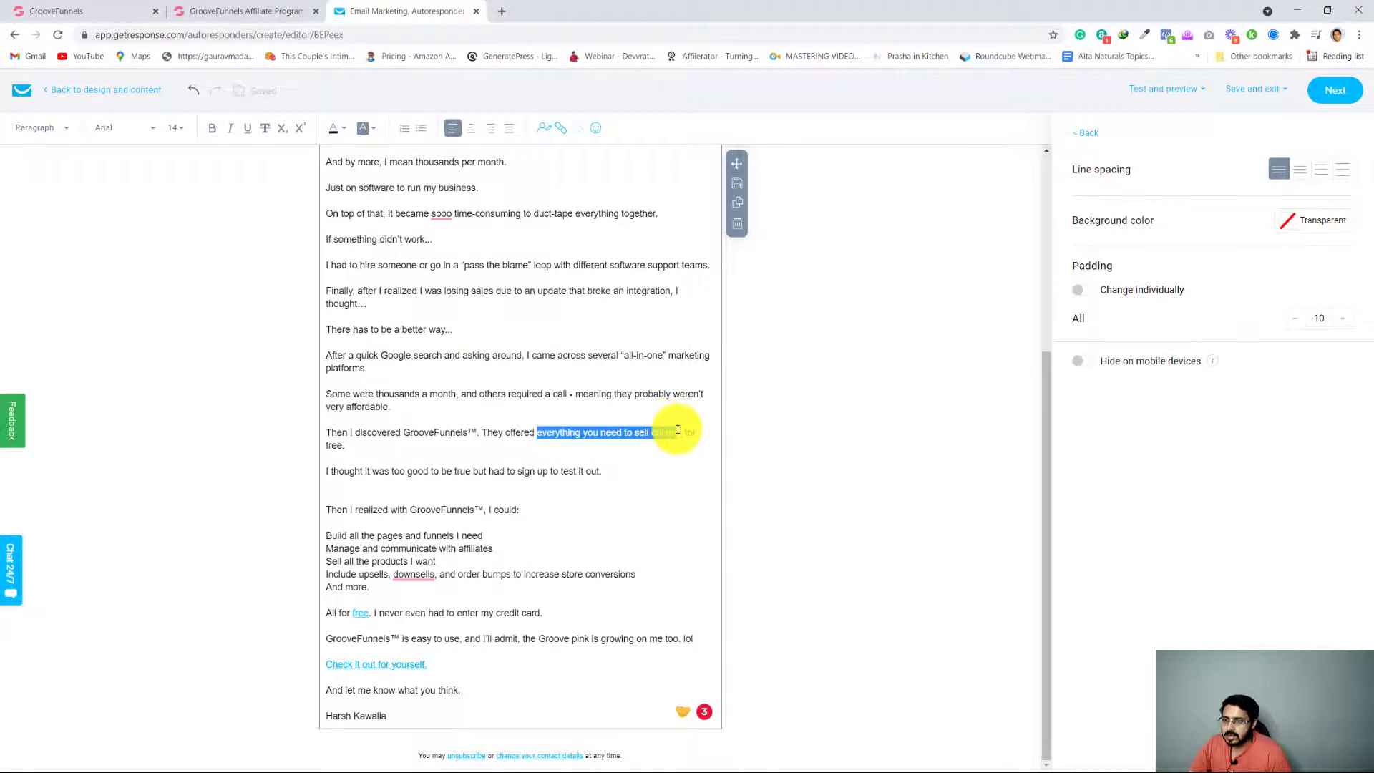
pyautogui.click(563, 133)
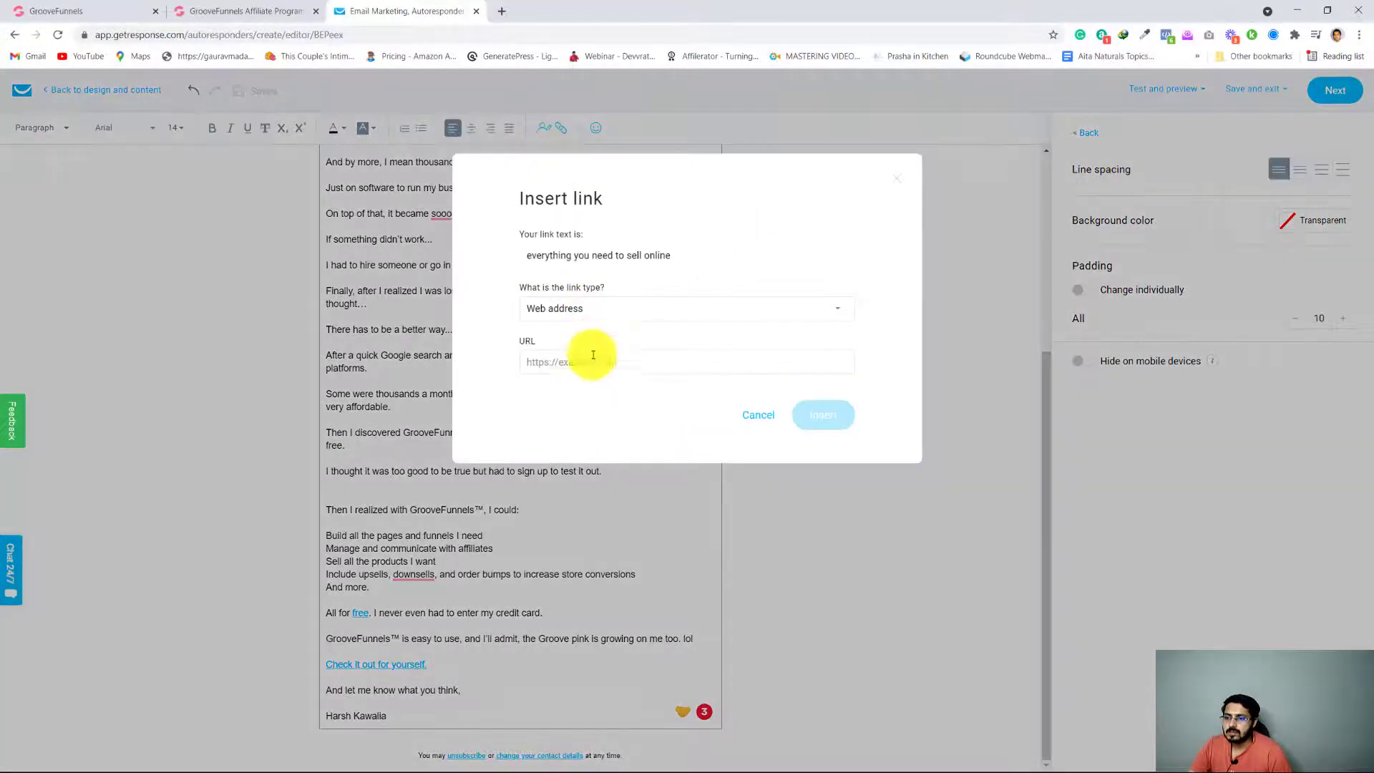
pyautogui.click(594, 361)
pyautogui.write('https://groovefunnels.groovesell.com/a/0Y7f5i7Zxv8a')
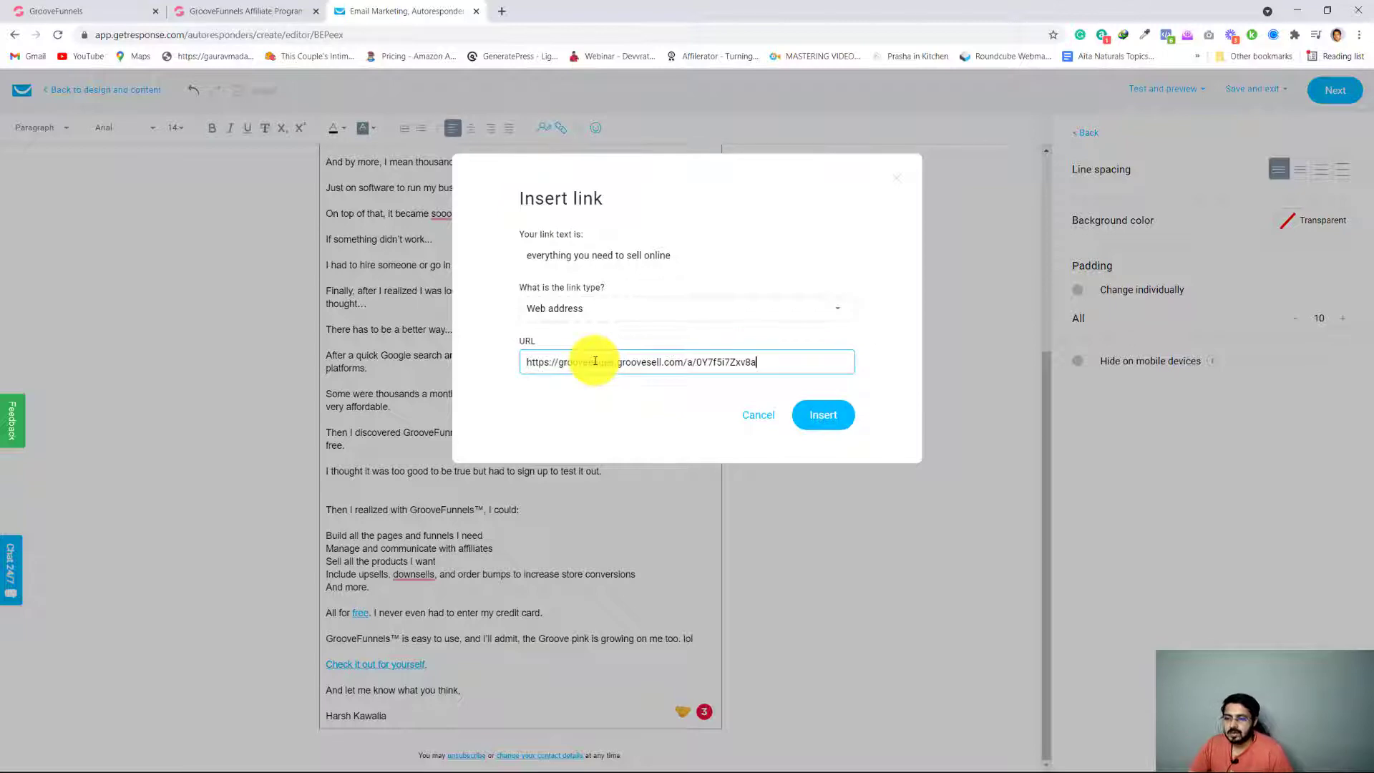
pyautogui.click(829, 416)
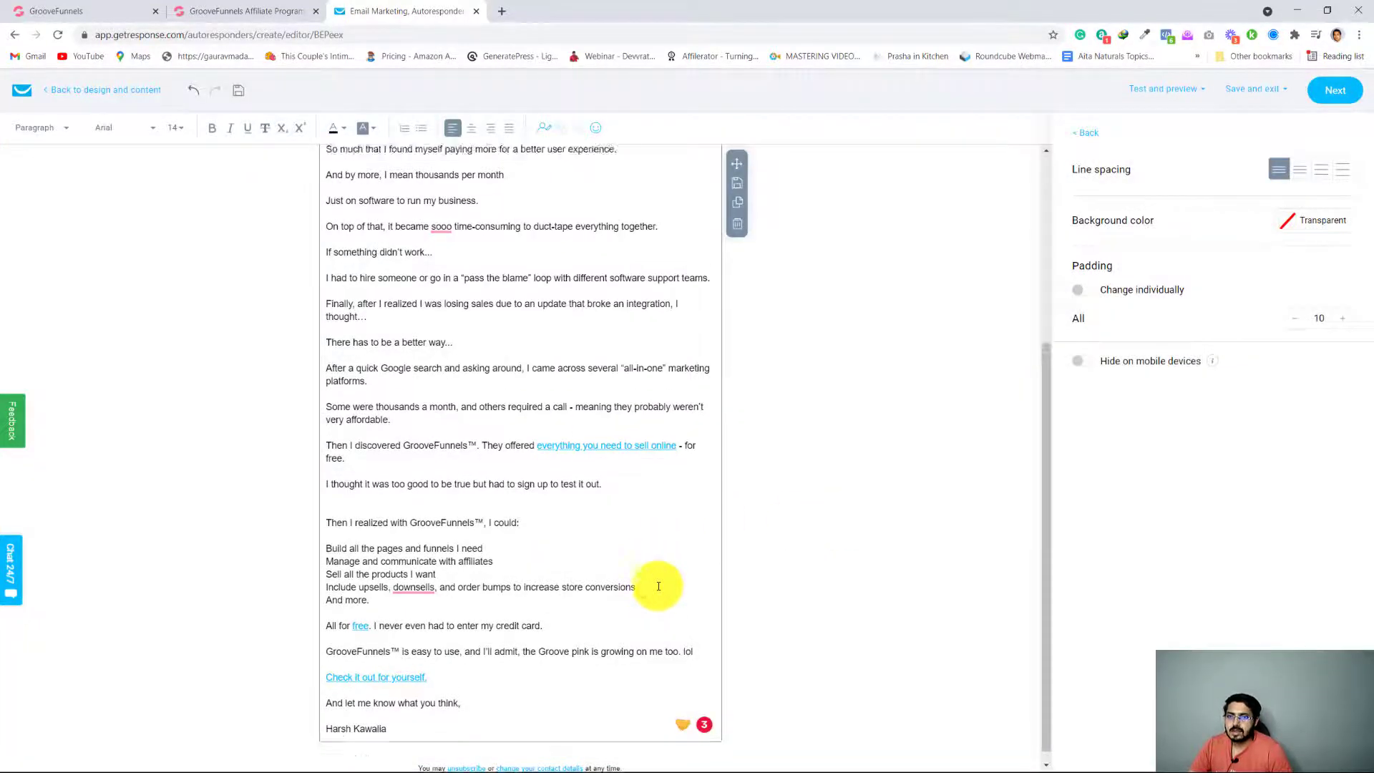
# Finish editing the message and return to the autoresponder's settings page, viewing its subject line and design sections
pyautogui.scroll(5, 659, 586)
pyautogui.click(1334, 89)
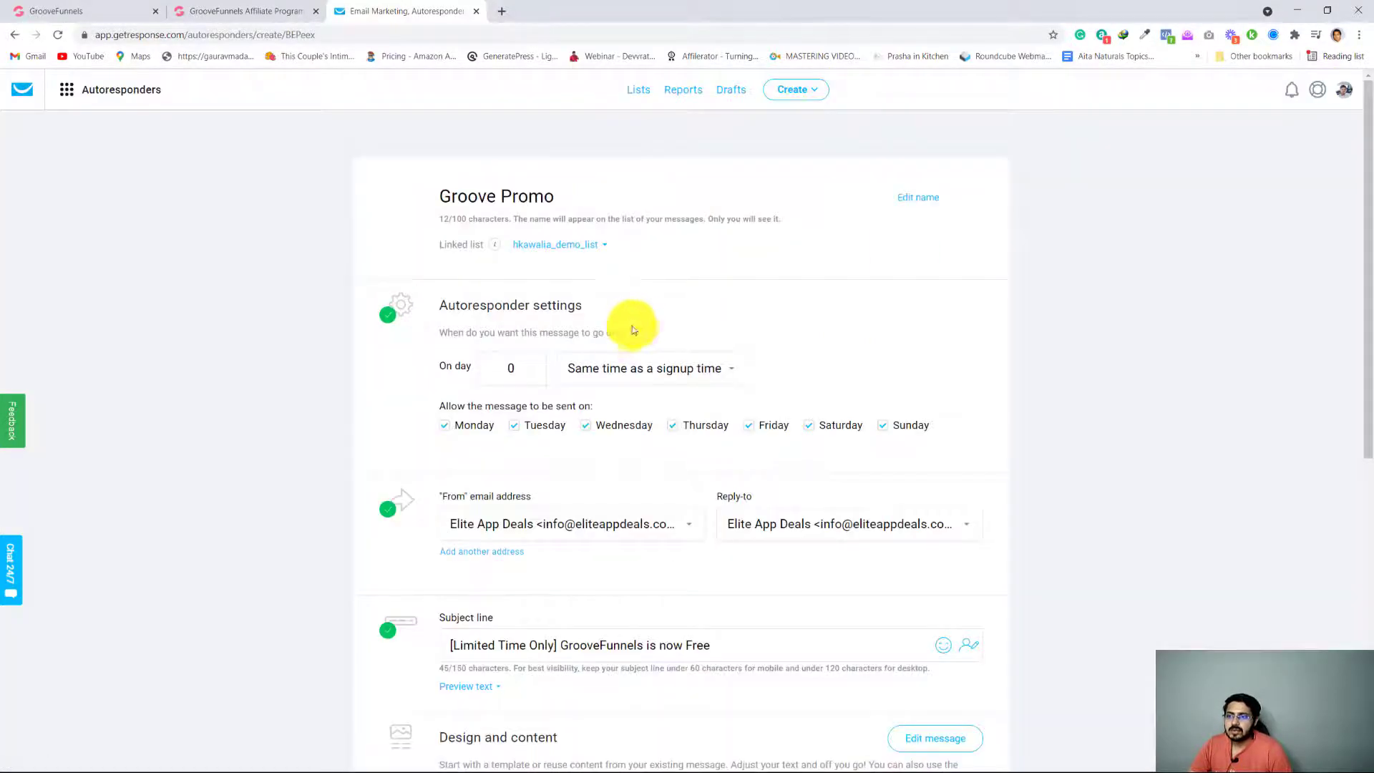
pyautogui.scroll(-5, 315, 494)
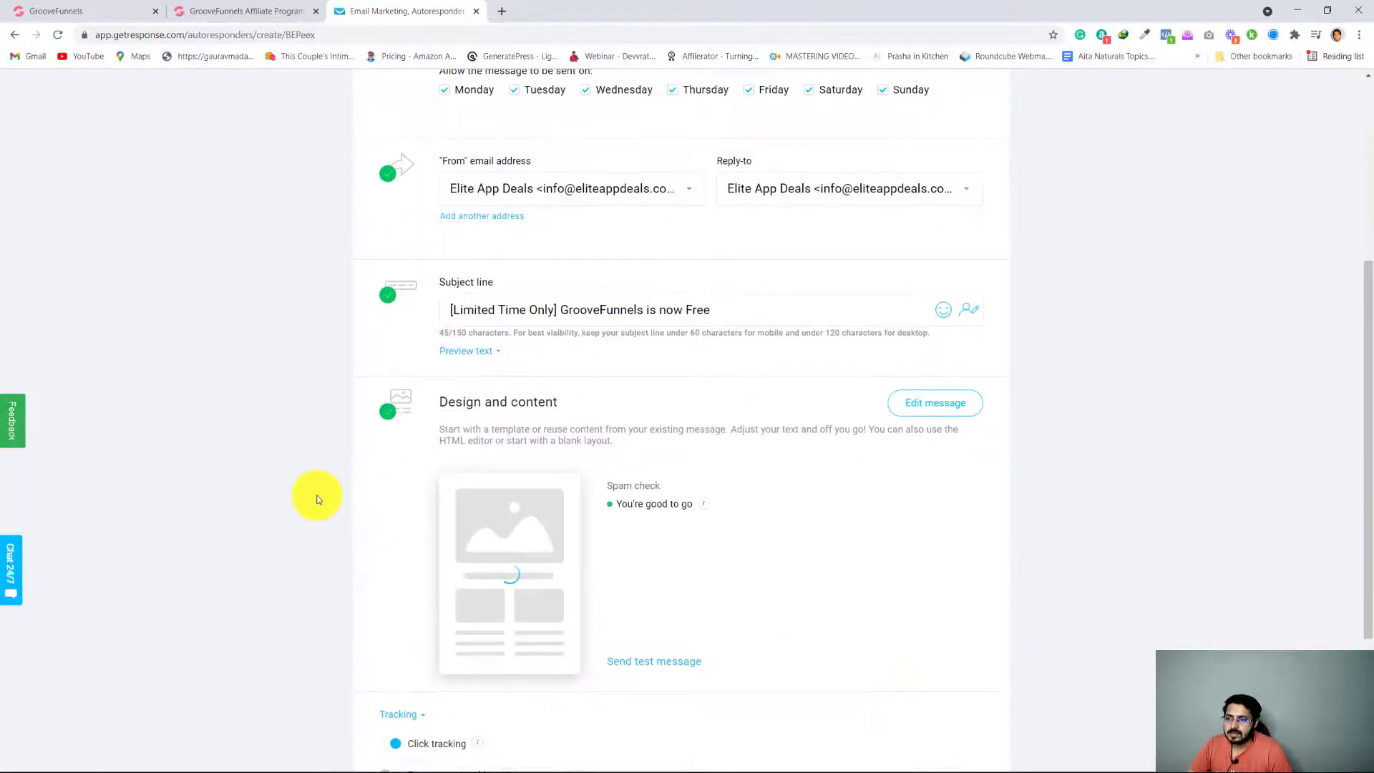
# Clear the subject line "[Limited Time Only] GrooveFunnels is now Free" from the new autoresponder
pyautogui.scroll(1, 775, 424)
pyautogui.moveTo(727, 377); pyautogui.dragTo(439, 377)
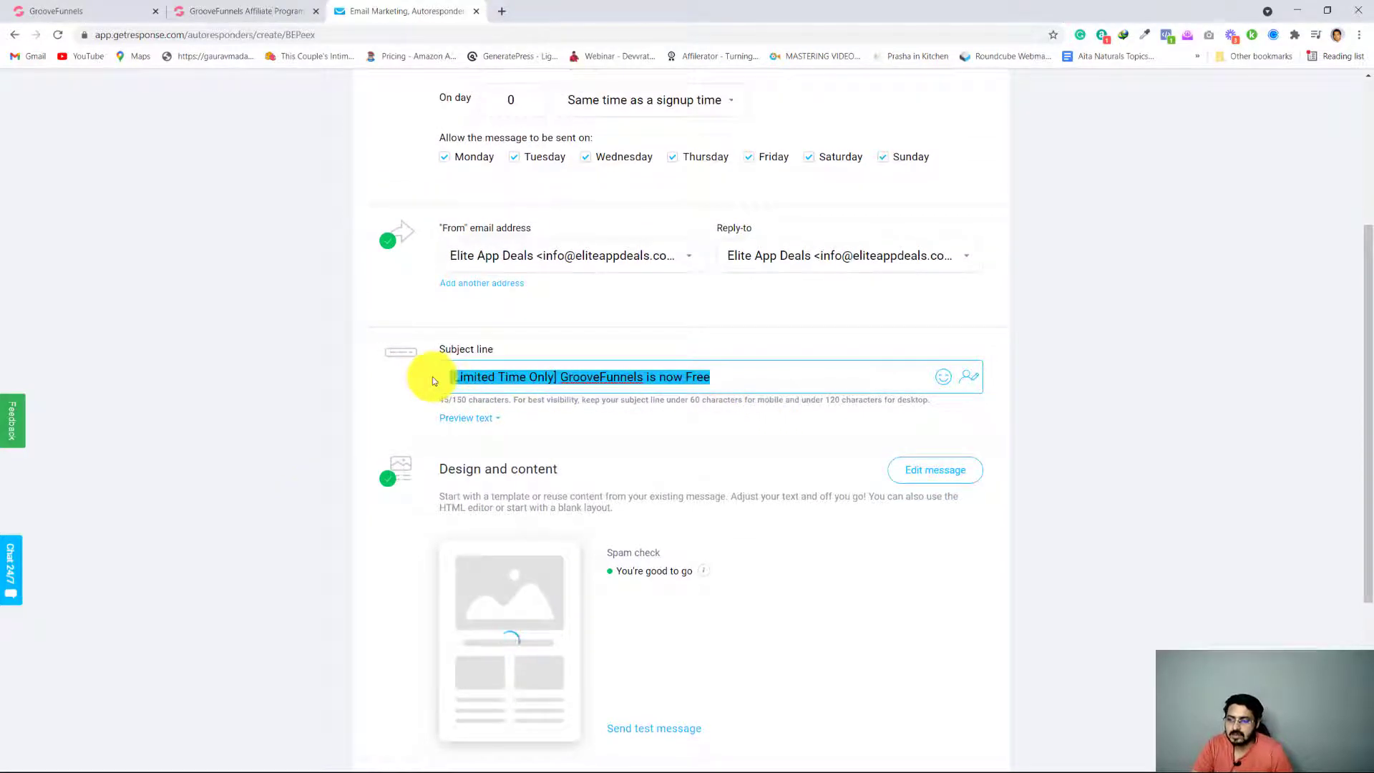
pyautogui.press('BackSpace')
pyautogui.click(261, 10)
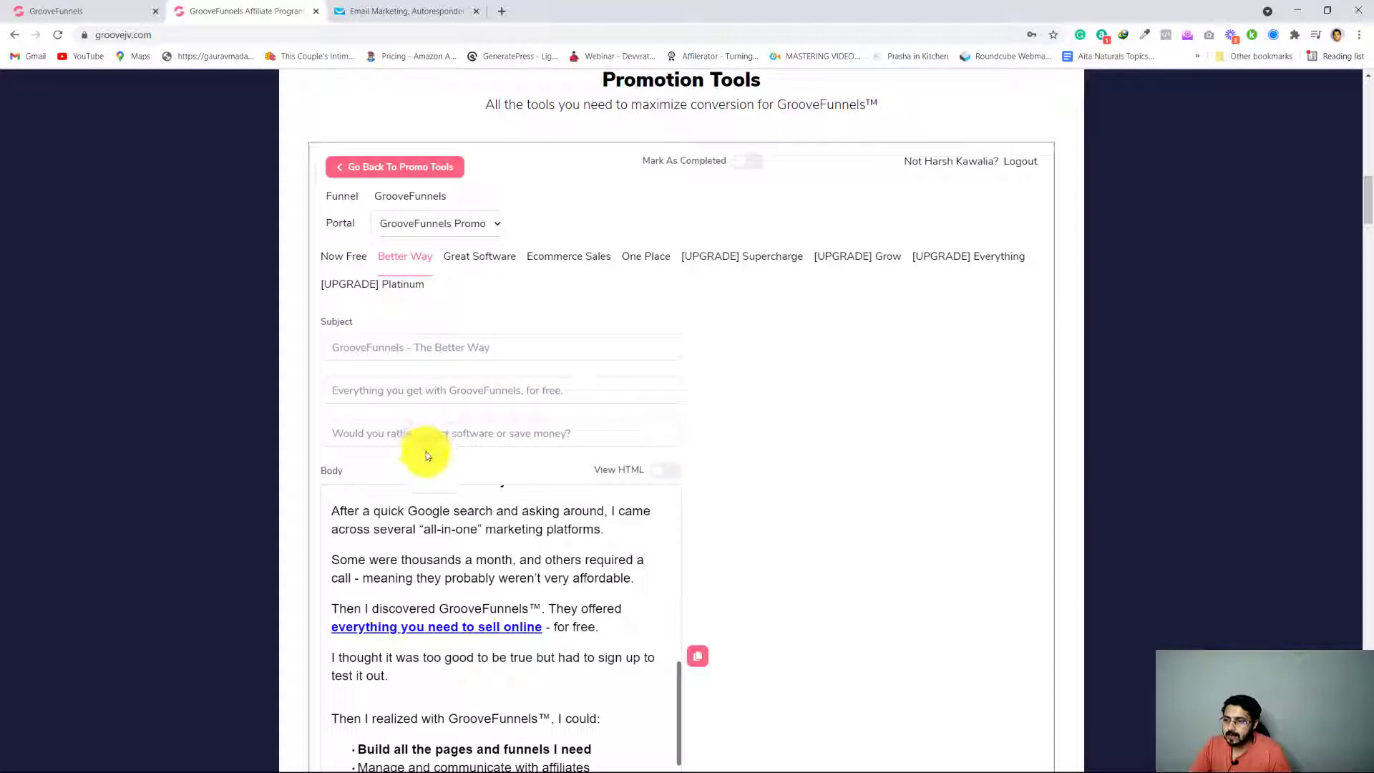
pyautogui.moveTo(581, 434); pyautogui.dragTo(327, 436)
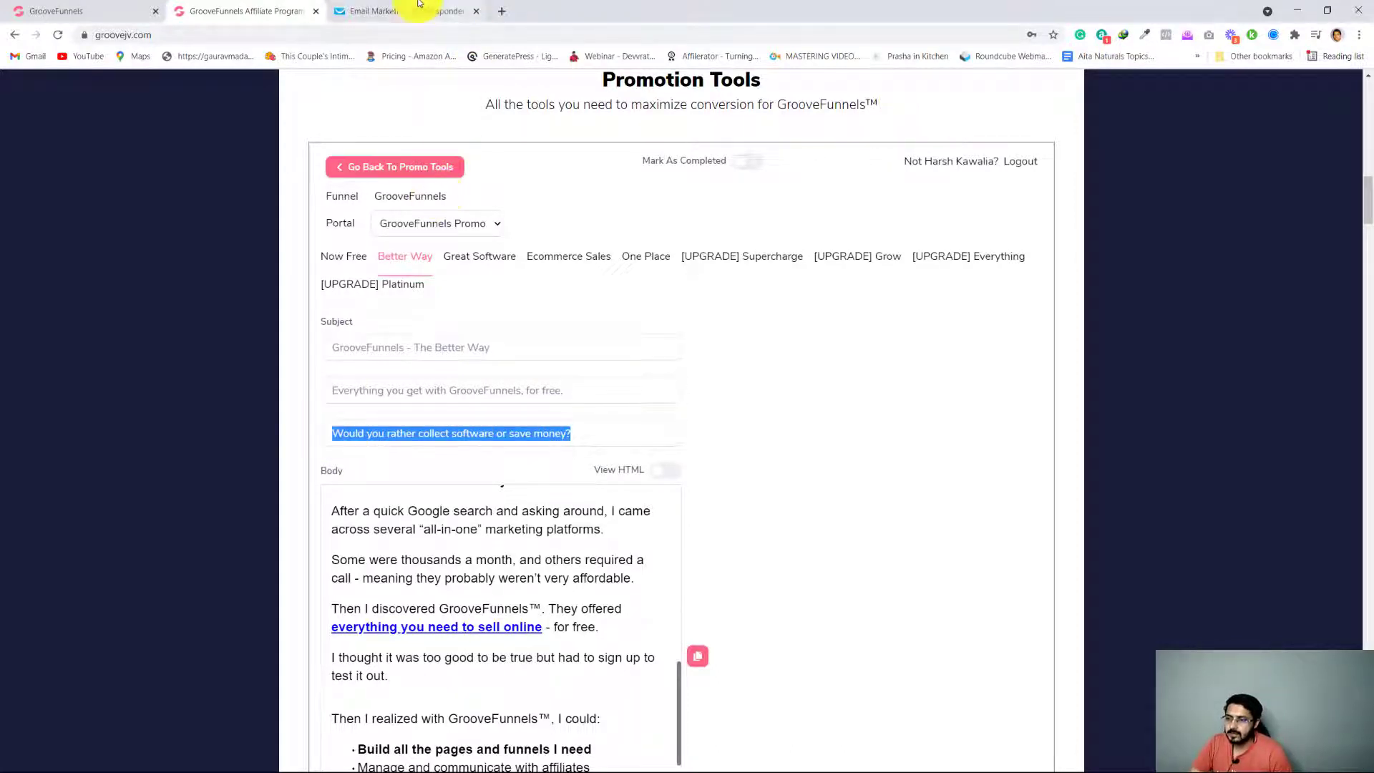
pyautogui.click(380, 11)
pyautogui.write('https://groovepages.groovesell.com/a/0Y7f5i7Zxv8a')
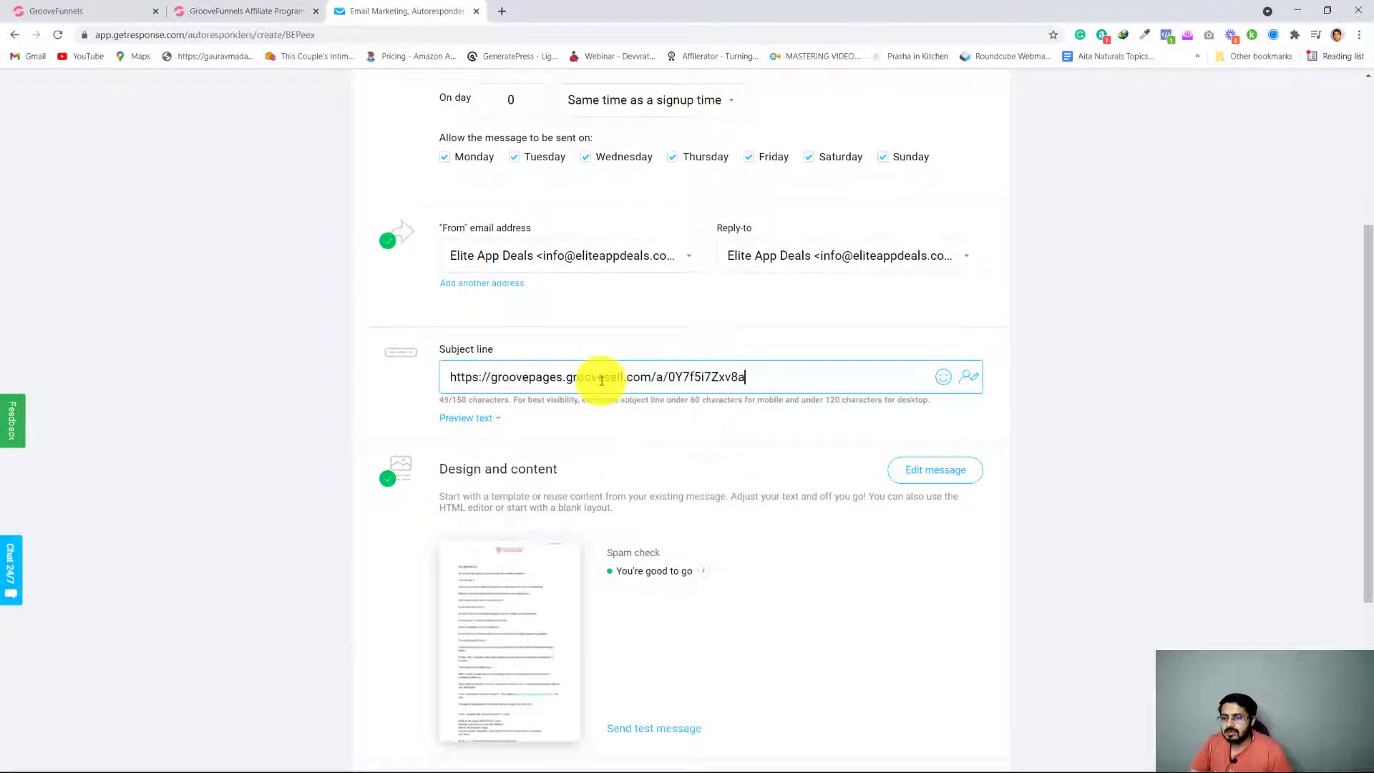
pyautogui.hotkey('ctrl', 'a')
pyautogui.press('BackSpace')
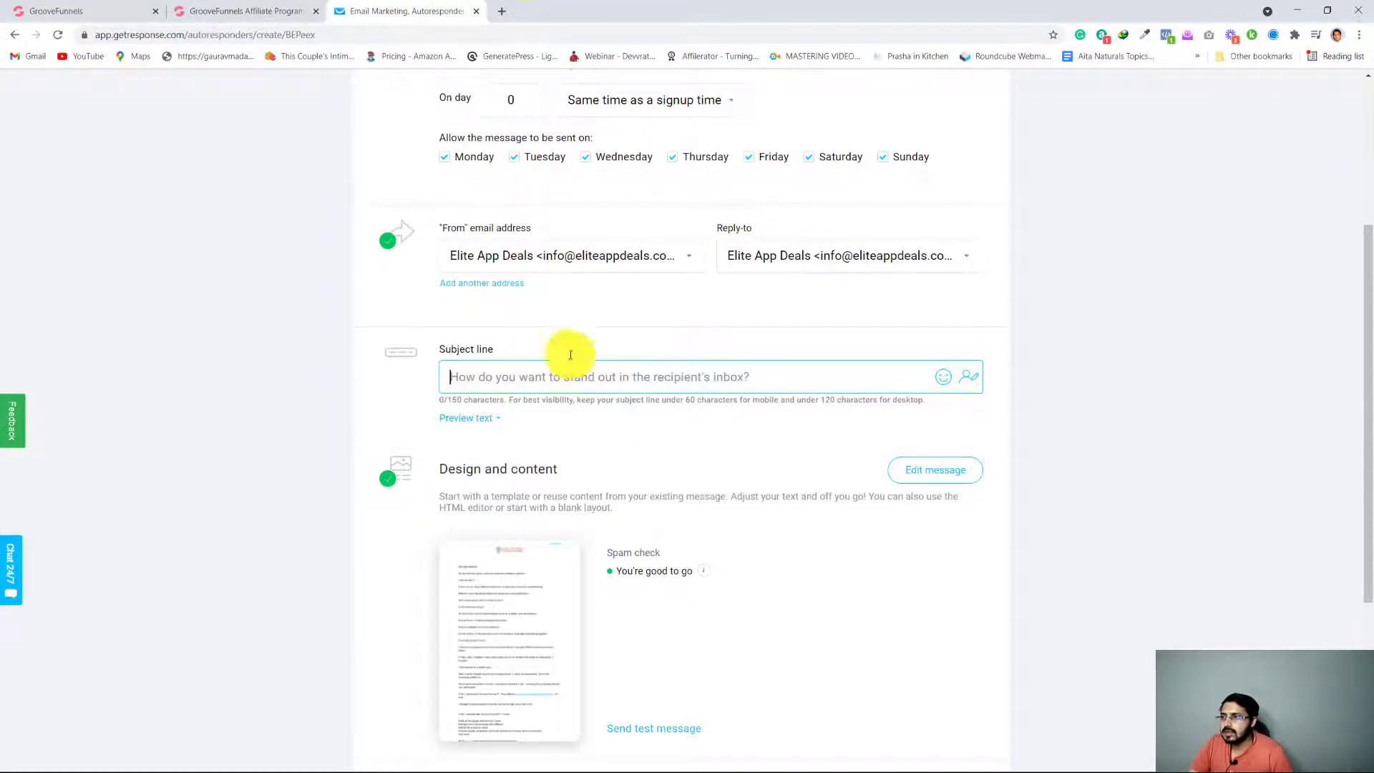
# Copy the Better Way swipe's subject "Would you rather collect software or save money?" into the autoresponder's subject line, and save and publish it
pyautogui.click(265, 7)
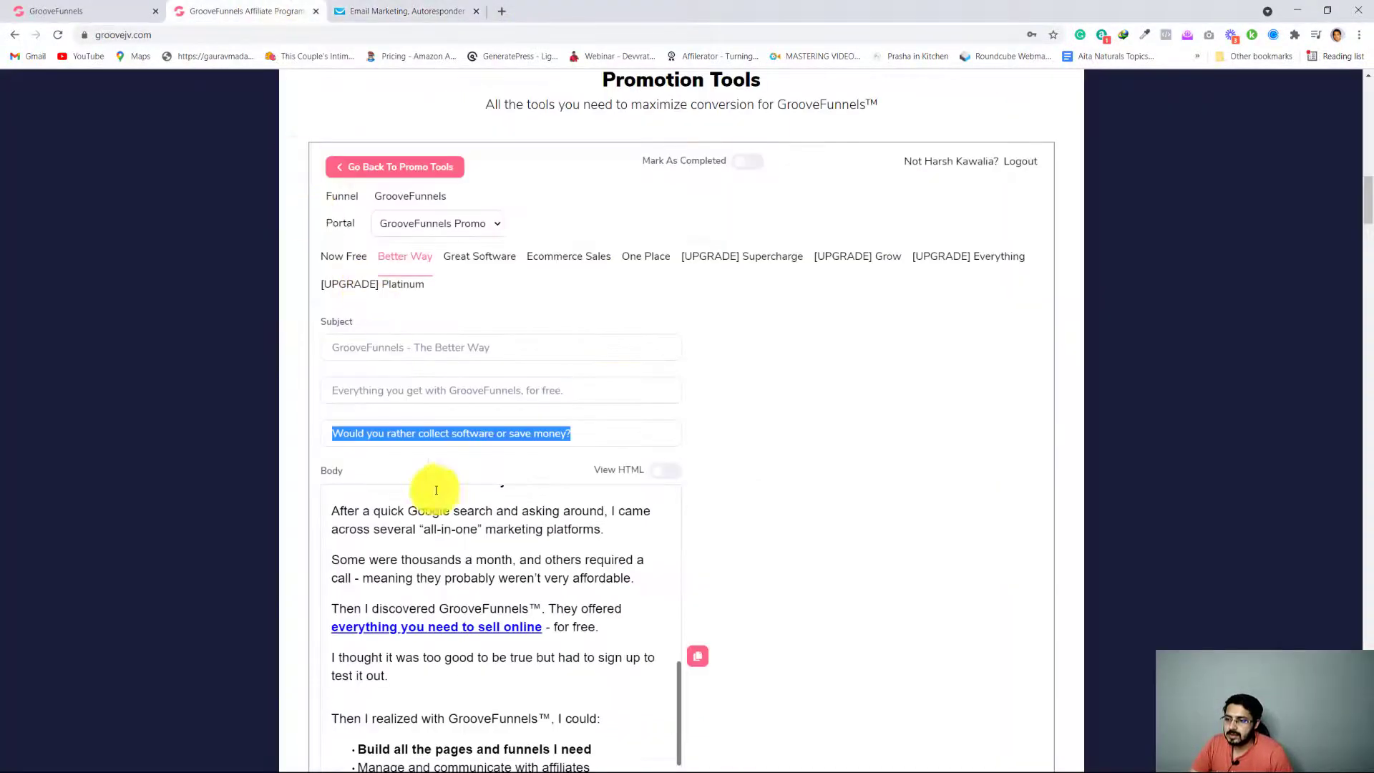
pyautogui.rightClick(446, 434)
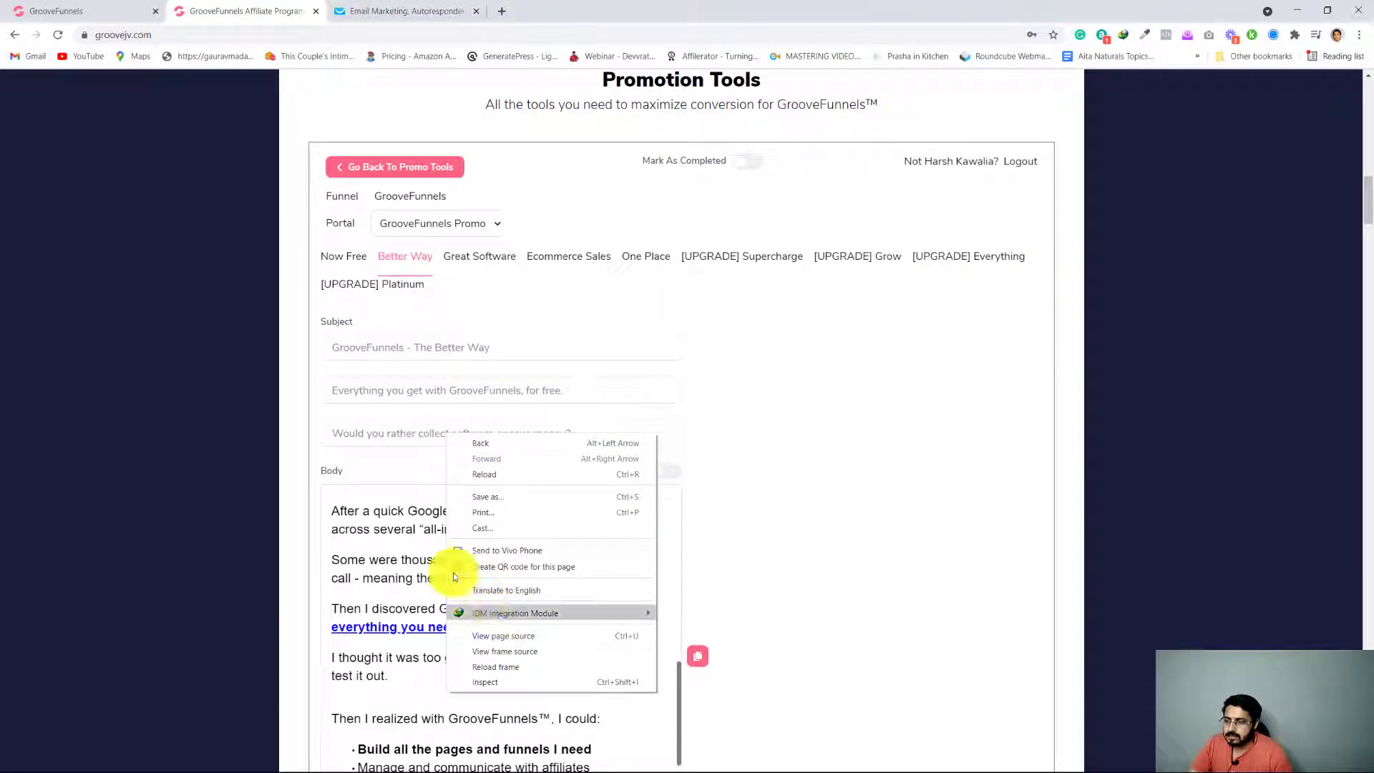
pyautogui.click(395, 432)
pyautogui.tripleClick(397, 434)
pyautogui.hotkey('ctrl', 'c')
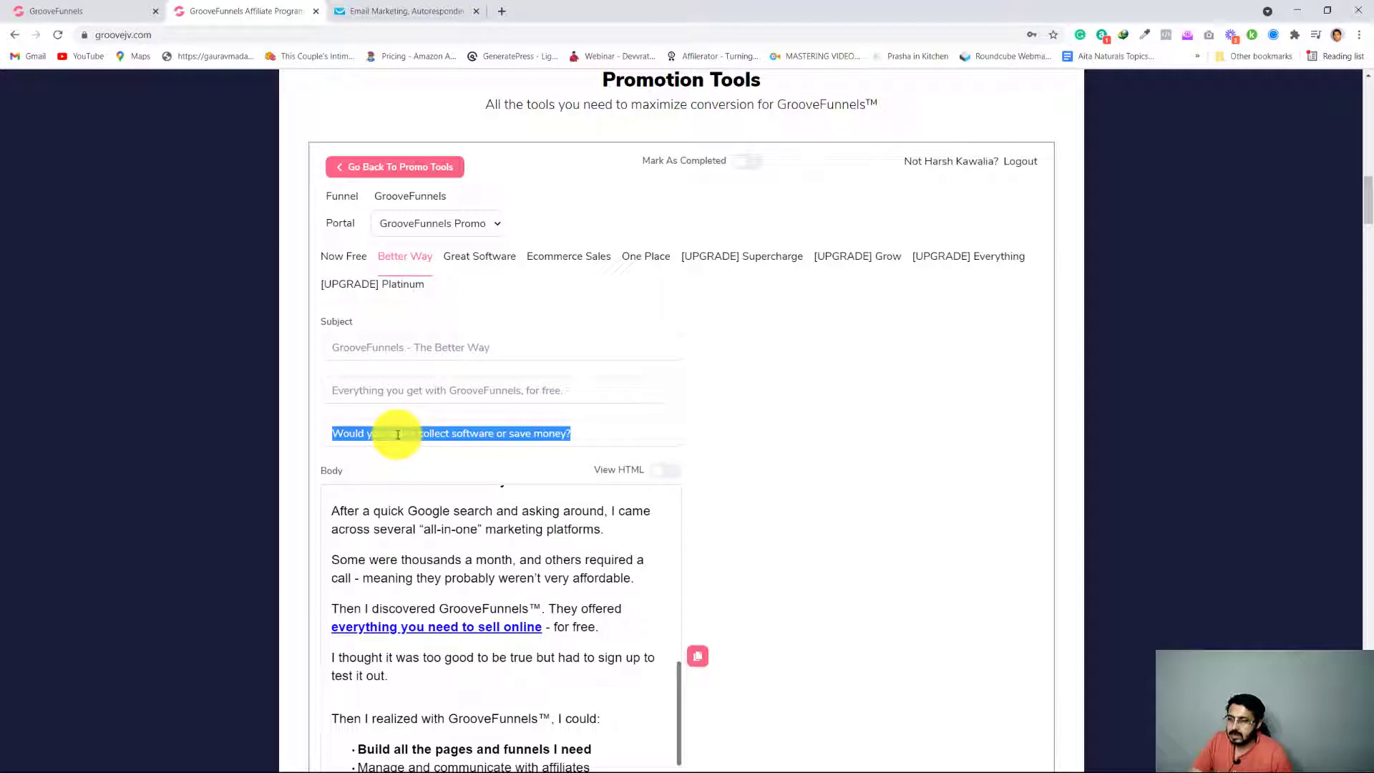
pyautogui.click(399, 13)
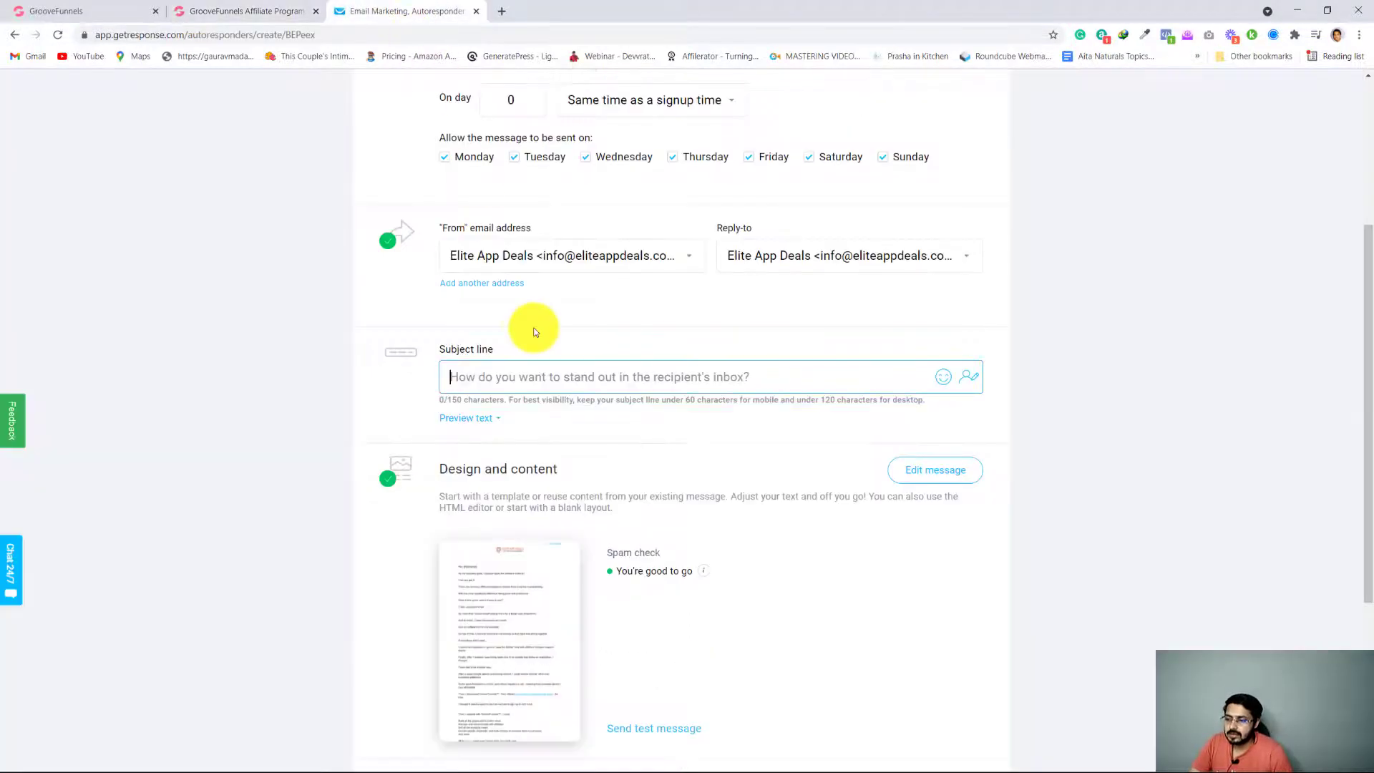
pyautogui.click(540, 376)
pyautogui.hotkey('ctrl', 'v')
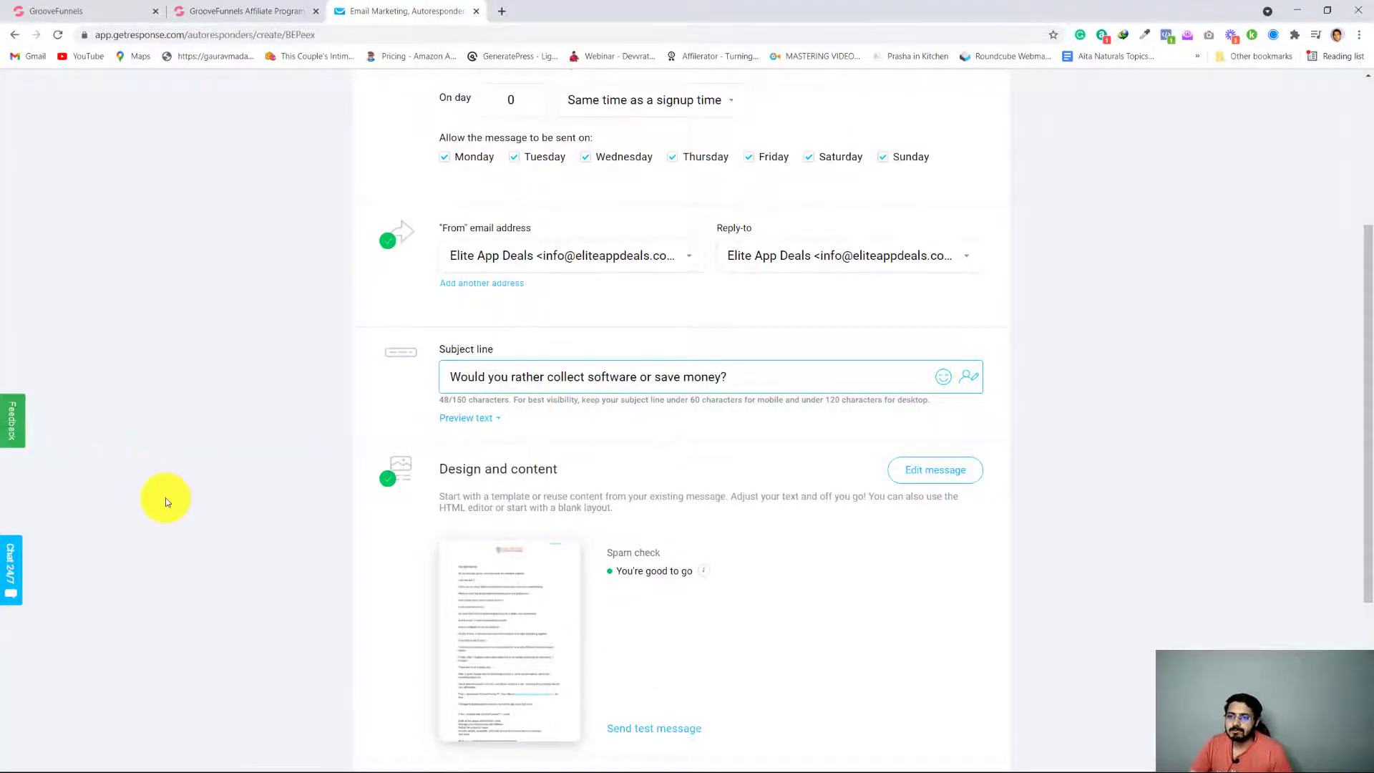
pyautogui.scroll(-4, 166, 497)
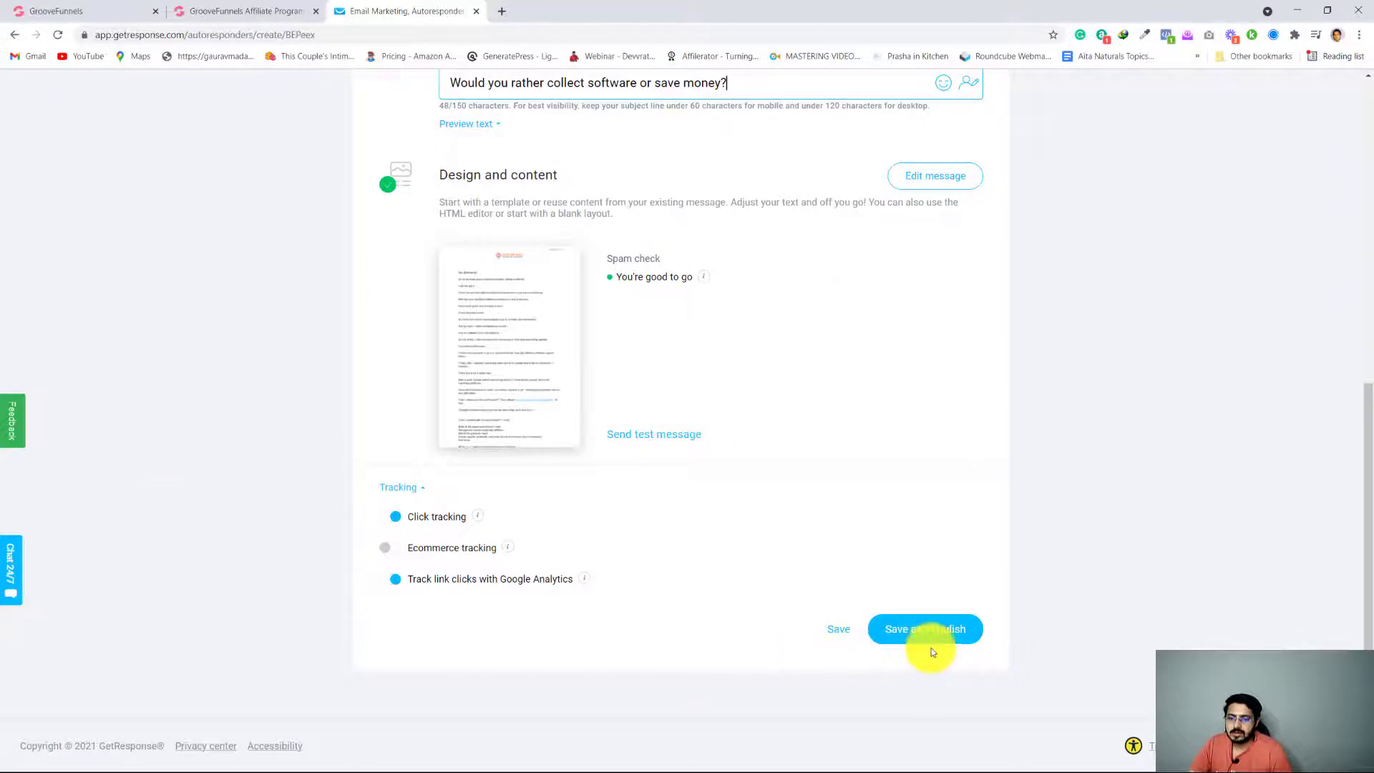
pyautogui.click(935, 639)
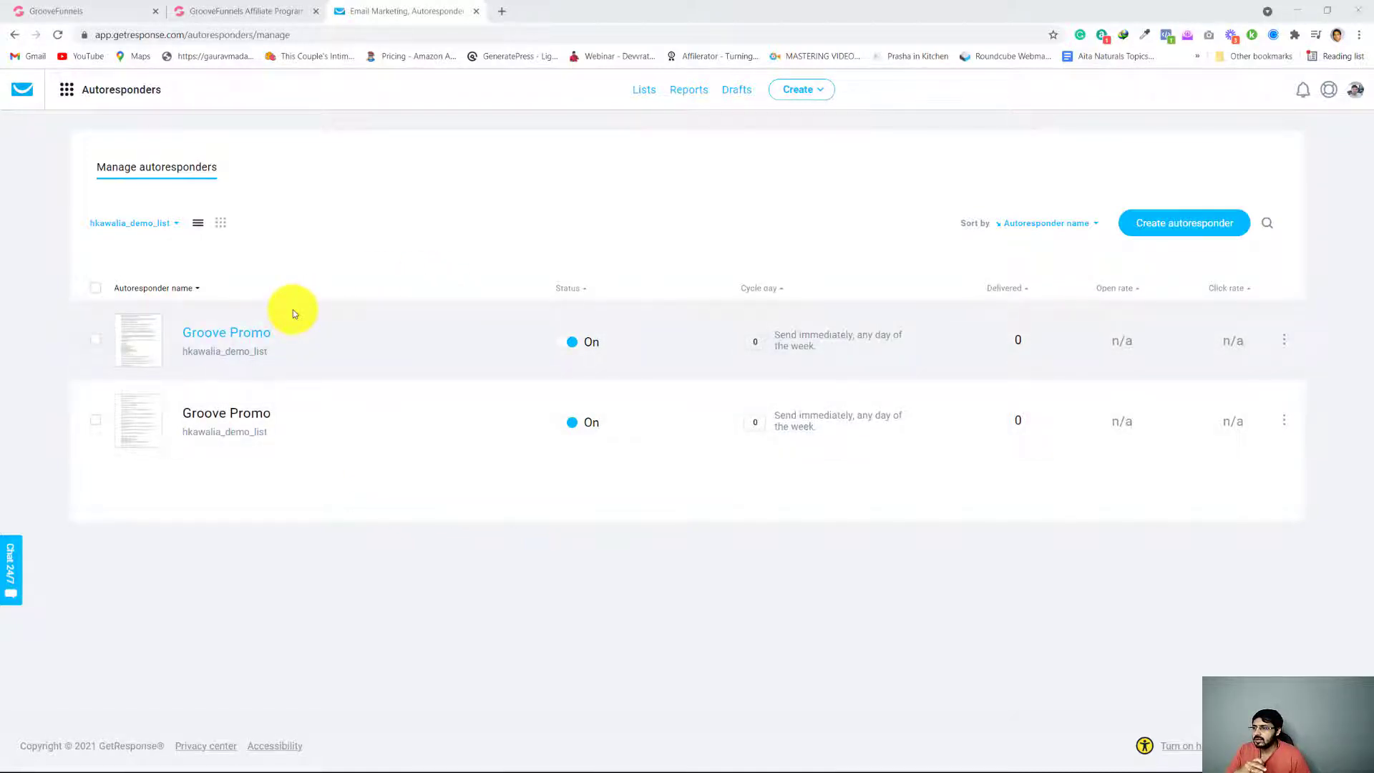
# View the demo list's autoresponders in the day-by-day calendar layout, and return to the list layout
pyautogui.click(221, 223)
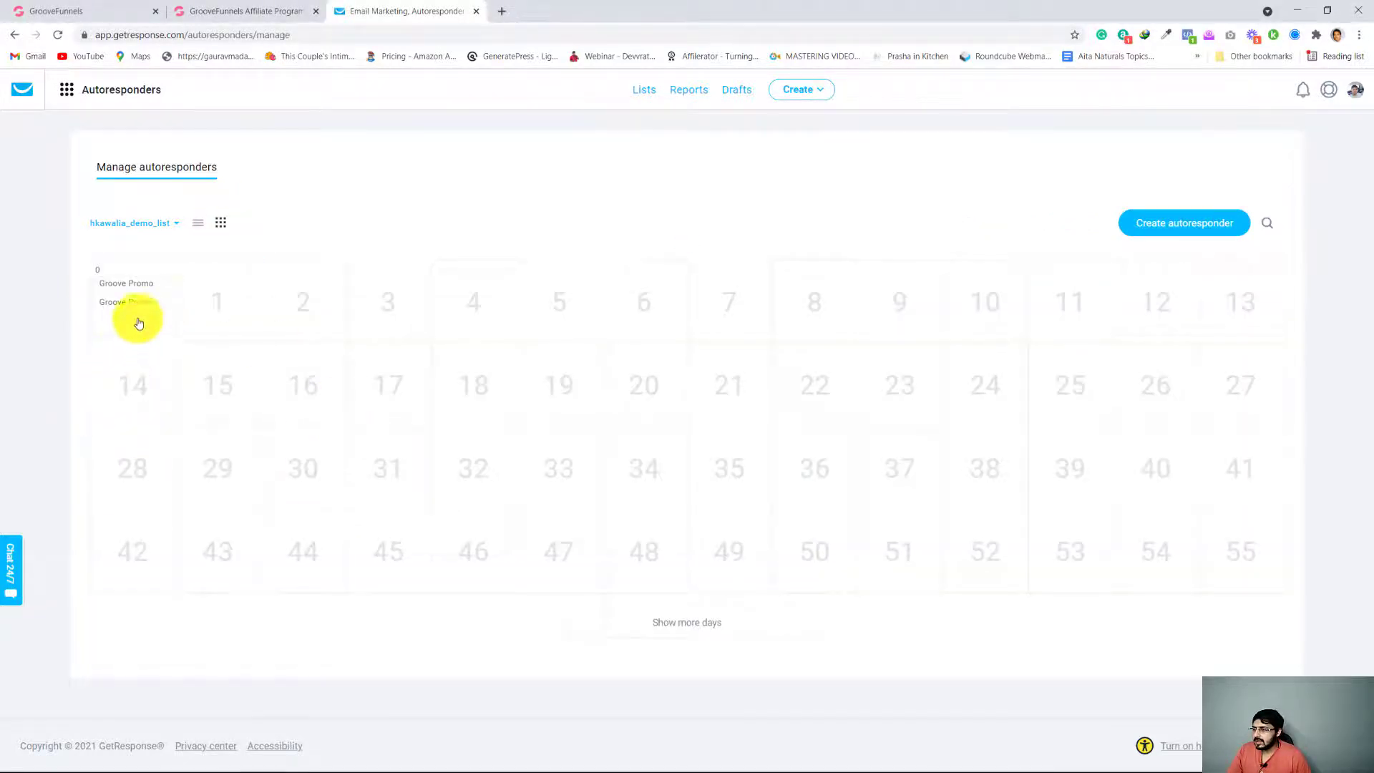
pyautogui.moveTo(154, 300)
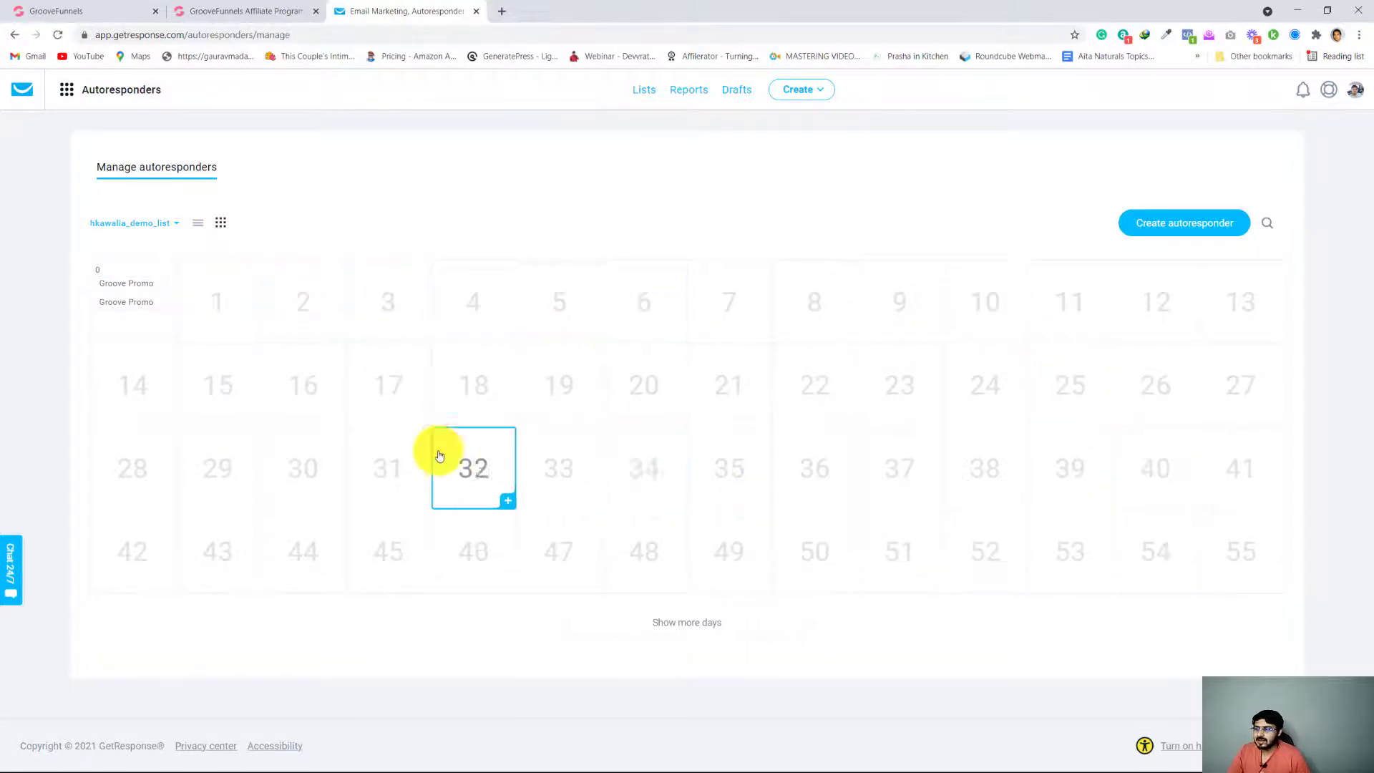
pyautogui.click(196, 223)
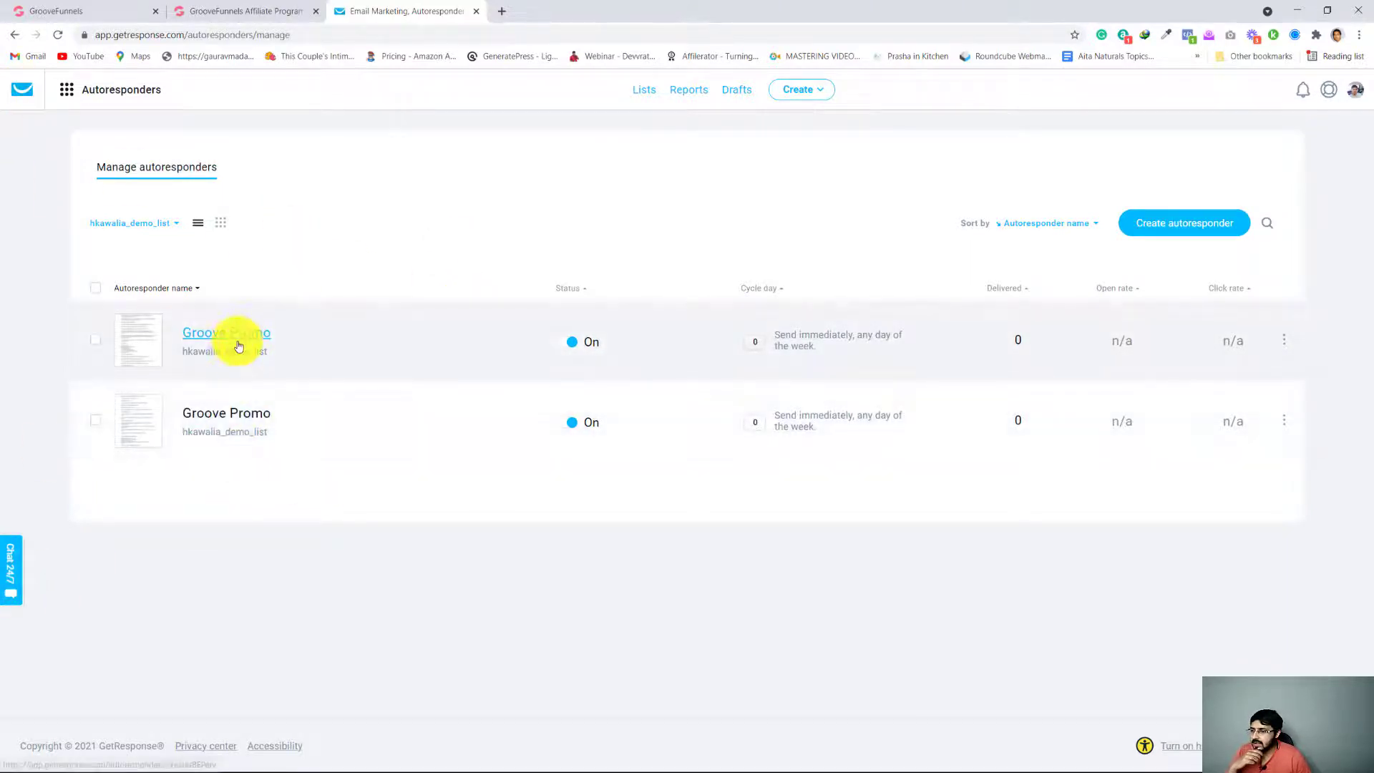
# Open the second Groove Promo autoresponder for editing, review its message content, and return to its settings page
pyautogui.click(1284, 421)
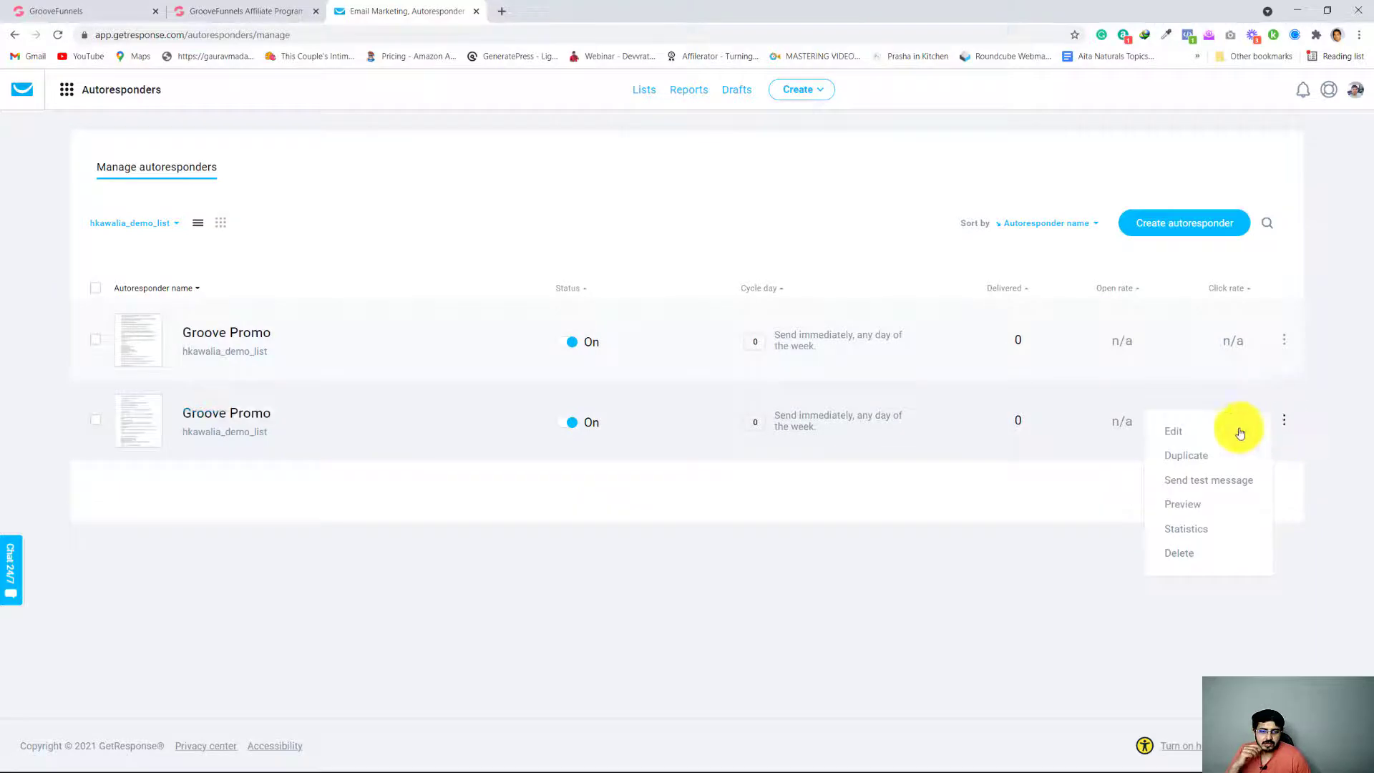
pyautogui.click(1167, 431)
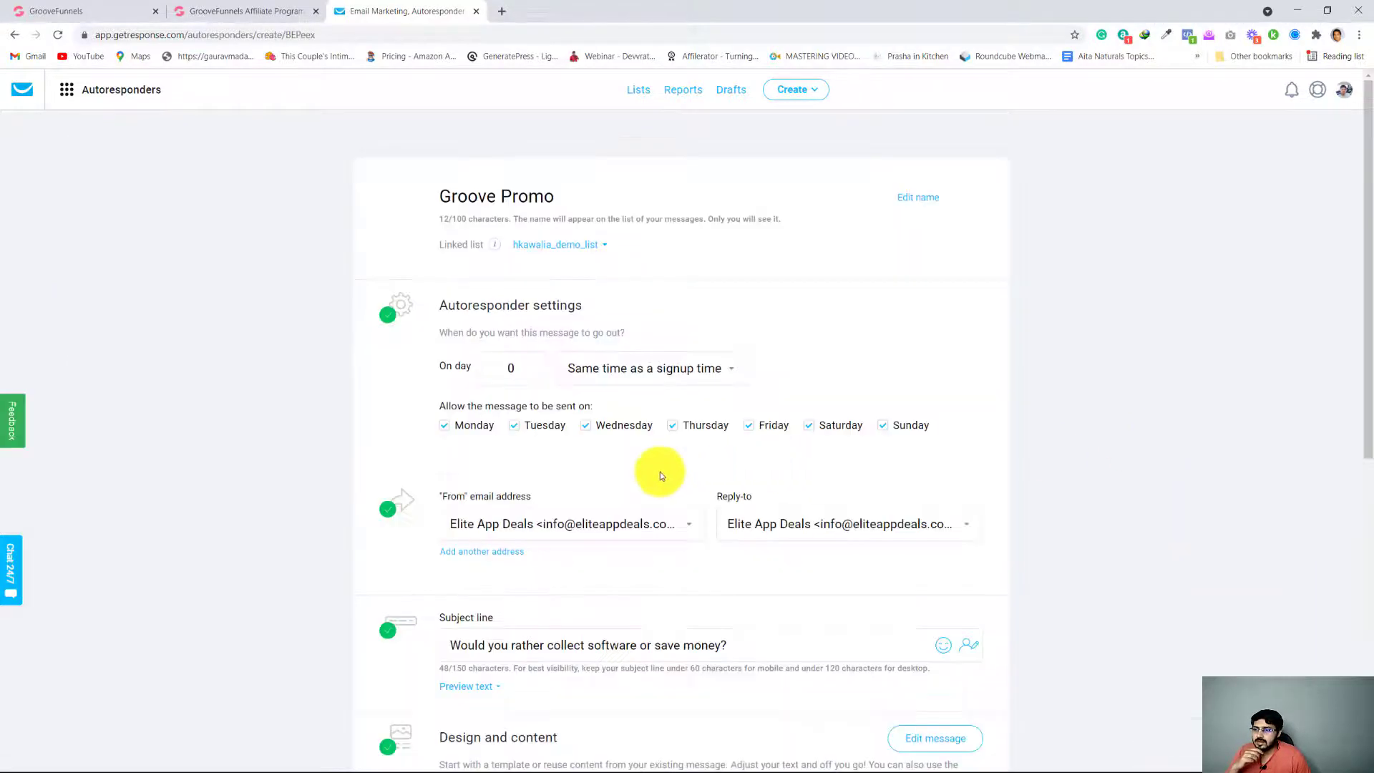
pyautogui.scroll(-6, 623, 486)
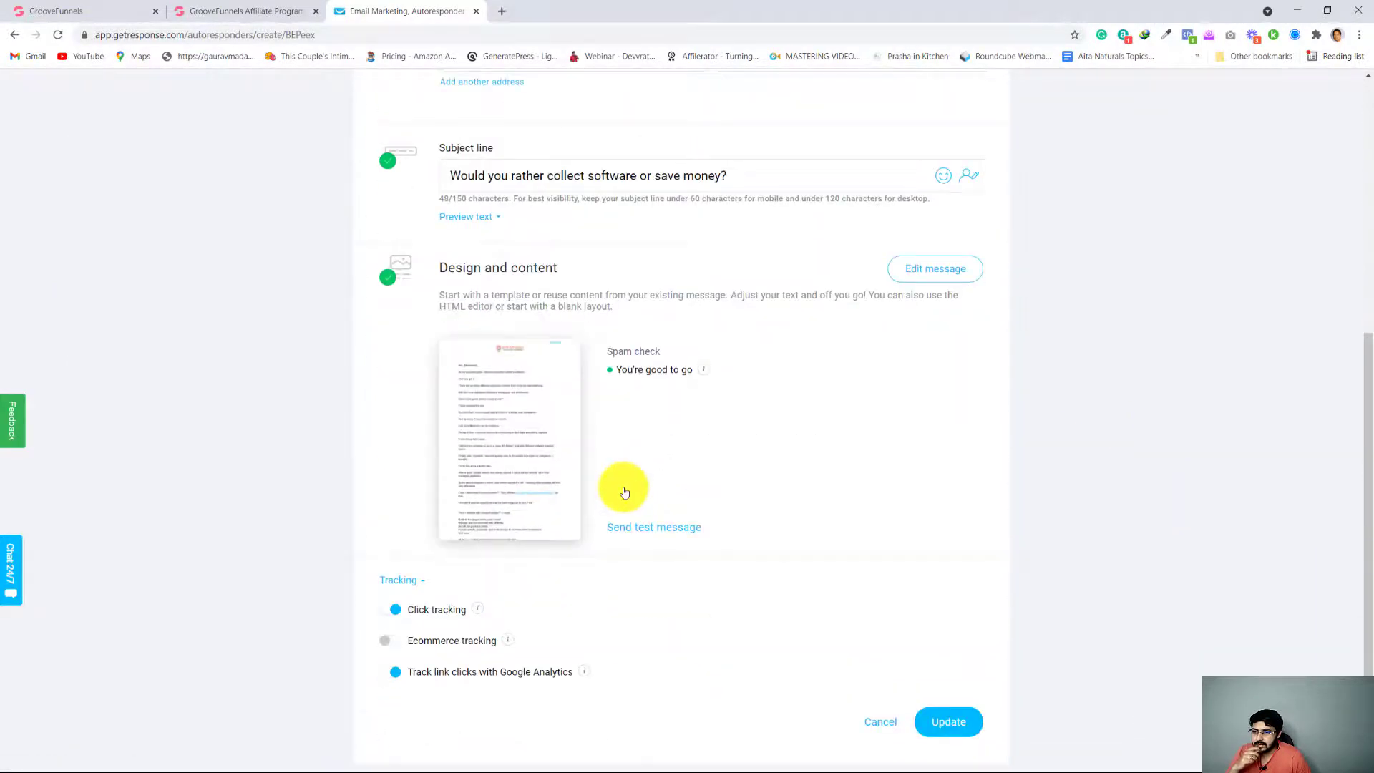
pyautogui.scroll(-2, 624, 490)
pyautogui.scroll(1, 638, 514)
pyautogui.click(510, 422)
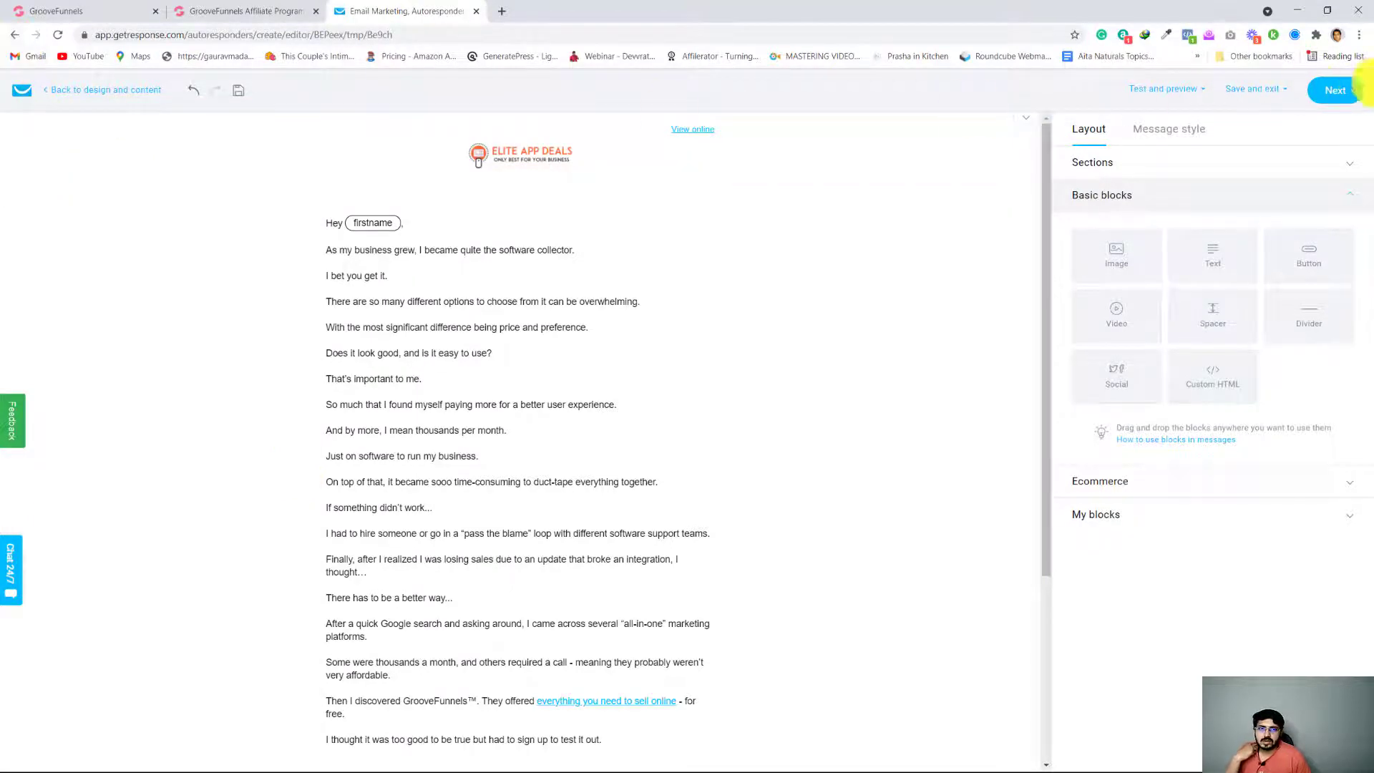
pyautogui.click(1319, 92)
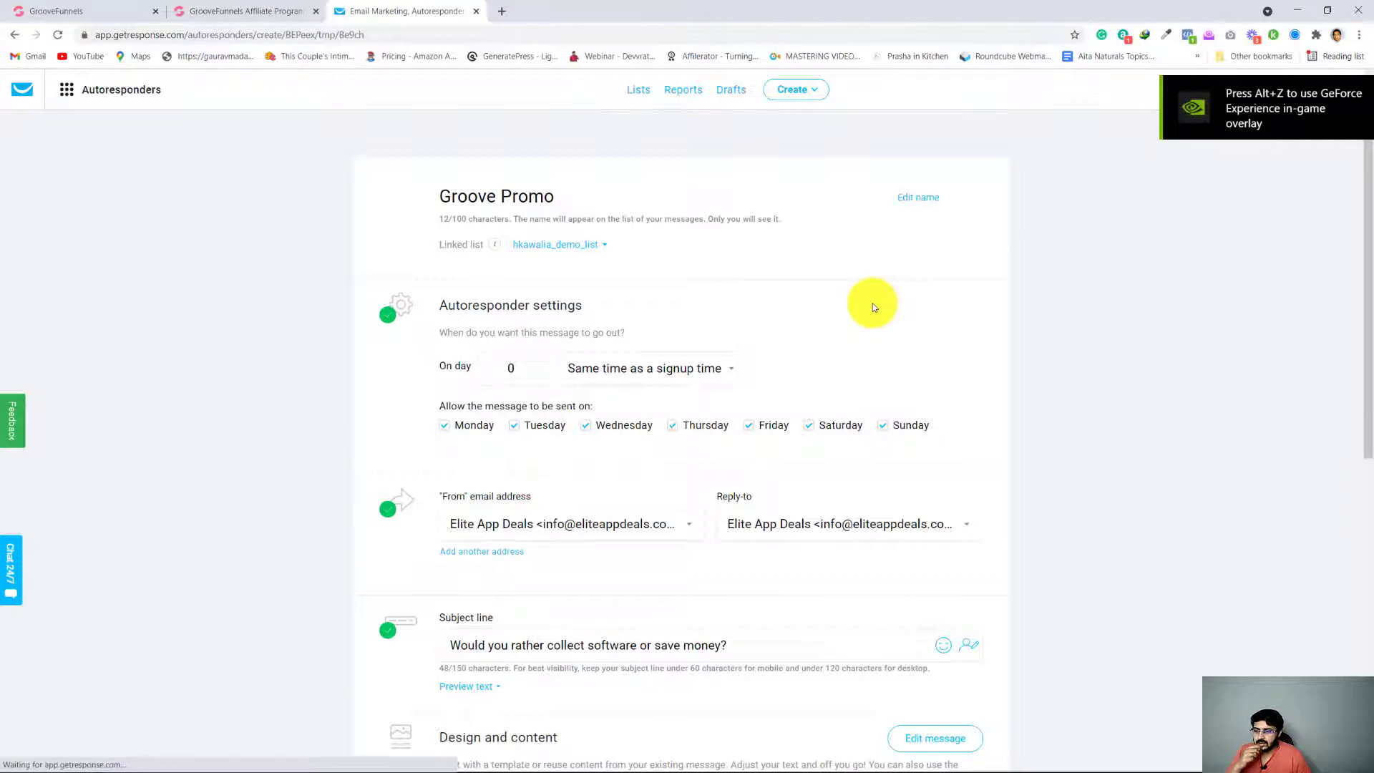
# Set the Better Way autoresponder to go out on day 1 and update it
pyautogui.scroll(-3, 850, 436)
pyautogui.scroll(3, 851, 436)
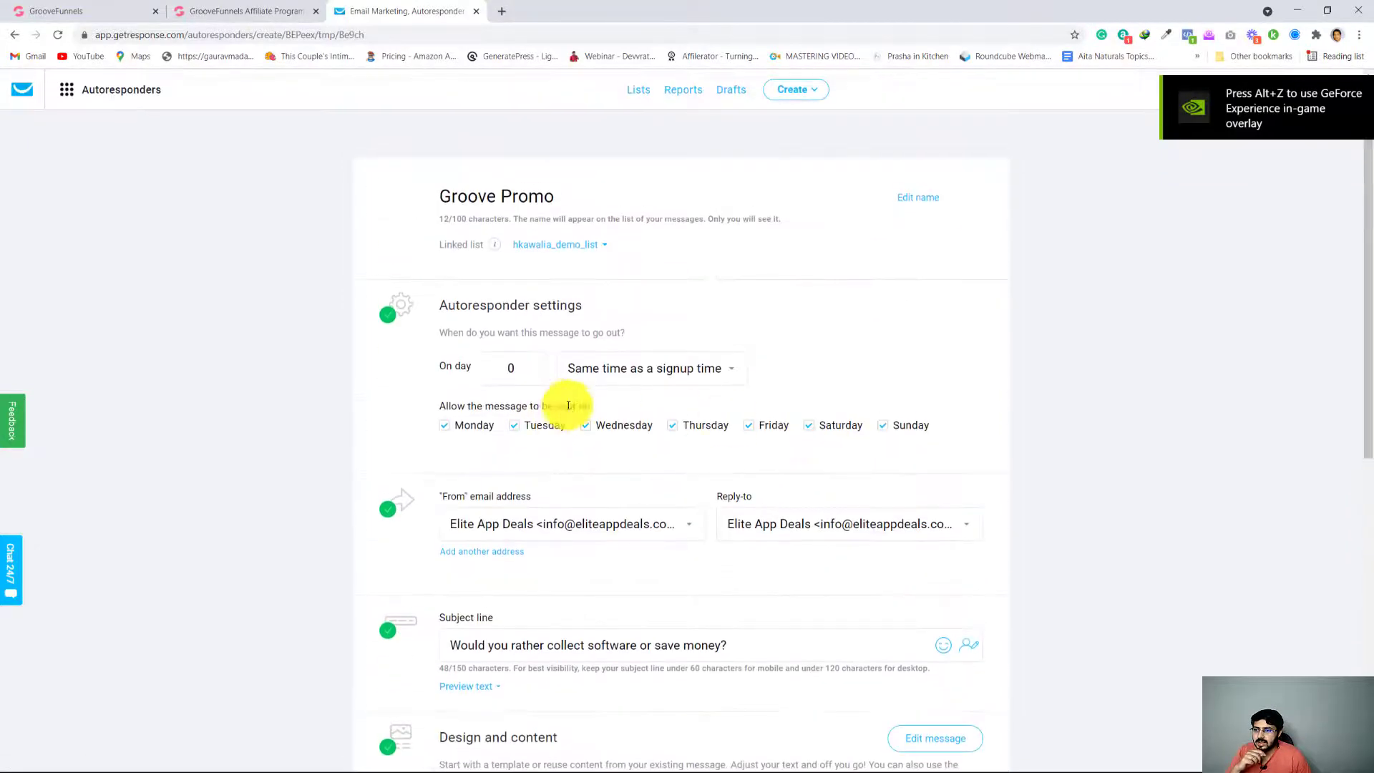
pyautogui.click(533, 363)
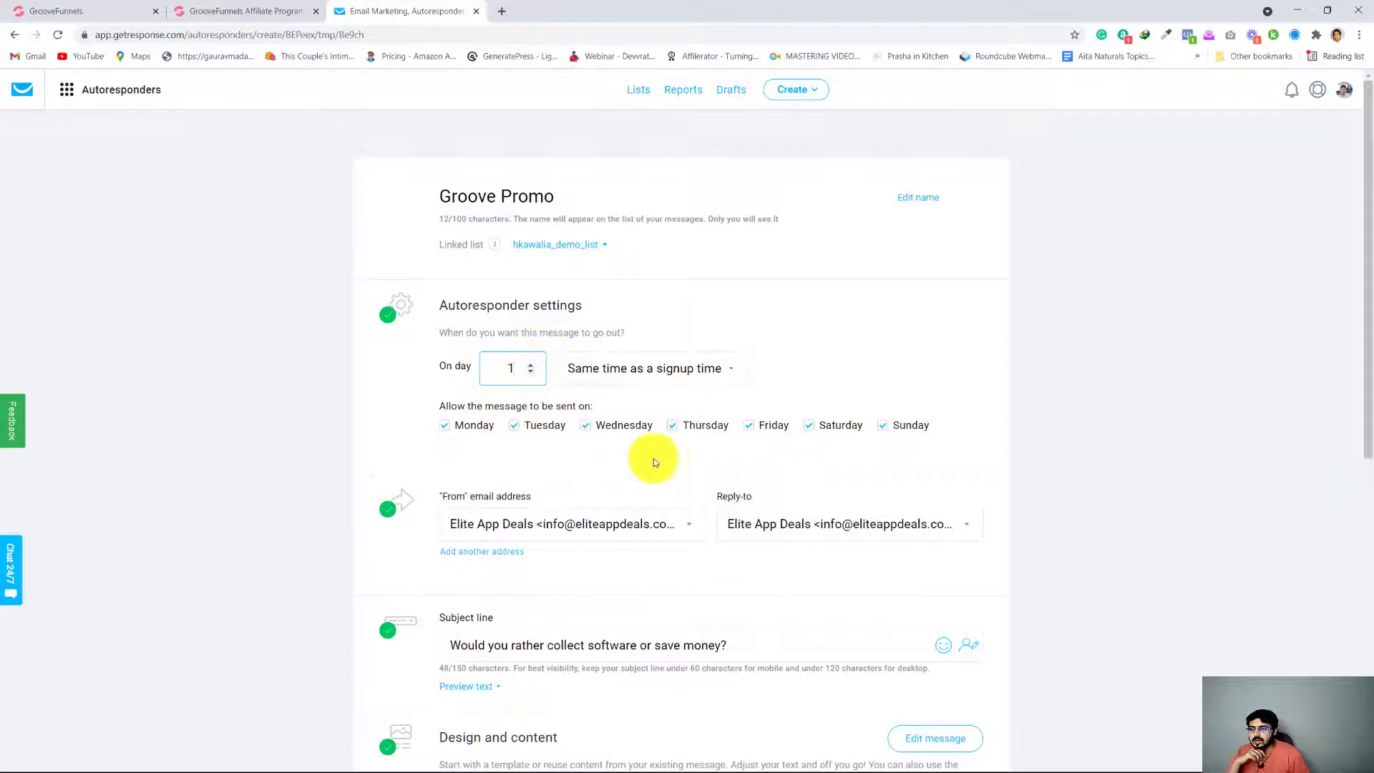
pyautogui.scroll(-8, 656, 485)
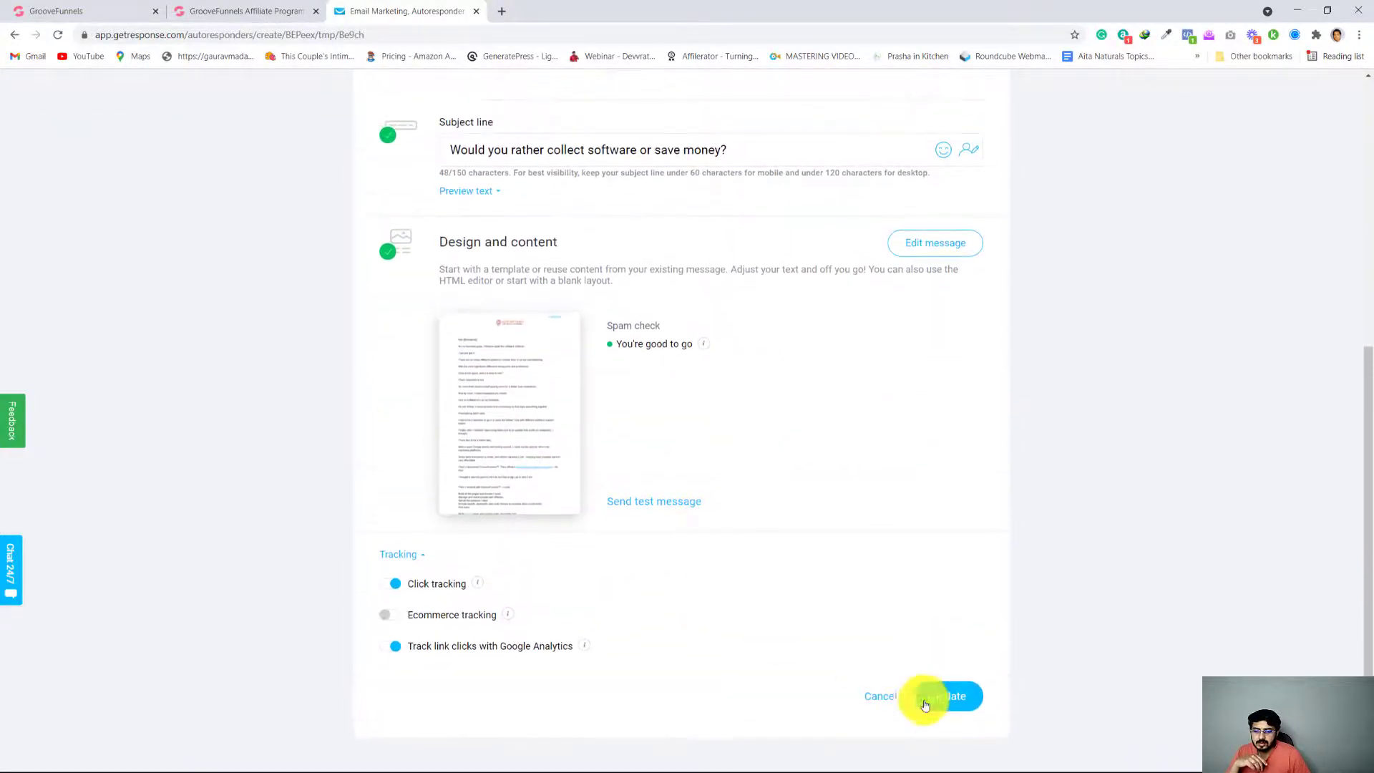
pyautogui.click(937, 696)
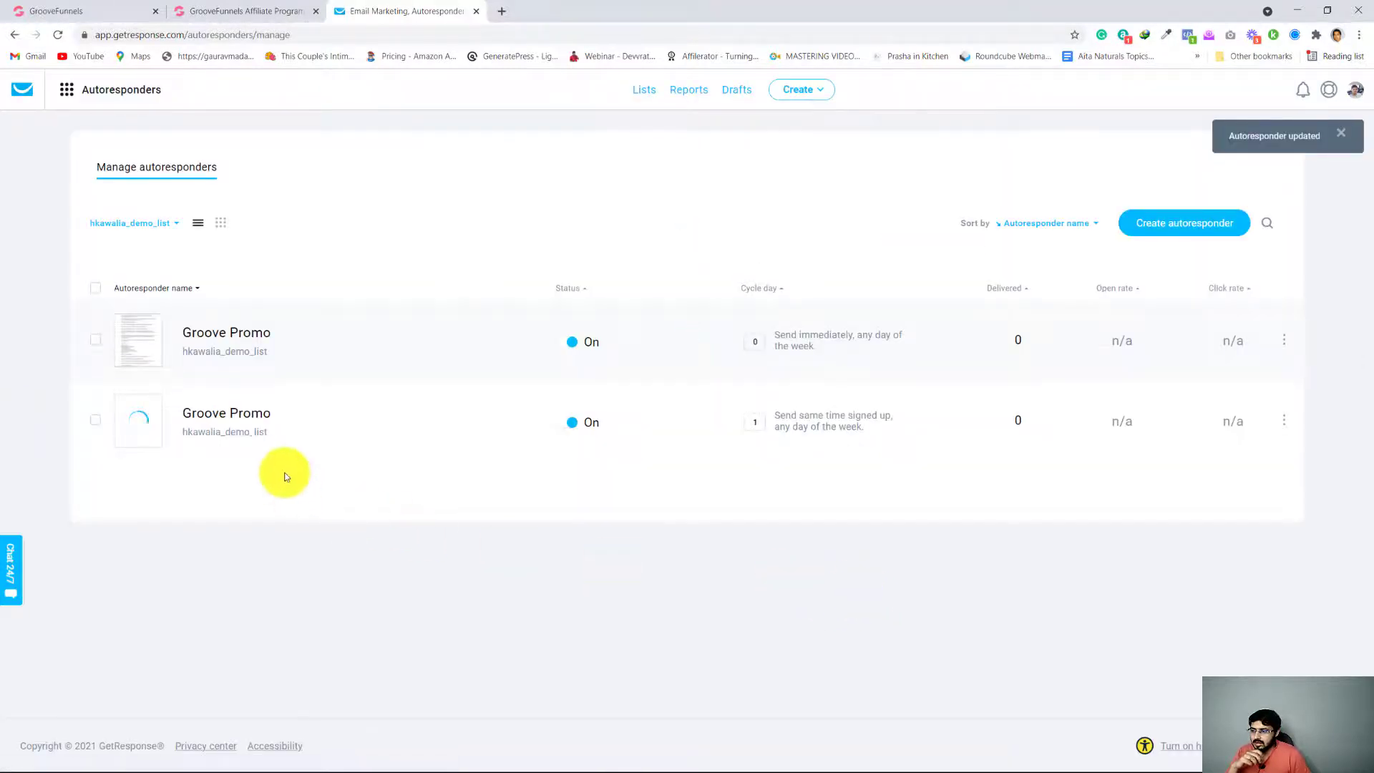
# Open the day 0 Groove Promo autoresponder, review its message text and settings, and update it without changes
pyautogui.click(1281, 345)
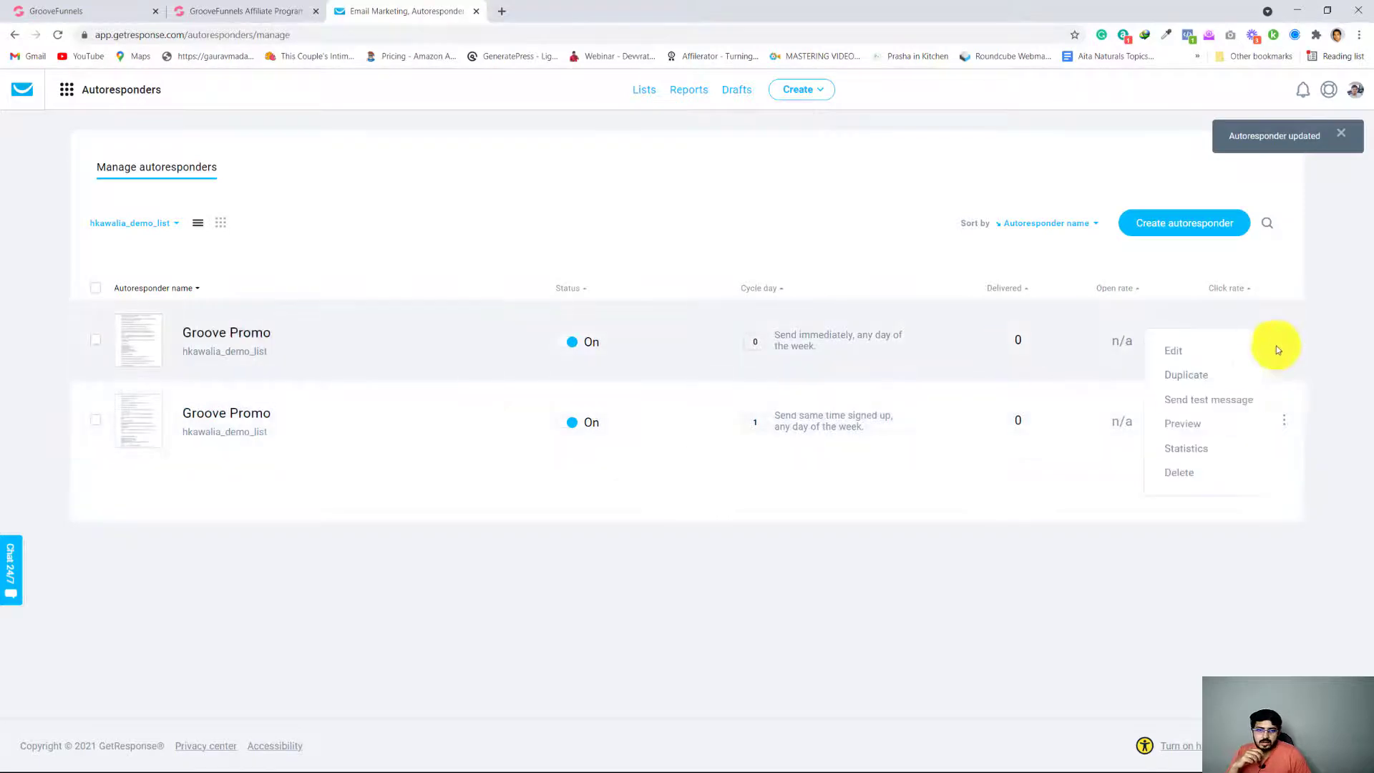
pyautogui.click(1171, 351)
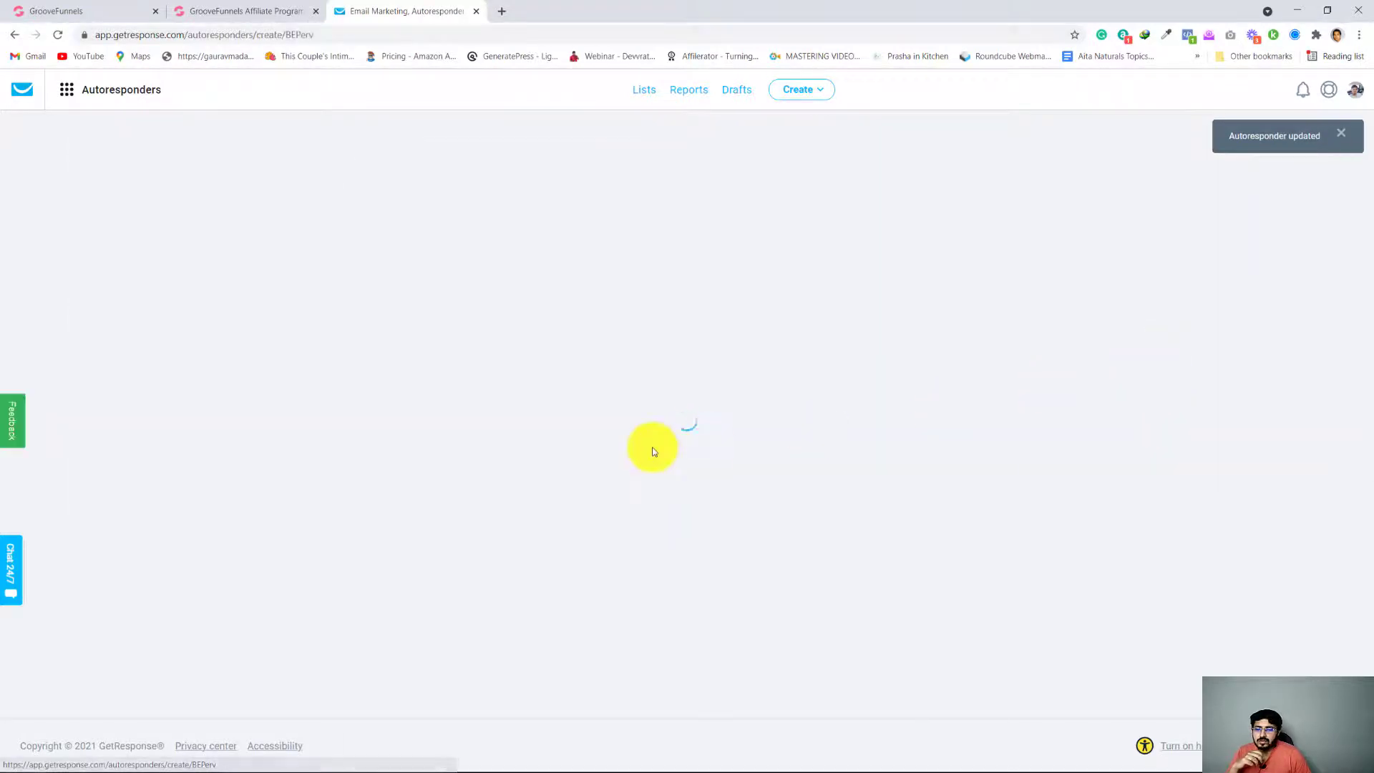
pyautogui.scroll(-3, 653, 506)
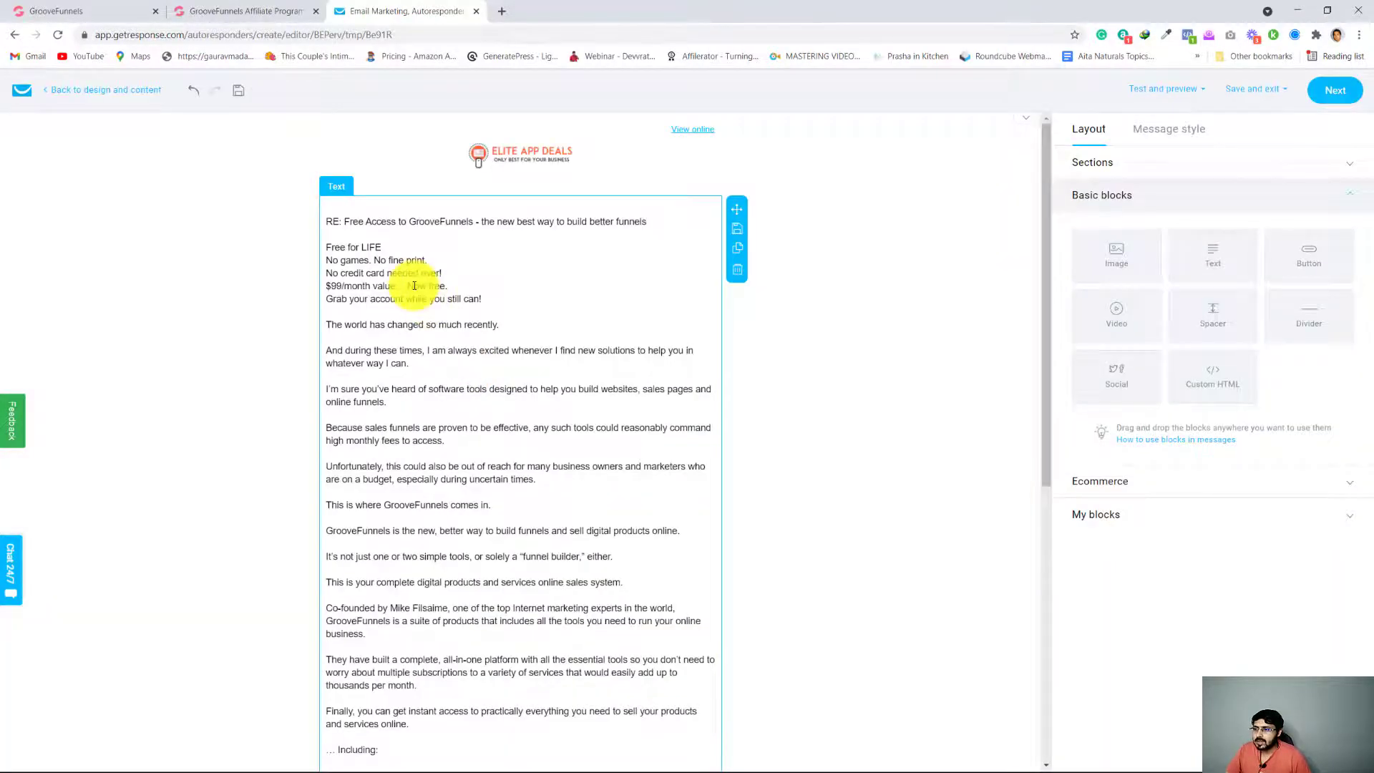
pyautogui.scroll(-7, 486, 387)
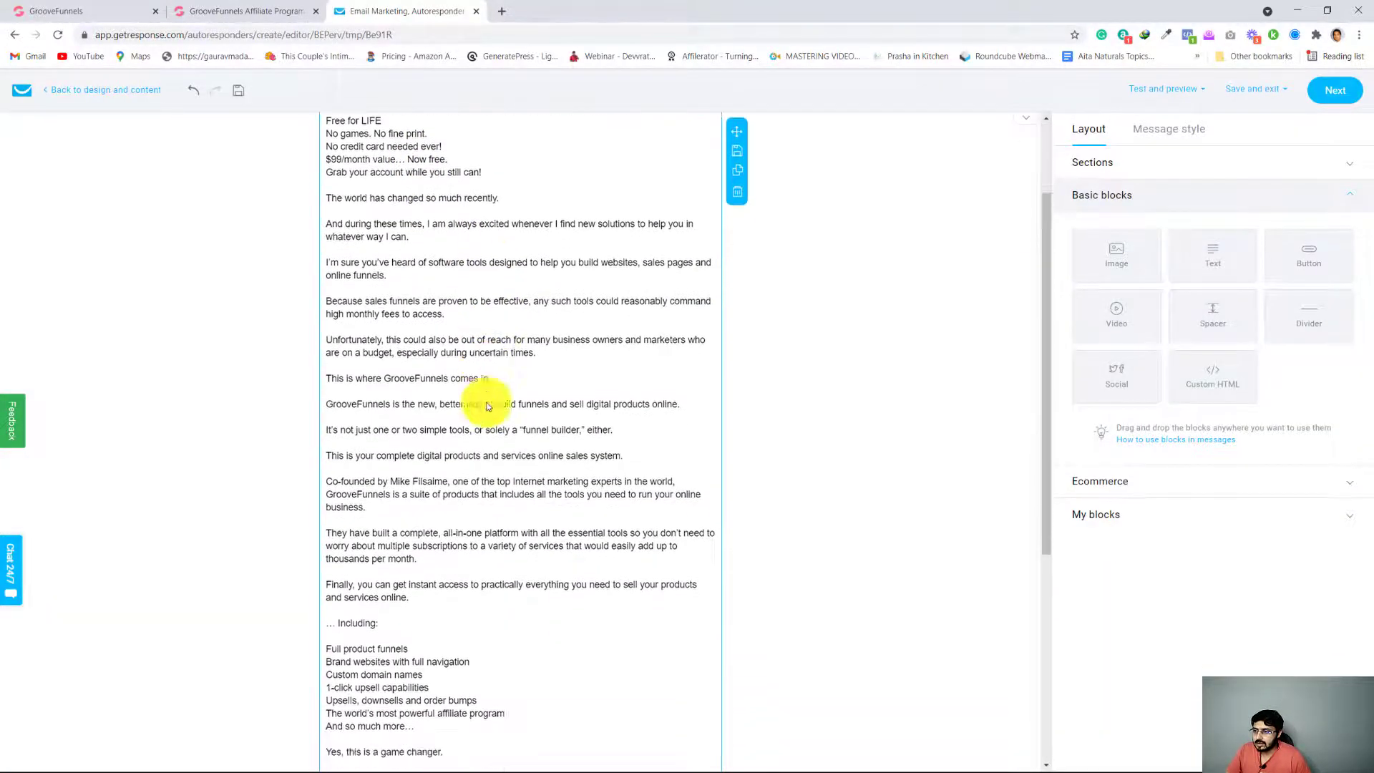
pyautogui.scroll(7, 518, 474)
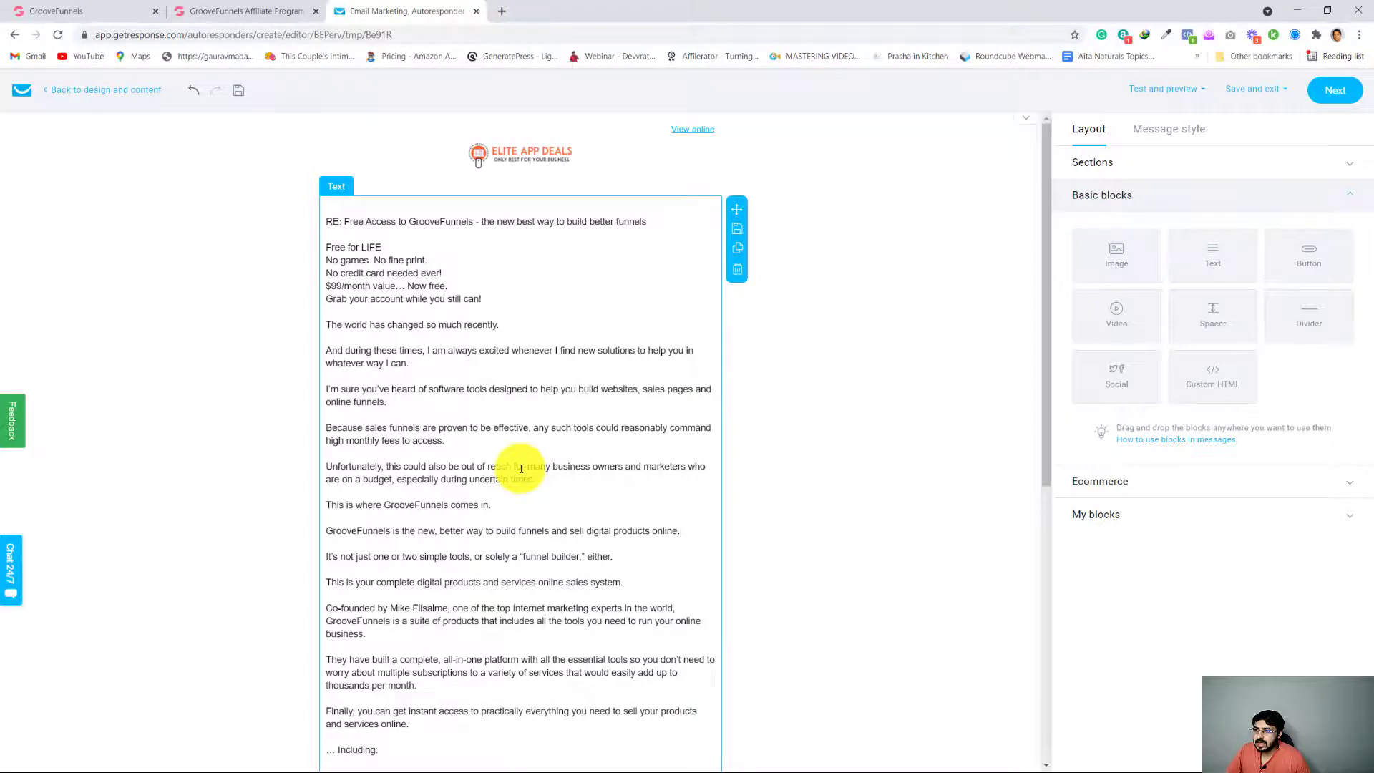
pyautogui.scroll(-7, 521, 469)
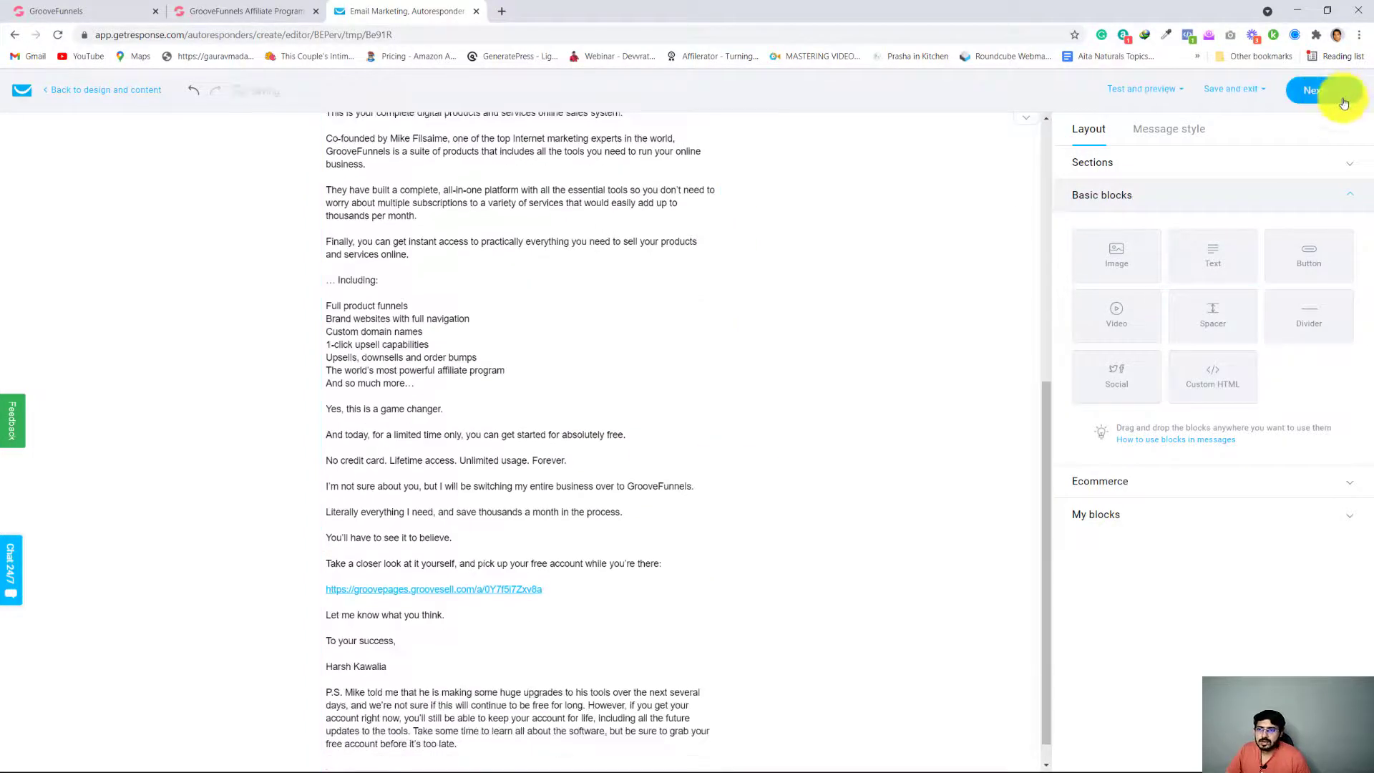
pyautogui.click(1343, 103)
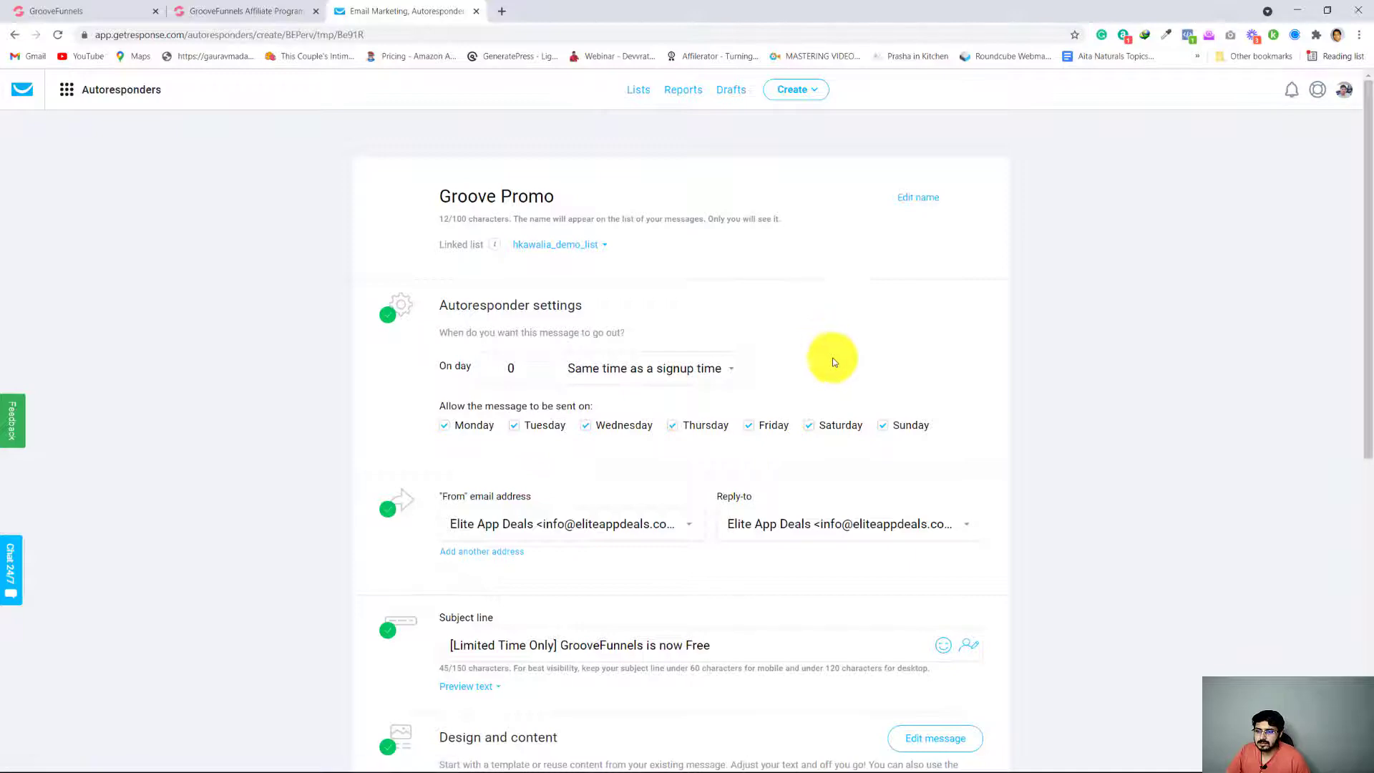
pyautogui.scroll(-8, 857, 560)
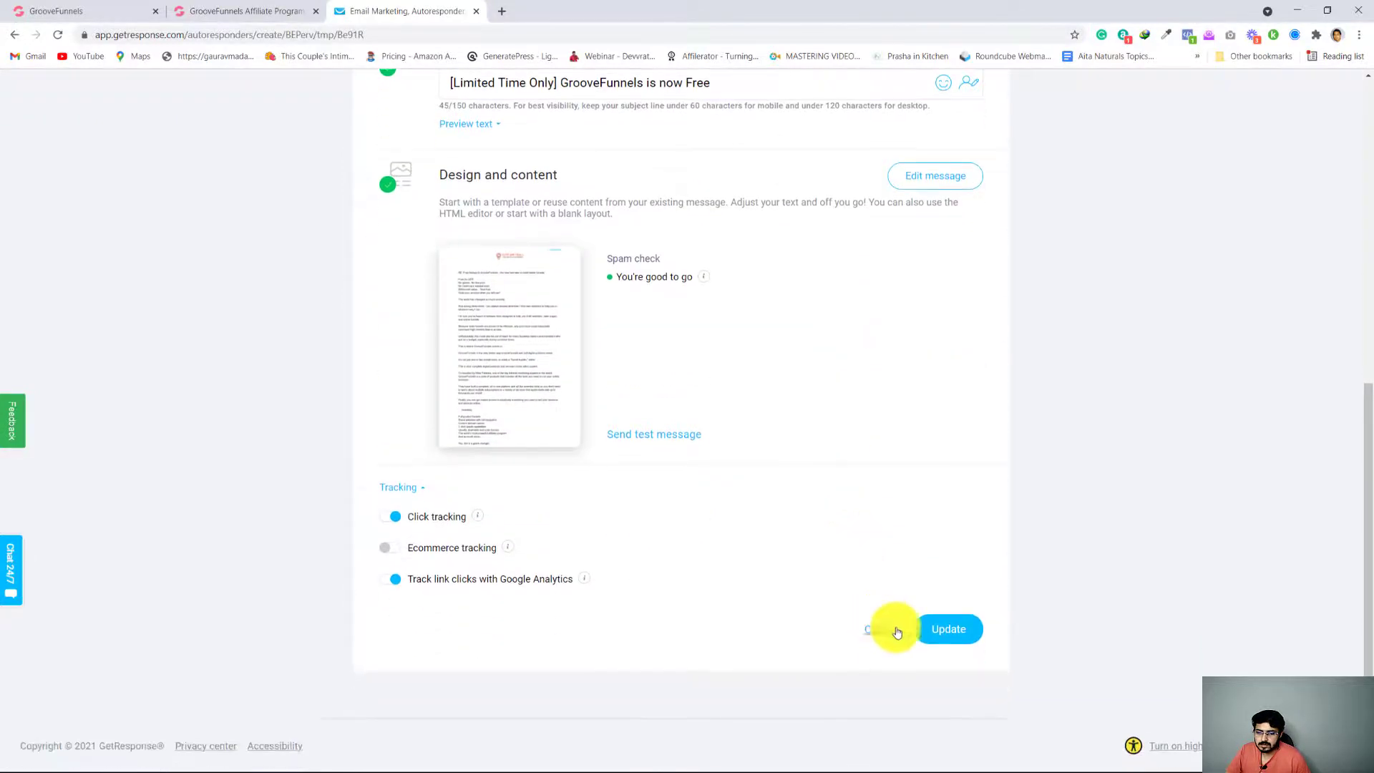
pyautogui.click(943, 634)
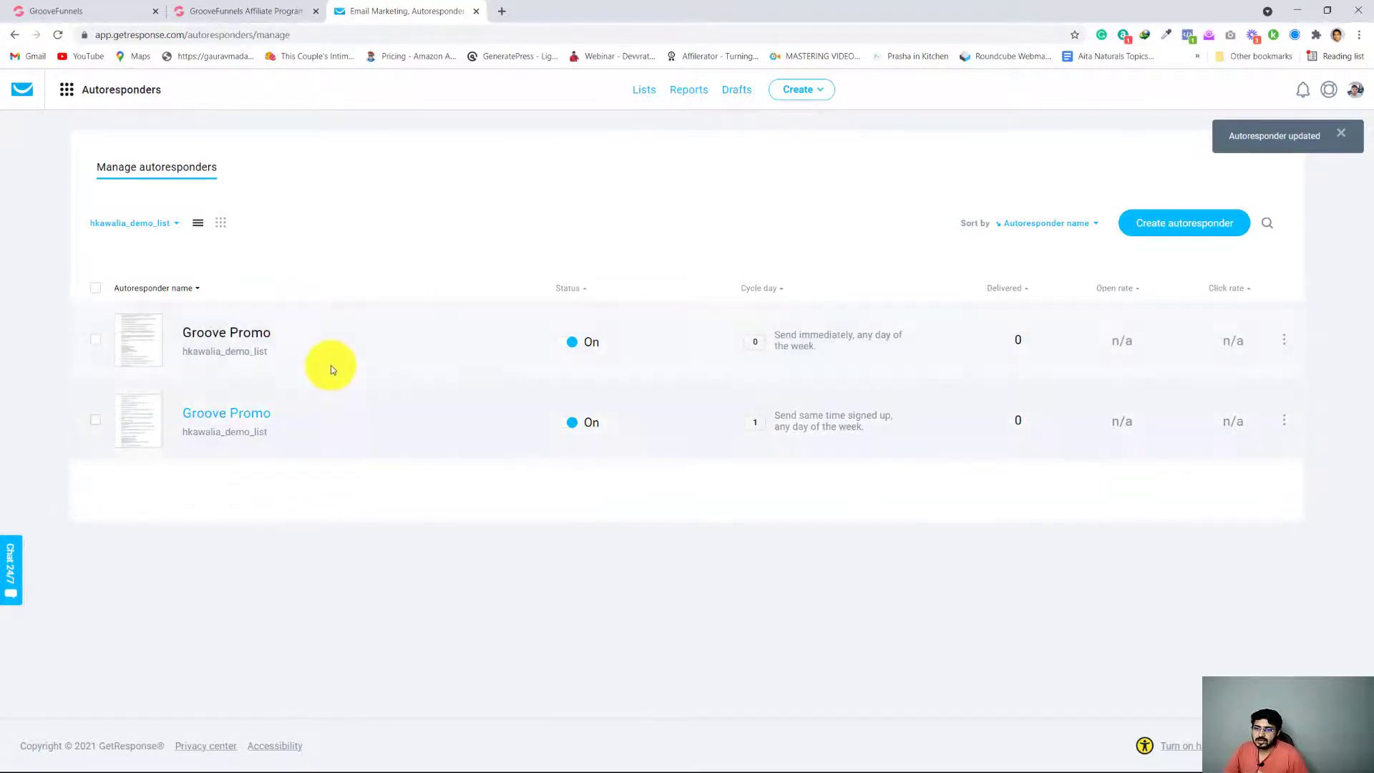
# Show the autoresponders in the calendar layout to examine which day each Groove Promo message is scheduled
pyautogui.click(221, 222)
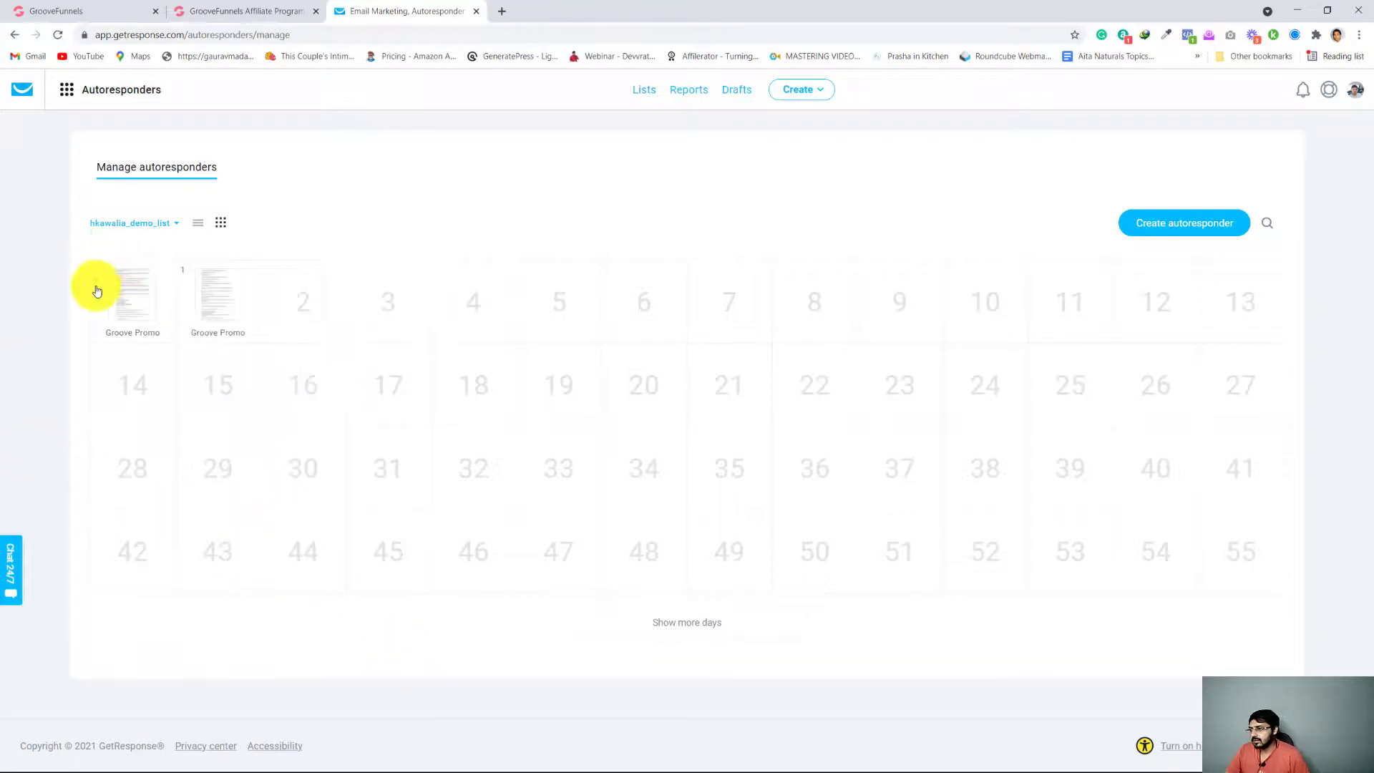
pyautogui.moveTo(125, 296)
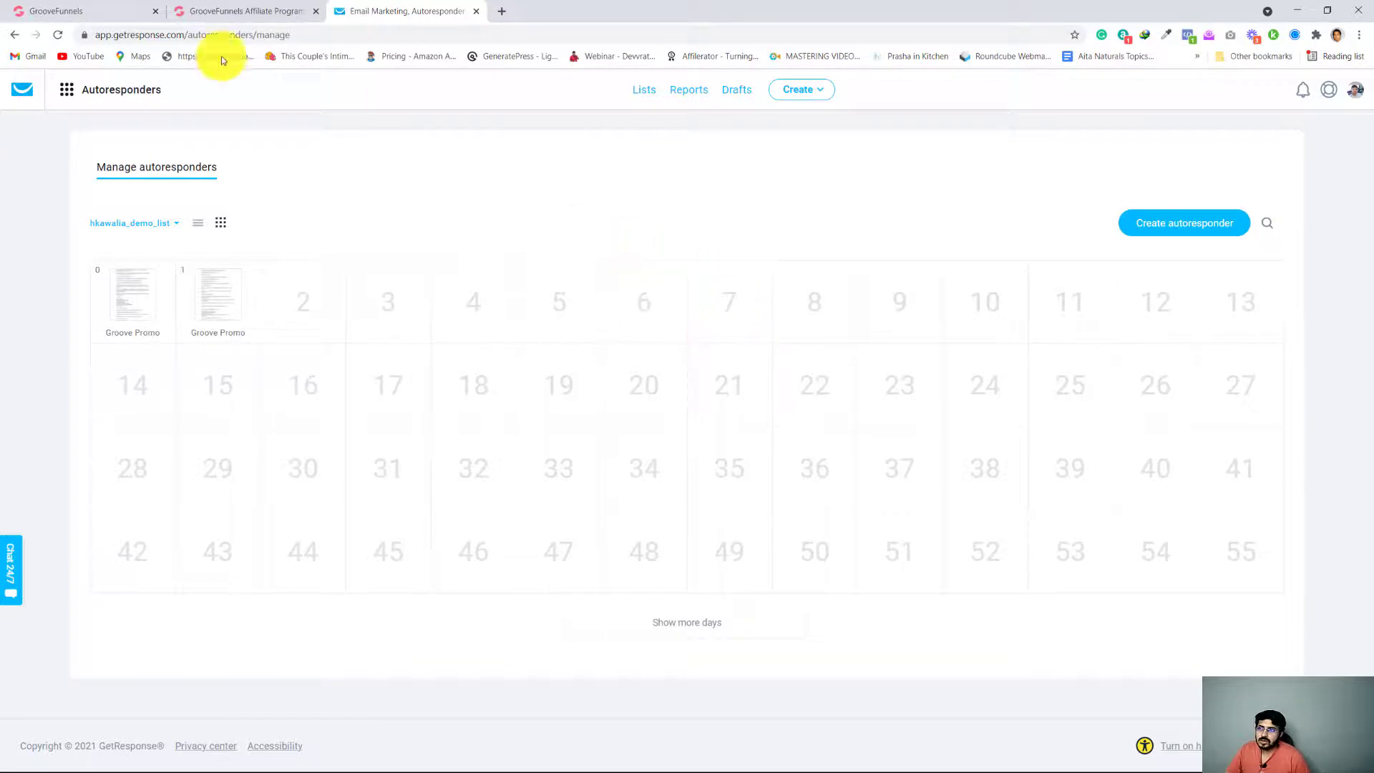
pyautogui.click(215, 11)
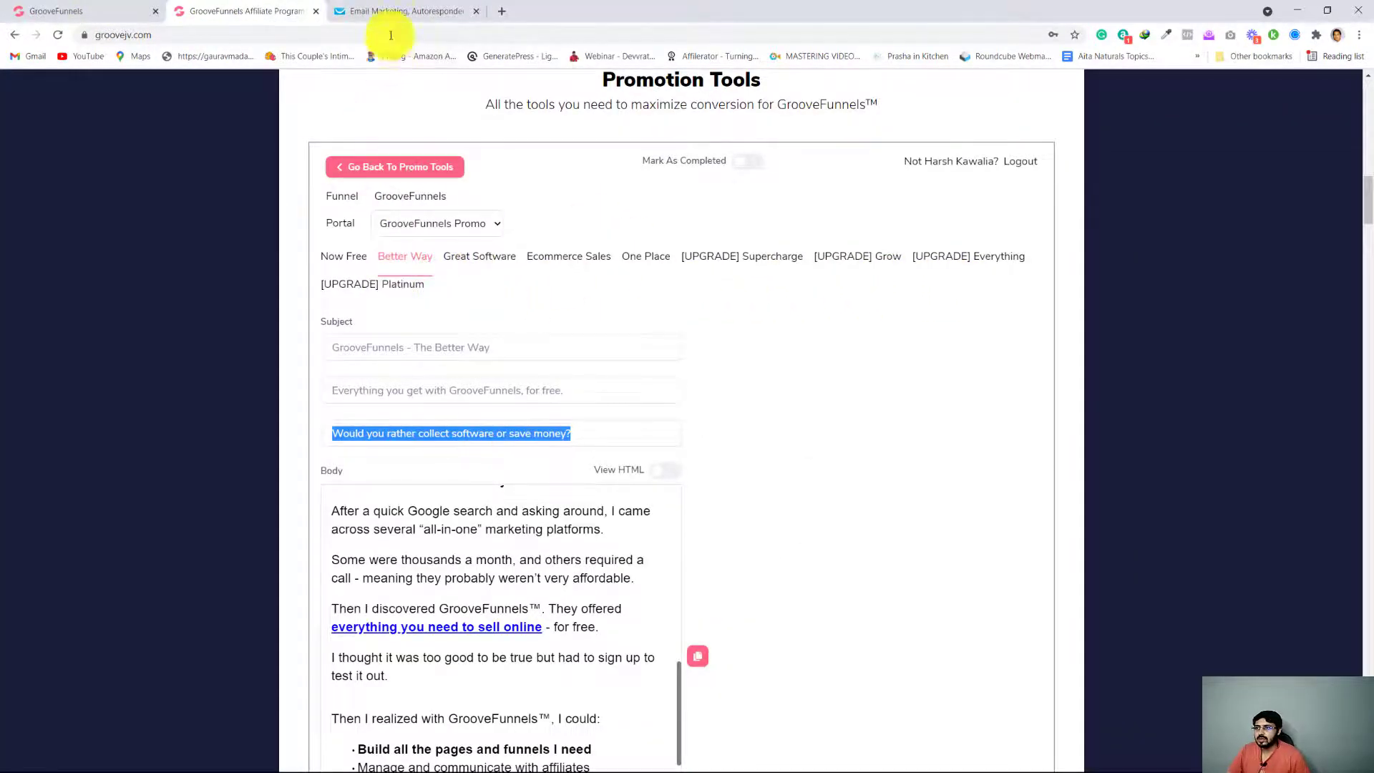
pyautogui.click(390, 12)
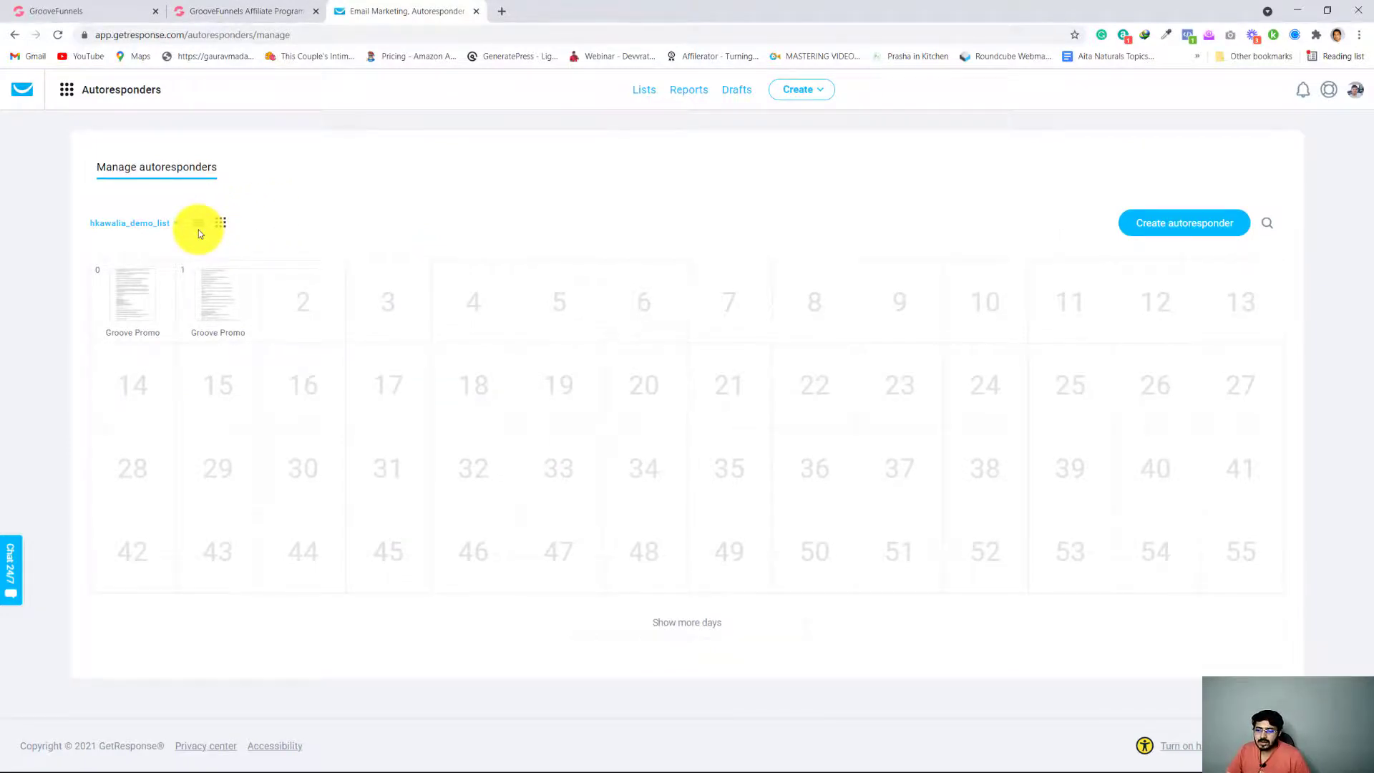
pyautogui.moveTo(168, 336)
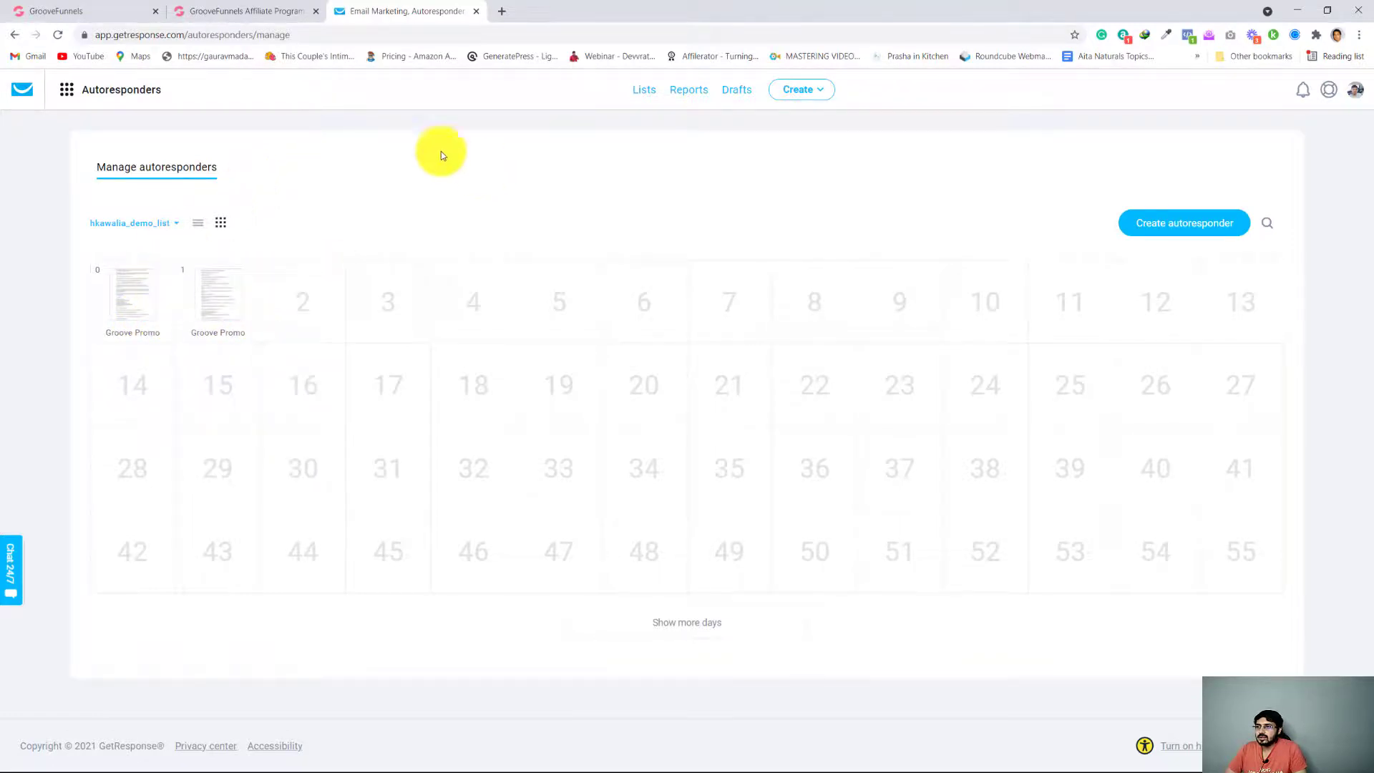
# Switch to the GrooveFunnels page builder and publish the whole website on the GroovePages subdomain in the demo folder
pyautogui.click(99, 12)
pyautogui.scroll(-10, 563, 373)
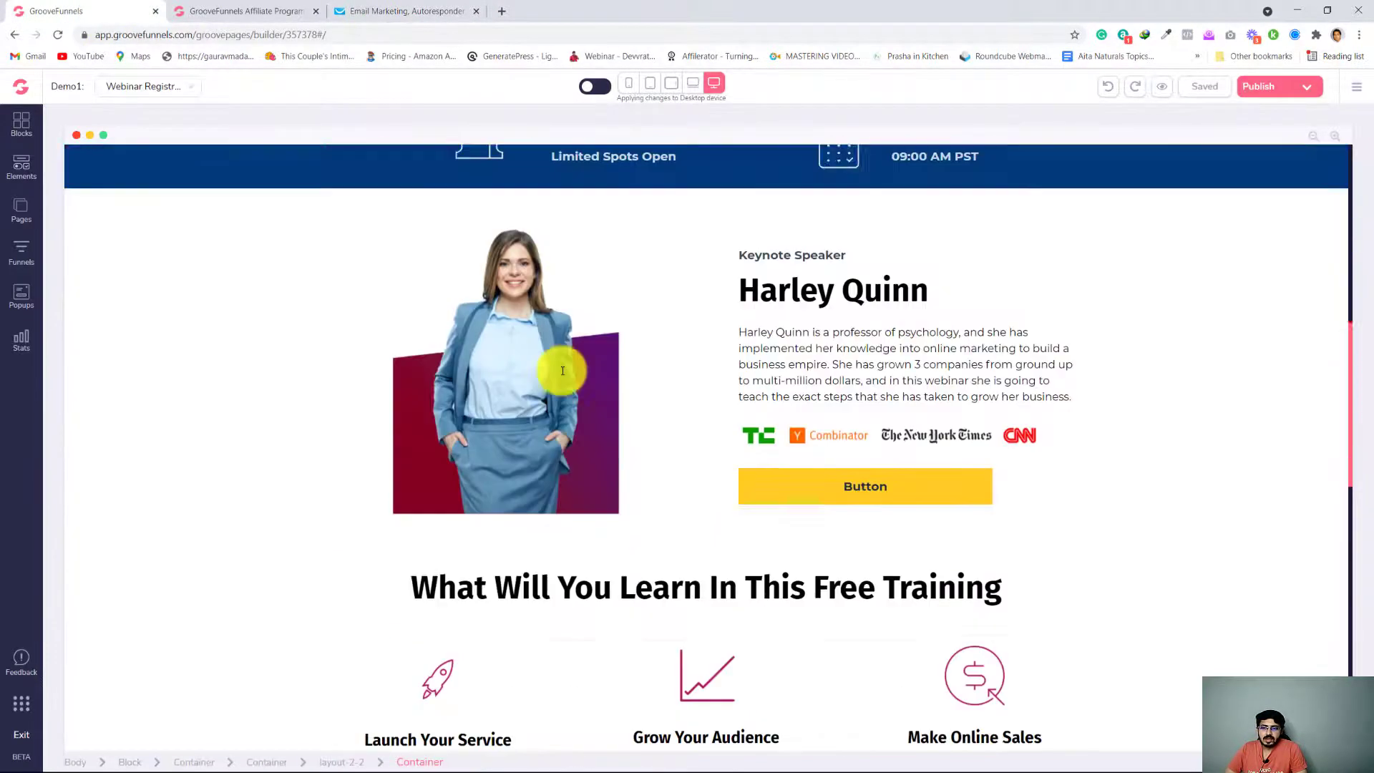
pyautogui.scroll(8, 563, 372)
pyautogui.scroll(3, 562, 371)
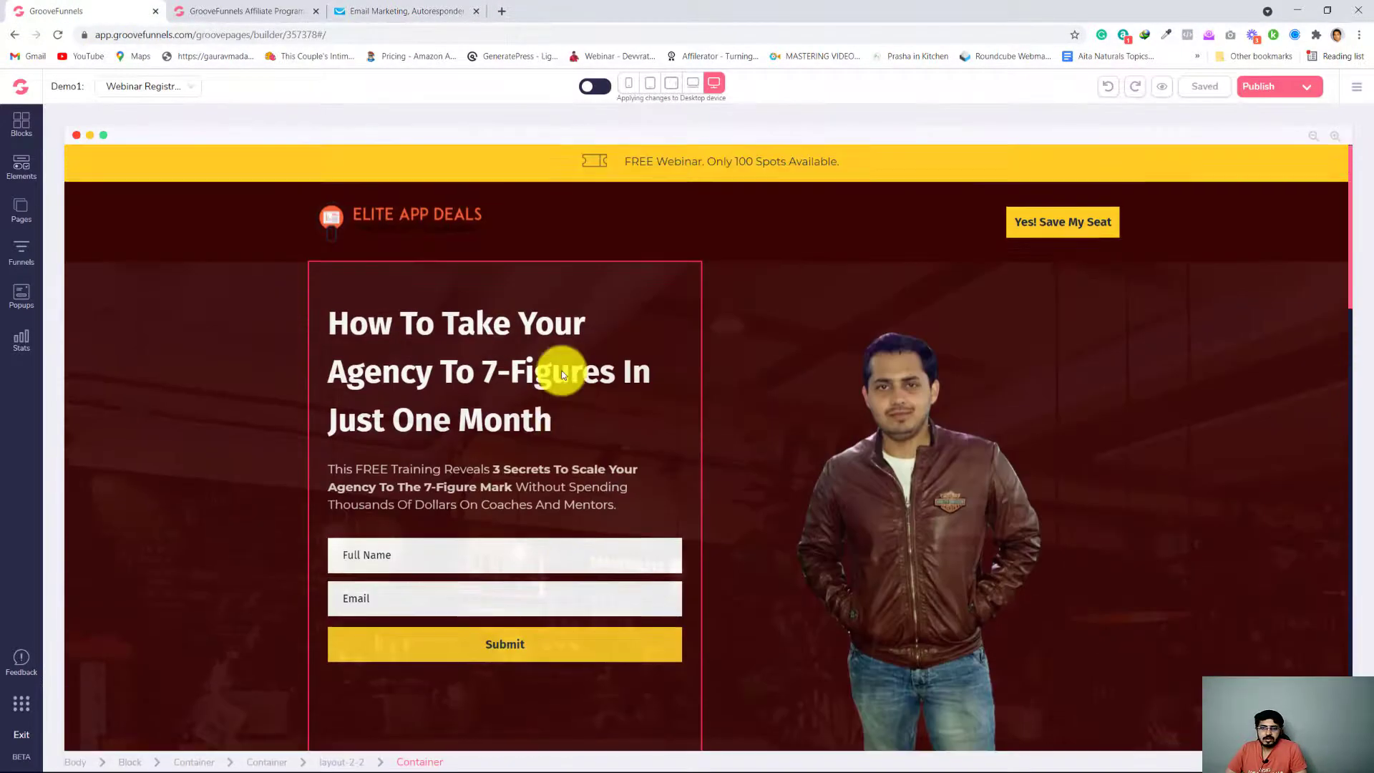
pyautogui.click(1307, 86)
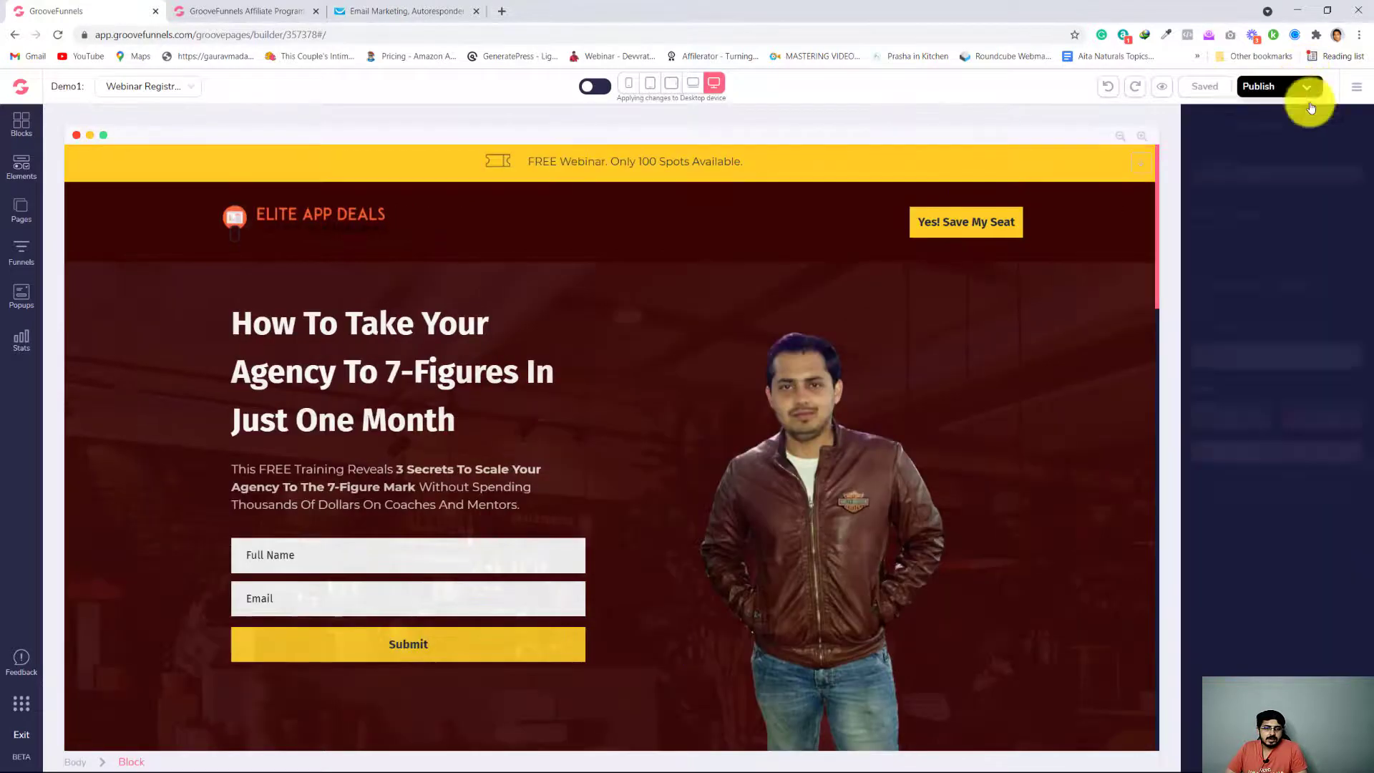
pyautogui.click(1232, 419)
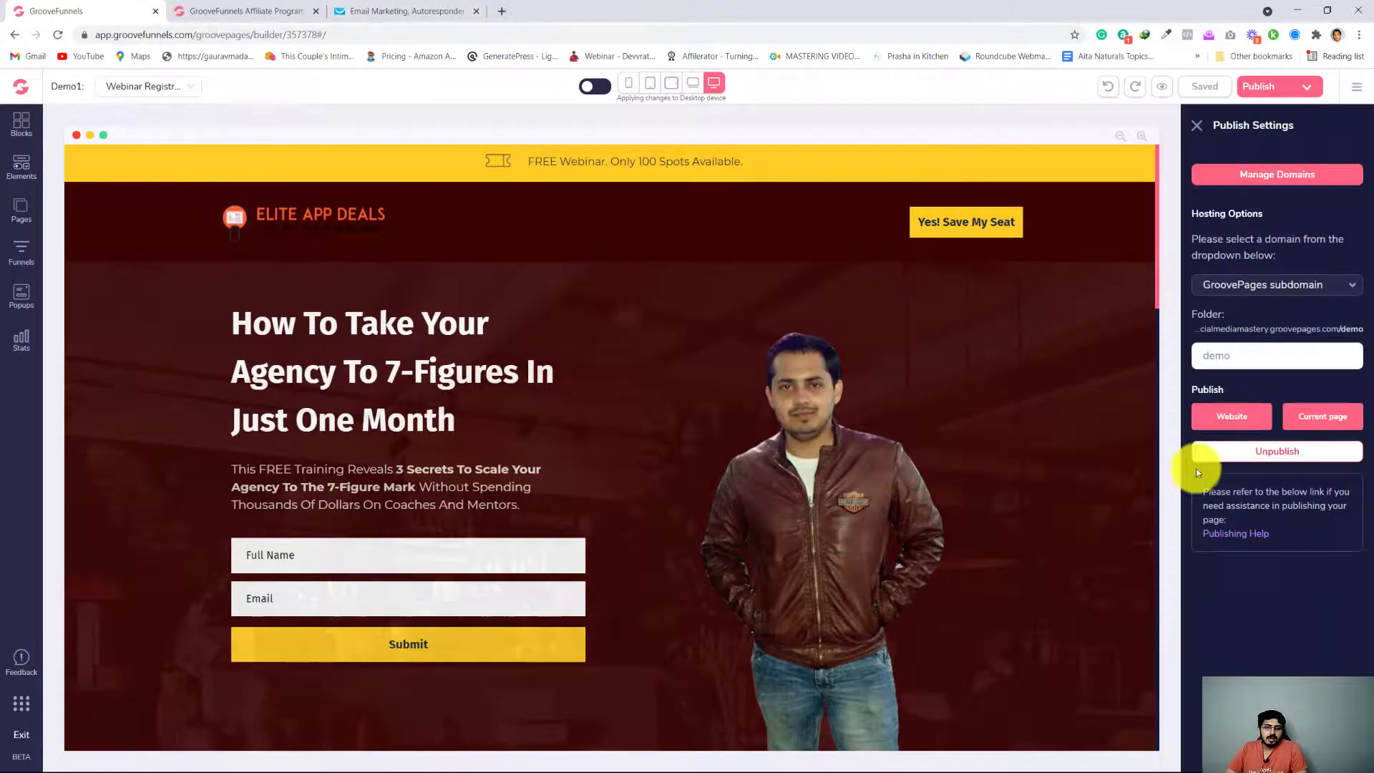
pyautogui.click(1246, 417)
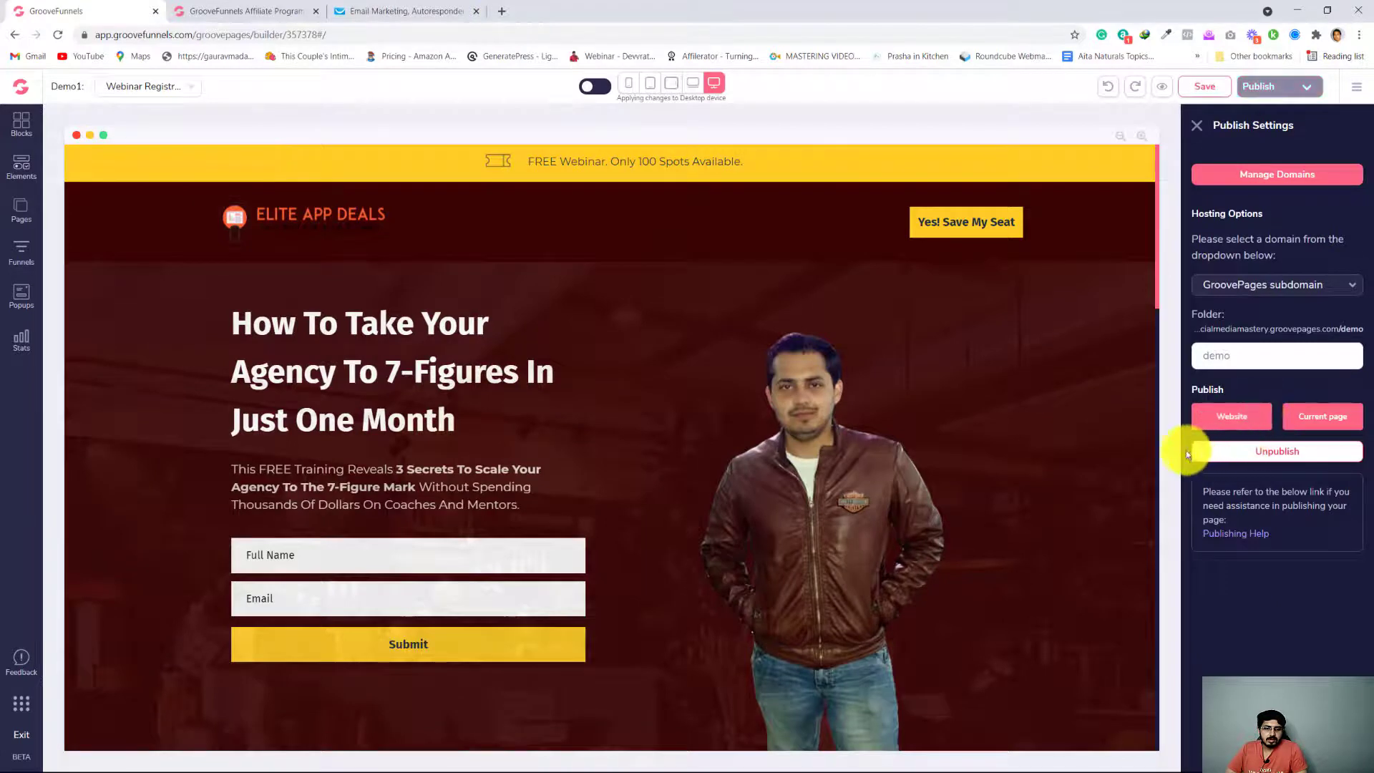
# Load the published registration page at socialmediamastery.groovepages.com/demo in a new browser tab
pyautogui.click(504, 13)
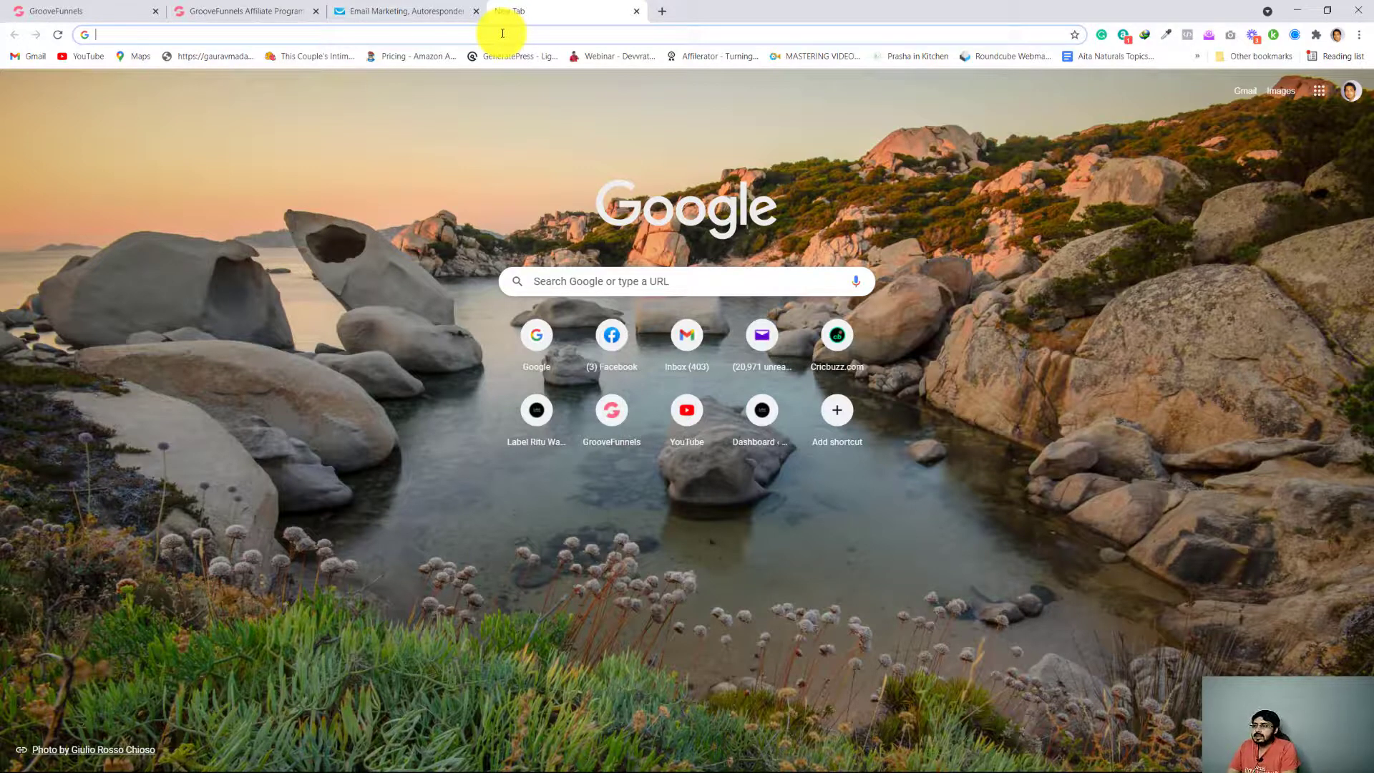
pyautogui.hotkey('ctrl', 'v')
pyautogui.press('Return')
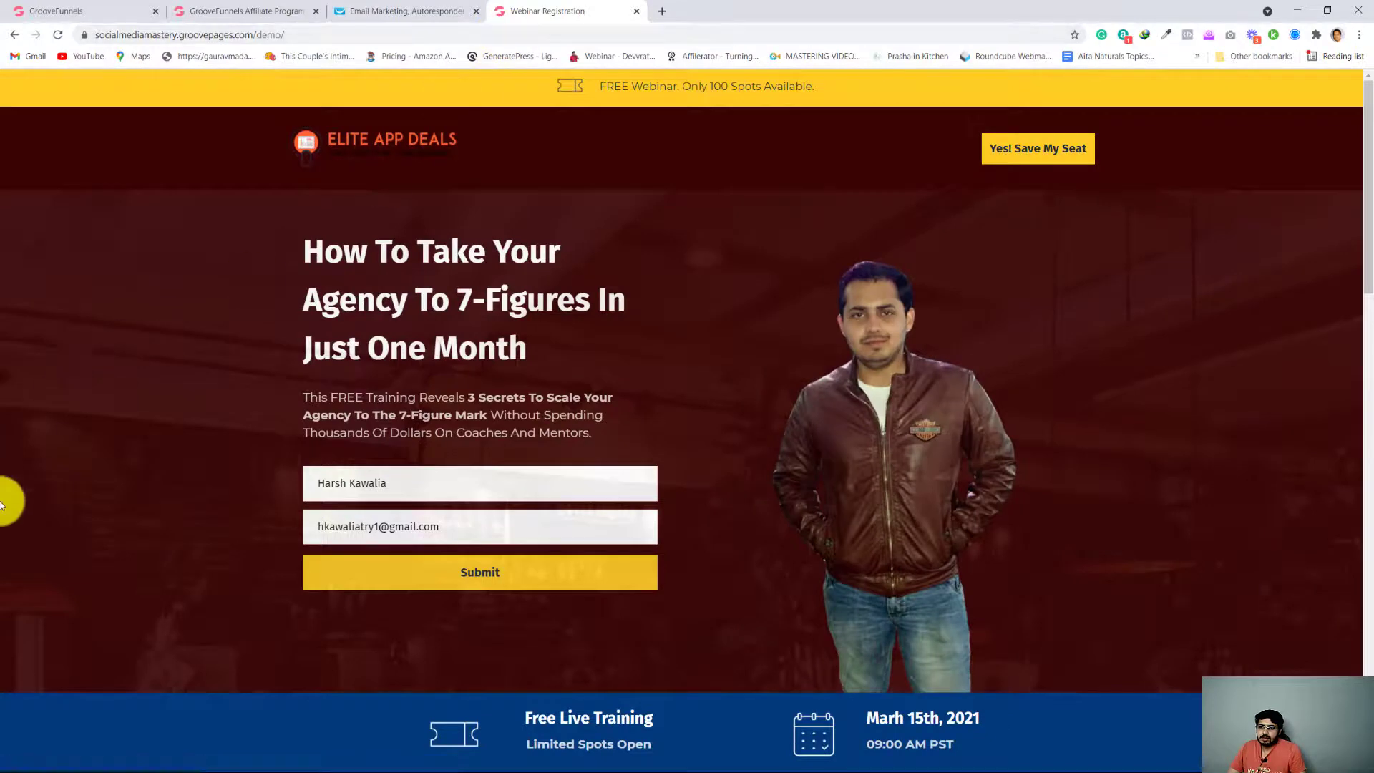
# Fill in the webinar registration form with the test subscriber's Yahoo e-mail address and full name
pyautogui.scroll(-5, 7, 503)
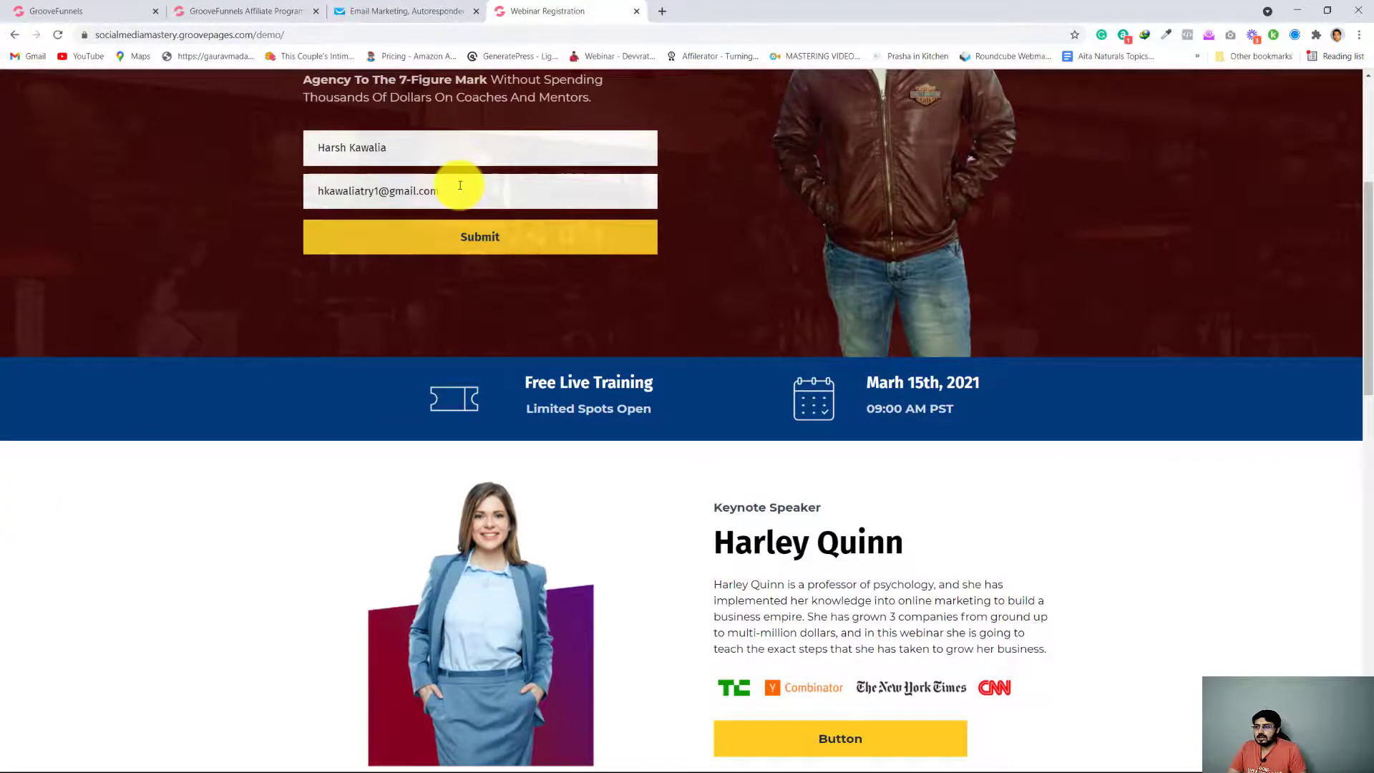
pyautogui.click(460, 185)
pyautogui.press('BackSpace')
pyautogui.press('BackSpace')
pyautogui.press('BackSpace')
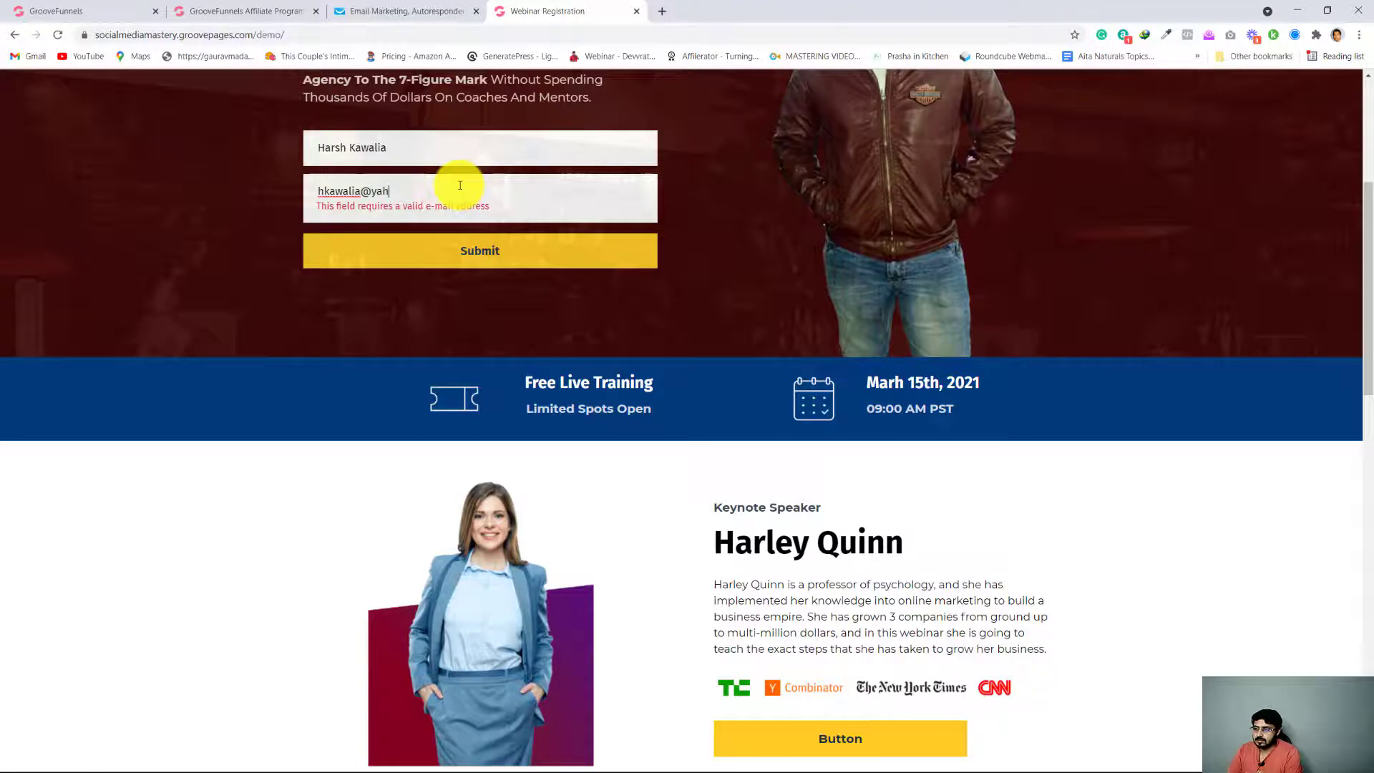
pyautogui.write('.in')
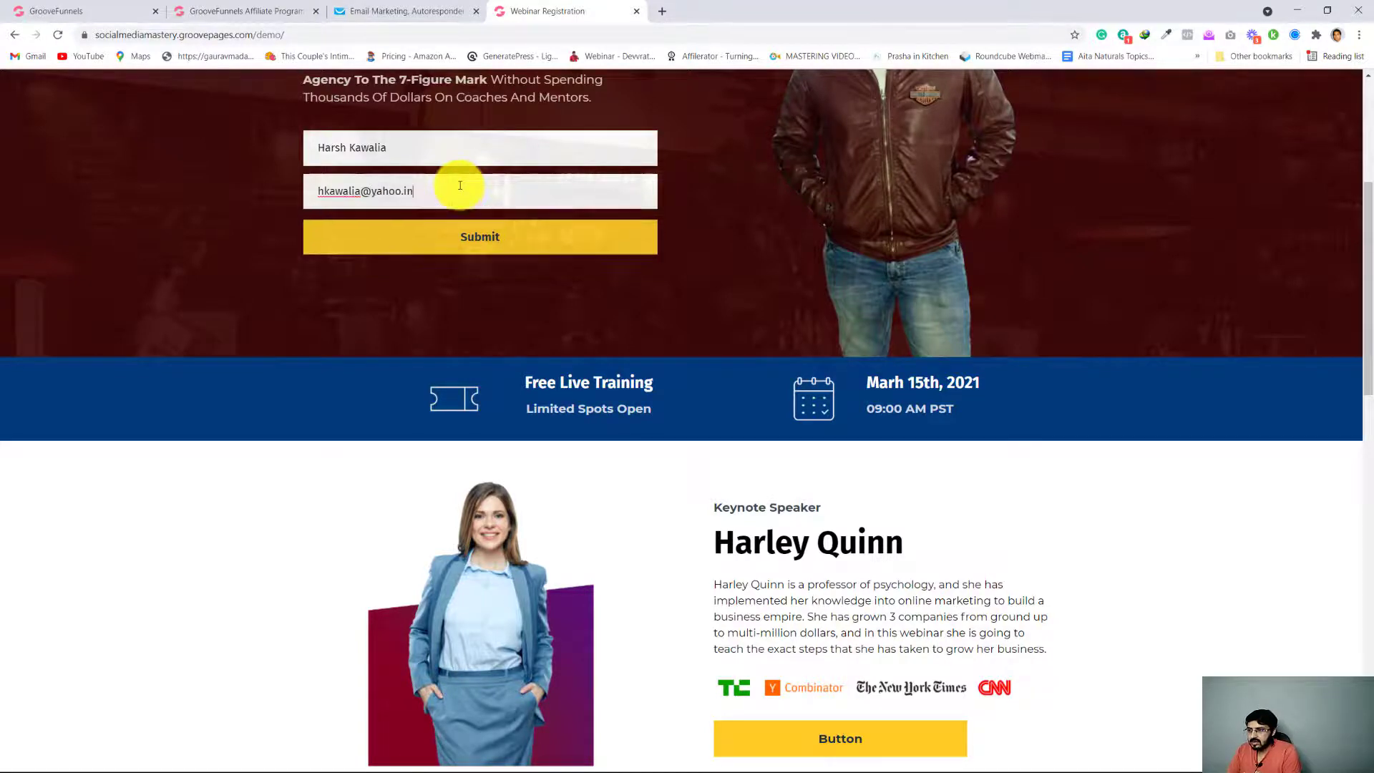
pyautogui.scroll(2, 153, 297)
pyautogui.scroll(-1, 153, 297)
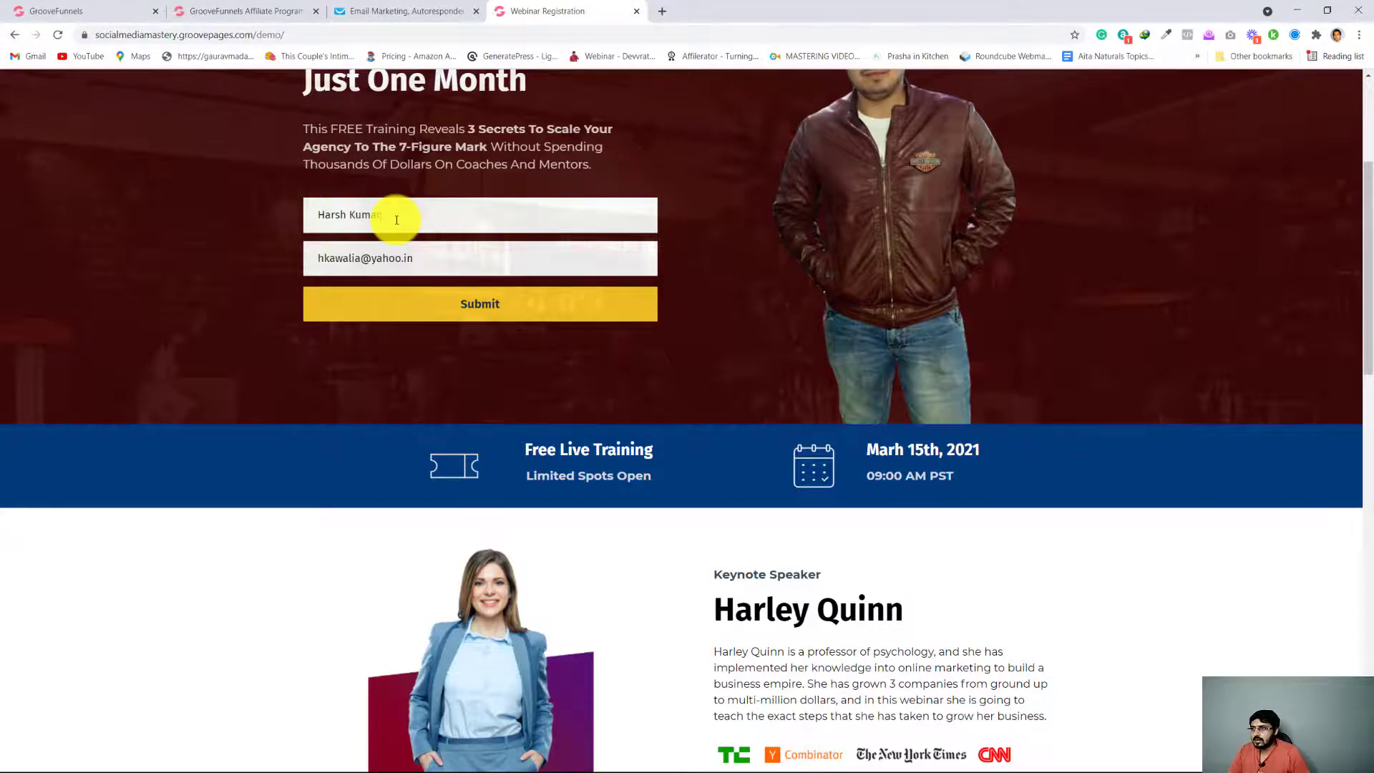
pyautogui.scroll(4, 205, 337)
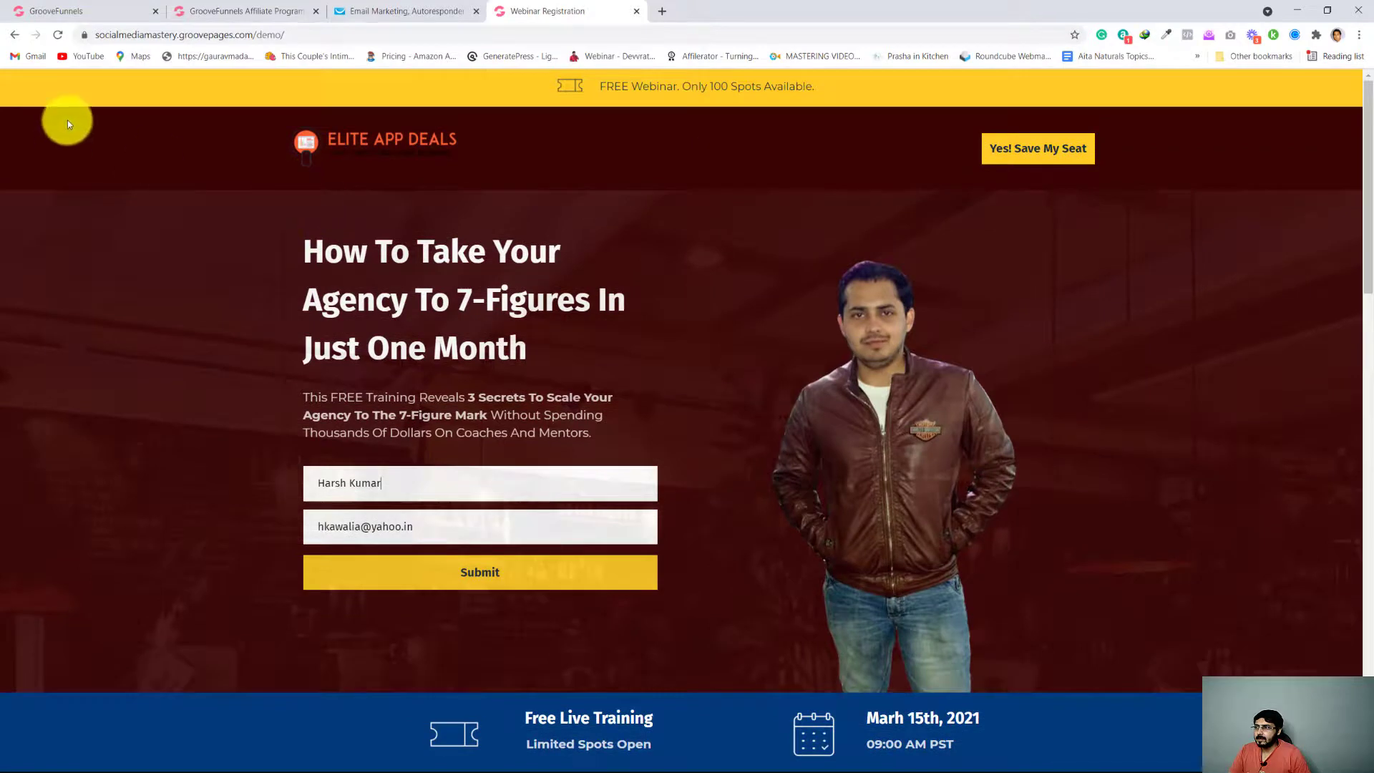
# Glance at the GetResponse autoresponder calendar and the page builder, and submit the completed form on the published registration page
pyautogui.click(426, 6)
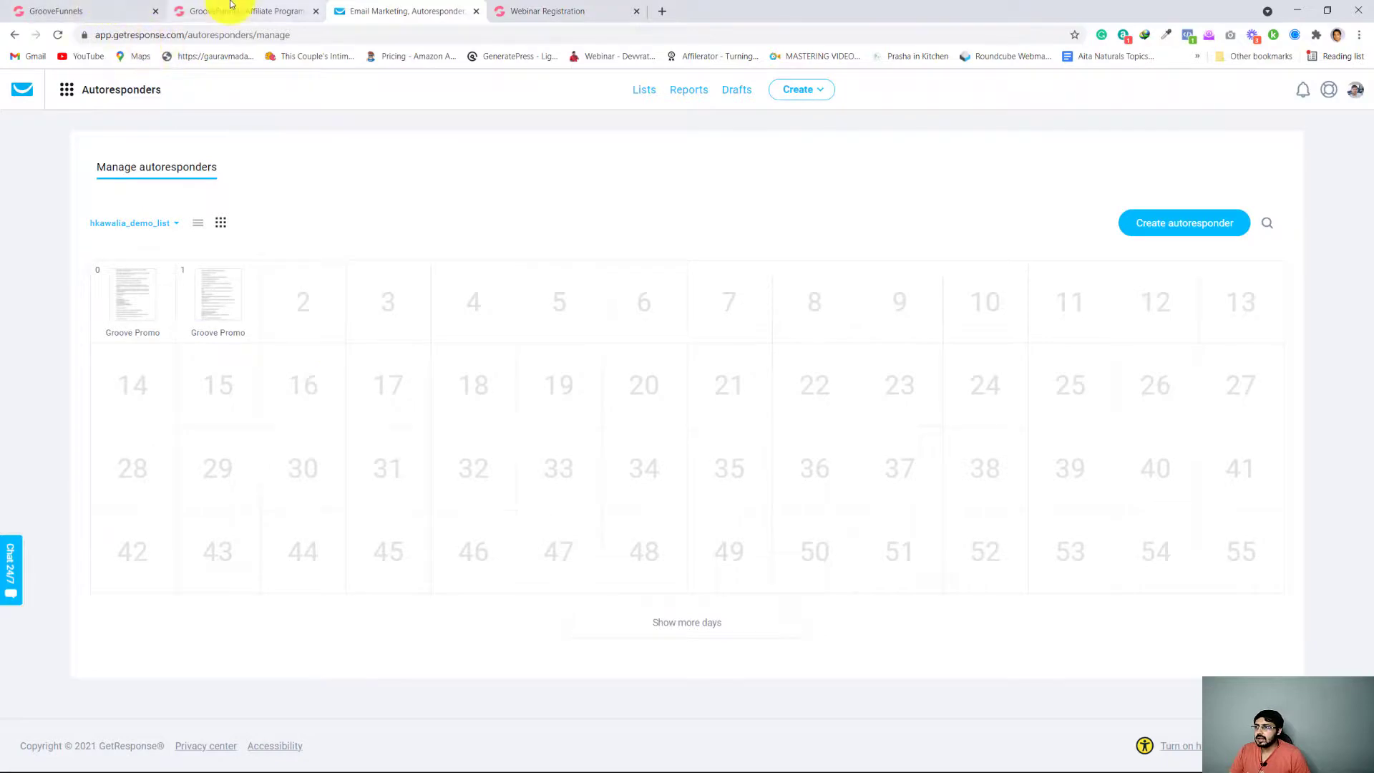
pyautogui.click(107, 10)
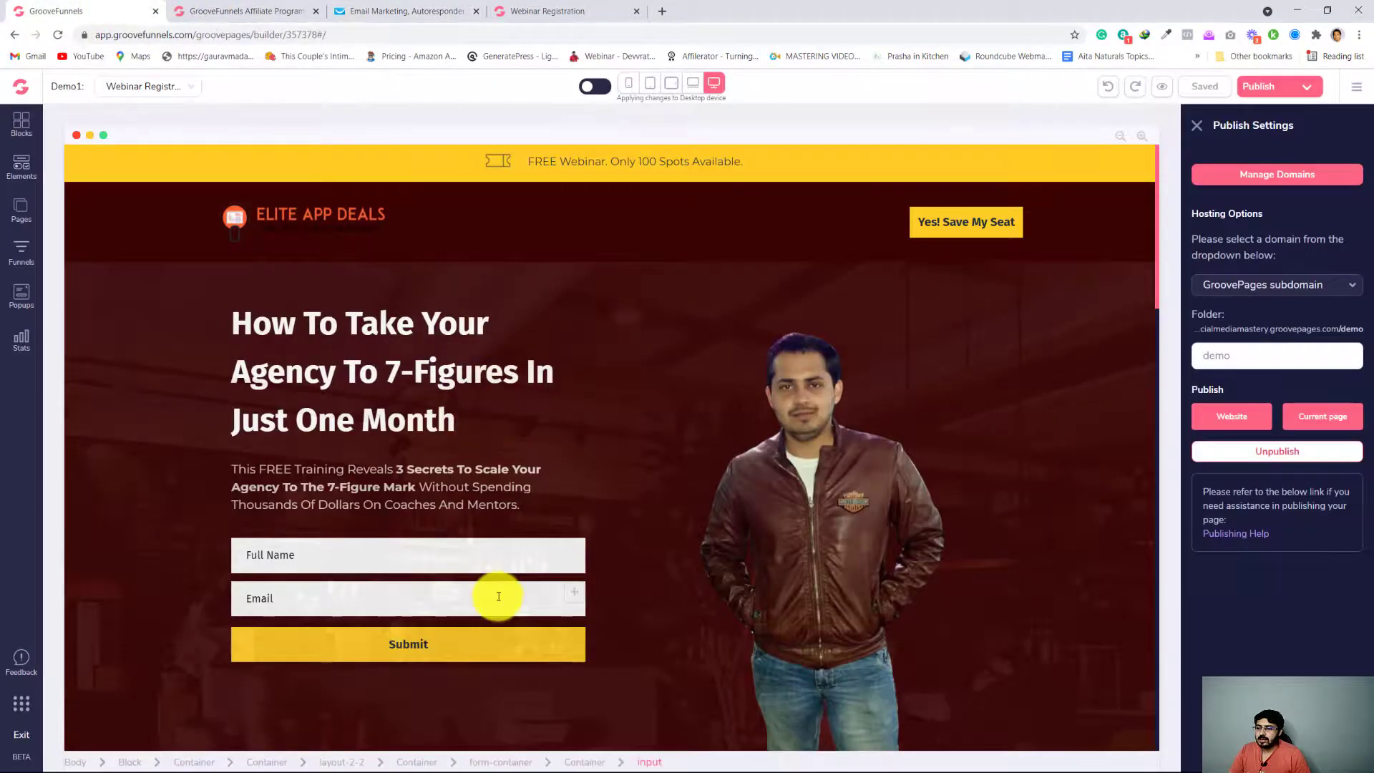
pyautogui.scroll(-3, 498, 593)
pyautogui.scroll(3, 499, 597)
pyautogui.click(558, 11)
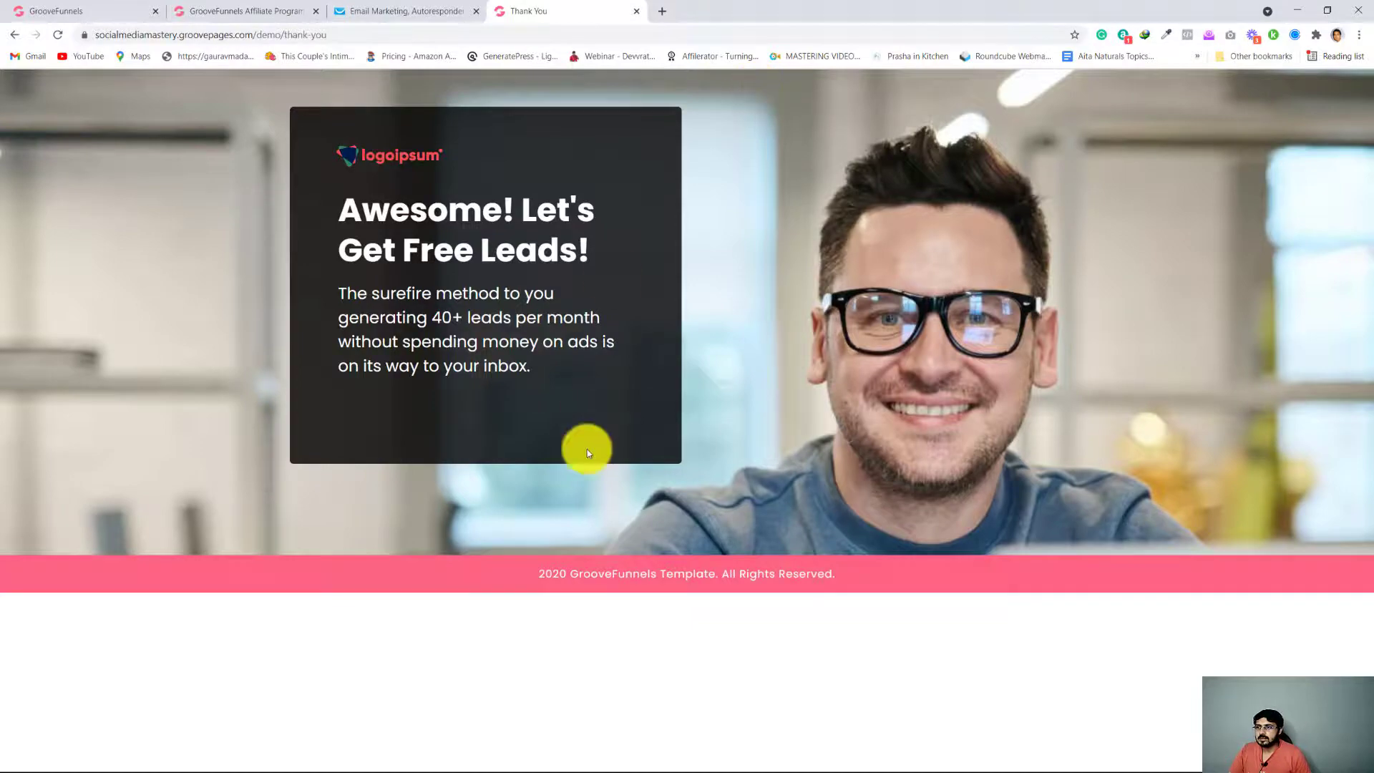
# Open the test subscriber's Yahoo Mail inbox in a new browser tab
pyautogui.click(663, 10)
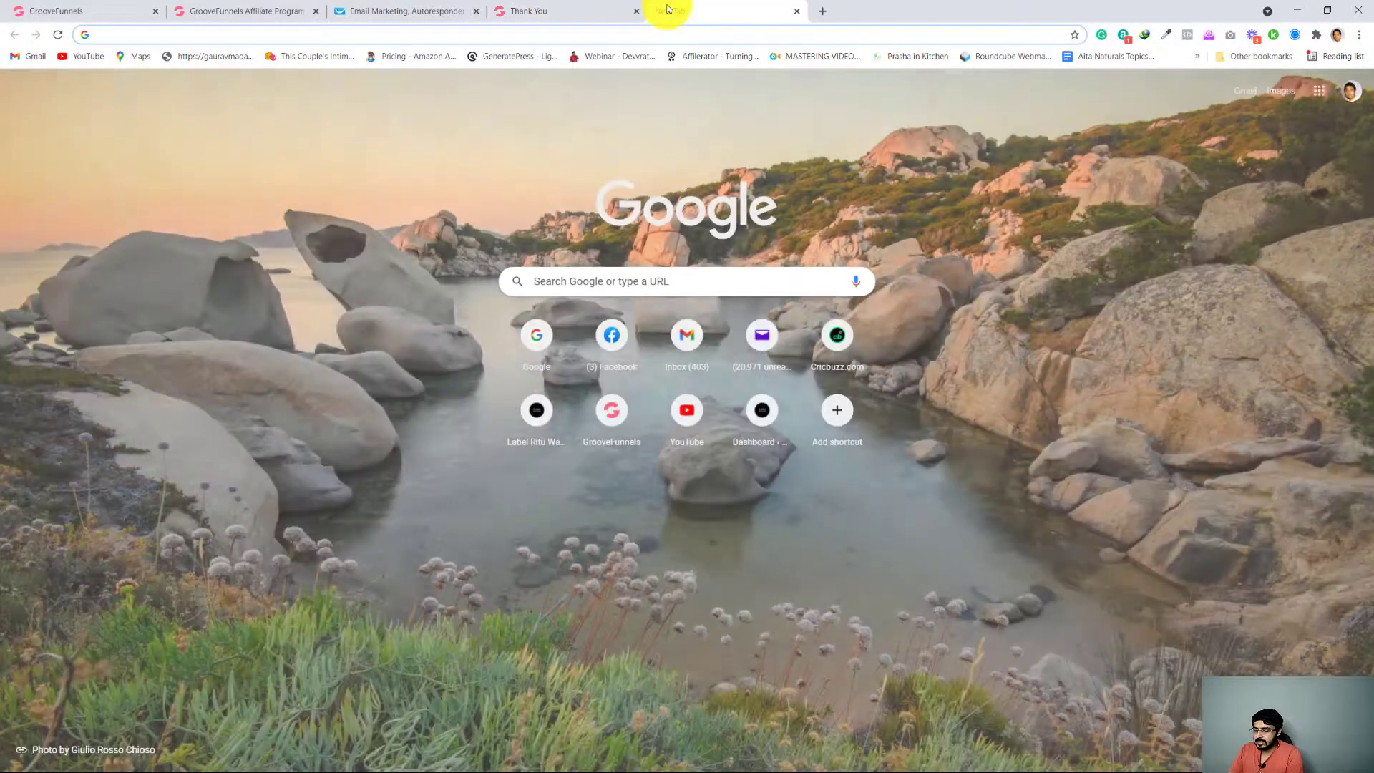
pyautogui.write('yah')
pyautogui.press('Down')
pyautogui.press('Down')
pyautogui.press('Down')
pyautogui.press('Down')
pyautogui.press('Down')
pyautogui.press('Down')
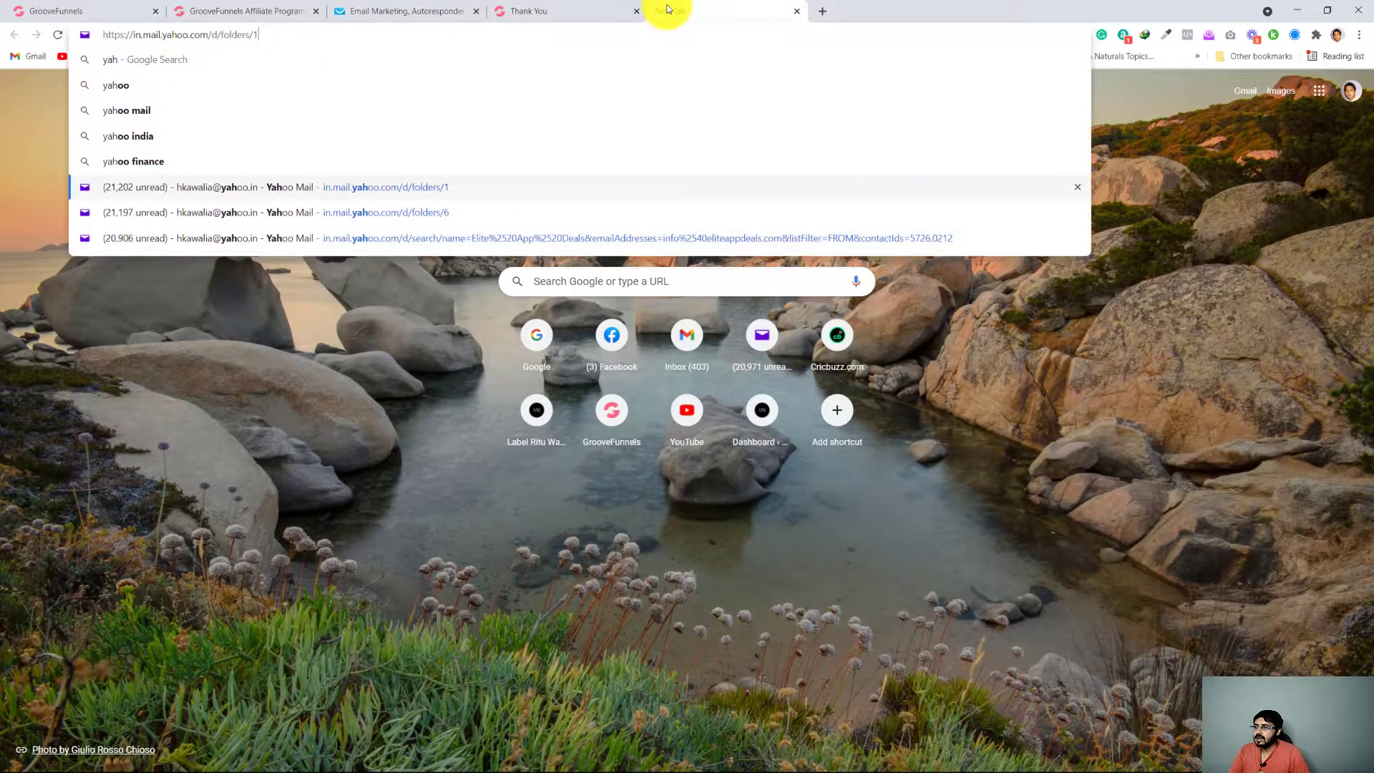
pyautogui.press('Up')
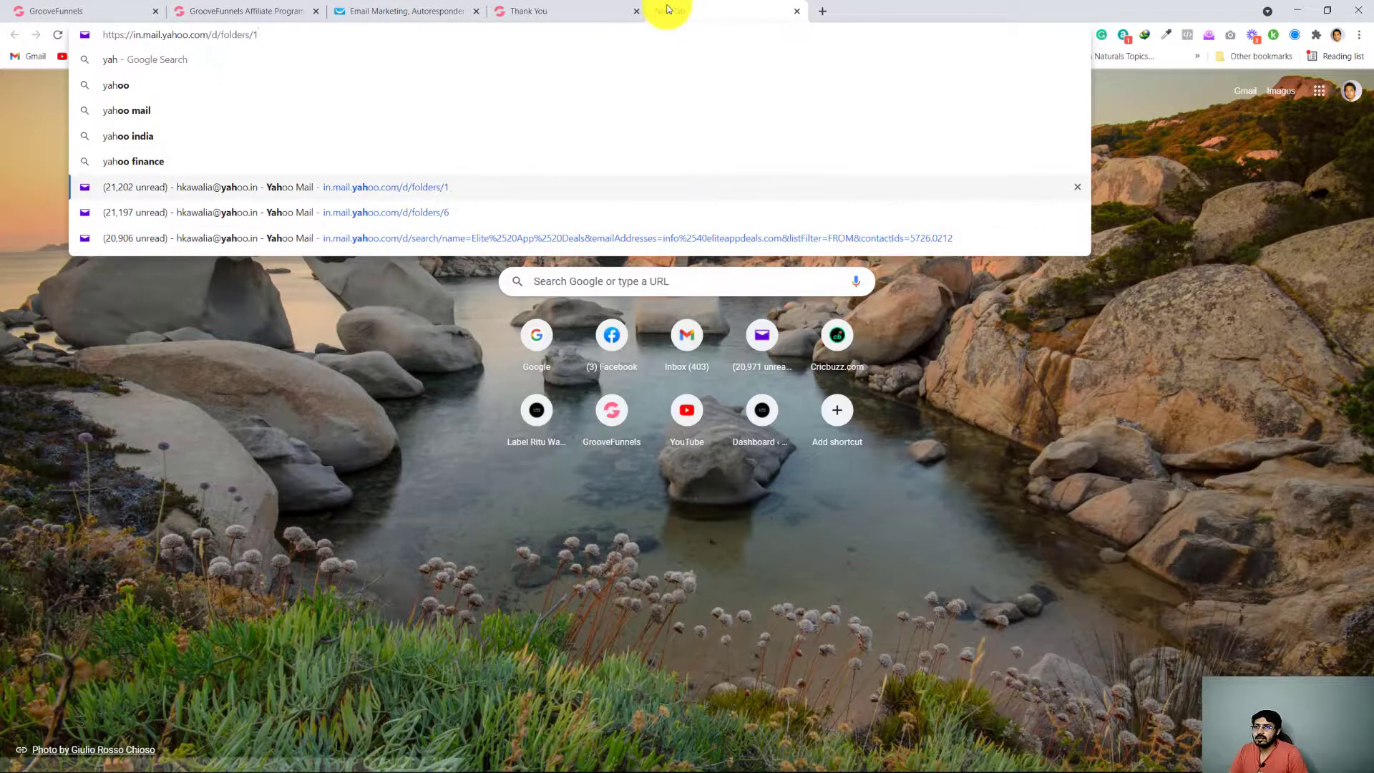
pyautogui.press('Return')
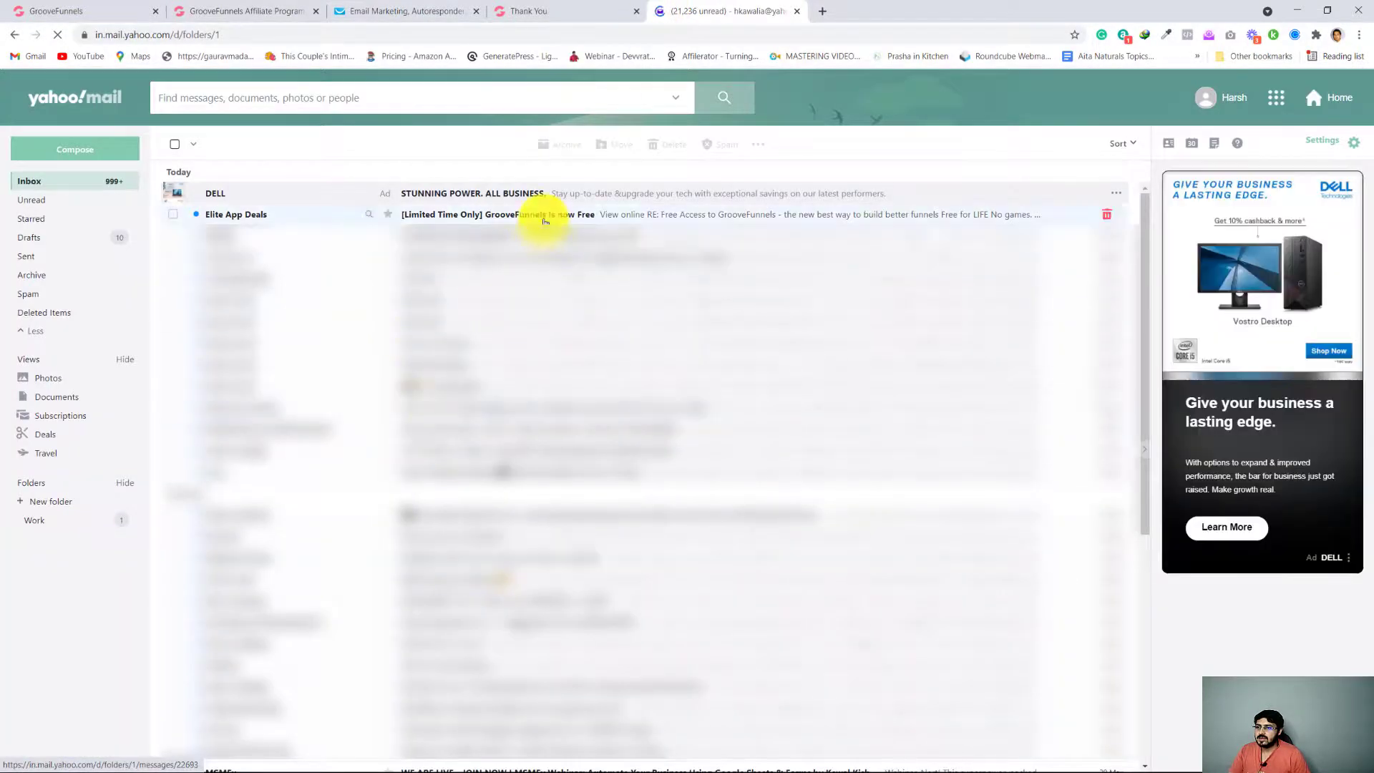
# Open the Elite App Deals message "[Limited Time Only] GrooveFunnels is now Free" and read it through to the end
pyautogui.click(537, 216)
pyautogui.scroll(-1, 376, 458)
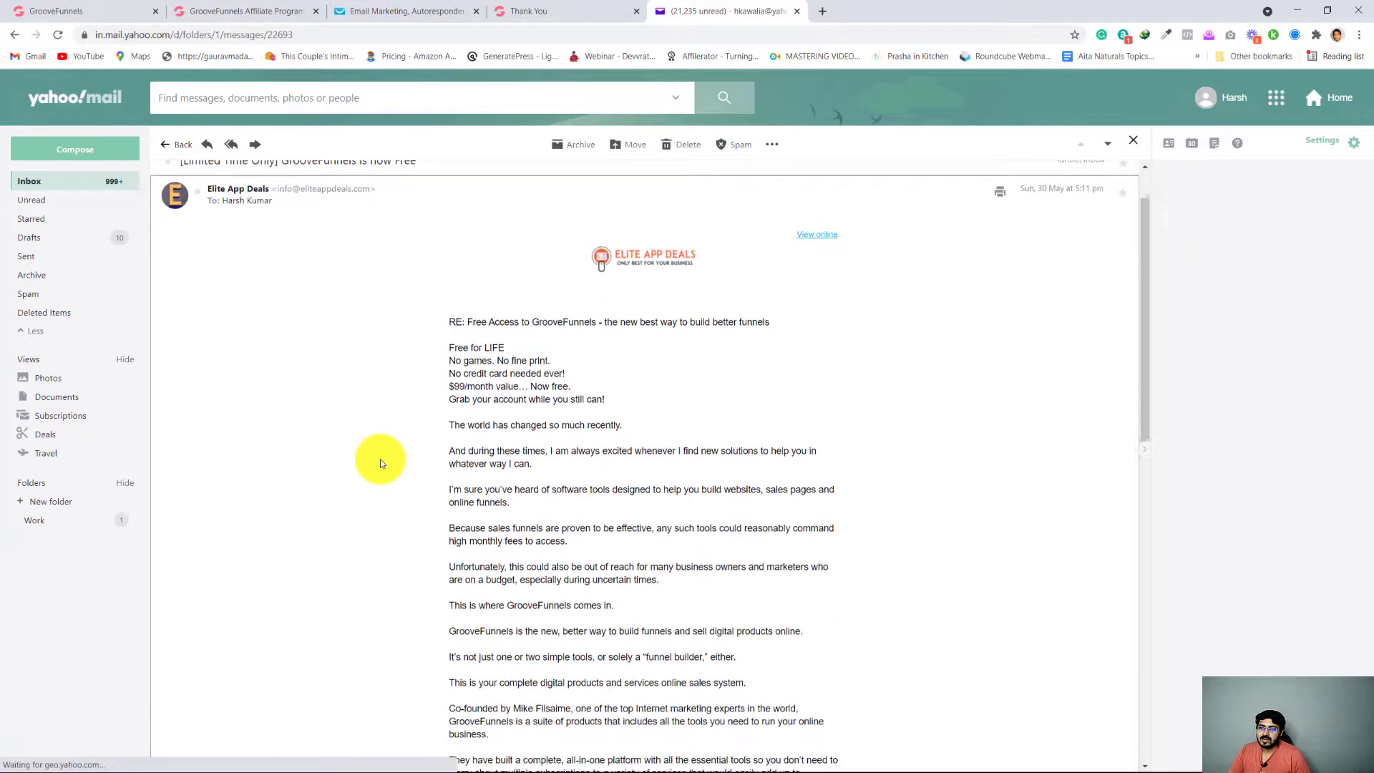
pyautogui.scroll(-15, 380, 463)
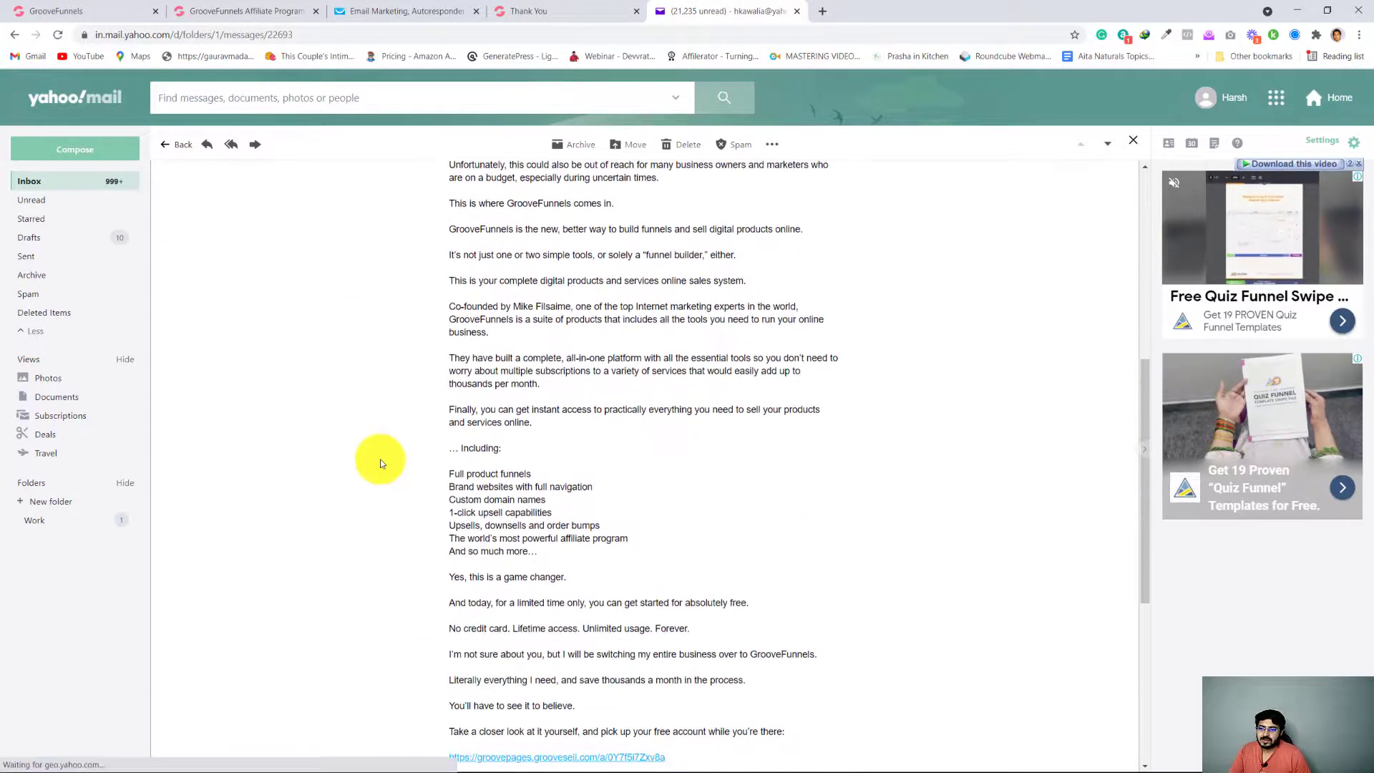
pyautogui.scroll(-1, 380, 463)
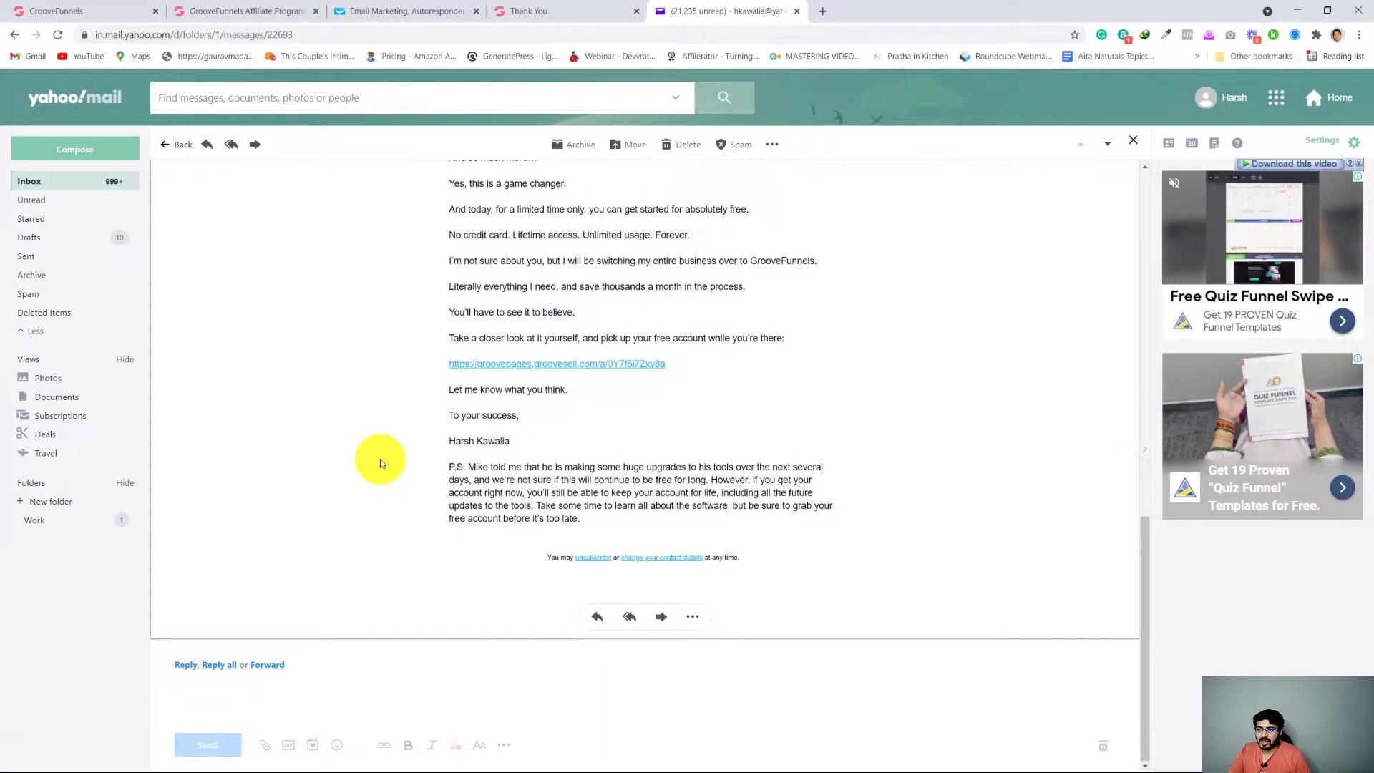
pyautogui.scroll(6, 380, 463)
pyautogui.scroll(6, 380, 463)
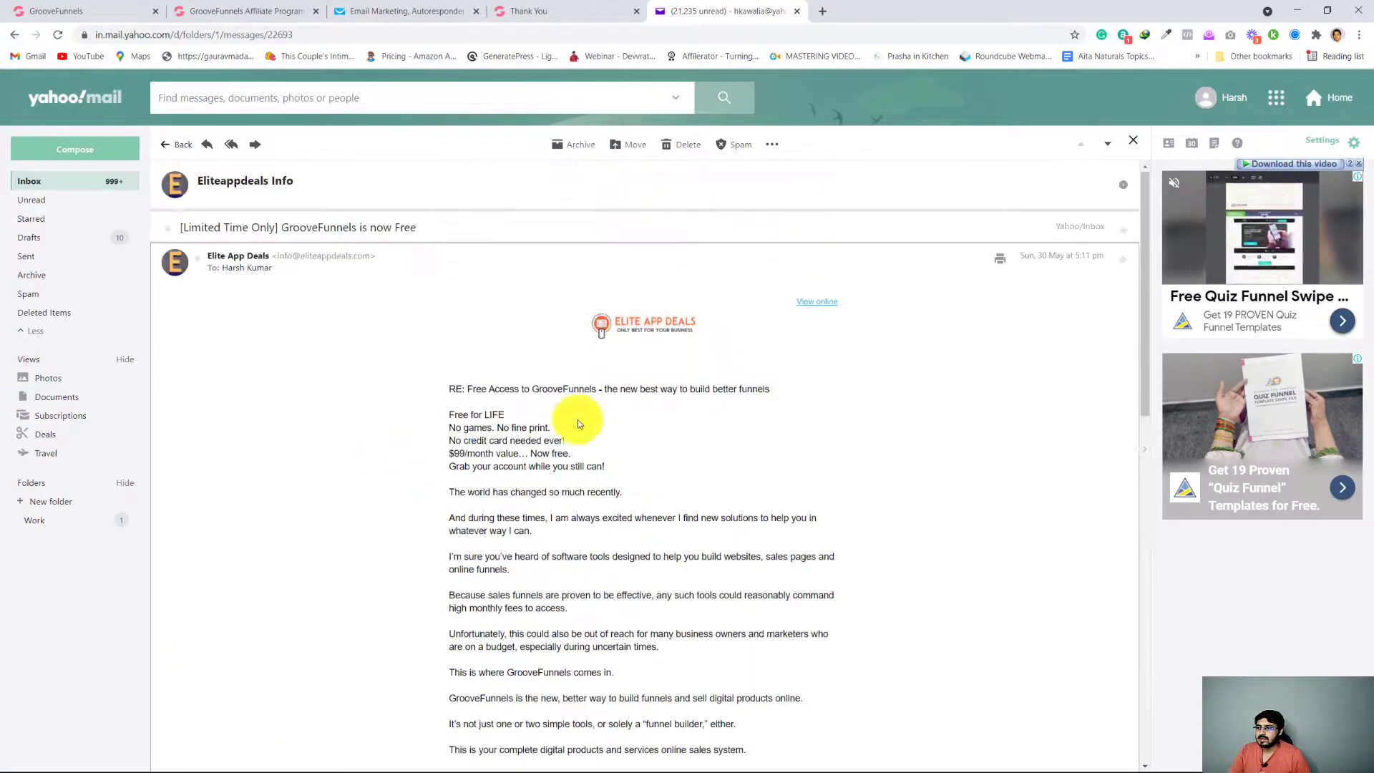
# Examine the received email's sender address, logo and body down to the affiliate link
pyautogui.moveTo(279, 257)
pyautogui.moveTo(279, 257); pyautogui.dragTo(389, 259)
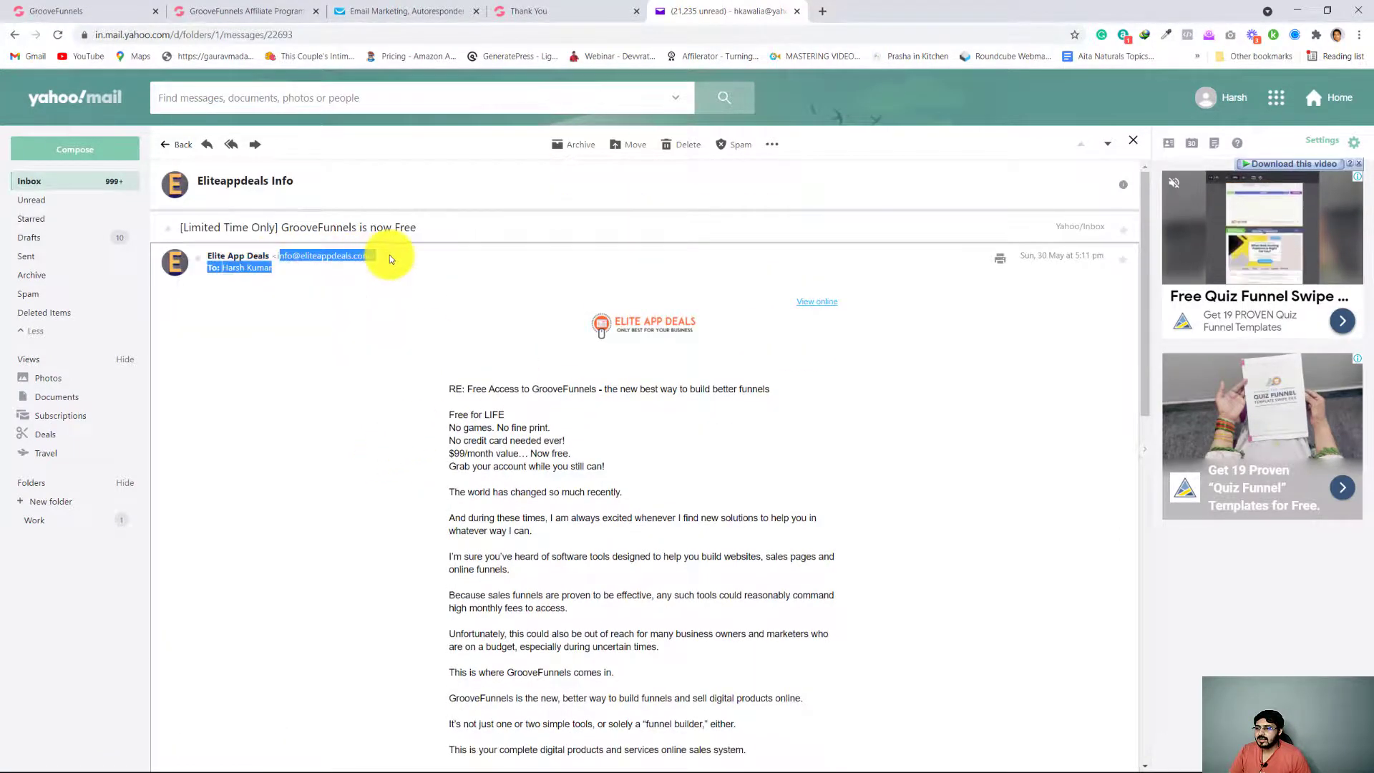
pyautogui.click(446, 281)
pyautogui.scroll(-4, 378, 495)
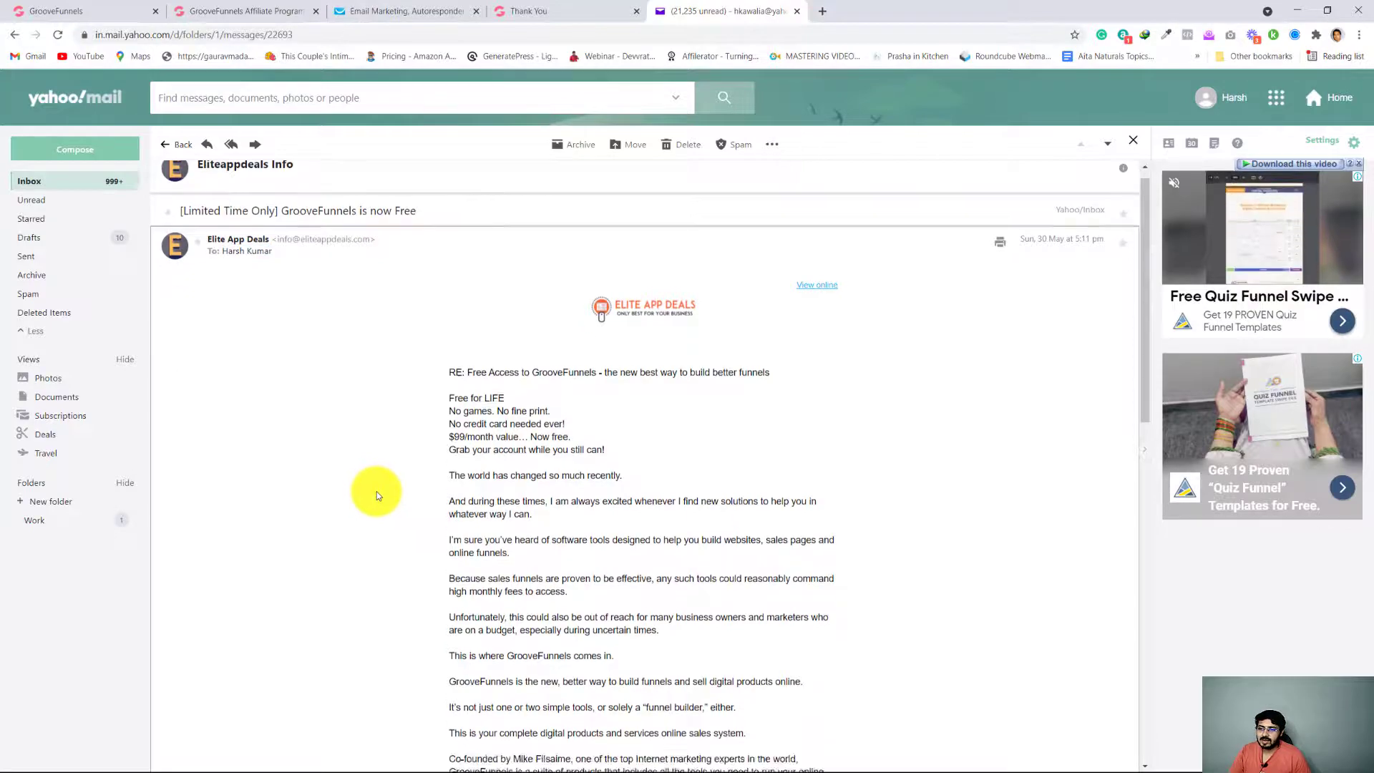
pyautogui.scroll(4, 378, 495)
pyautogui.scroll(-3, 378, 495)
pyautogui.scroll(4, 378, 495)
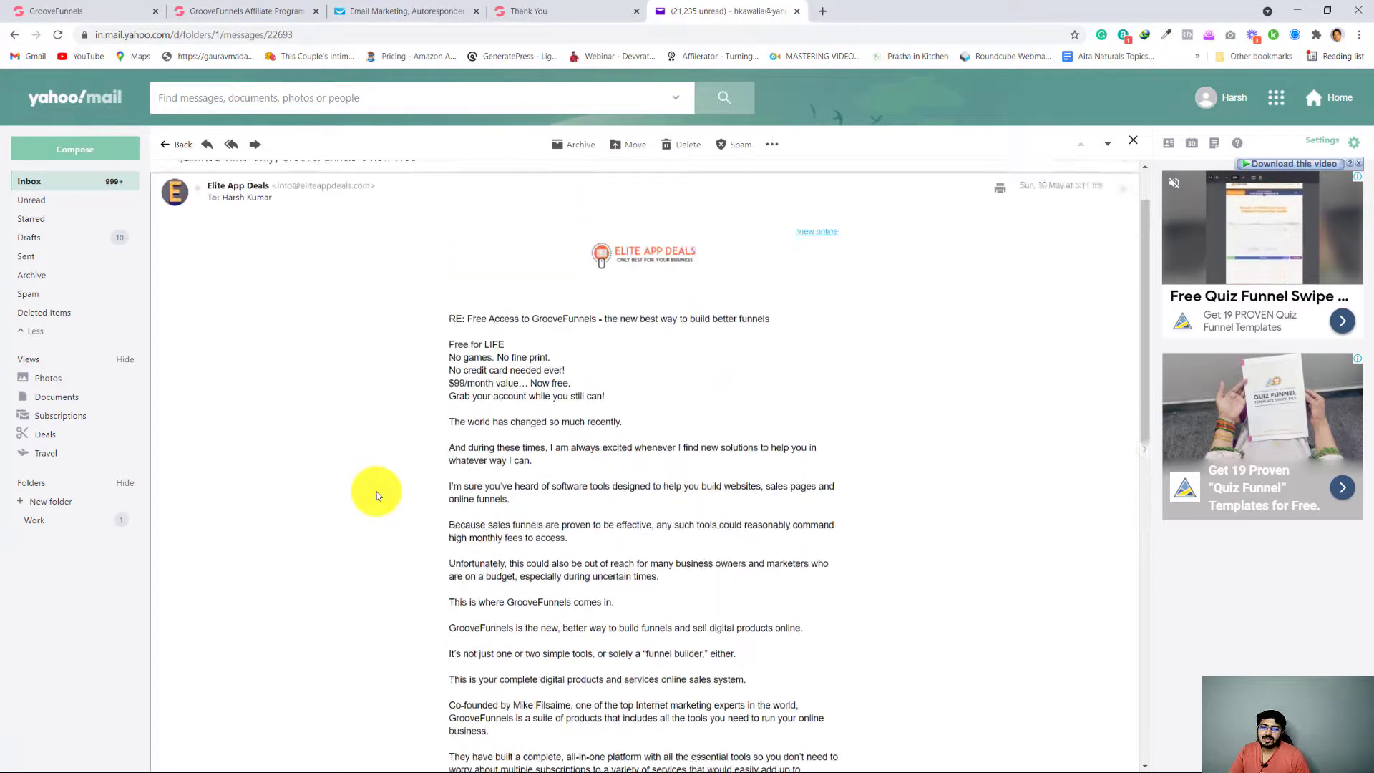
pyautogui.scroll(-7, 378, 497)
pyautogui.scroll(-5, 378, 498)
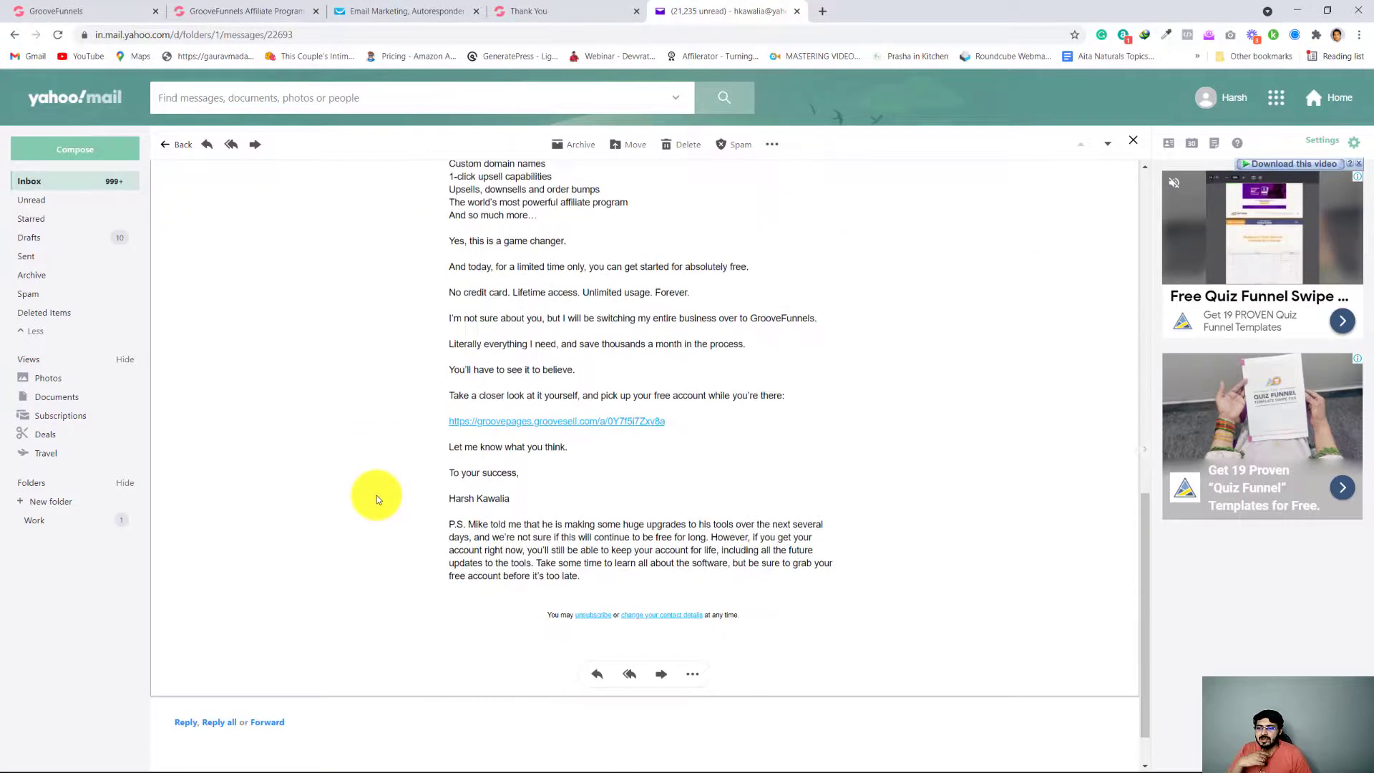
pyautogui.scroll(1, 378, 498)
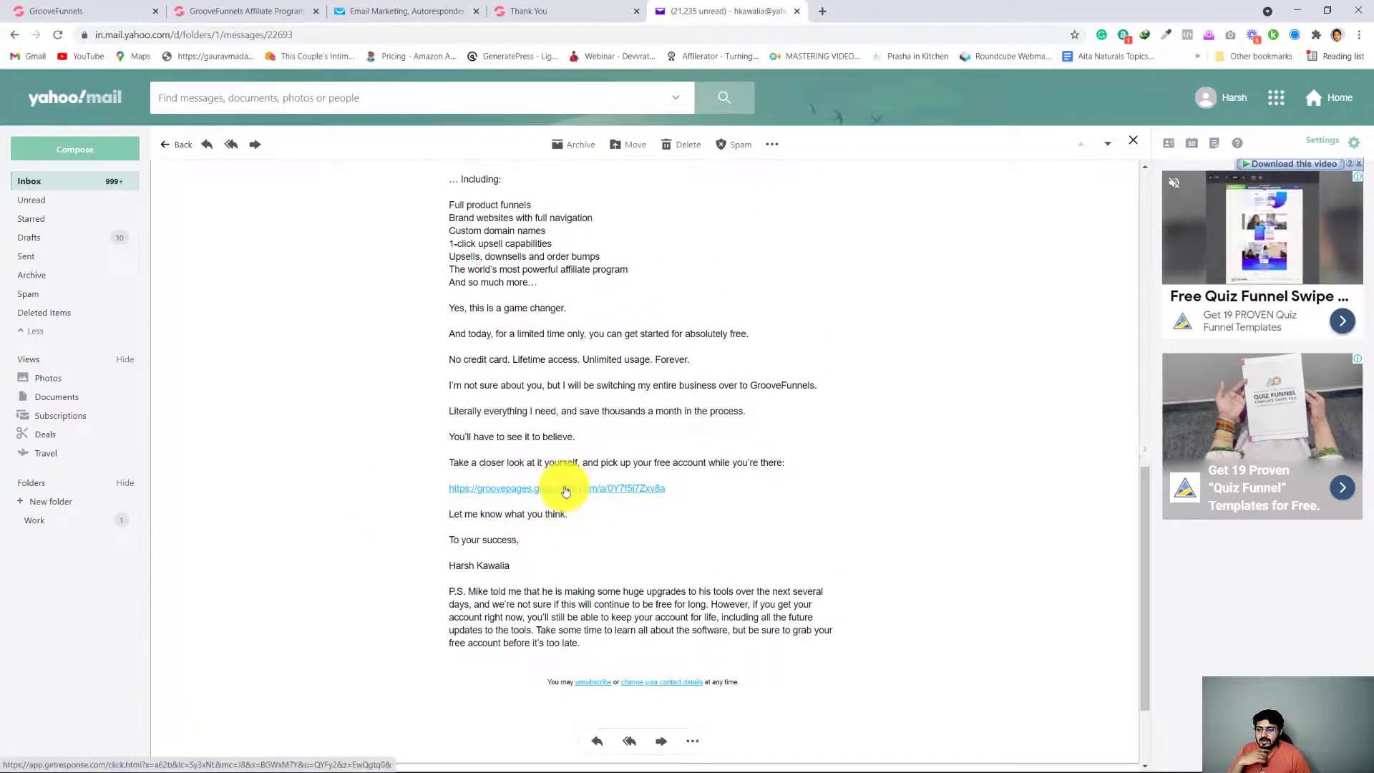
# Follow the email's affiliate link to the GrooveFunnels sign-up form, check the referrer shown beneath it, and close the site
pyautogui.click(565, 489)
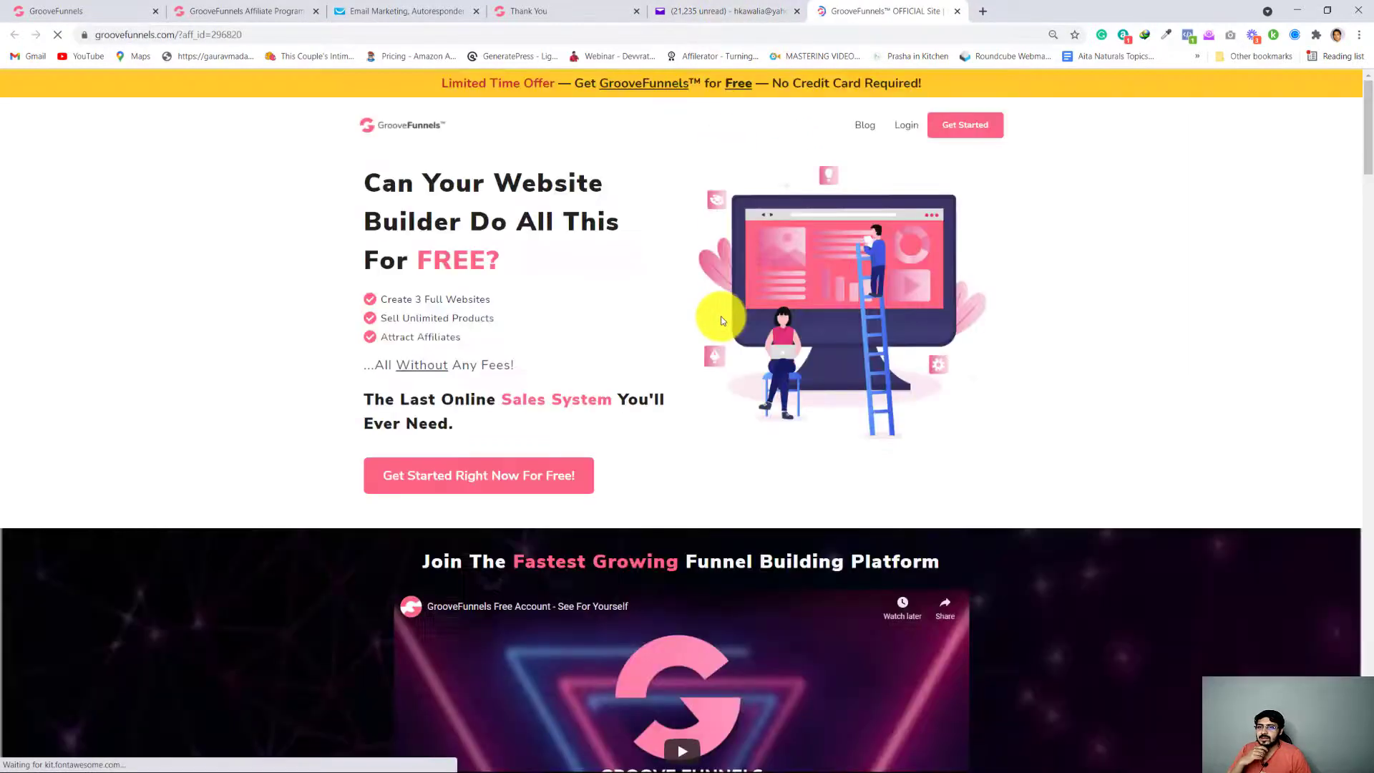
pyautogui.click(971, 129)
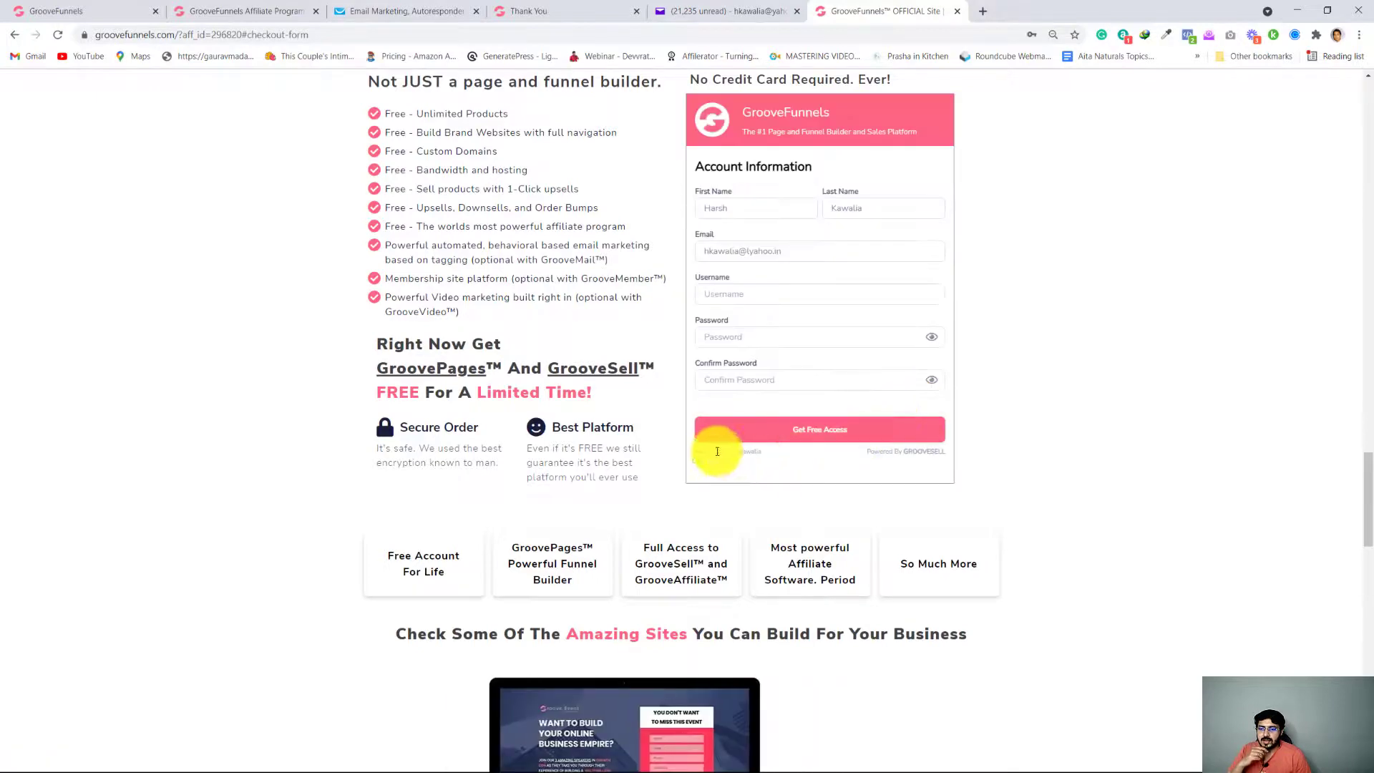
pyautogui.moveTo(740, 454); pyautogui.dragTo(756, 453)
pyautogui.click(770, 459)
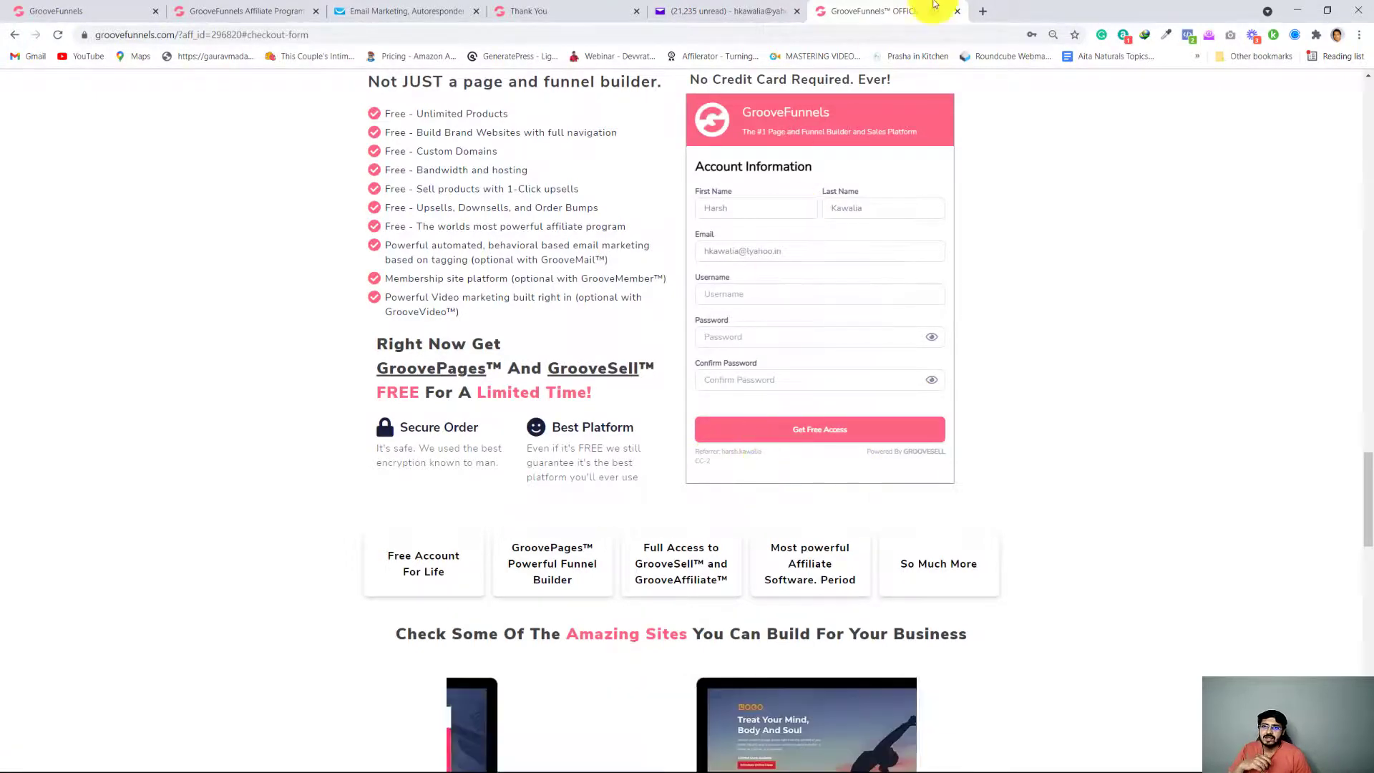
pyautogui.click(957, 12)
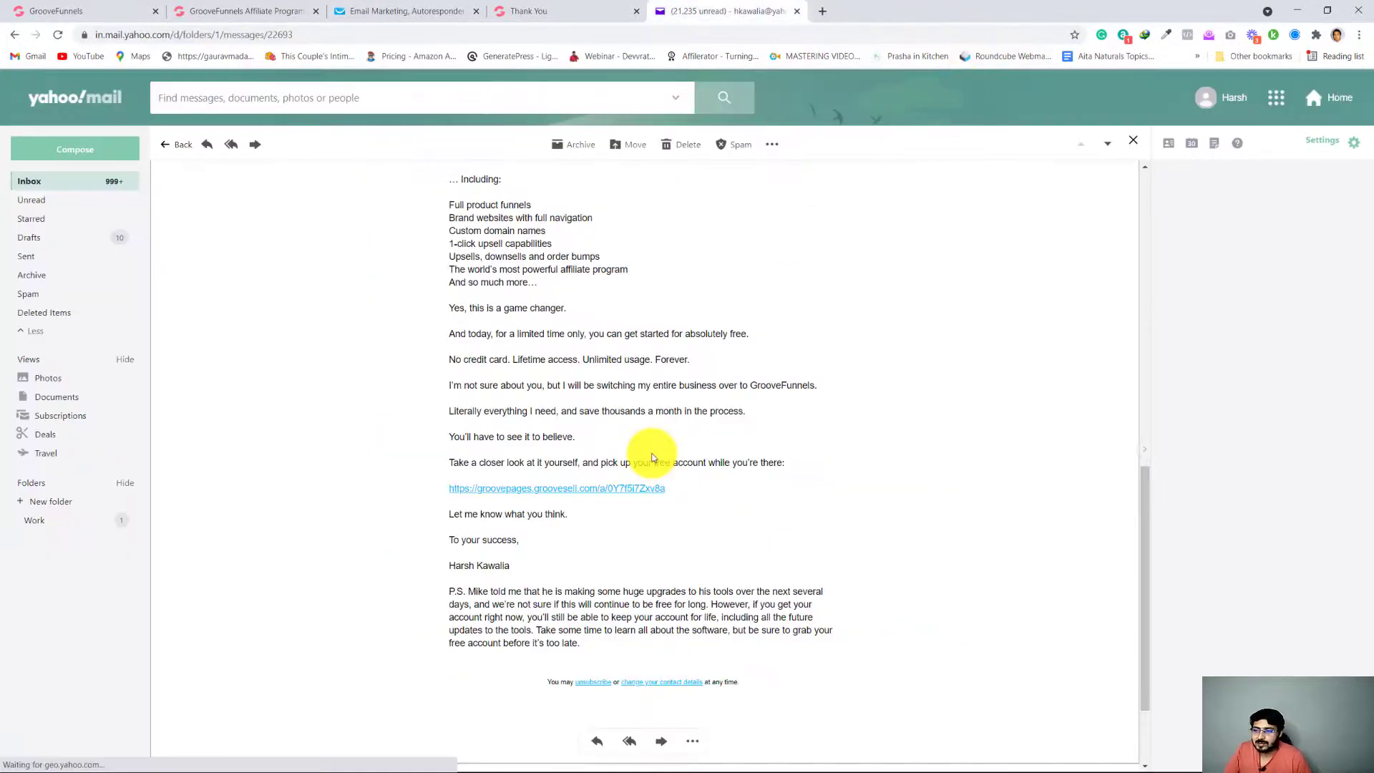
# Review the received GrooveFunnels email again, from its sender header and logo down to the affiliate link and sign-off
pyautogui.scroll(5, 646, 465)
pyautogui.scroll(5, 647, 469)
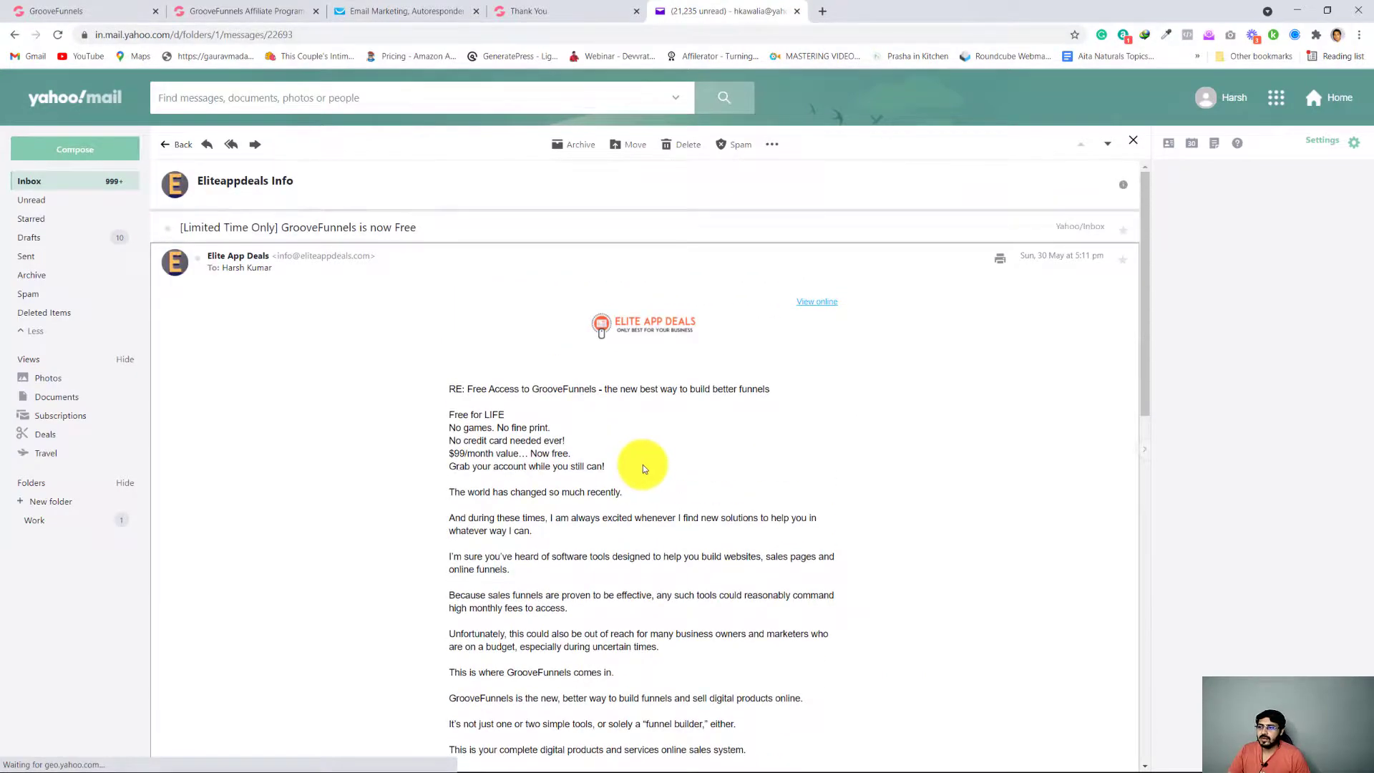
pyautogui.scroll(-9, 476, 430)
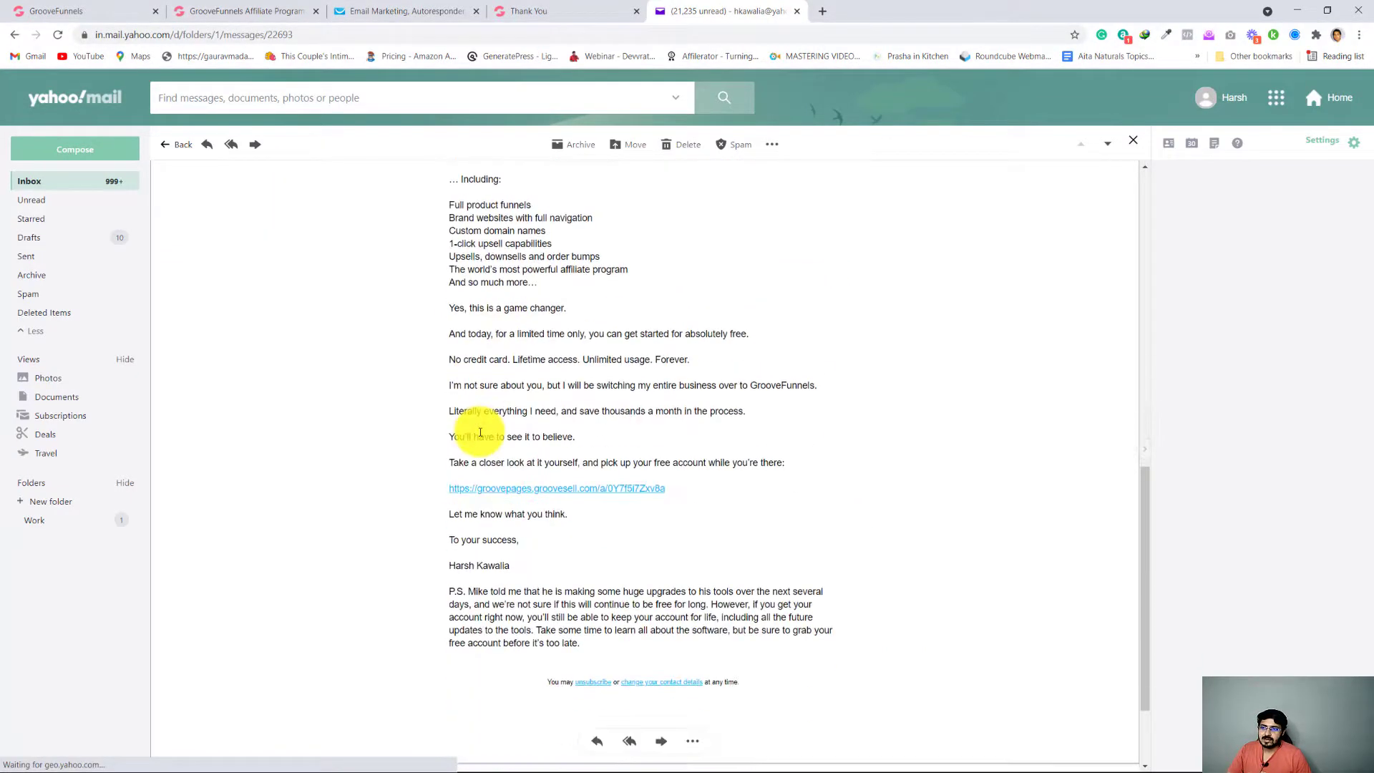
pyautogui.scroll(9, 480, 432)
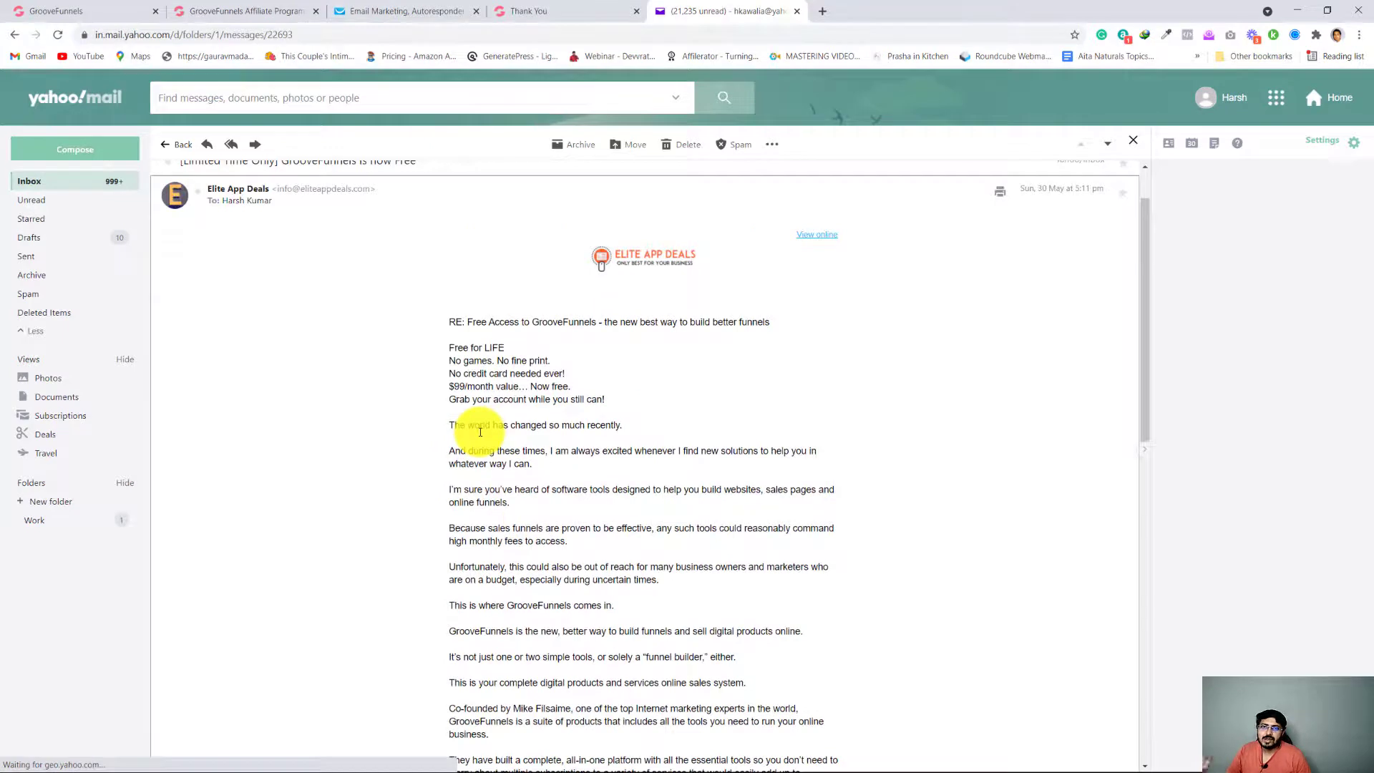
pyautogui.scroll(1, 481, 431)
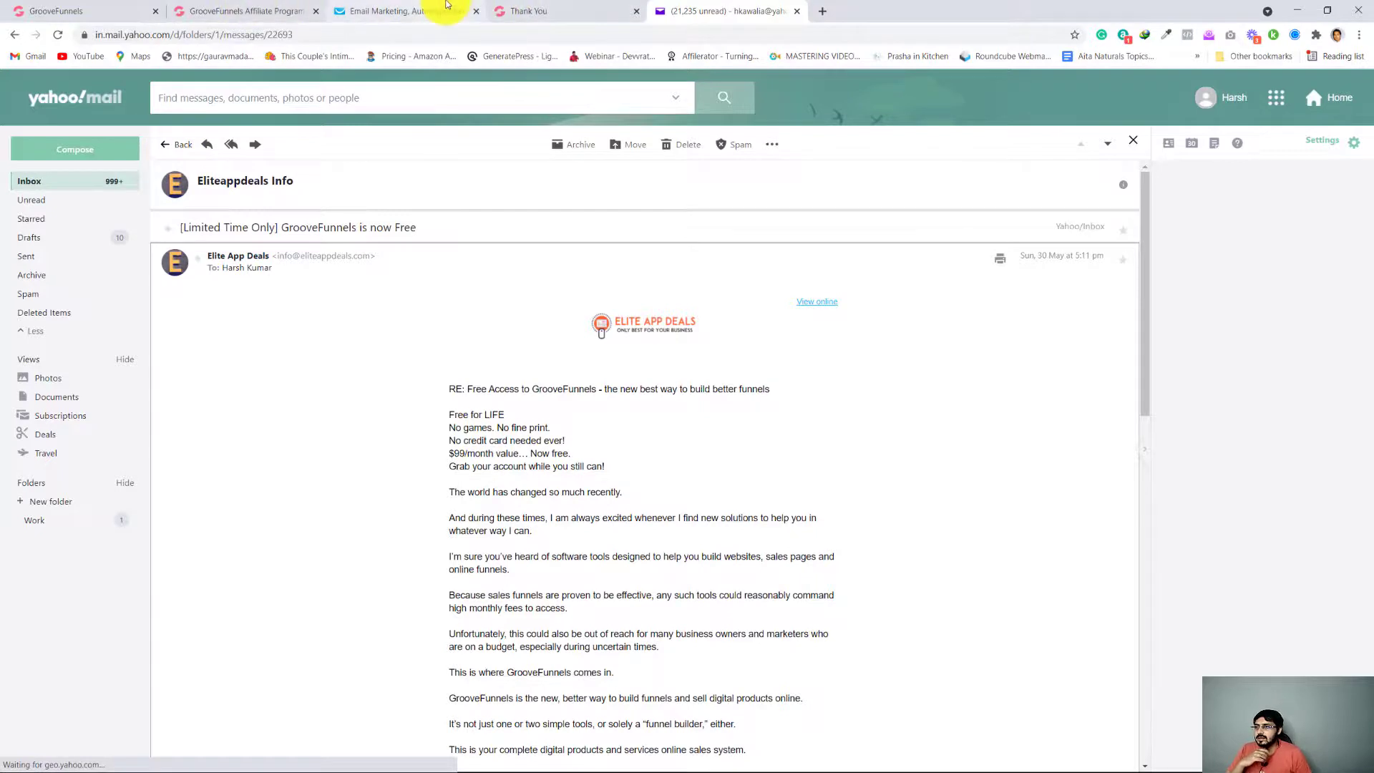
# Switch to GetResponse to check the demo list's autoresponder schedule, and return to the received email in Yahoo Mail
pyautogui.click(429, 11)
pyautogui.moveTo(248, 314)
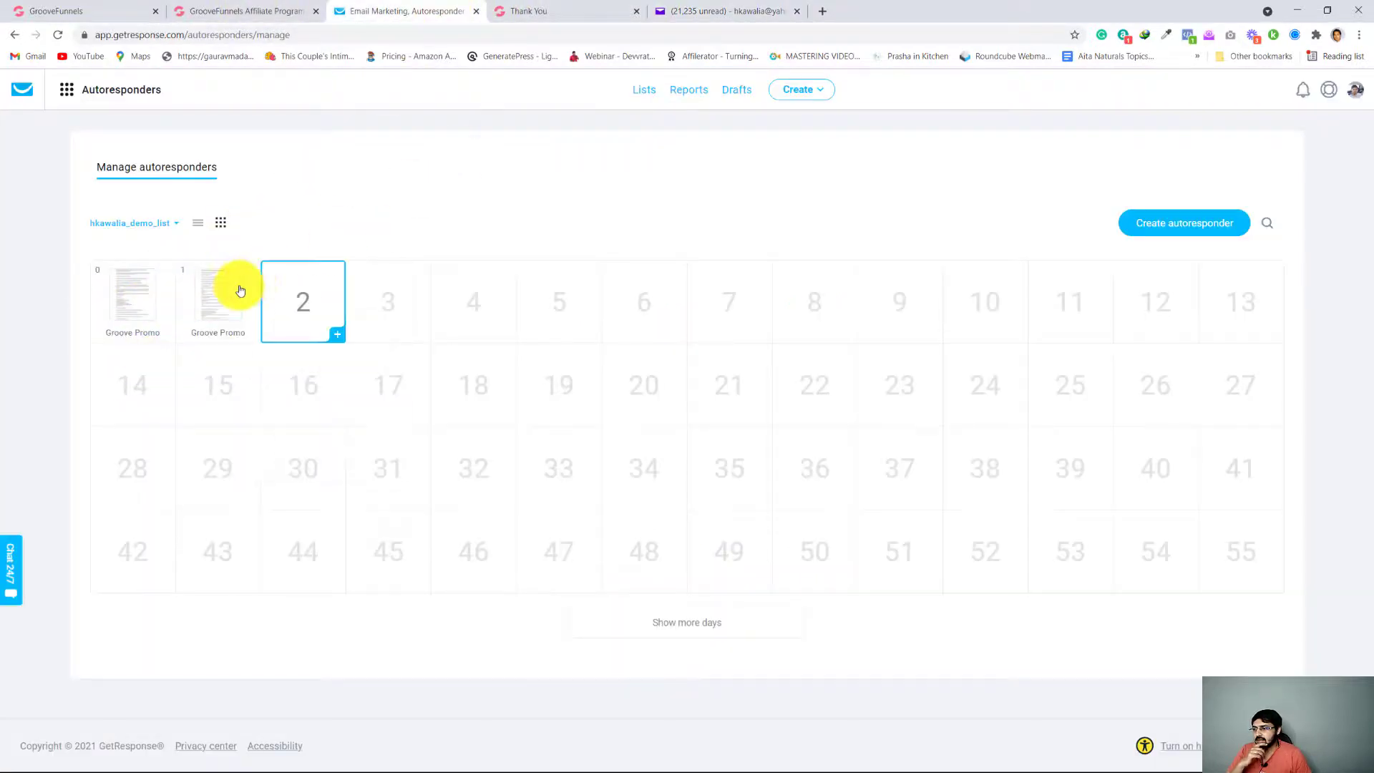
pyautogui.click(701, 10)
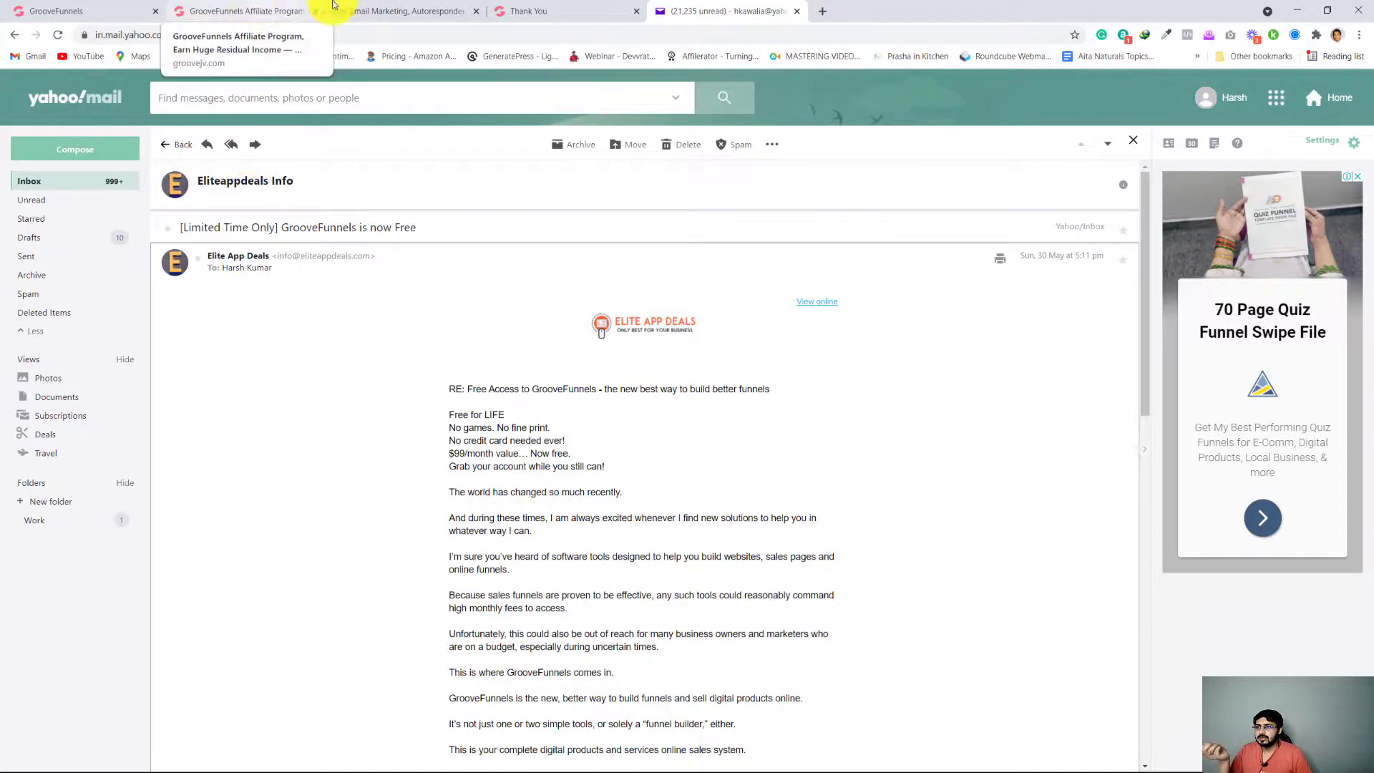
# Switch to the GrooveFunnels affiliate program page and review its introduction video and the Better Way email under Promotion Tools
pyautogui.click(207, 11)
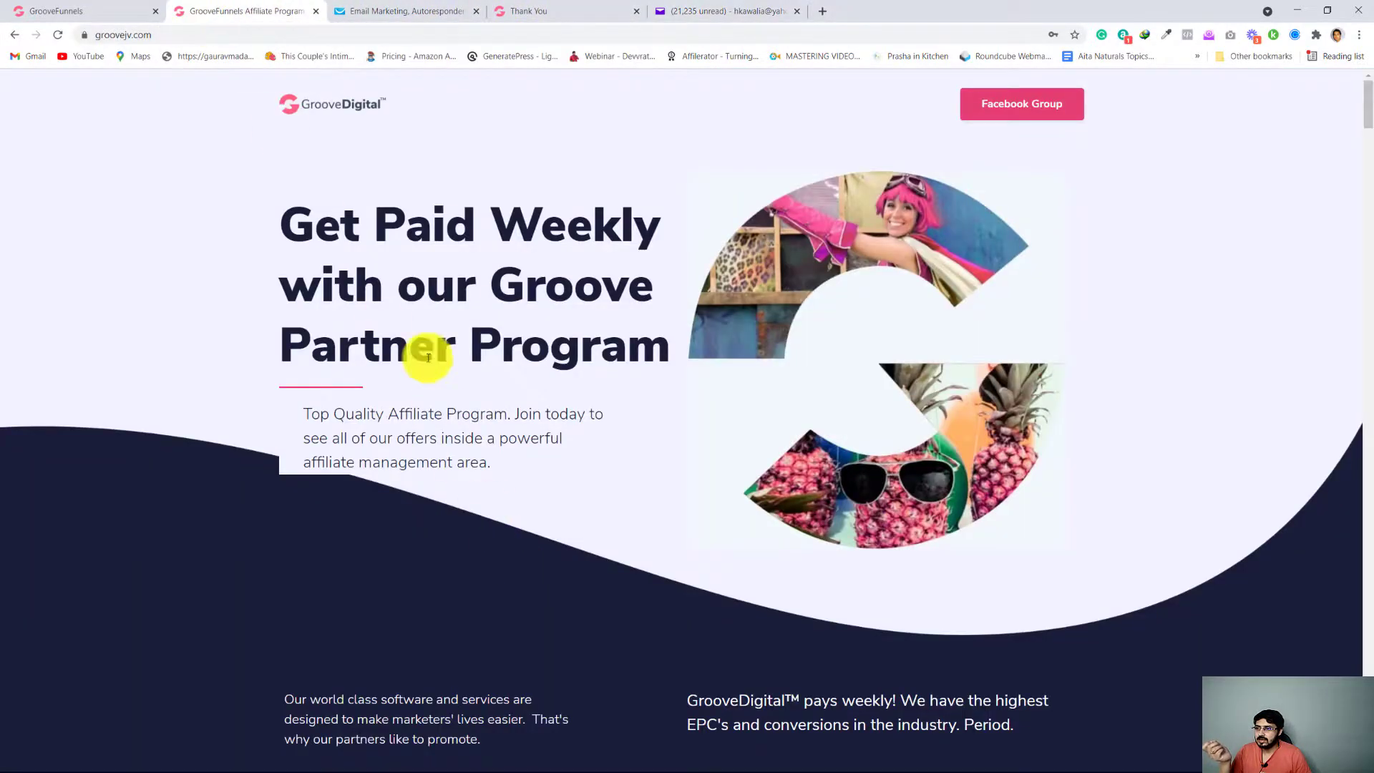
pyautogui.scroll(-1, 456, 469)
pyautogui.scroll(-15, 457, 468)
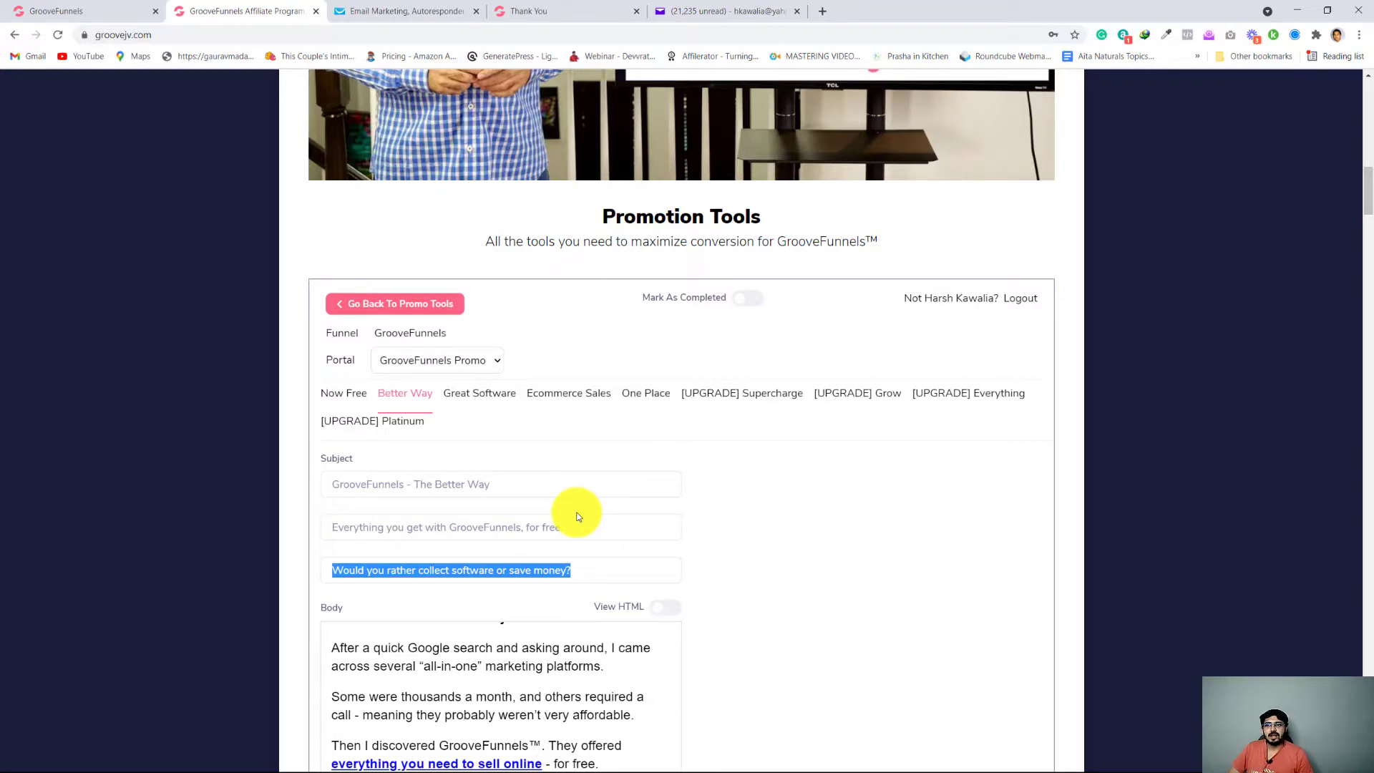
pyautogui.scroll(-2, 579, 517)
pyautogui.scroll(5, 574, 517)
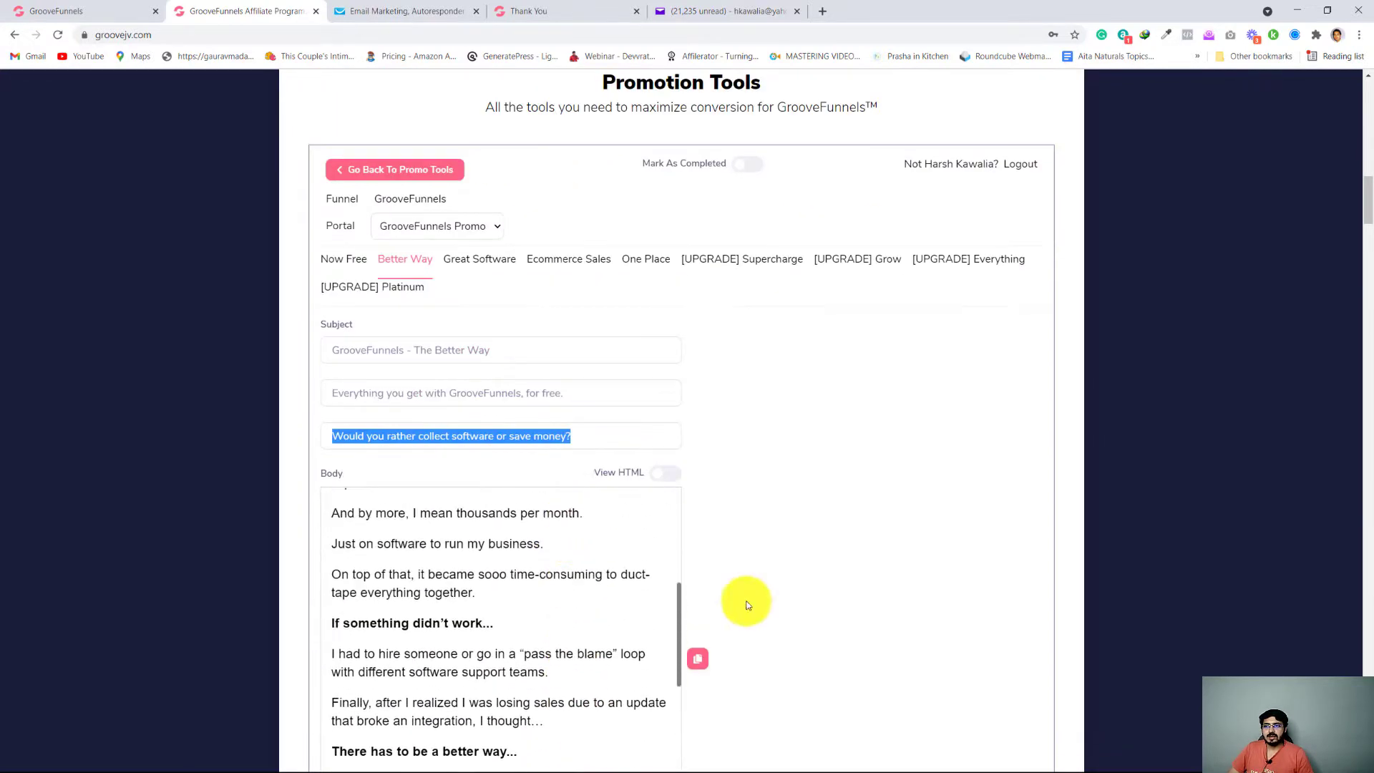
pyautogui.scroll(12, 747, 606)
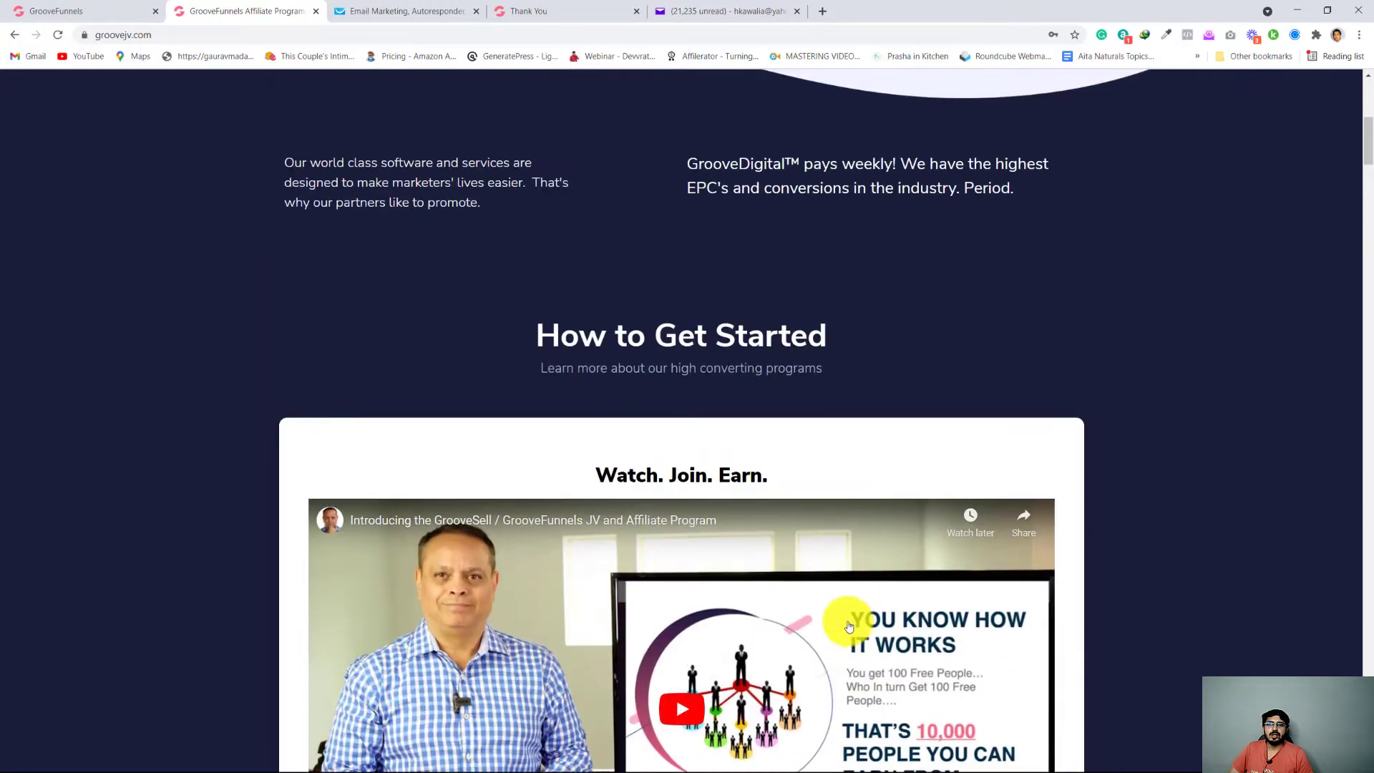
pyautogui.scroll(-6, 844, 630)
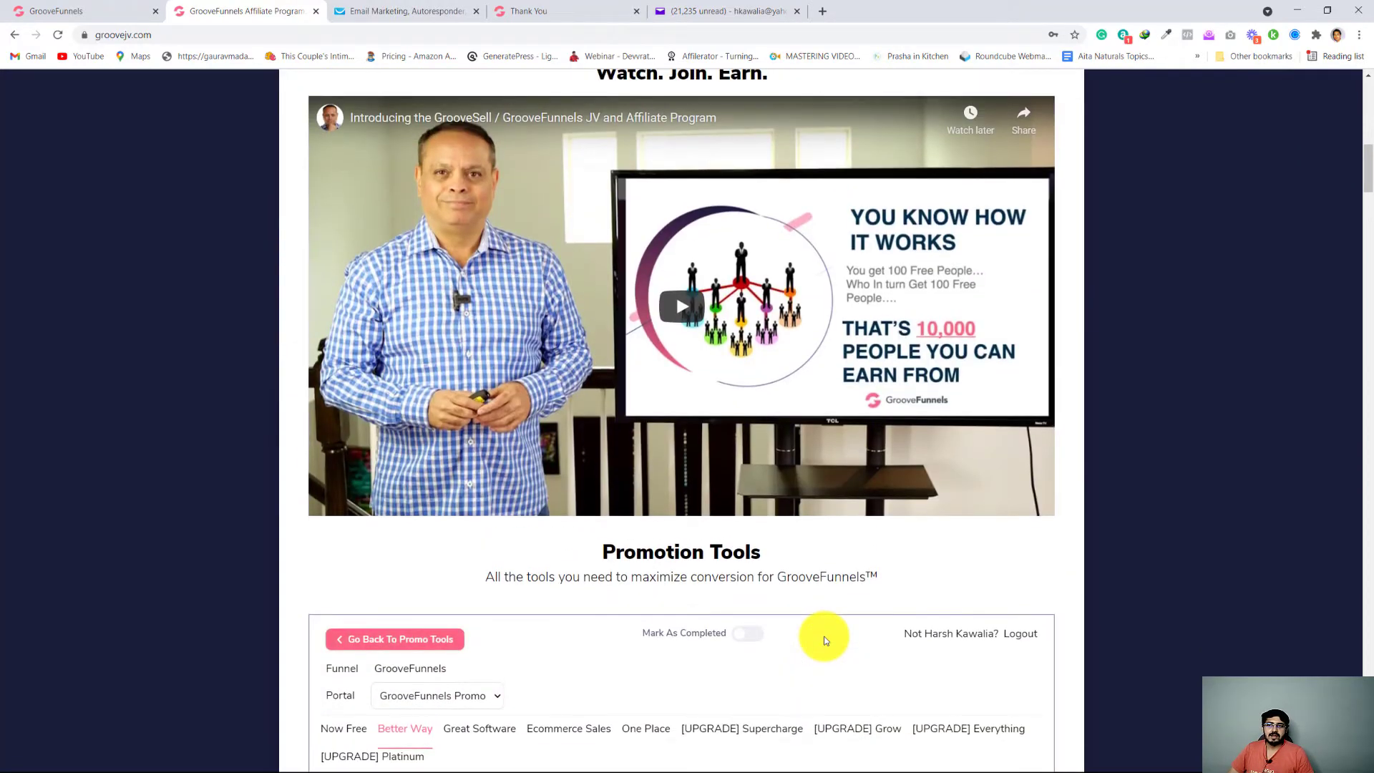
pyautogui.scroll(1, 826, 640)
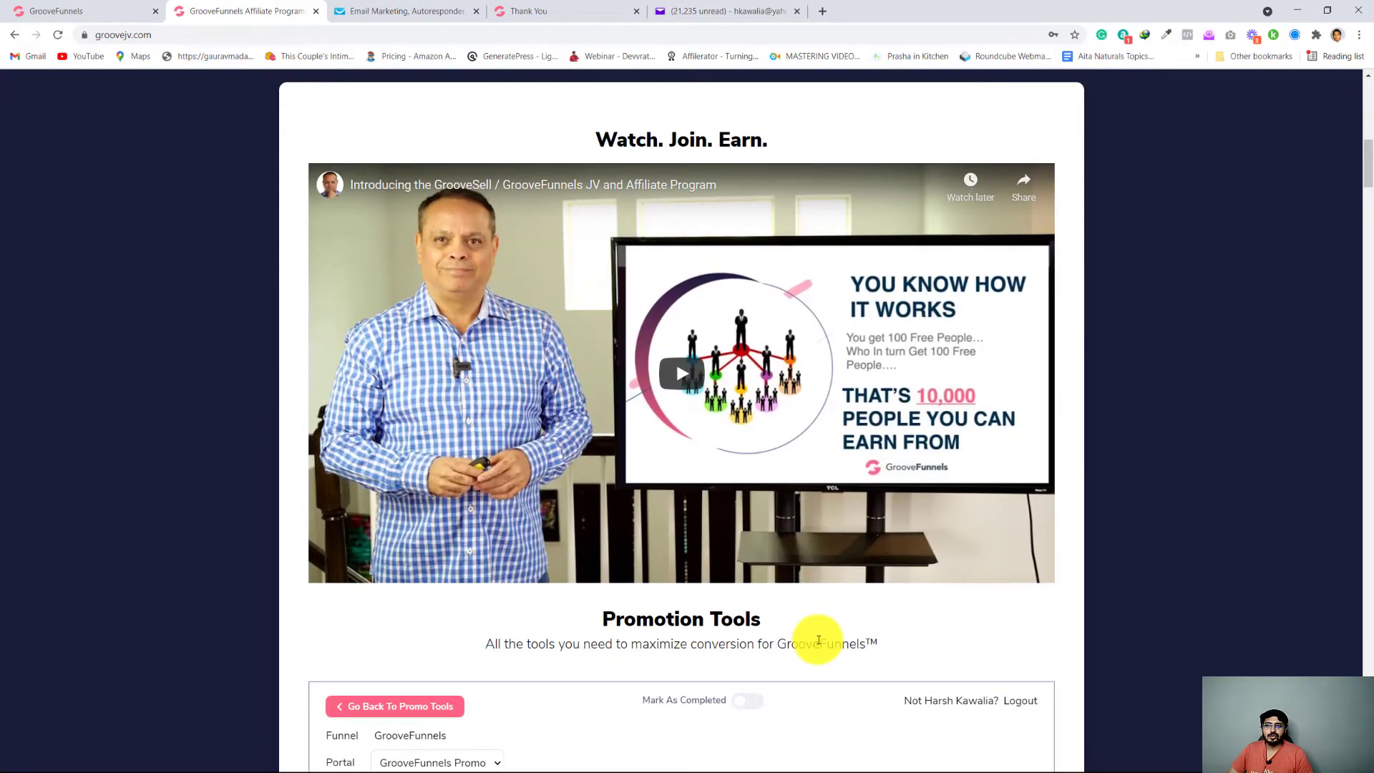